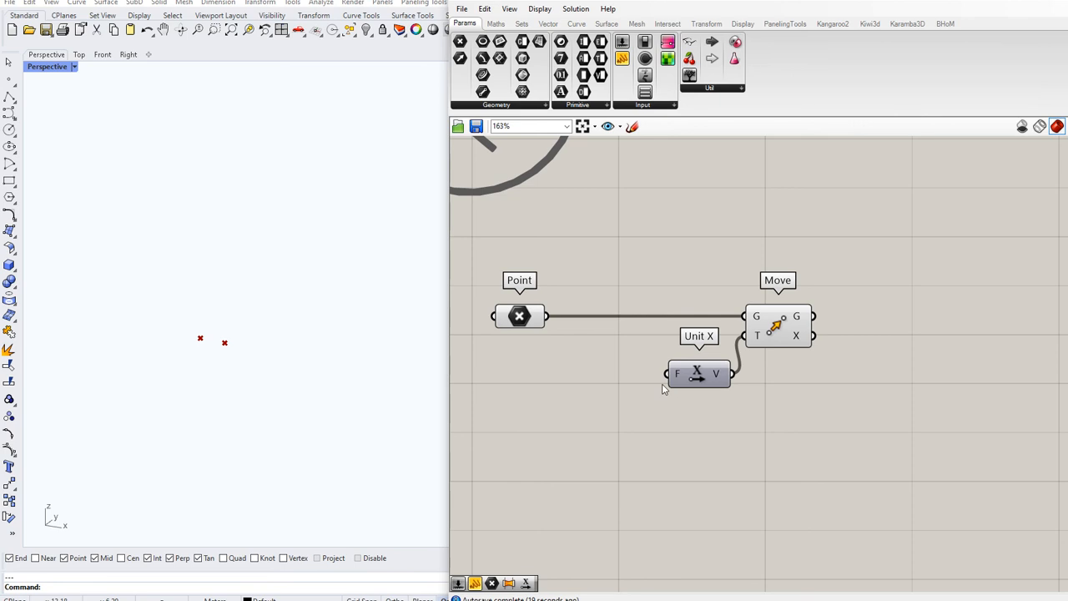
Step: Add a number slider with a minimum of 2 and two decimals, and wire it into the Unit X factor input
double_click(524, 432)
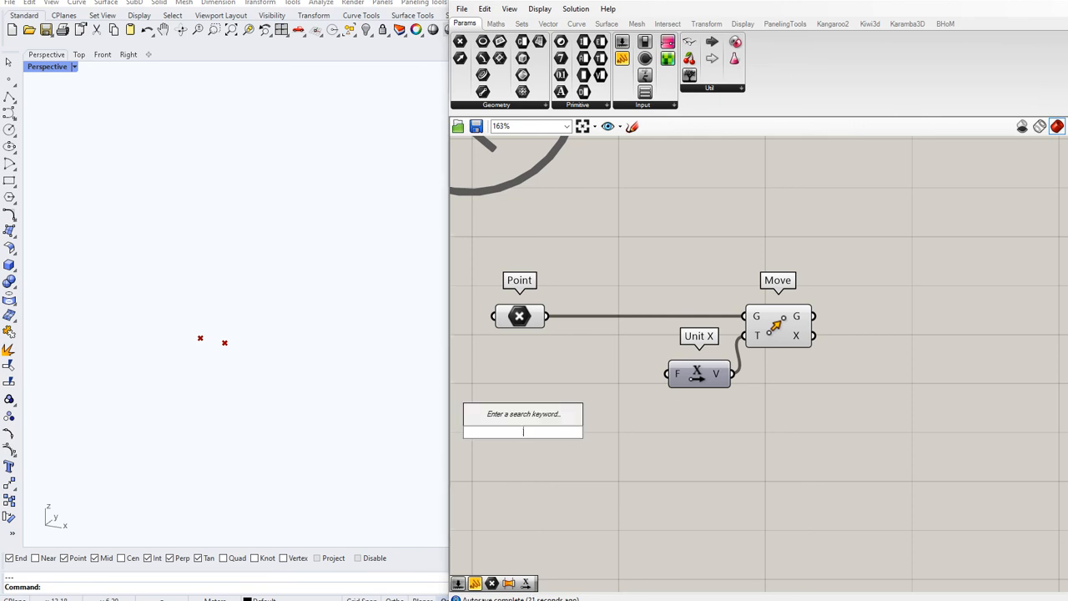
text(2.30)
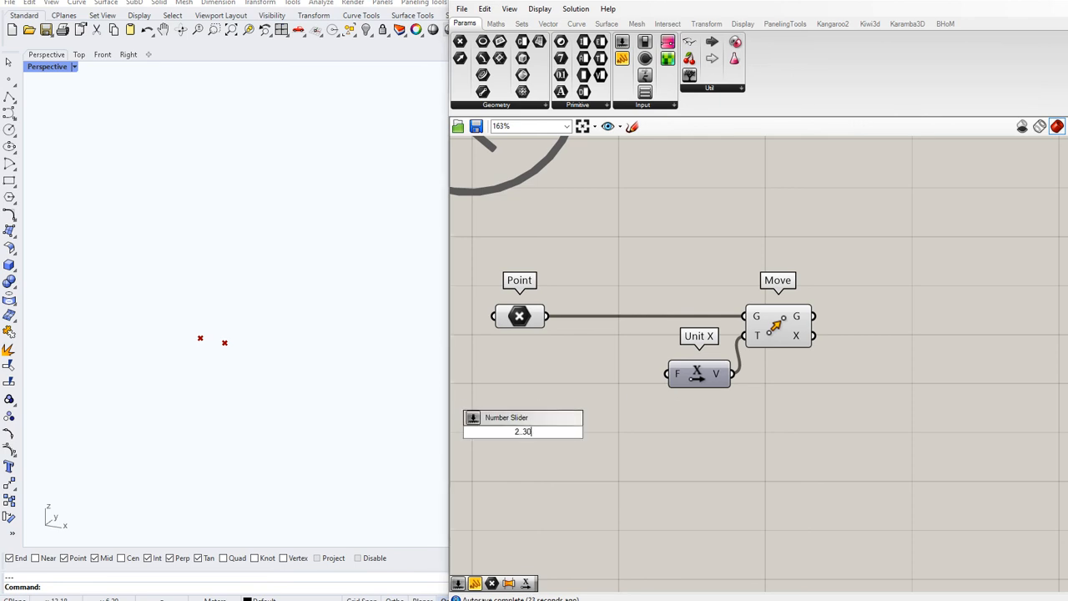
text(..30.00)
text(200)
key(Return)
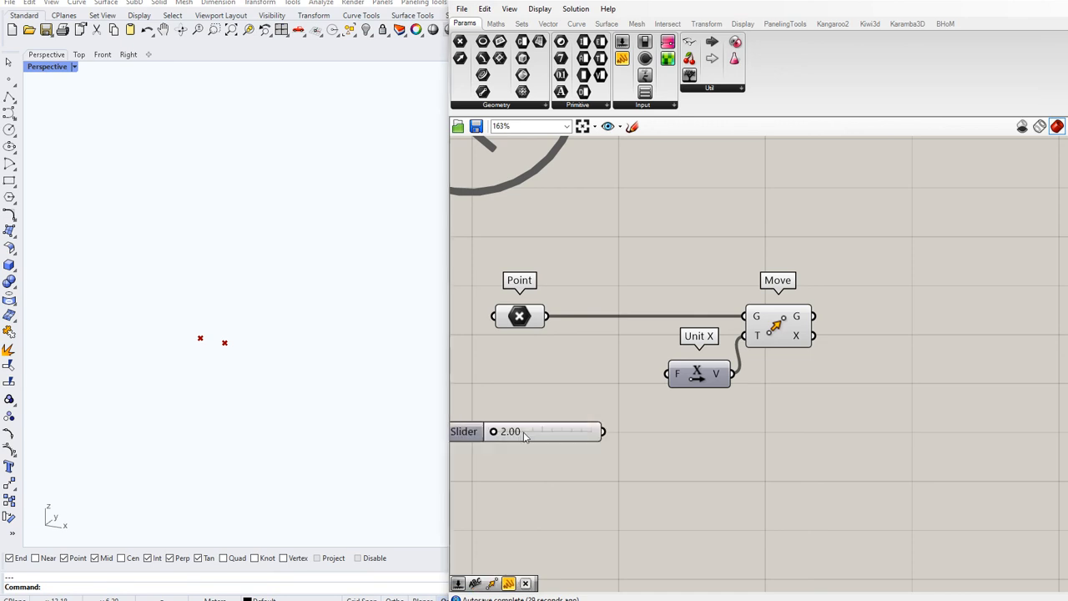
drag(523, 431, 542, 381)
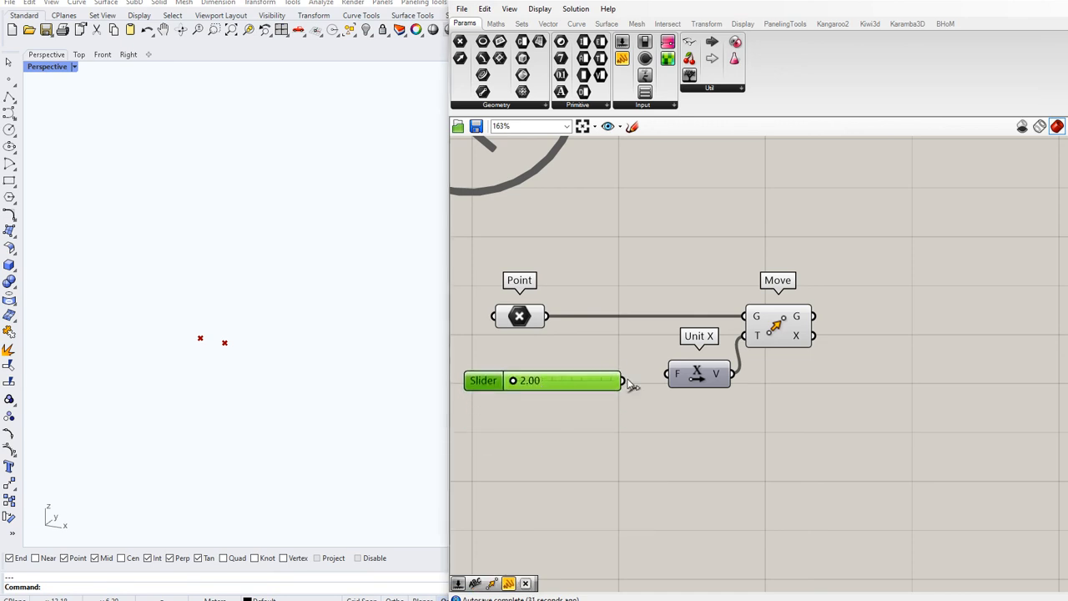
drag(621, 381, 668, 374)
Step: Reposition the Unit X and Move components to leave more space between the connected components
drag(700, 376, 714, 383)
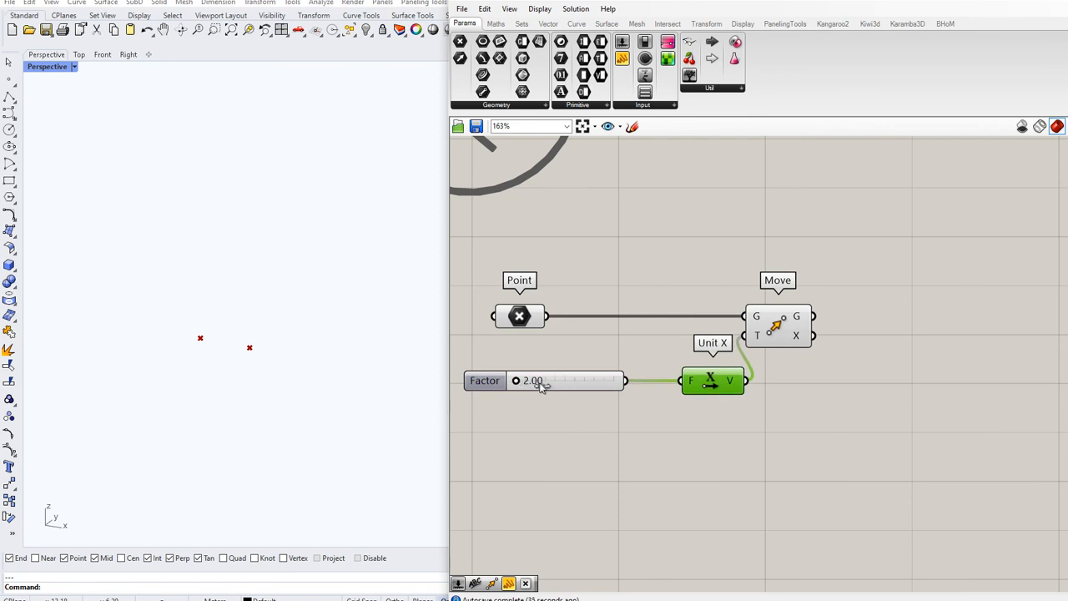
drag(776, 326, 822, 325)
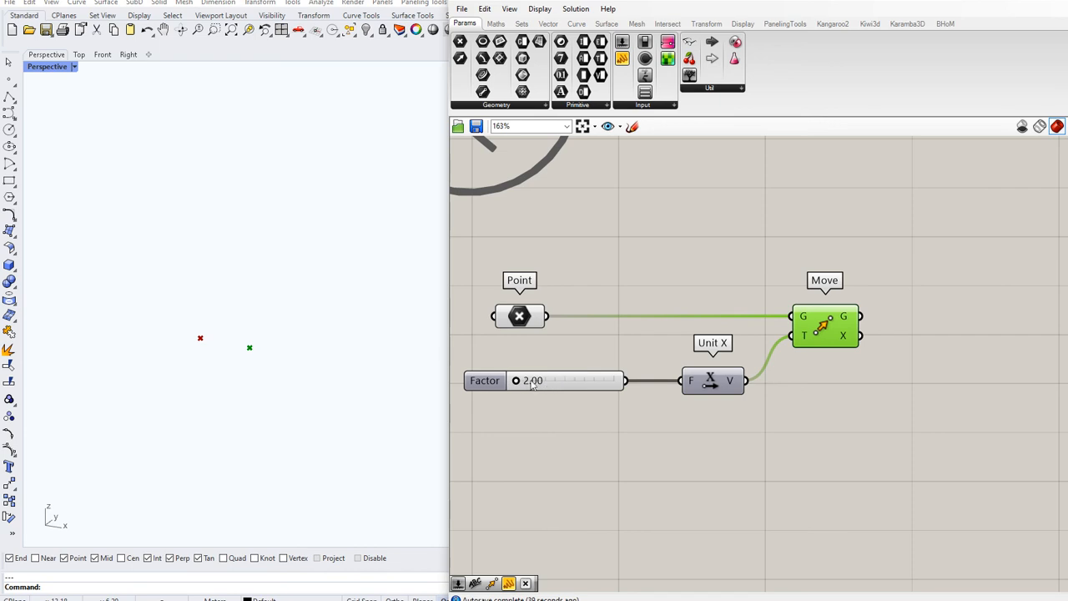
Step: Replace the factor slider with a new two-decimal slider from 2 to 20, wired into Unit X and set to 6.75
click(564, 359)
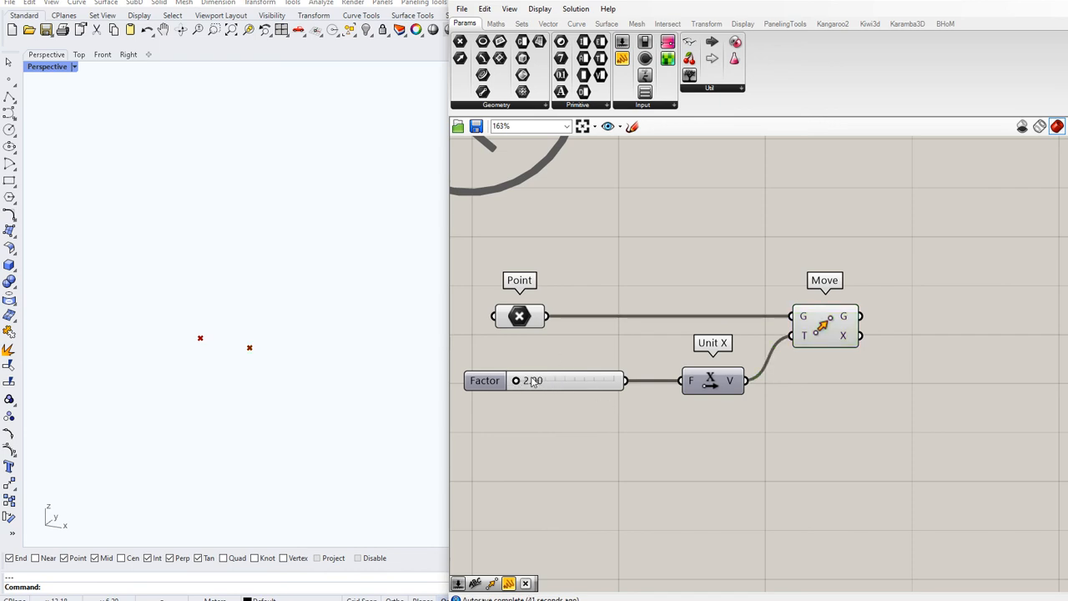
click(561, 379)
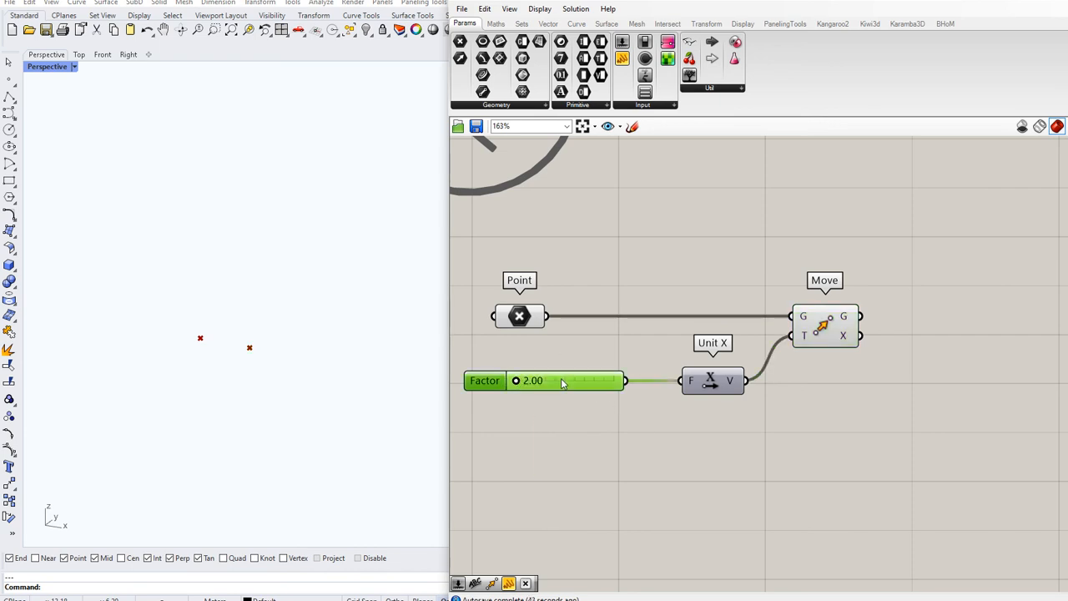
double_click(561, 379)
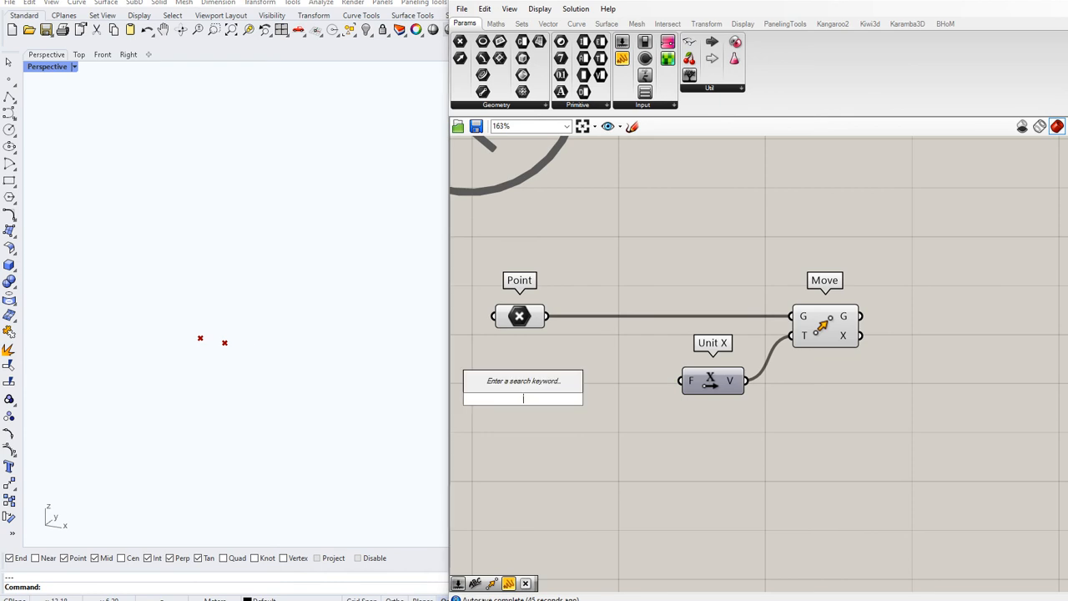
text(2.20.0)
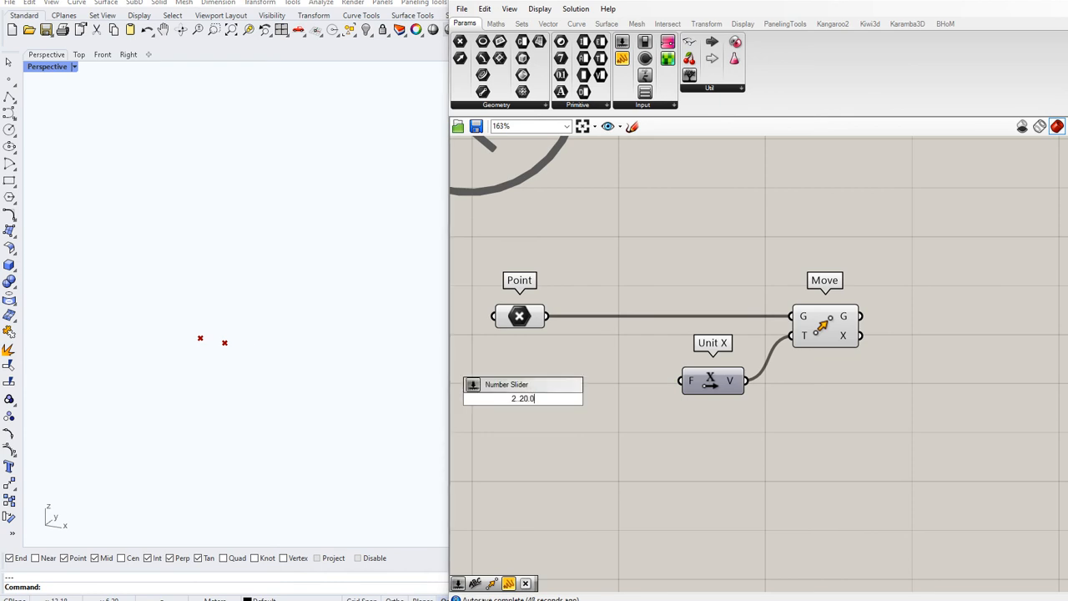
key(Return)
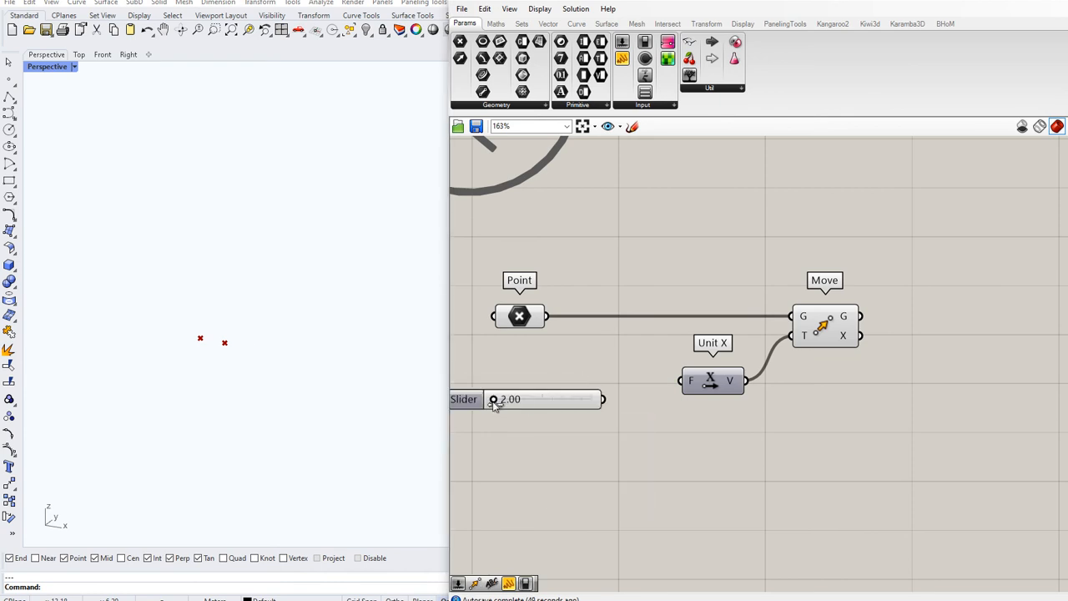
drag(494, 402, 680, 381)
drag(584, 402, 532, 383)
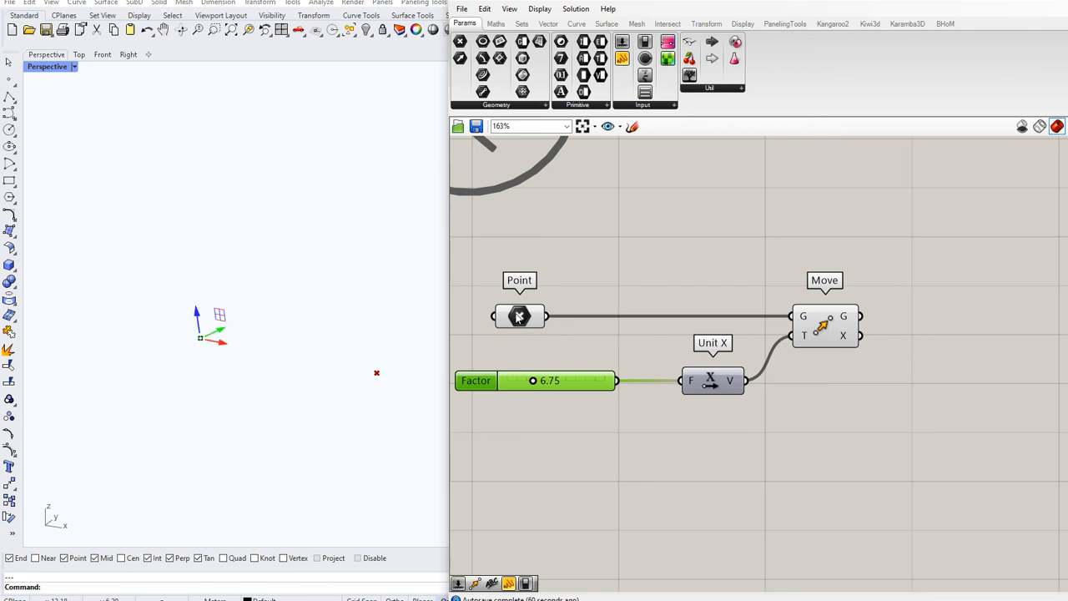
Step: Duplicate the Point parameter above the Move component and feed it from the original Point
click(519, 315)
alt+drag(519, 316, 826, 247)
drag(547, 316, 799, 247)
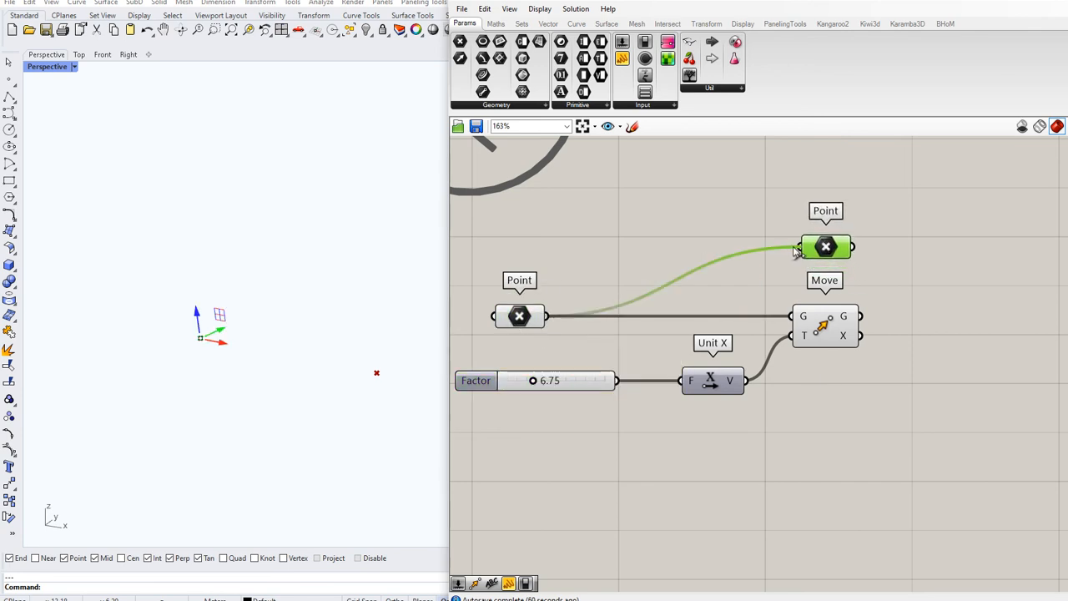
Step: Add a two-point Line component with the copied Point as its start and the Move geometry output as its end
right_drag(917, 322, 804, 366)
double_click(804, 366)
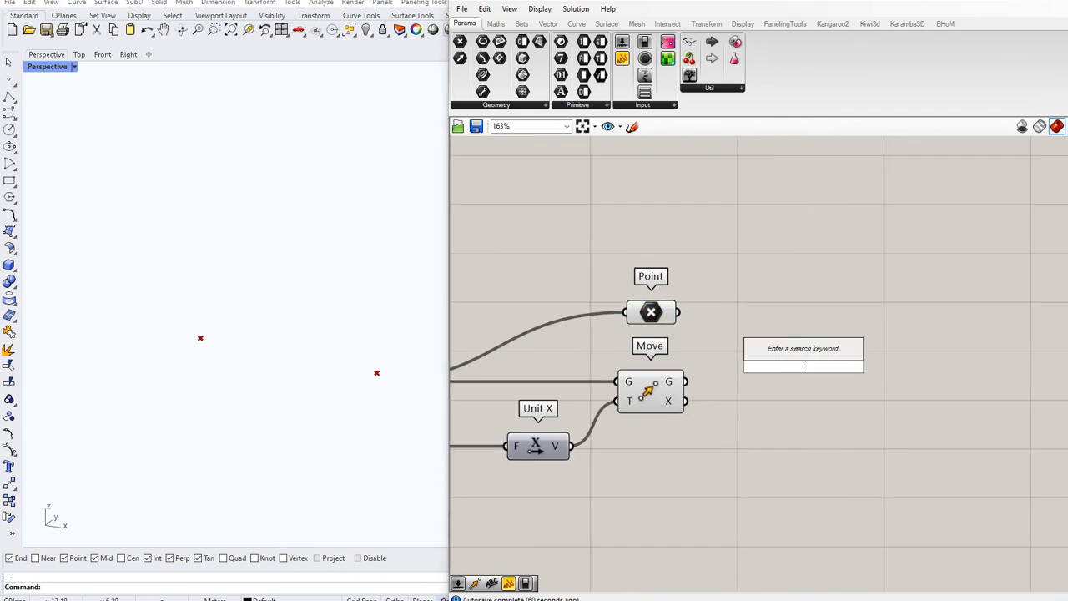
text(line)
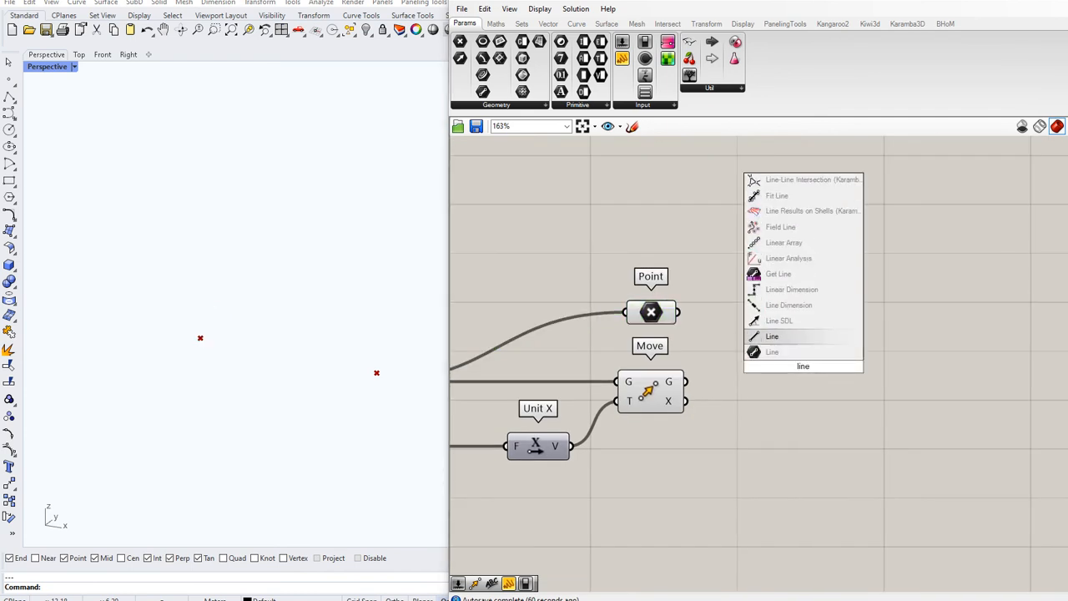
click(772, 351)
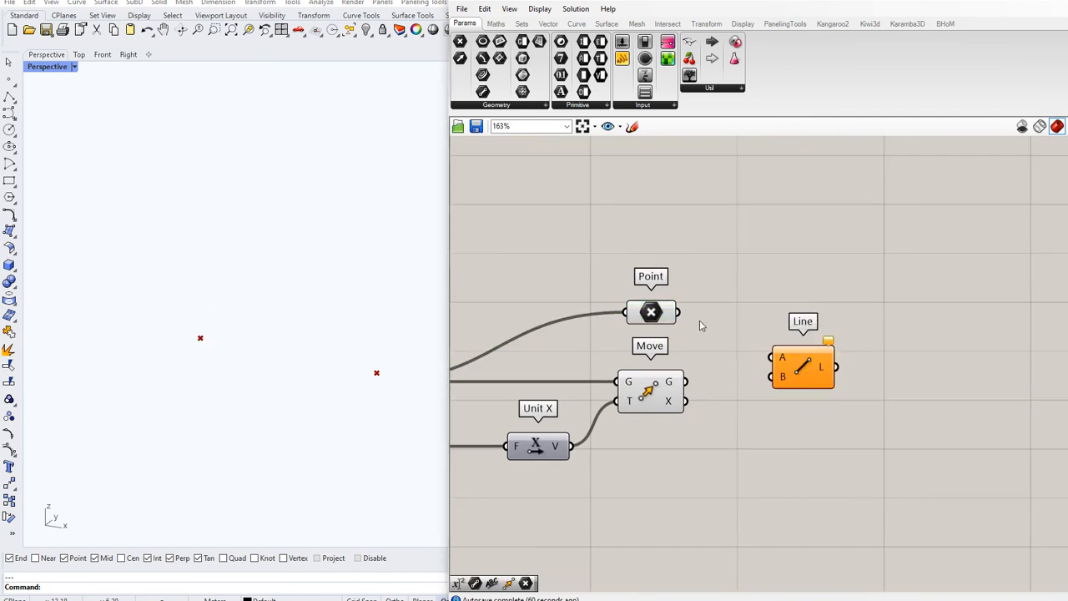
drag(680, 312, 770, 357)
drag(686, 382, 798, 350)
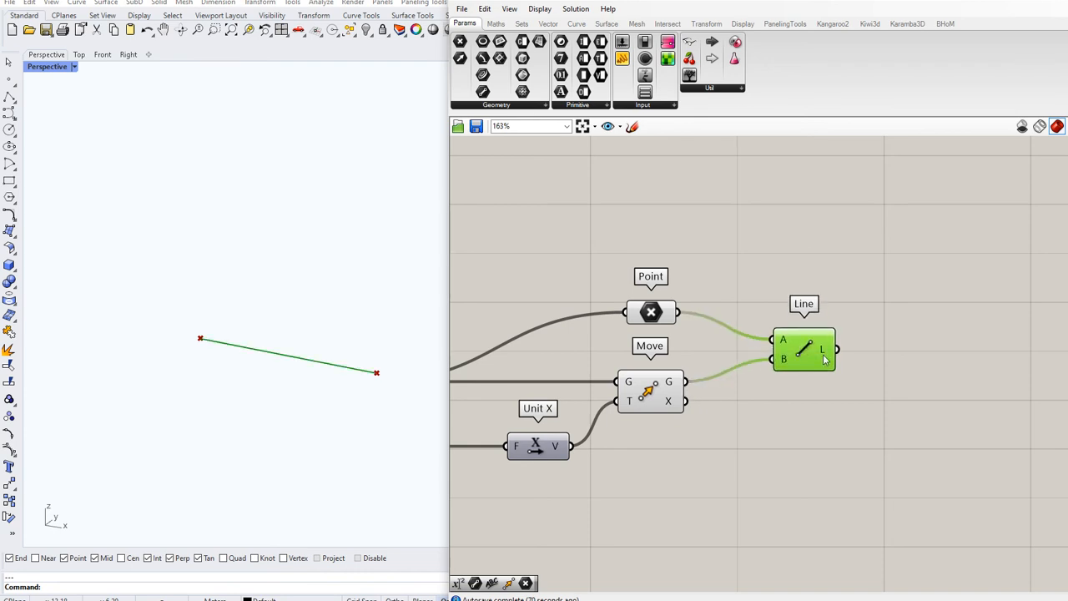
Step: Add a "Bottom Chord" scribble above the definition and group it with the copied Point, Unit X, Move and Line components
scroll(873, 316, down, 4)
drag(704, 383, 715, 359)
double_click(695, 290)
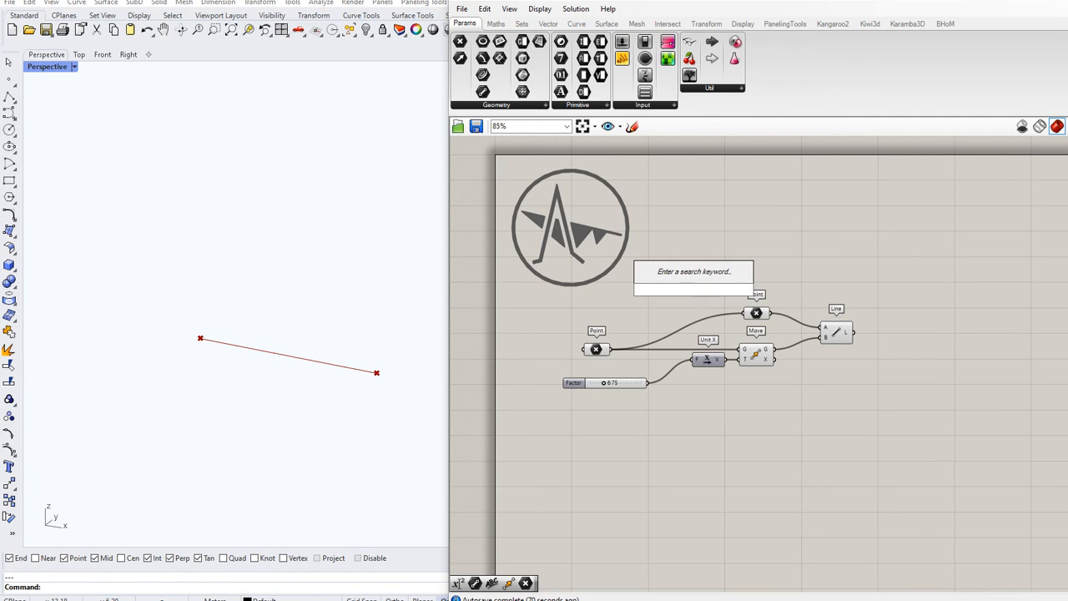
text(~Bottom )
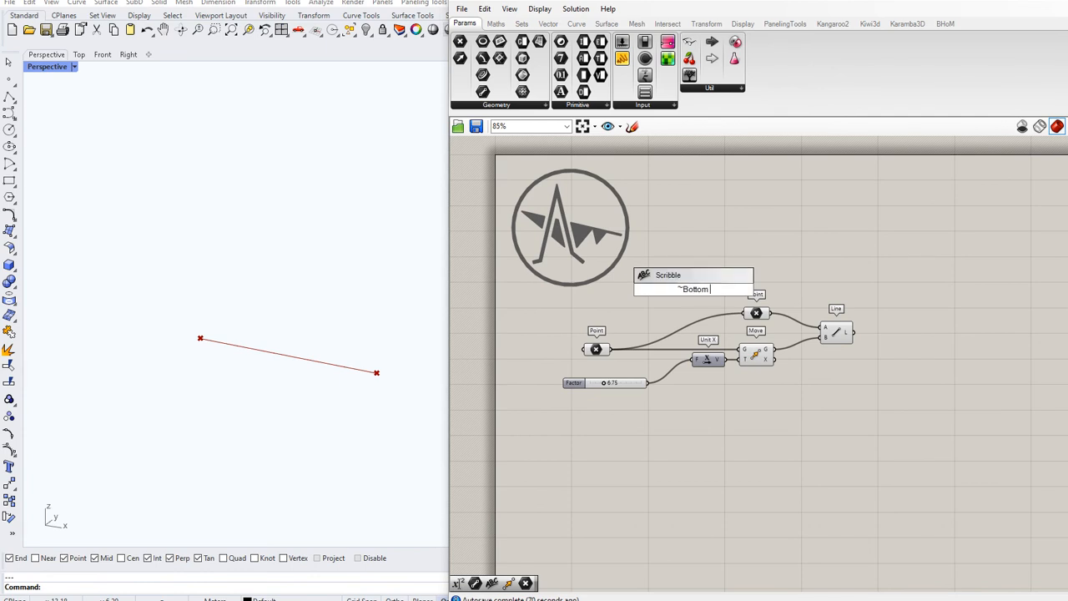
text(Chord)
key(Return)
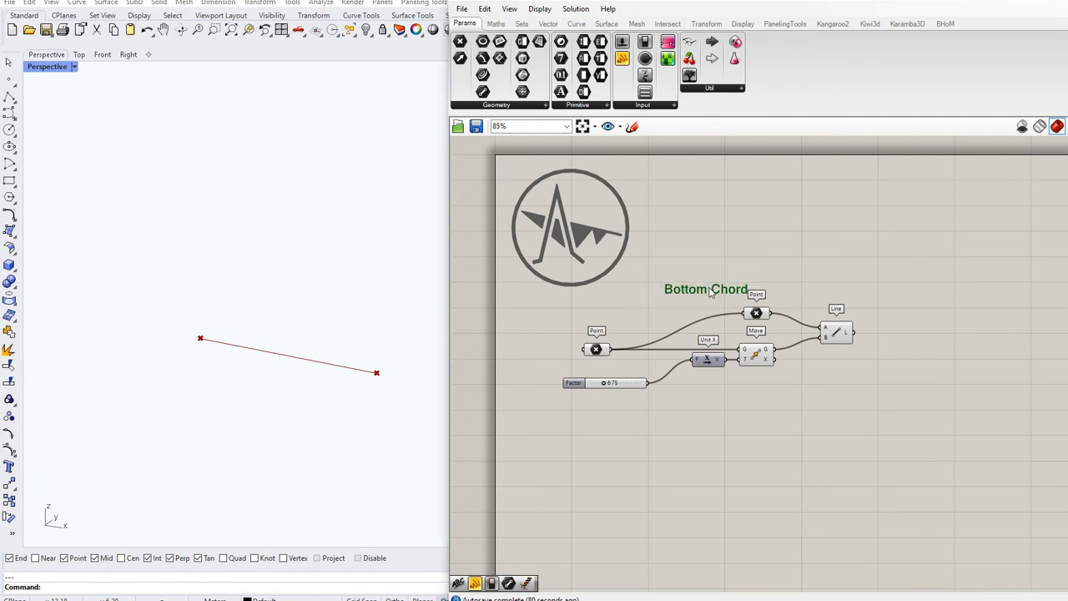
drag(710, 289, 729, 290)
drag(676, 269, 866, 412)
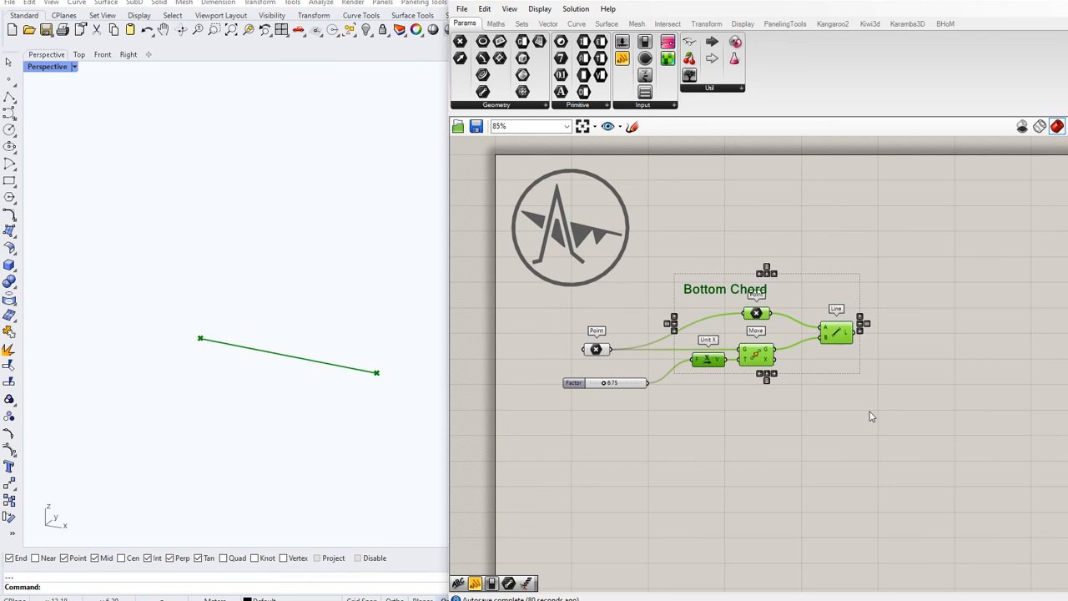
key(ctrl+g)
Step: Turn off the preview of the Bottom Chord components, keeping only the Line component's preview on
mouse_move(862, 425)
right_down()
mouse_move(835, 409)
mouse_move(690, 389)
mouse_move(672, 398)
right_up()
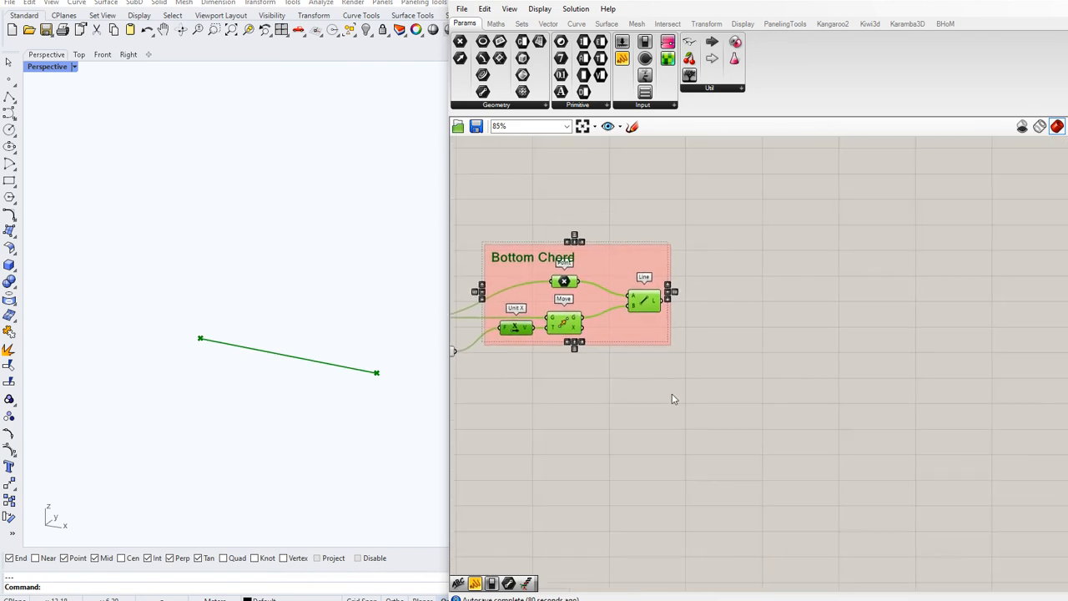
right_click(673, 398)
click(698, 415)
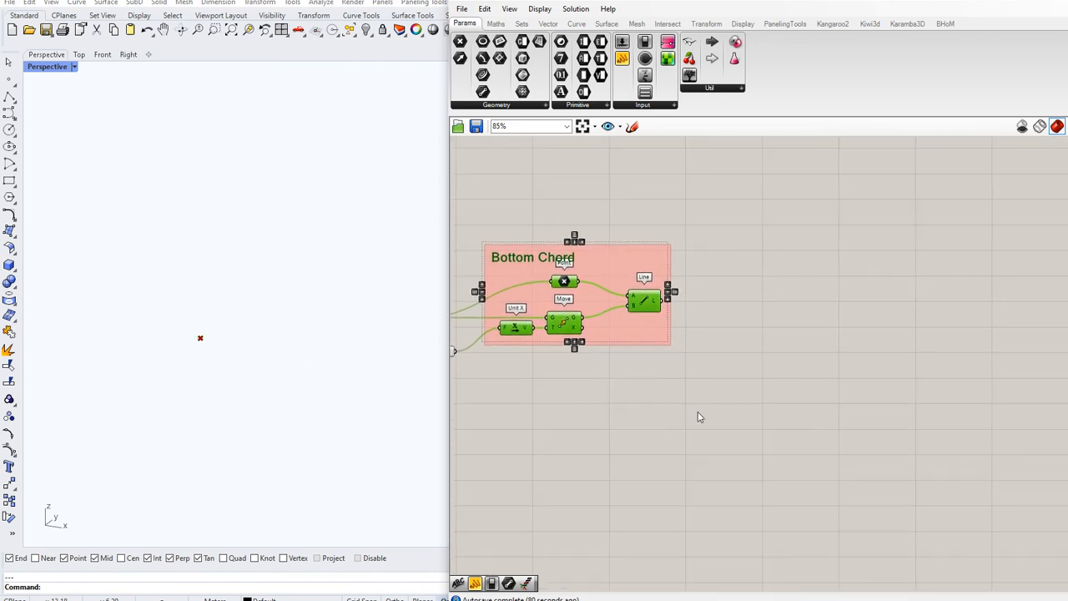
right_click(647, 304)
click(667, 325)
Step: Add a second Move component outside the Bottom Chord group and feed the Line output into its geometry input
right_drag(660, 401, 699, 376)
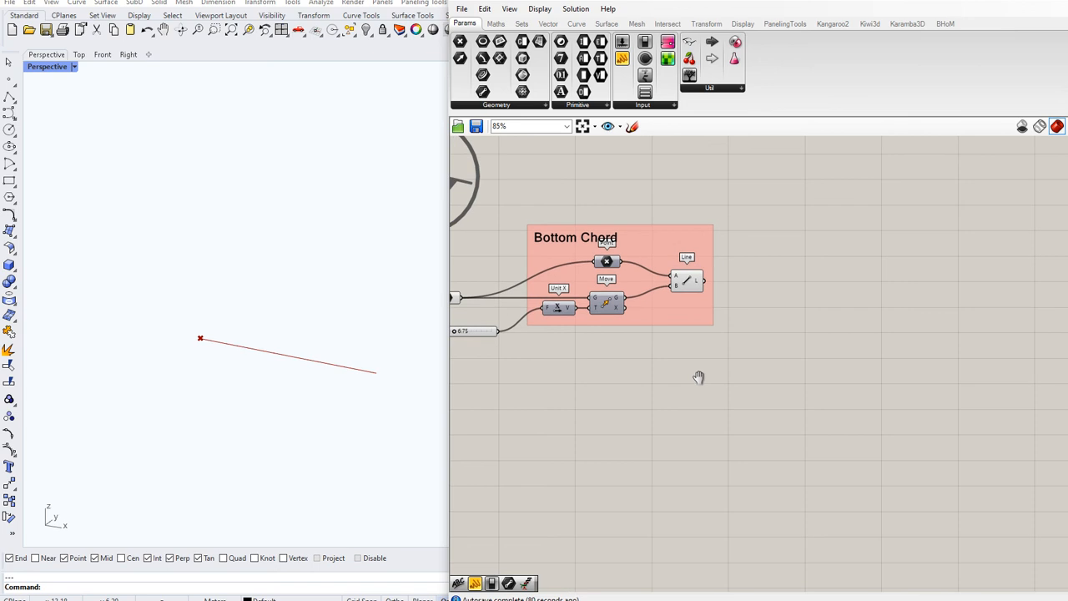
double_click(692, 395)
text(miov)
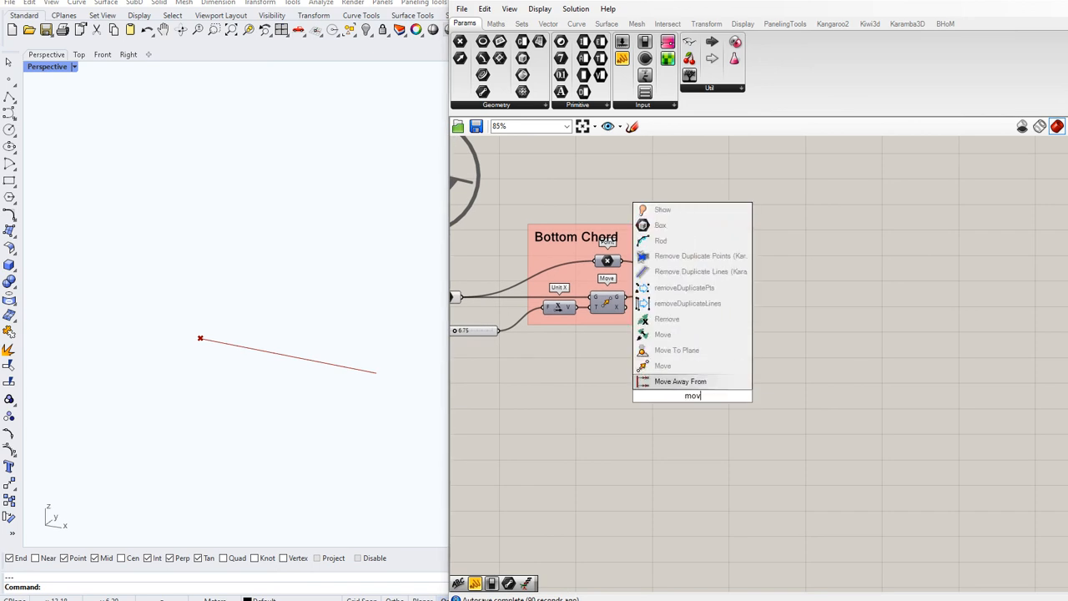
click(663, 365)
drag(693, 389, 767, 349)
drag(705, 281, 752, 342)
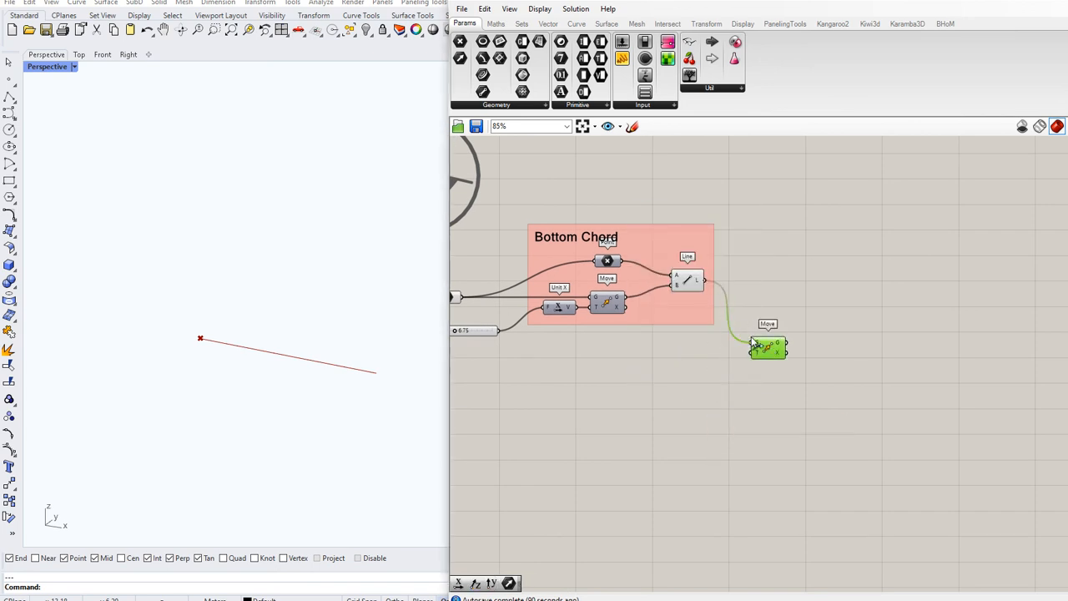
Step: Add a Unit Z vector and wire it into the new Move component's translation input
double_click(715, 367)
text(z)
click(715, 368)
scroll(715, 369, up, 1)
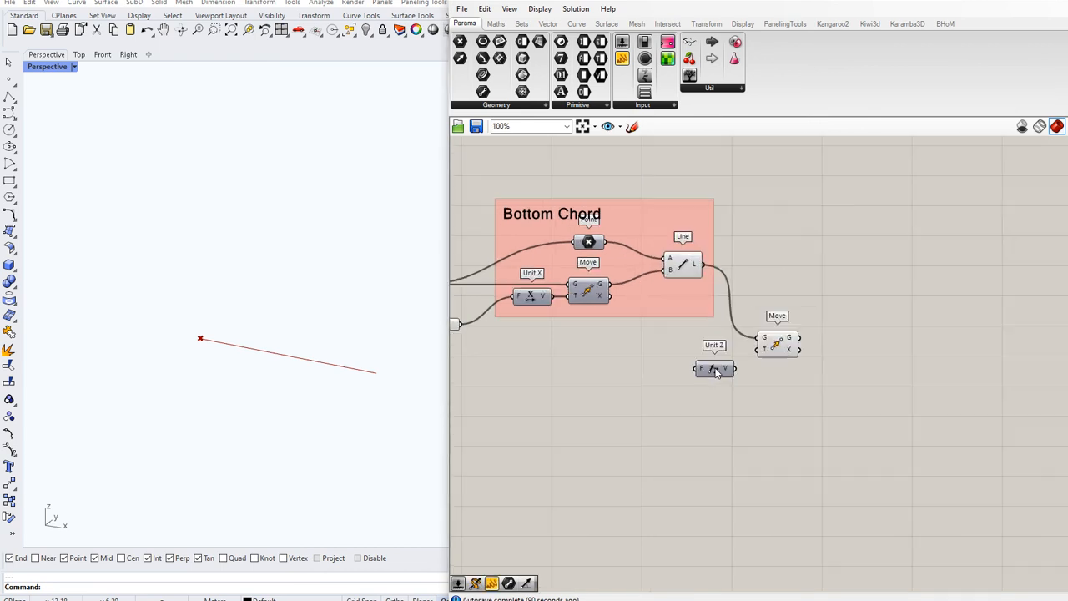
drag(735, 369, 759, 352)
Step: Rename the slider that drives Unit X to "Truss Length"
right_drag(484, 394, 648, 426)
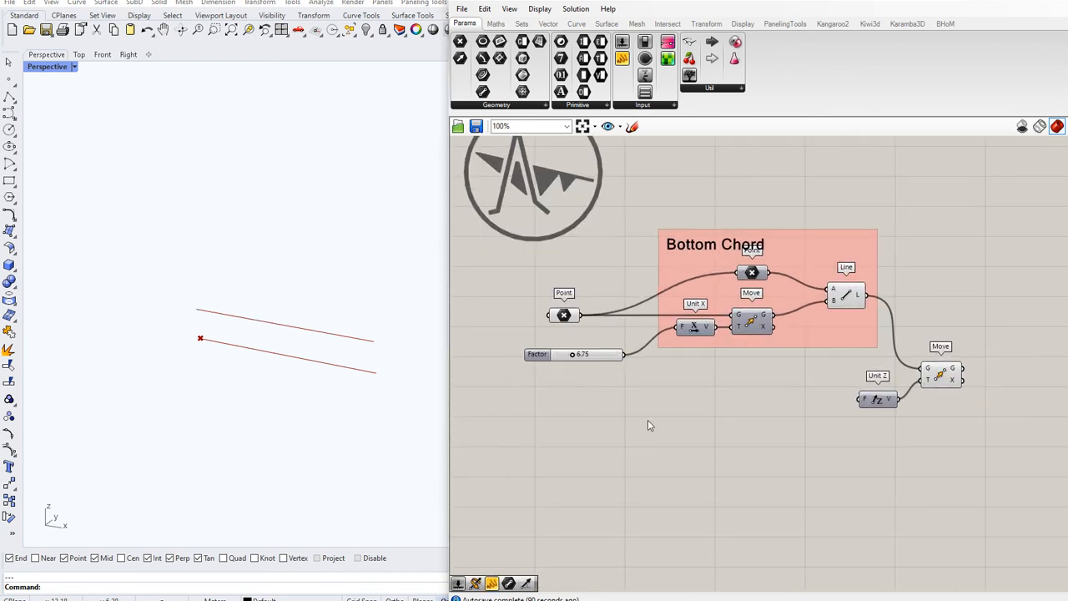
right_click(546, 357)
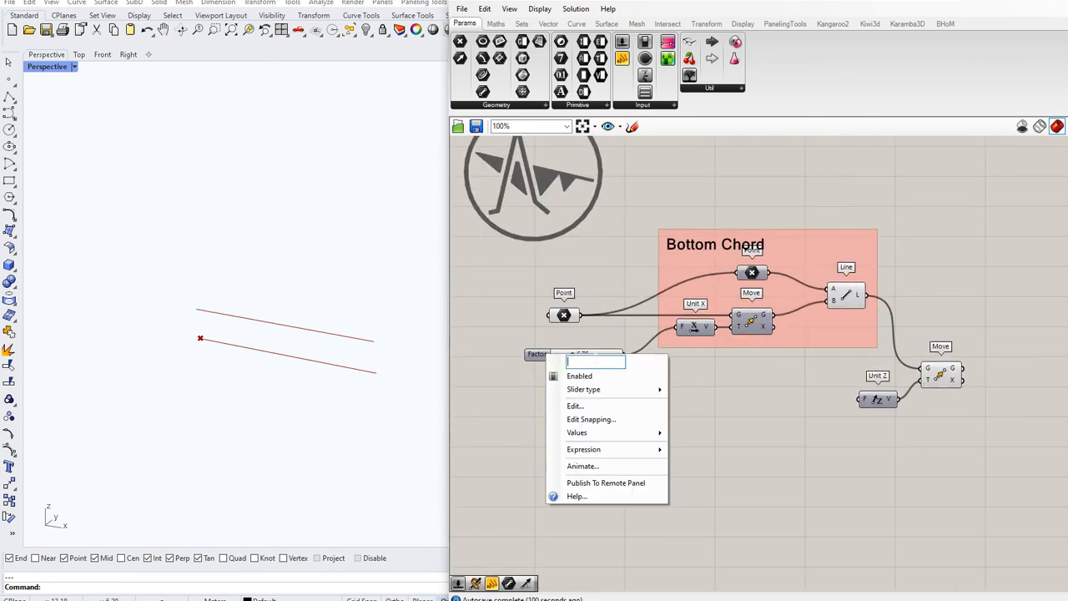
text(Truss Length)
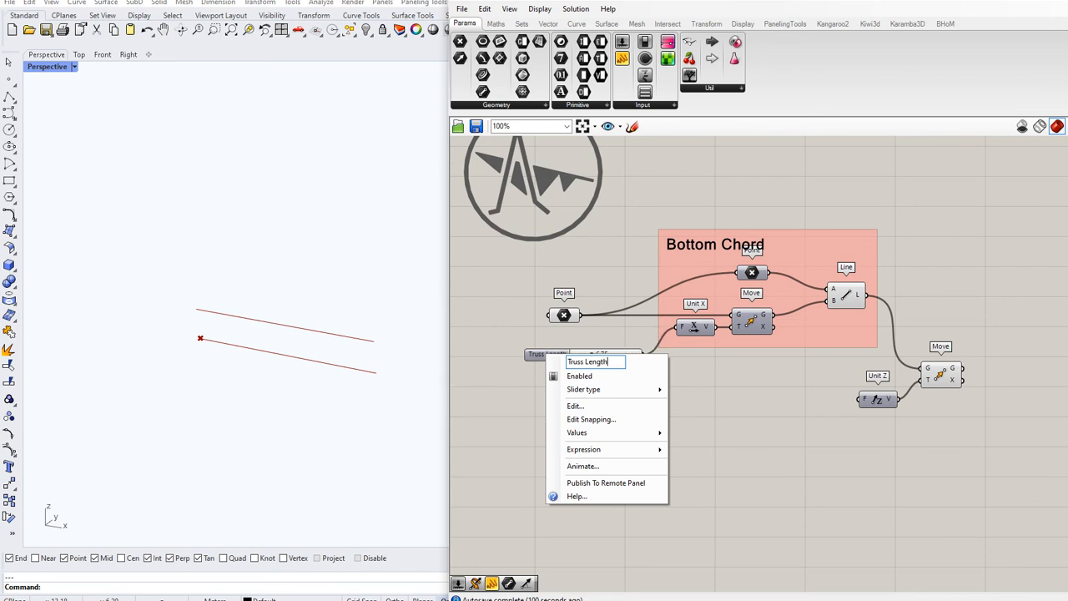
key(Return)
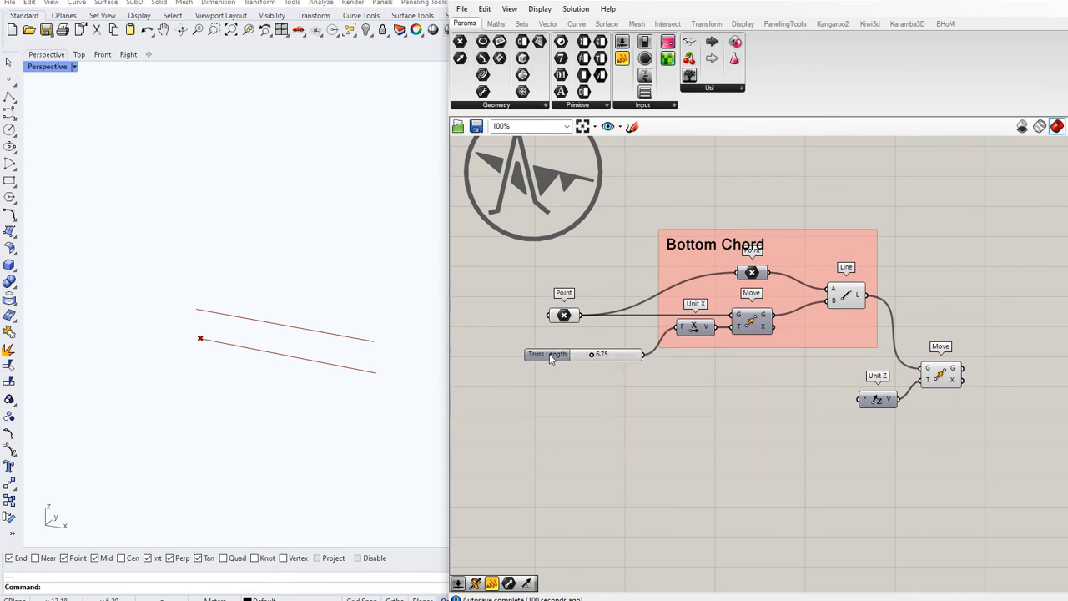
Step: Duplicate the Truss Length slider below the original and rename the copy "Truss Depth"
drag(549, 357, 527, 394)
right_click(534, 391)
click(585, 398)
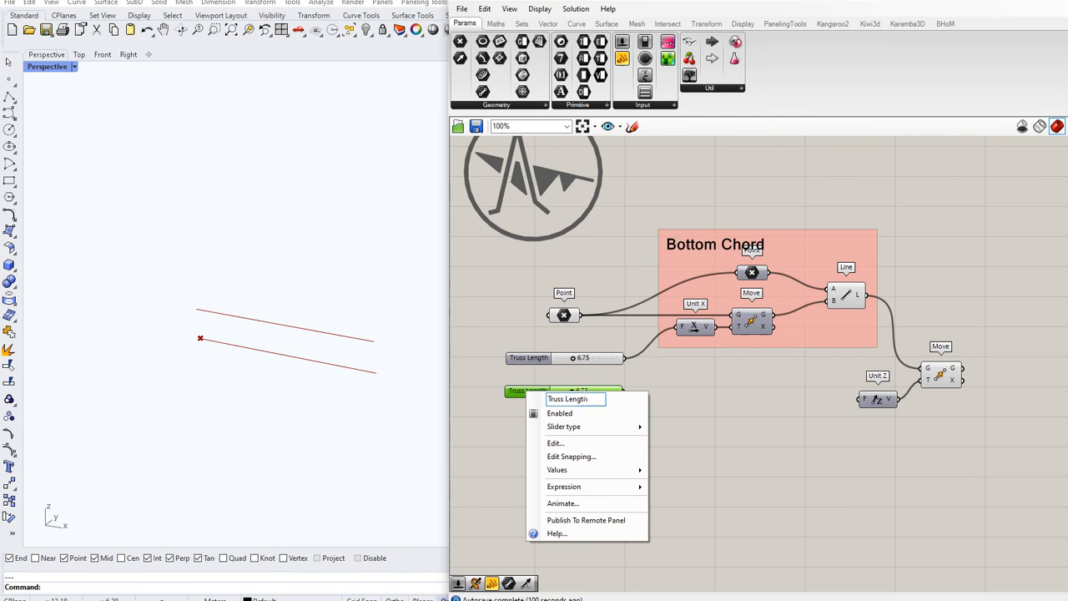
double_click(584, 398)
text(Depth)
key(Return)
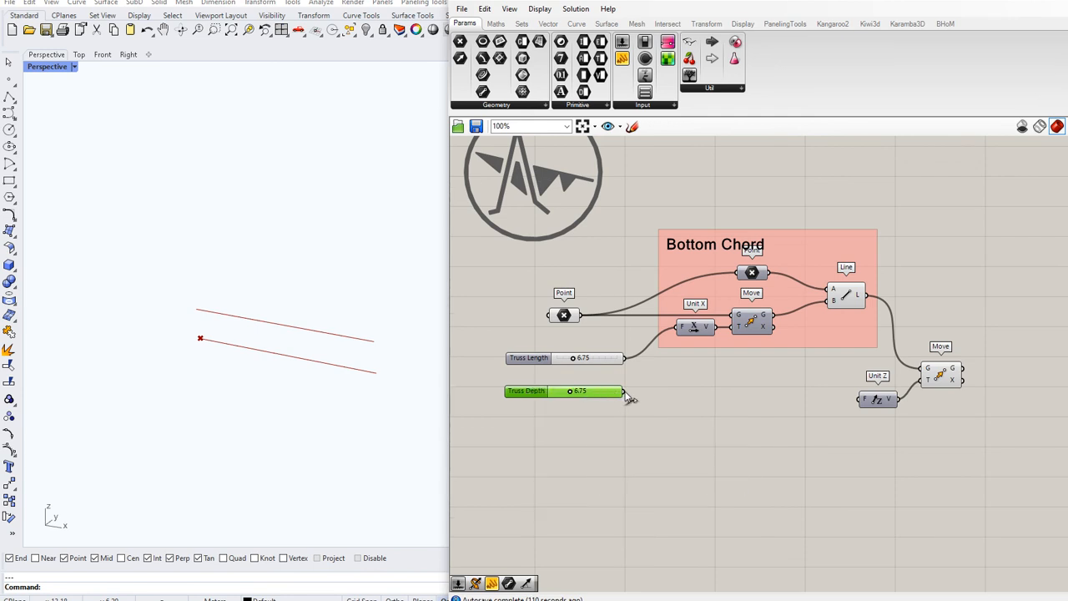
Step: Wire the Truss Depth slider into the Unit Z factor, set it to 2.00, and increase the Truss Length value
drag(625, 392, 862, 399)
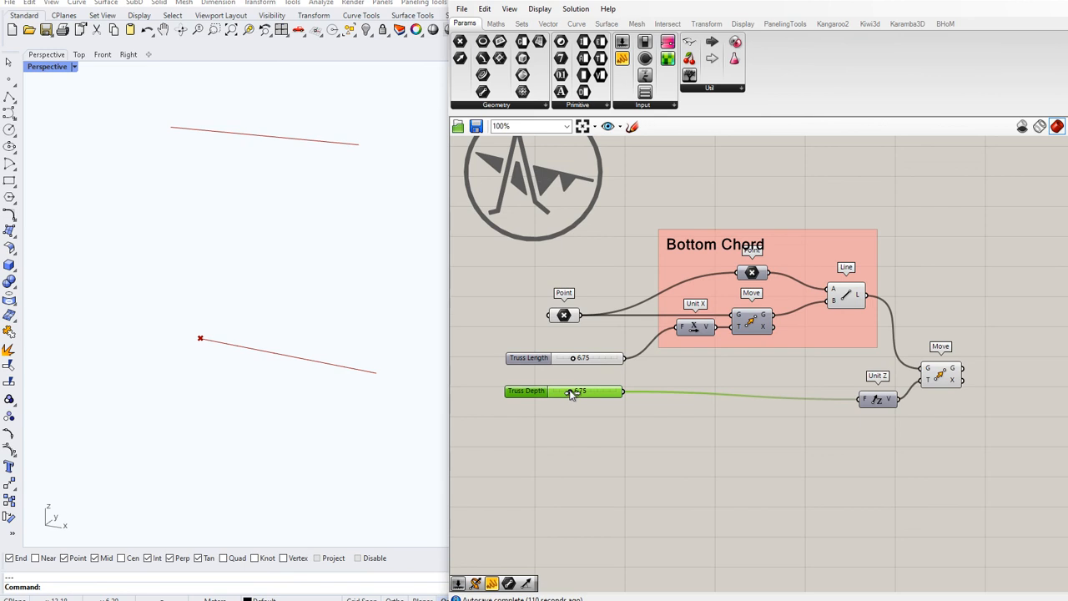
drag(571, 395, 579, 370)
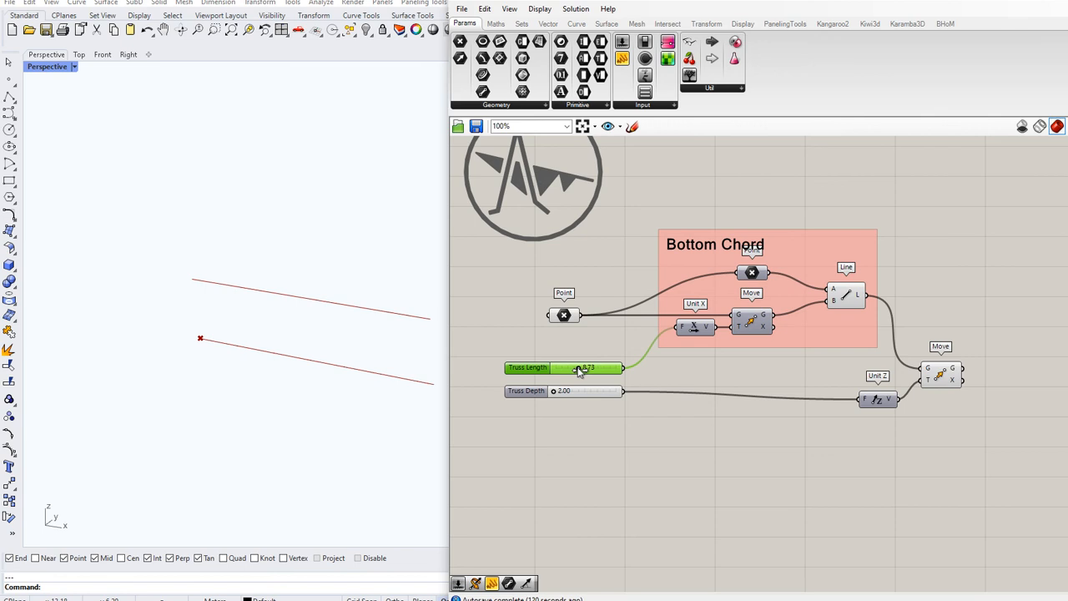
Step: Add a Line parameter beside the Unit Z Move component and wire the Move's geometry output into it
scroll(325, 396, down, 2)
scroll(301, 393, up, 2)
scroll(307, 398, down, 2)
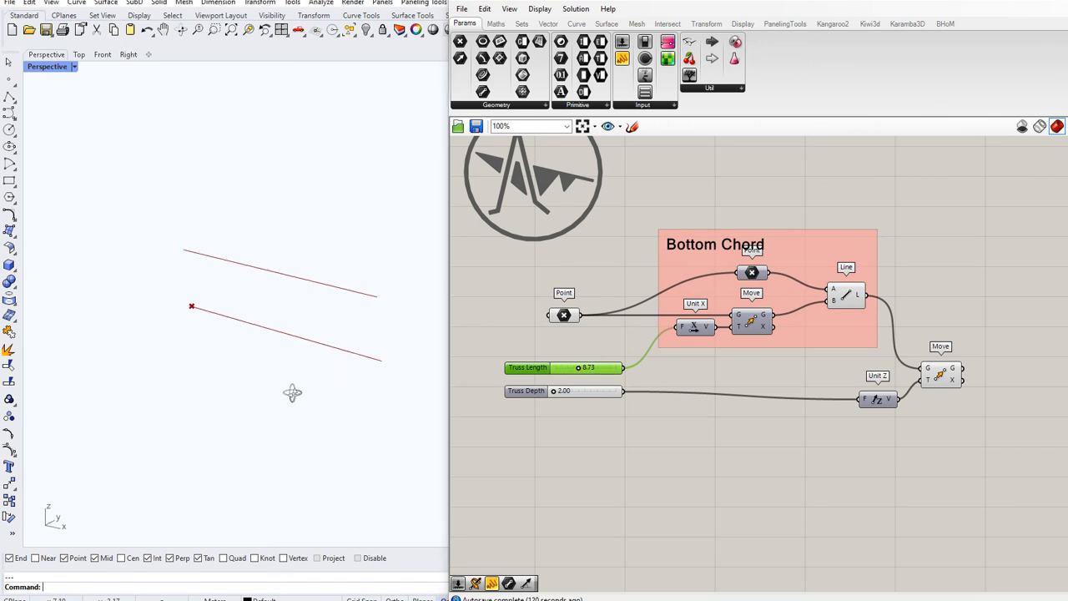
scroll(291, 393, up, 2)
click(939, 378)
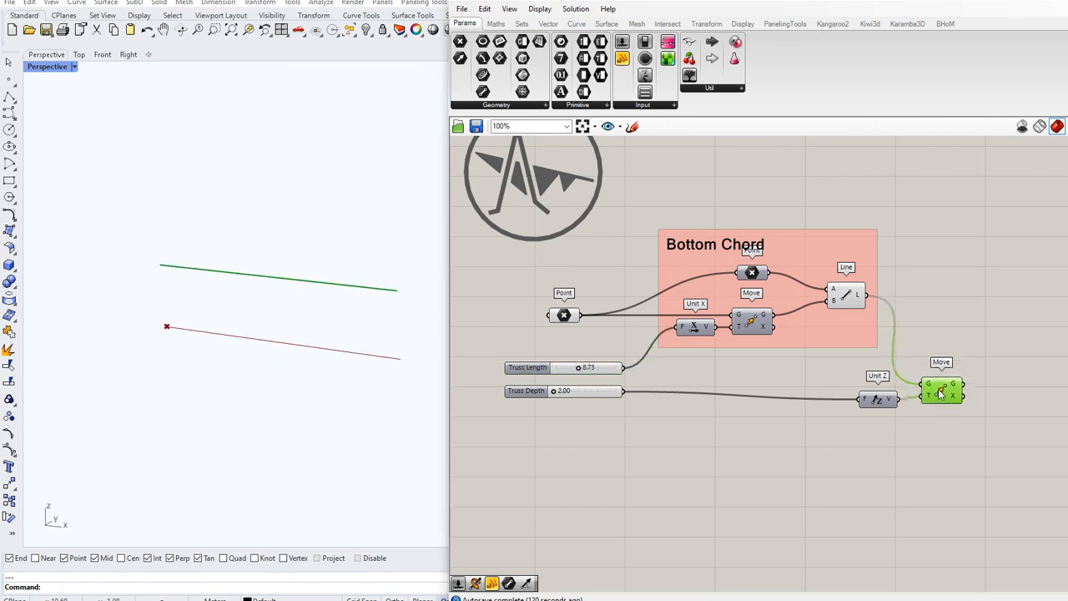
right_drag(949, 428, 858, 432)
click(907, 405)
double_click(904, 399)
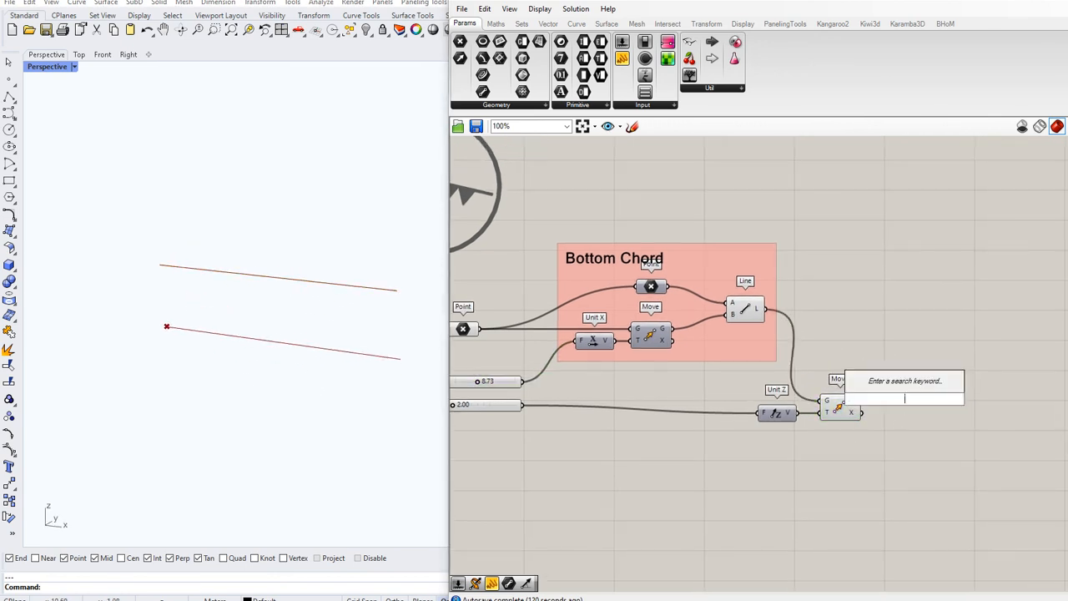
text(line)
key(Return)
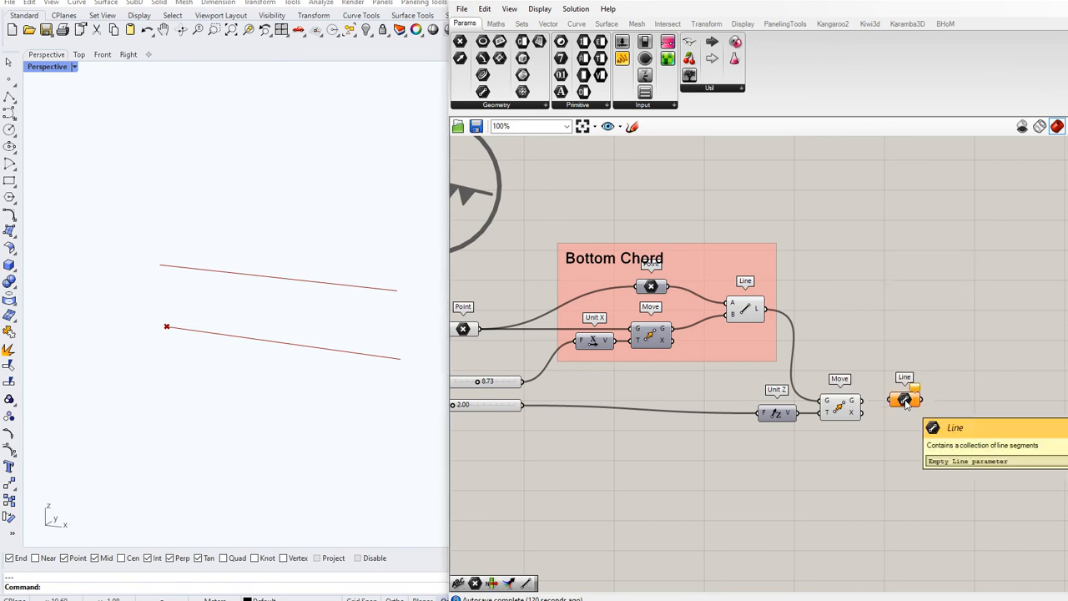
drag(863, 401, 891, 402)
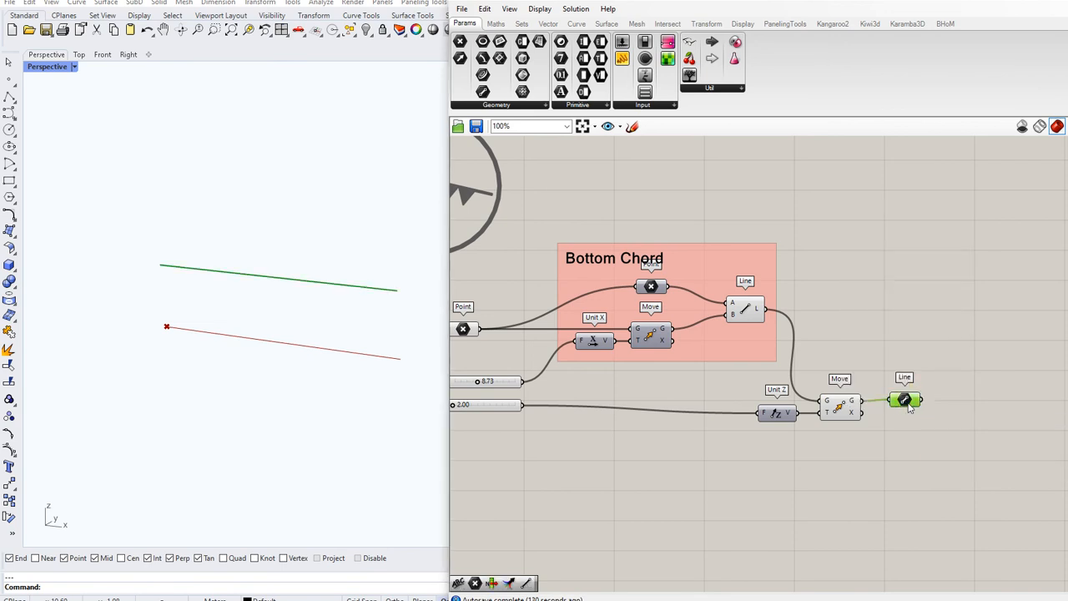
Step: Rename the new Line parameter "Top Chord"
right_click(905, 402)
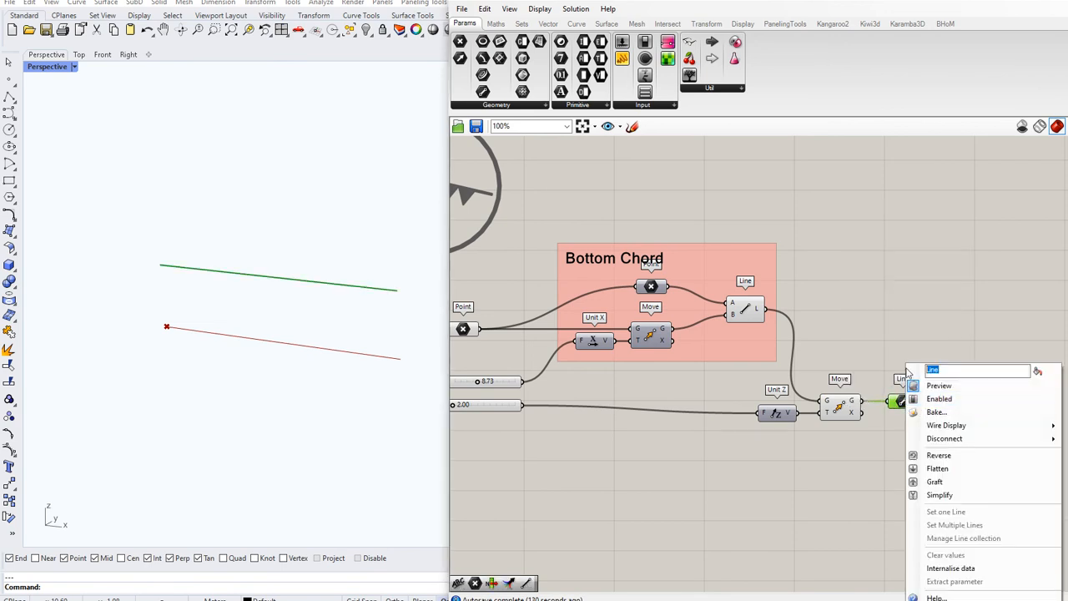
text(Top Chord)
click(897, 420)
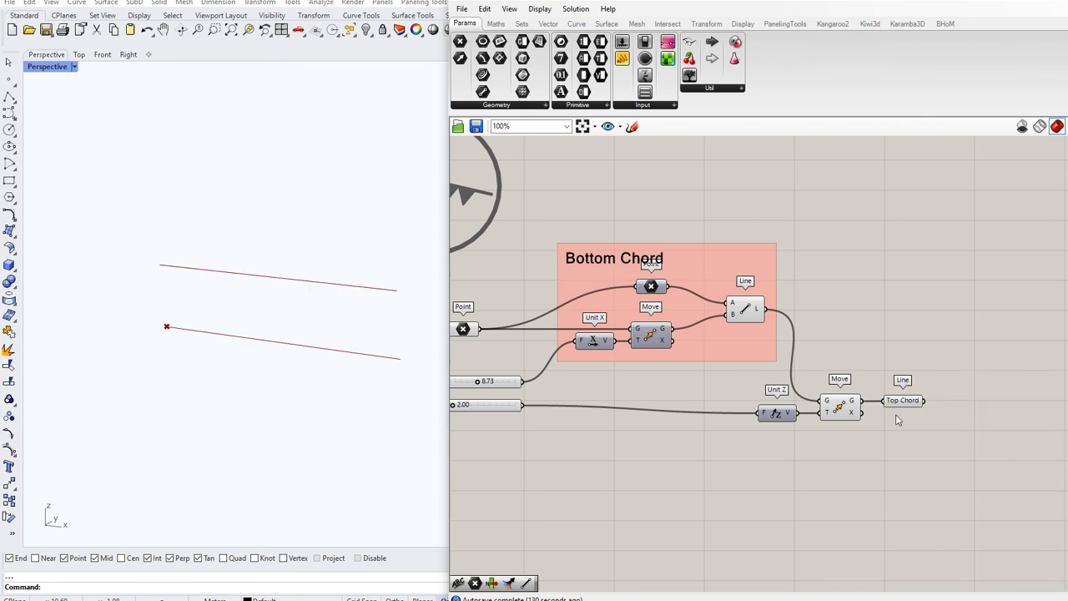
Step: Copy the Top Chord parameter next to the Bottom Chord group's Line component and wire that Line's output into the copy
click(912, 406)
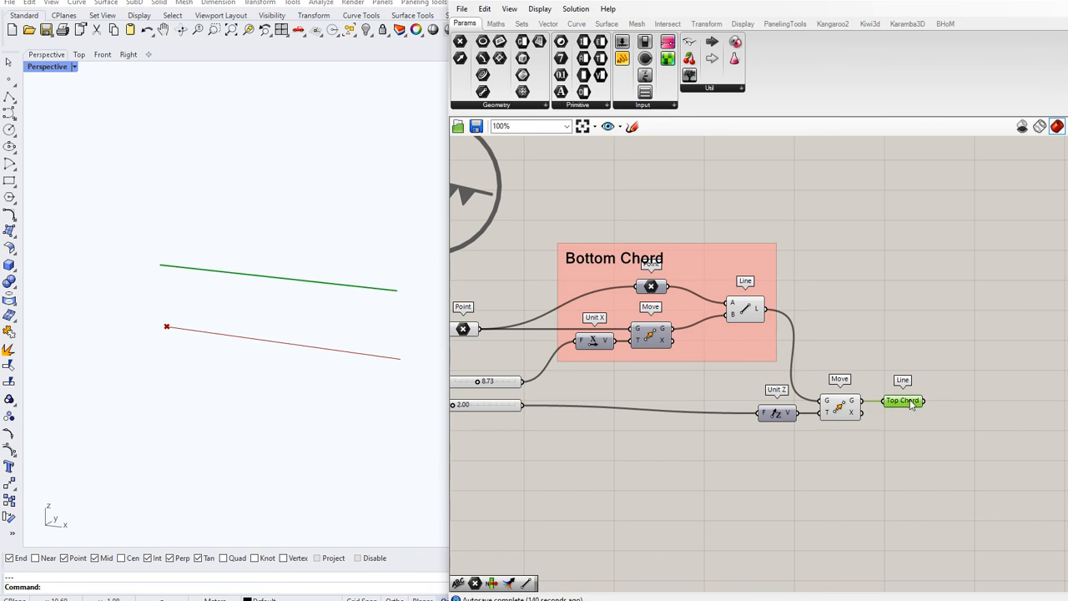
alt+drag(912, 405, 825, 310)
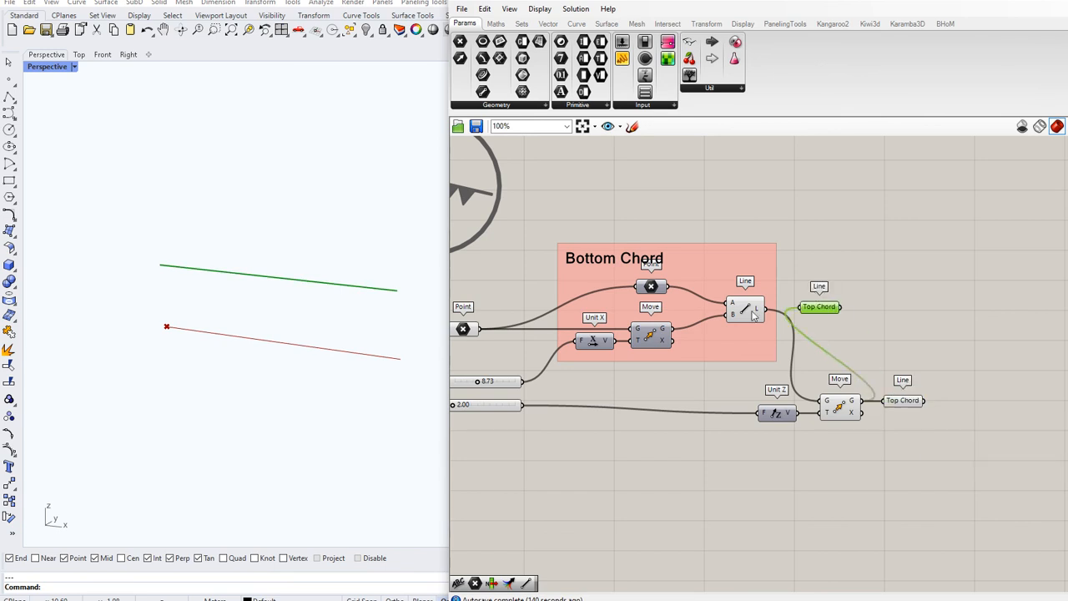
double_click(766, 299)
click(765, 298)
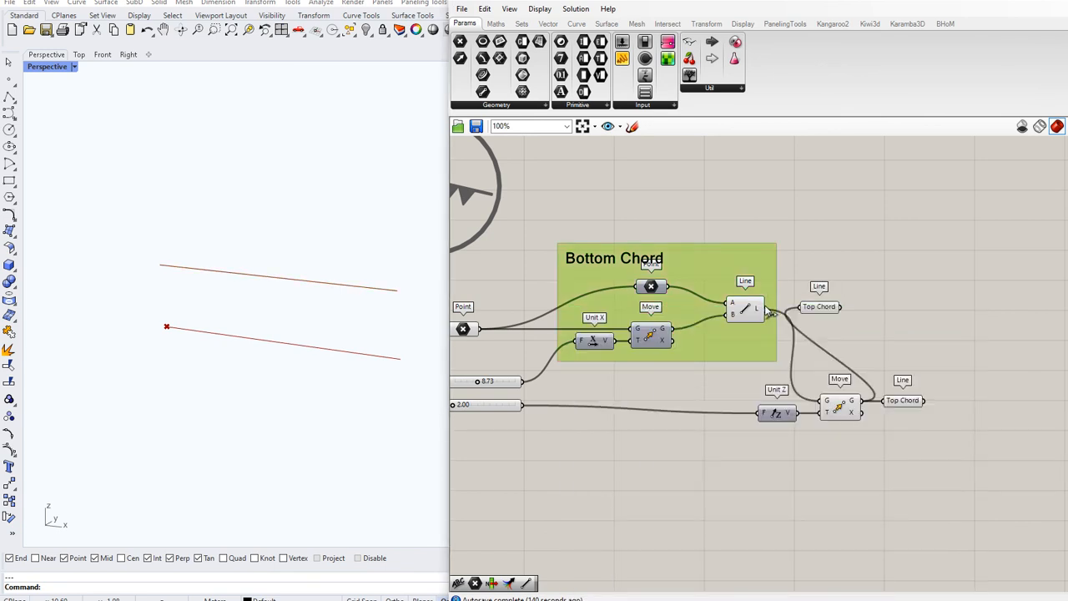
drag(767, 309, 800, 309)
drag(815, 312, 812, 312)
Step: Rename the copied parameter "Bottom Chord" and add it to the Bottom Chord group
right_click(814, 315)
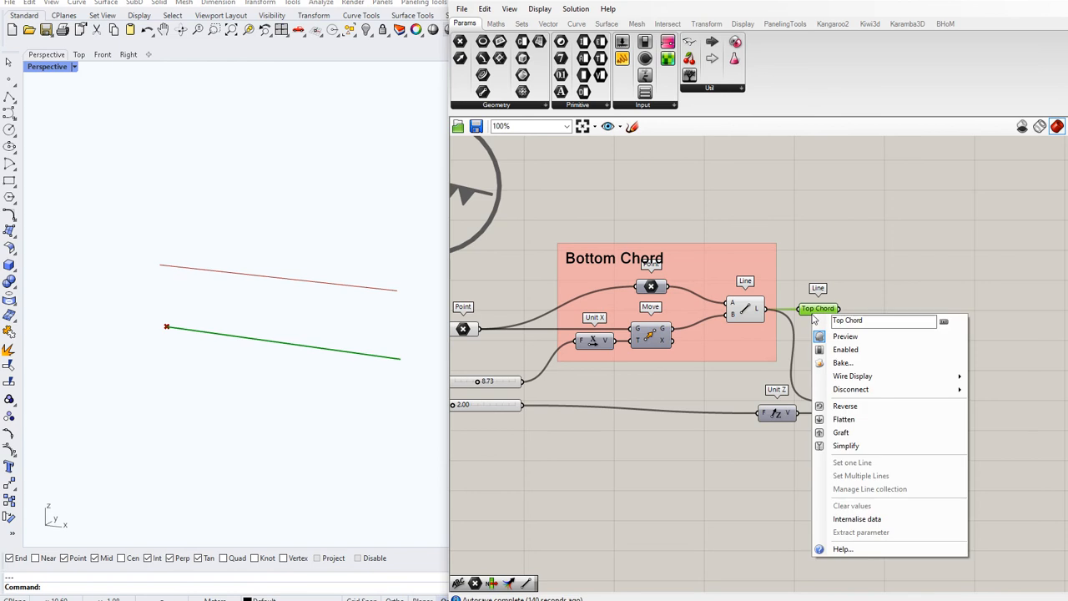
text(Bottom)
key(Return)
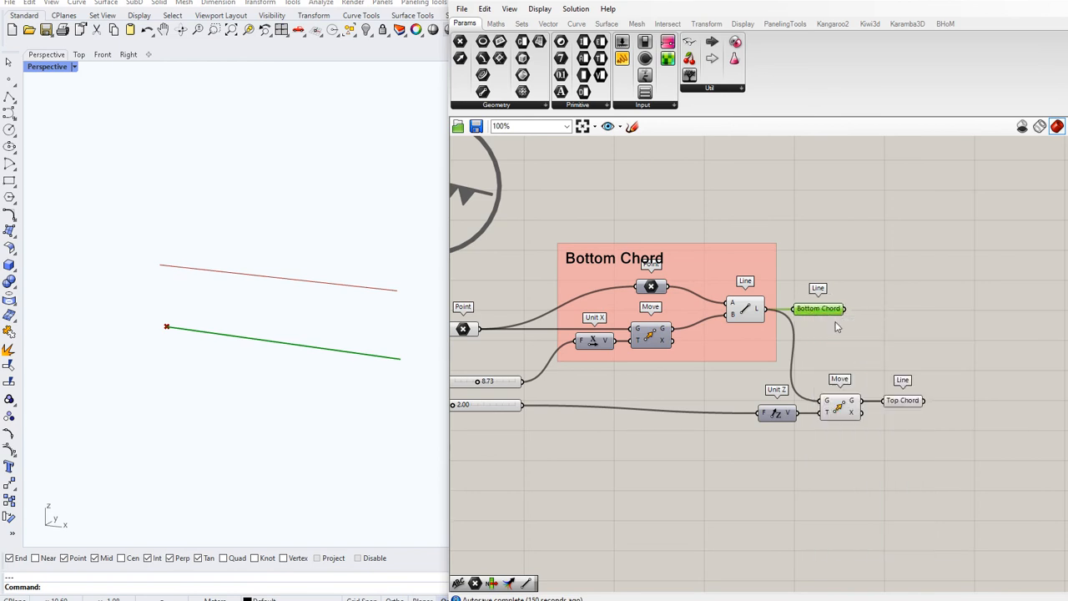
right_click(749, 269)
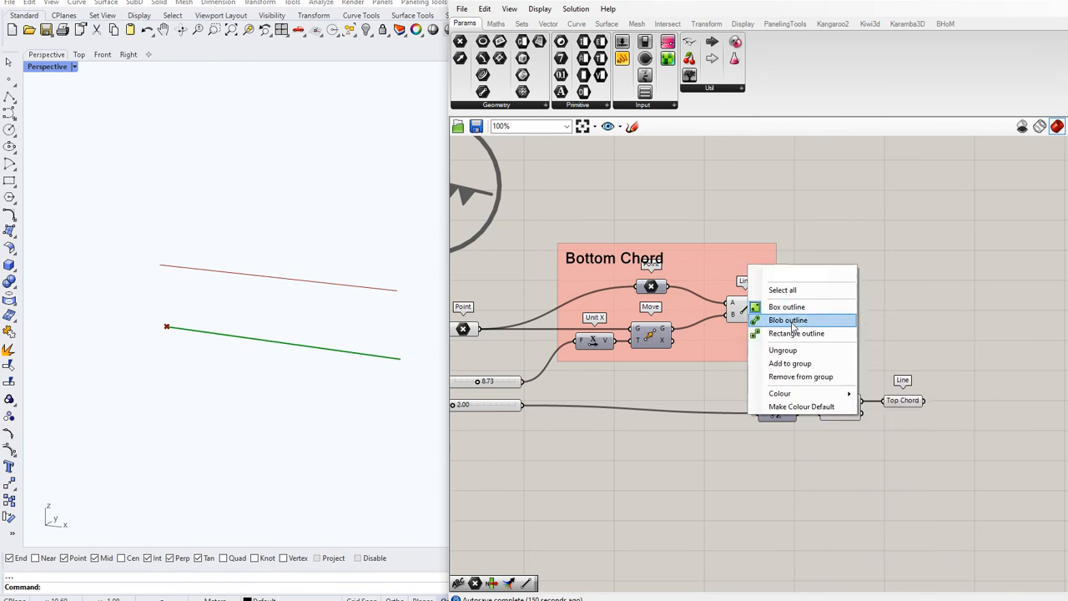
click(792, 366)
Step: Add a "Top Chord" text label and place it above the Unit Z and Move components
double_click(778, 475)
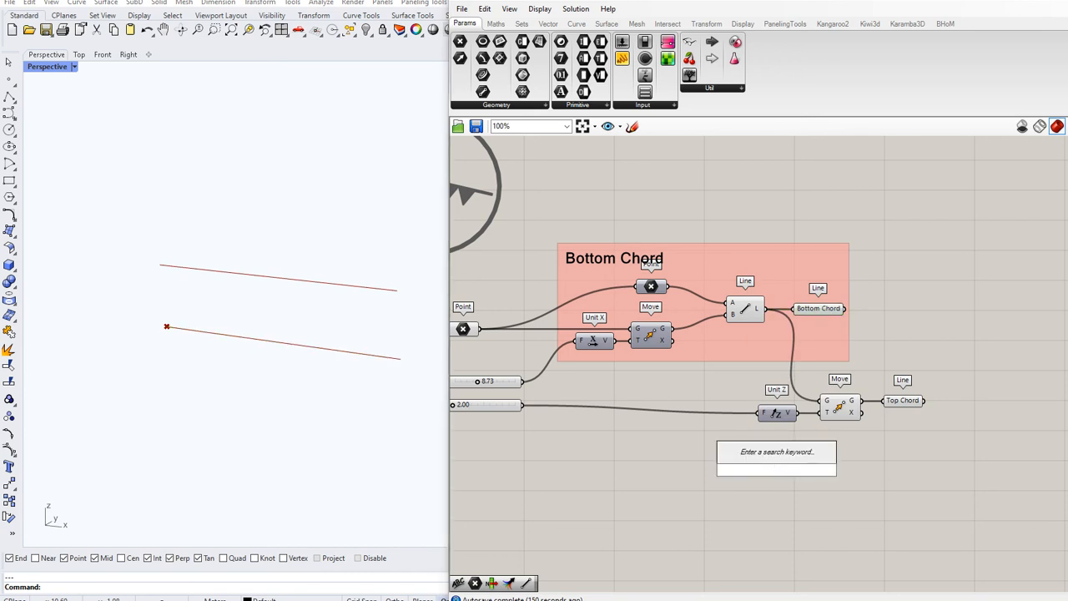
text(Top Chord)
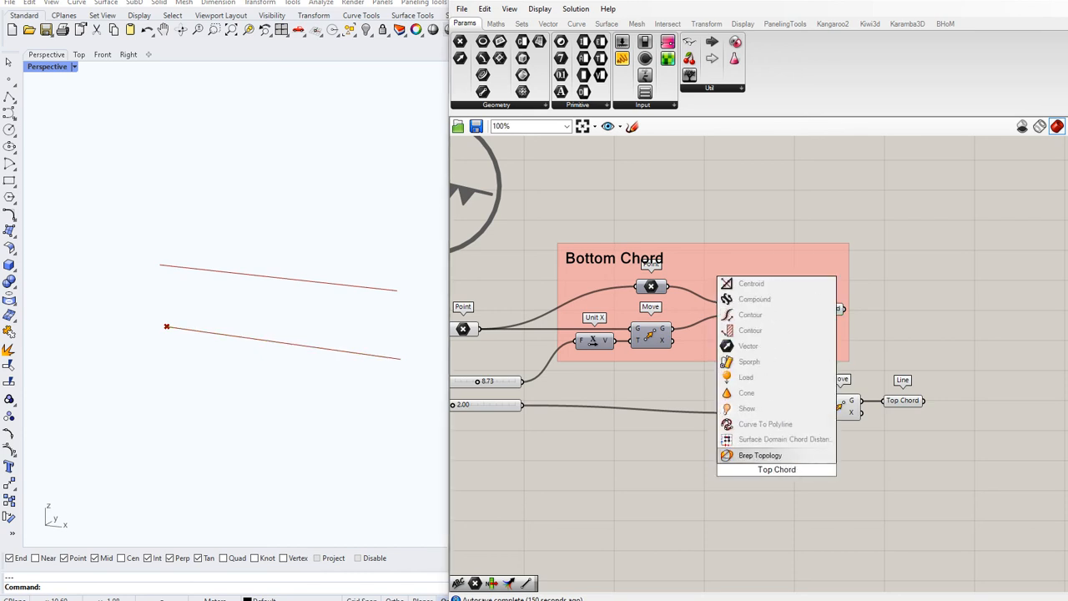
key(Return)
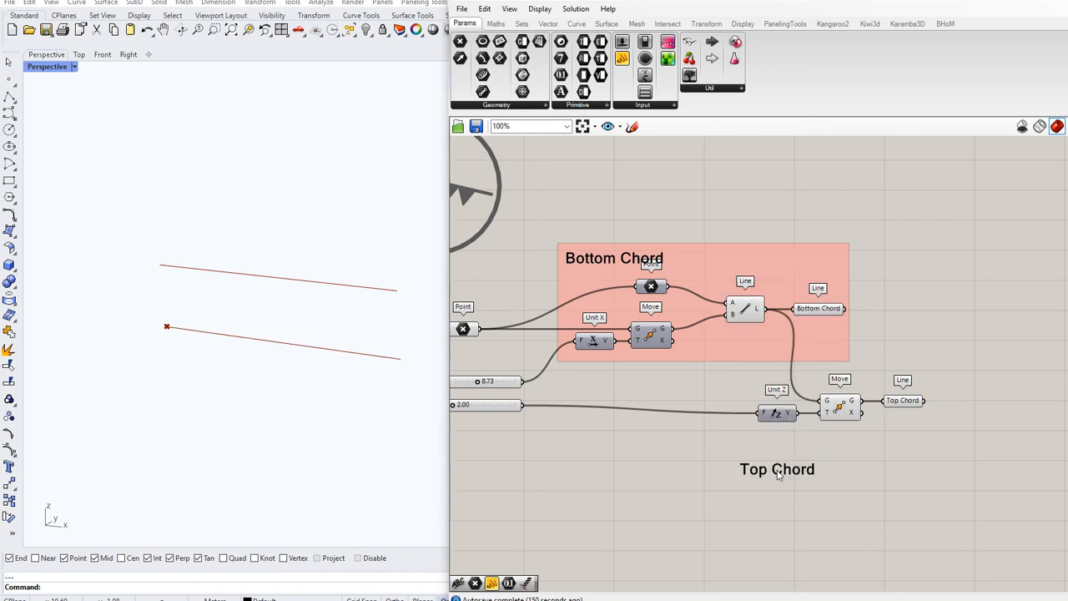
drag(777, 470, 799, 375)
Step: Group the Top Chord label with Unit Z, Move and the Top Chord parameter, and move the group further below Bottom Chord
mouse_move(756, 455)
mouse_down()
mouse_move(807, 359)
mouse_move(950, 356)
mouse_up()
key(ctrl+g)
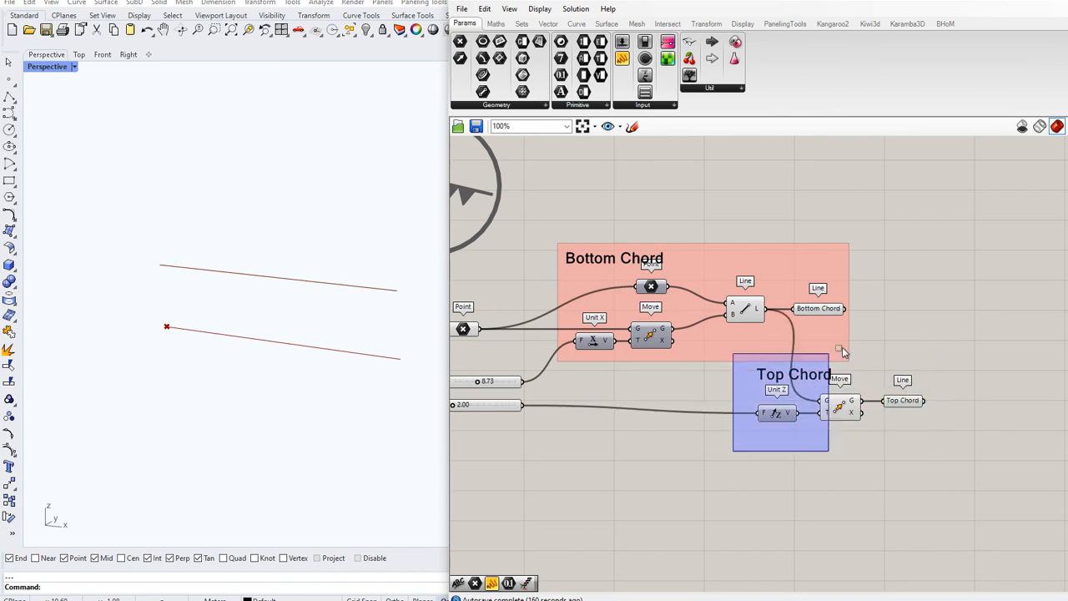
drag(875, 437, 869, 492)
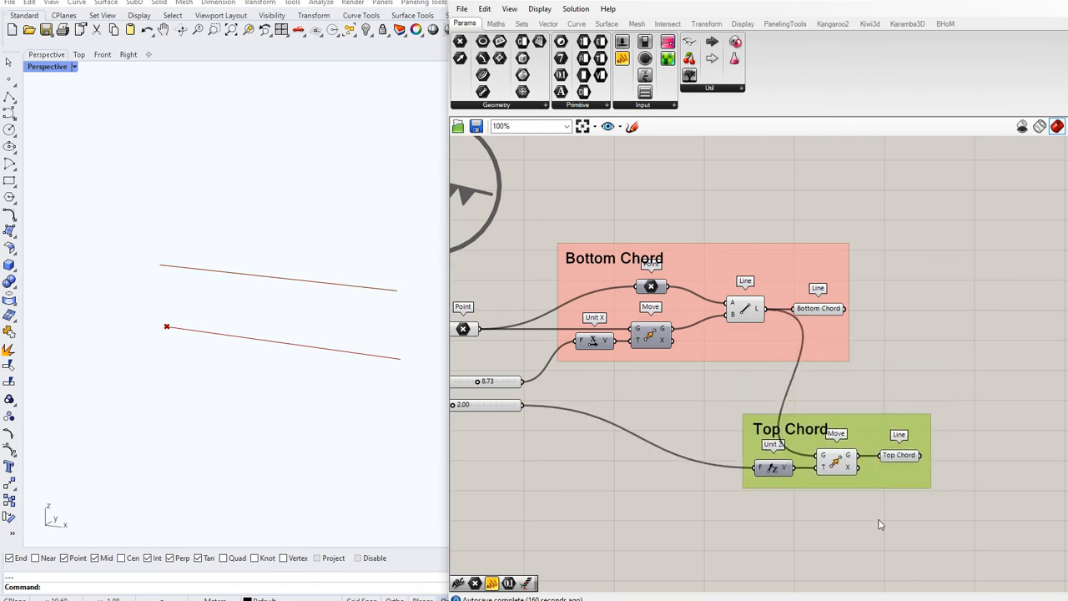
Step: Turn off the preview of the Top Chord group's components and of the Line component in the Bottom Chord group
right_click(881, 518)
right_click(883, 520)
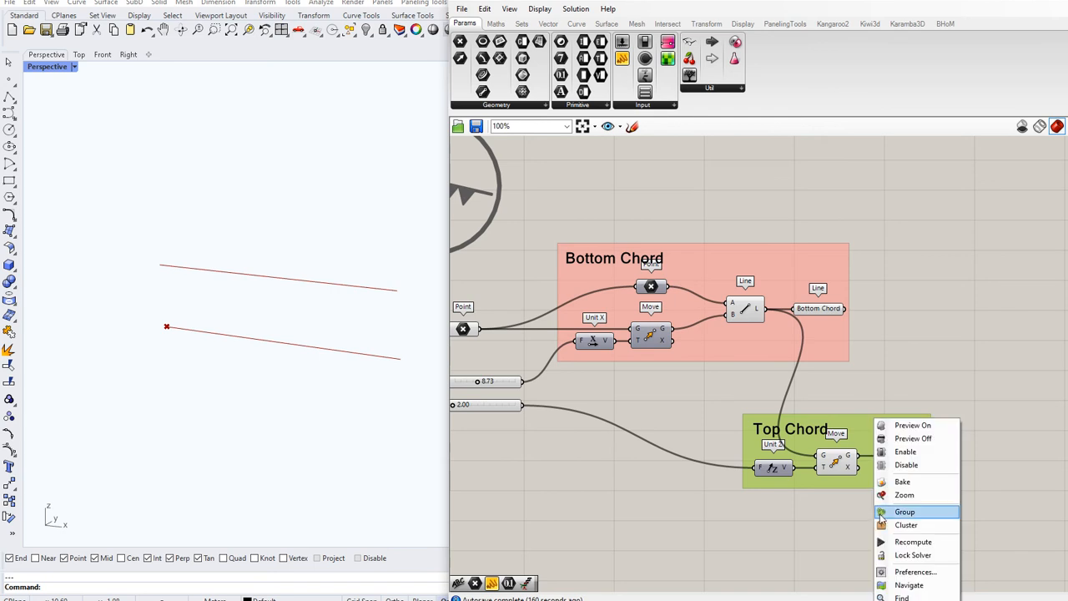
drag(817, 523, 928, 367)
right_click(938, 366)
click(959, 393)
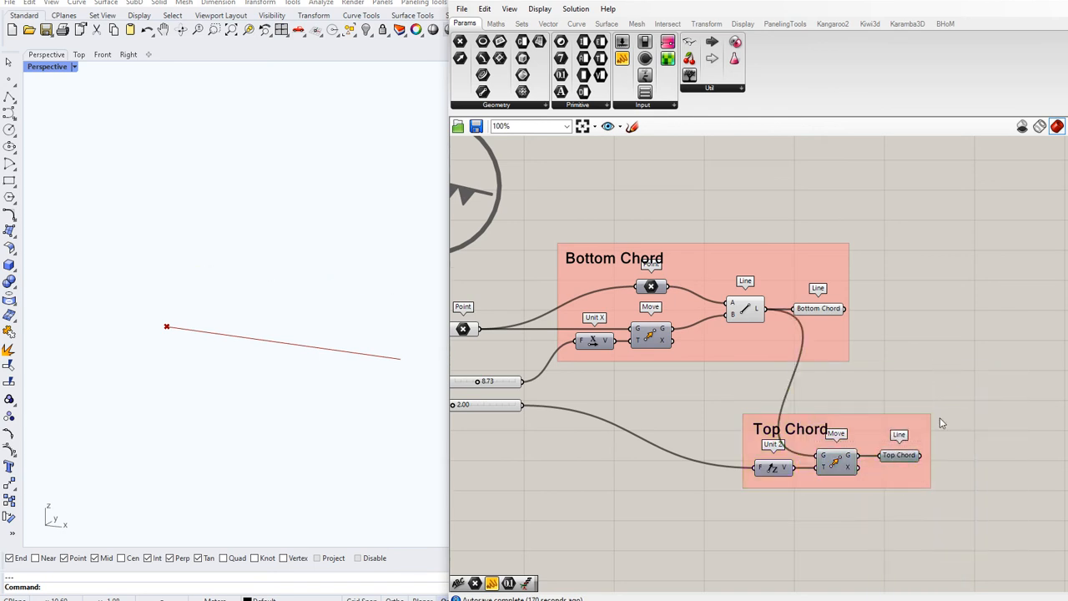
right_click(752, 311)
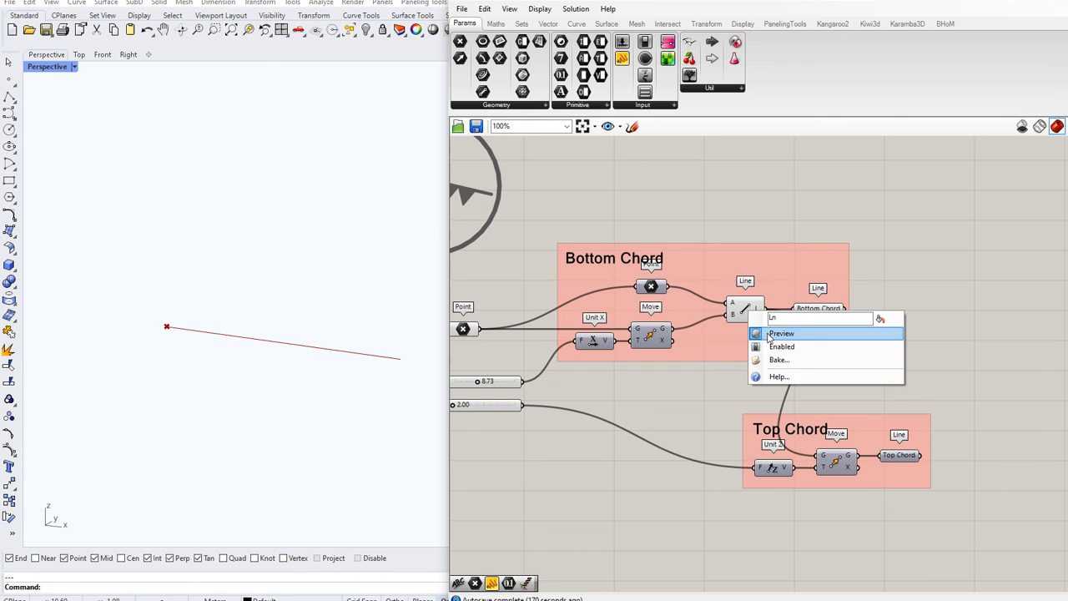
click(787, 331)
Step: Turn on the preview of the Bottom Chord and Top Chord parameters together
click(817, 310)
shift+click(903, 451)
right_click(902, 451)
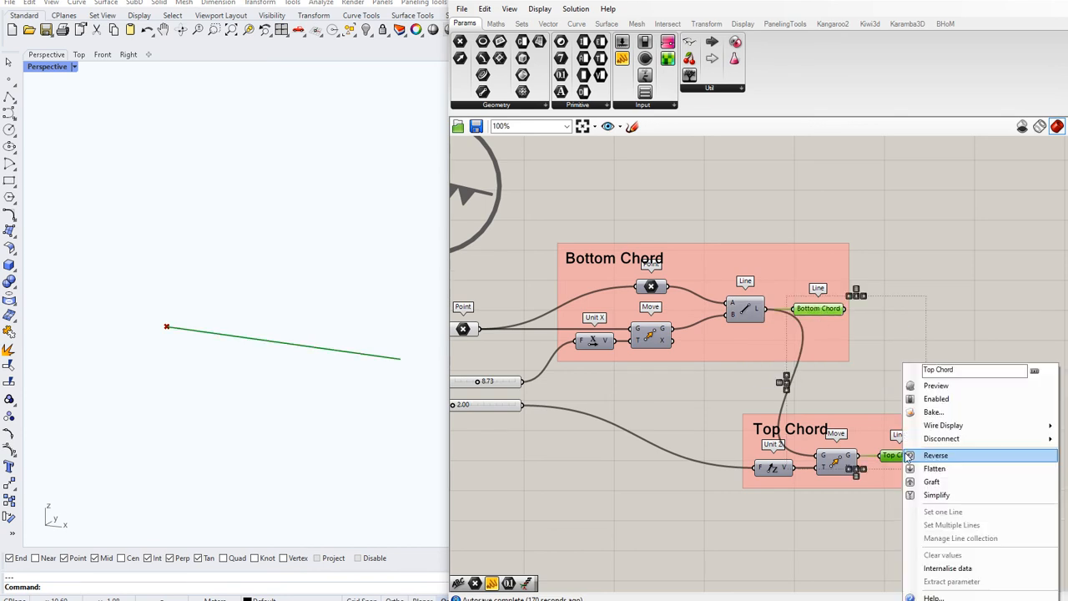
click(940, 385)
click(970, 378)
Step: Add a Merge component in the empty canvas area beyond the two chord groups
scroll(640, 396, down, 2)
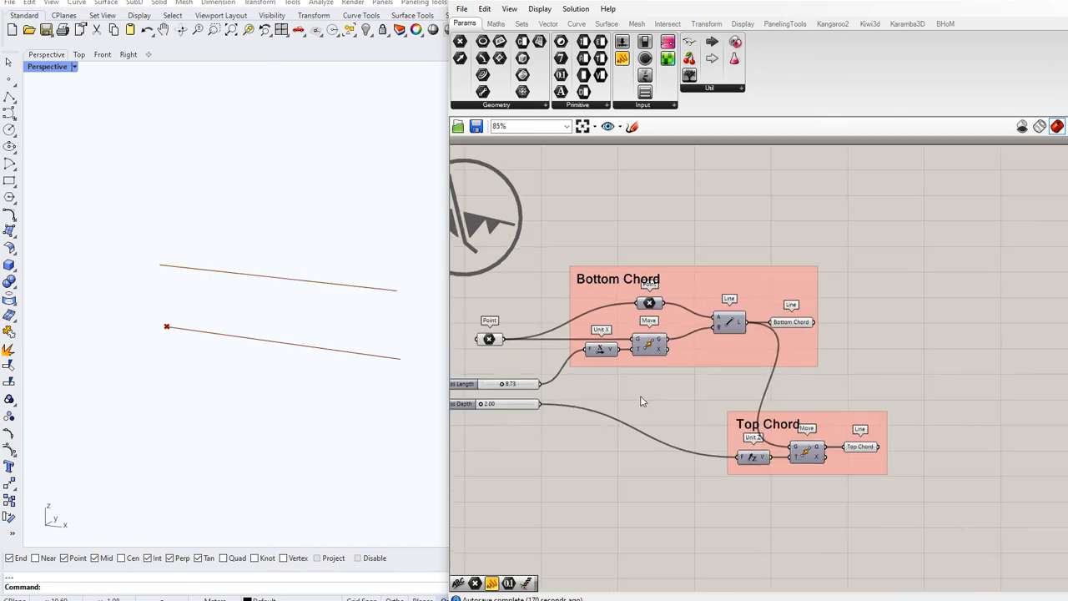
right_drag(913, 390, 827, 375)
scroll(857, 363, down, 3)
scroll(859, 367, up, 2)
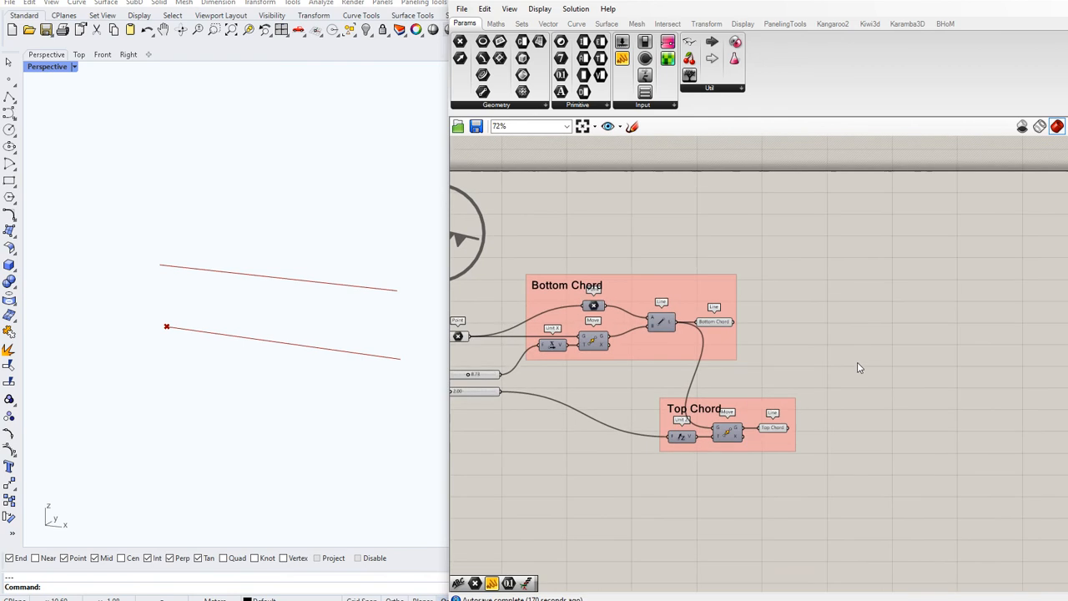
scroll(860, 364, up, 5)
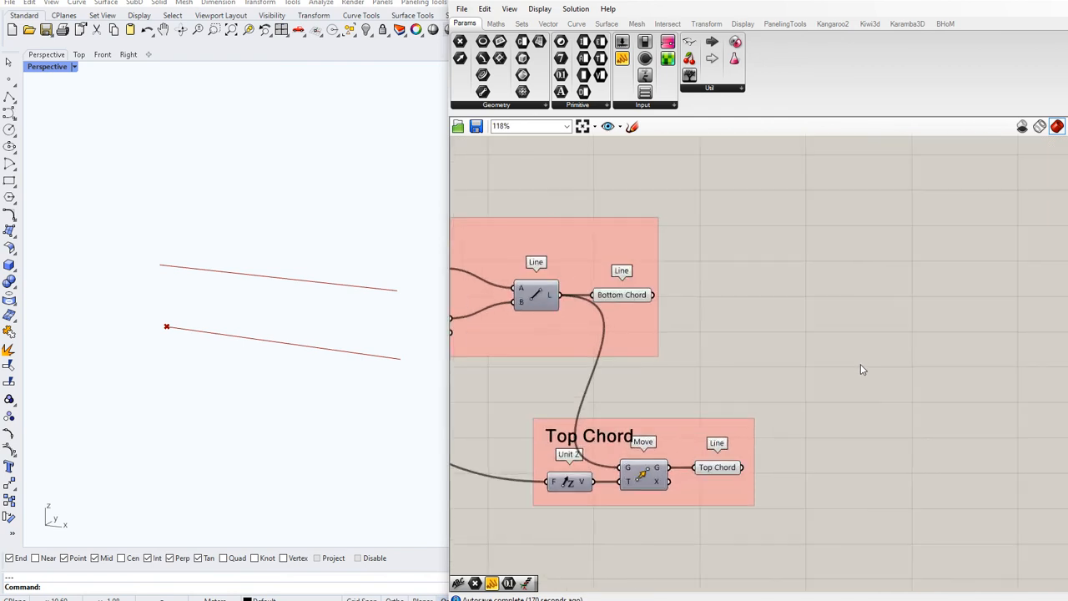
scroll(768, 348, down, 2)
double_click(762, 343)
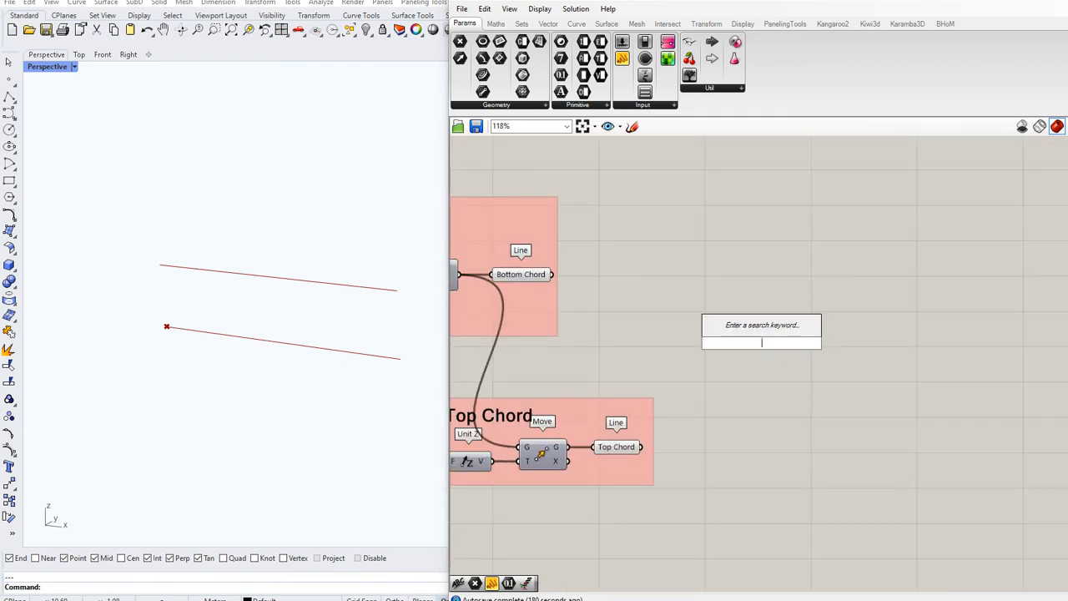
text(merge)
key(Return)
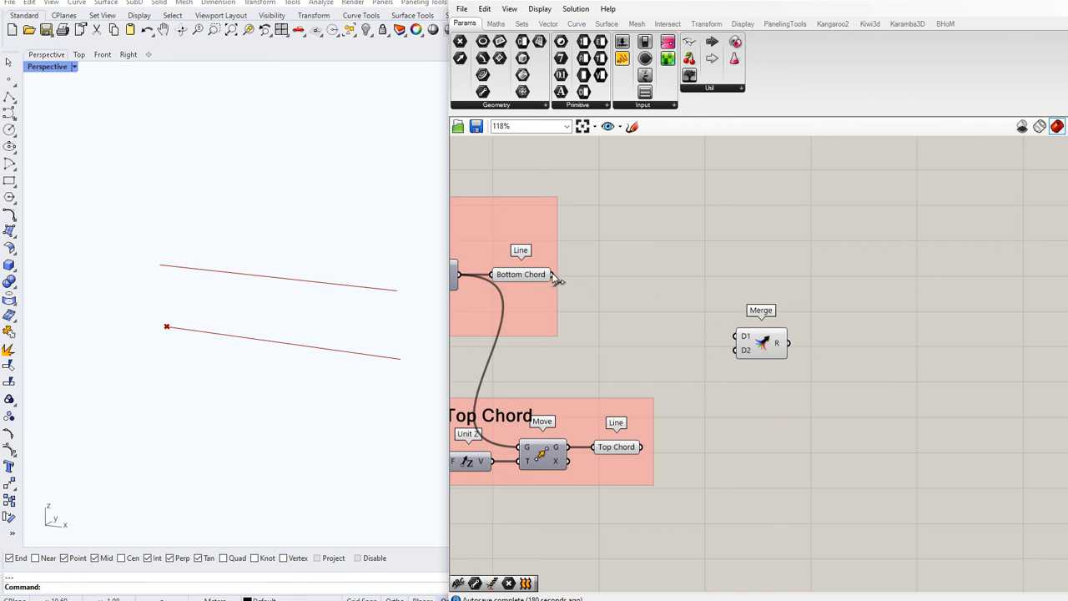
Step: Wire Bottom Chord into the Merge's D2 and Top Chord into D1, and remove the unused D3 input
drag(551, 274, 736, 343)
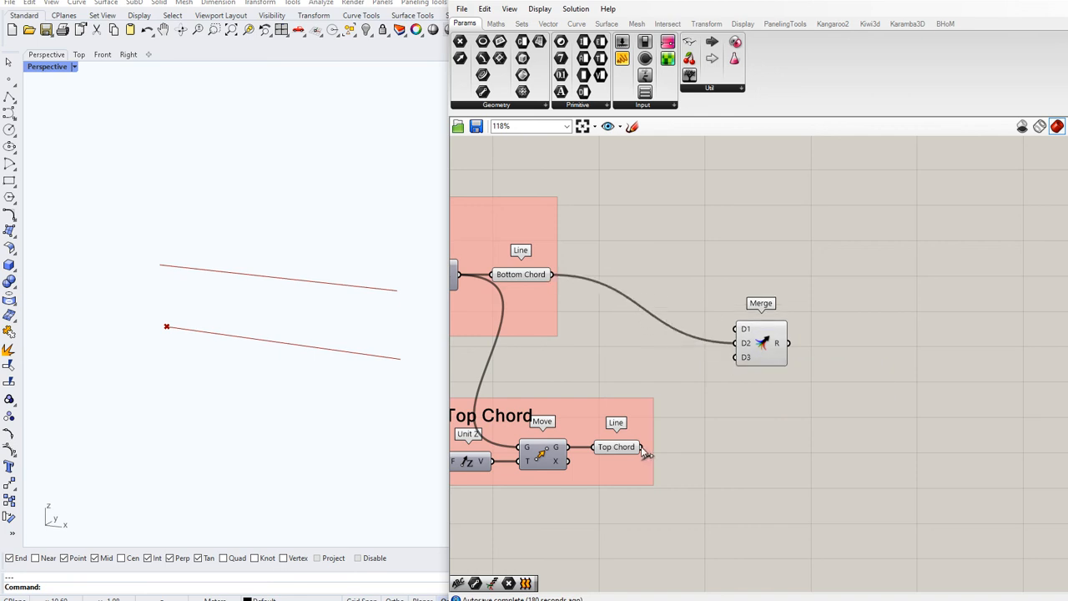
drag(642, 446, 736, 329)
scroll(760, 350, up, 5)
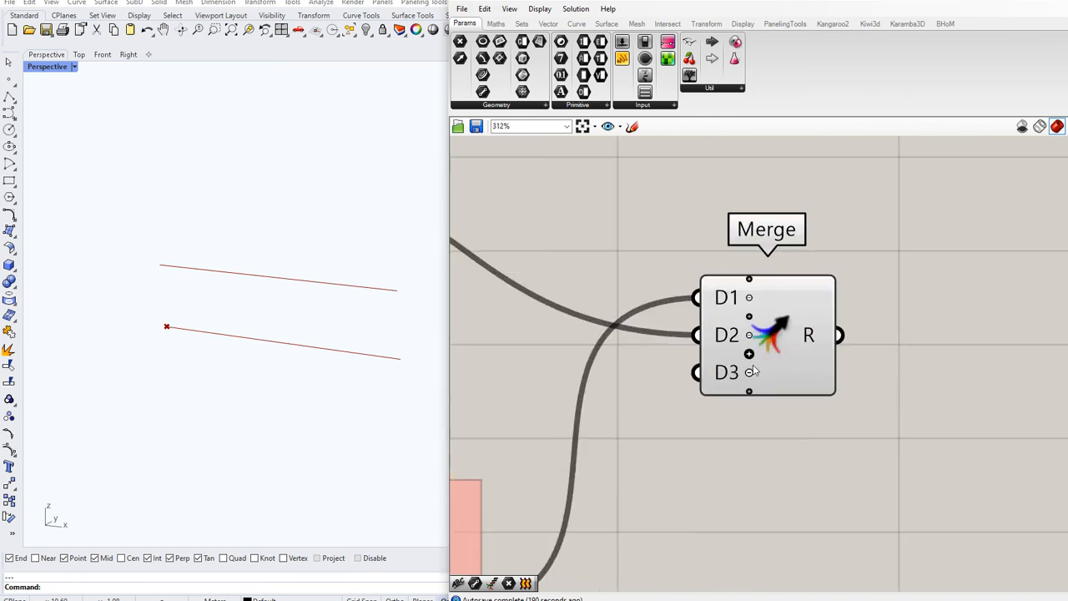
scroll(751, 371, down, 5)
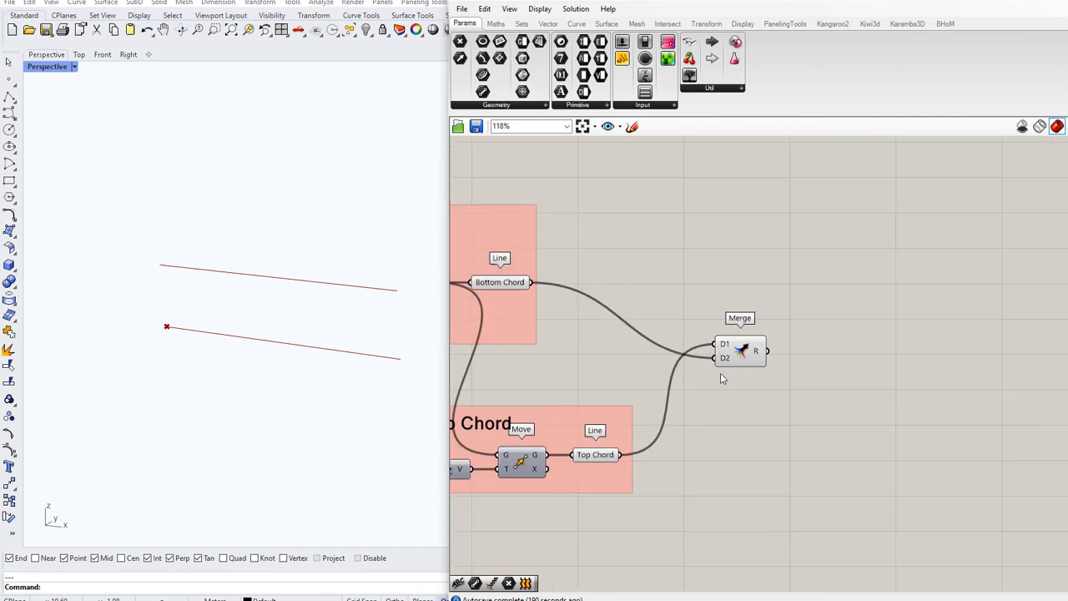
Step: Add a Line parameter beside the Merge component and wire the merged result into it
double_click(803, 358)
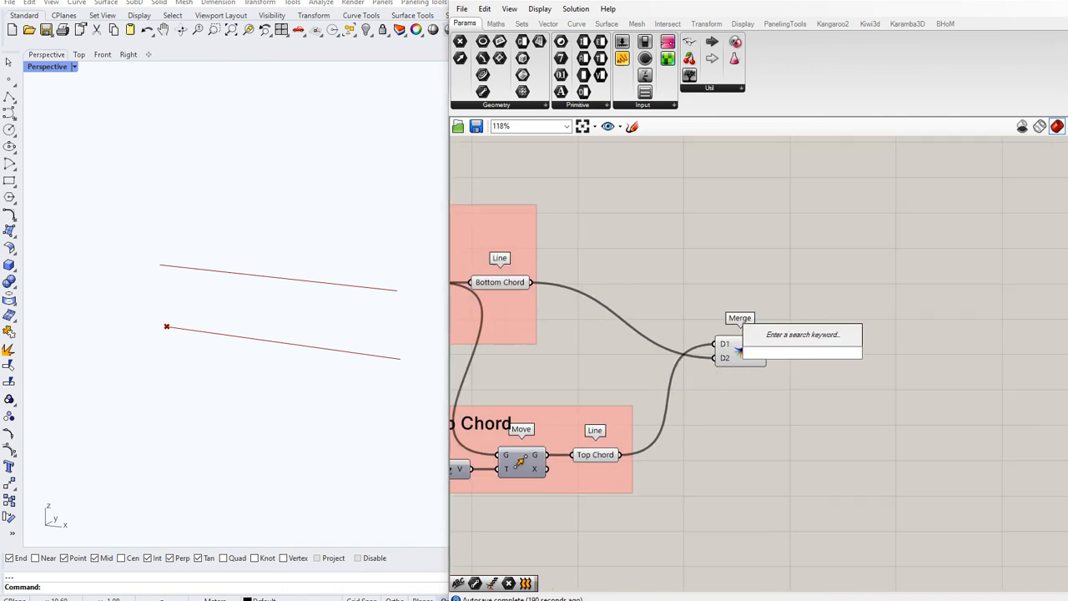
text(curve)
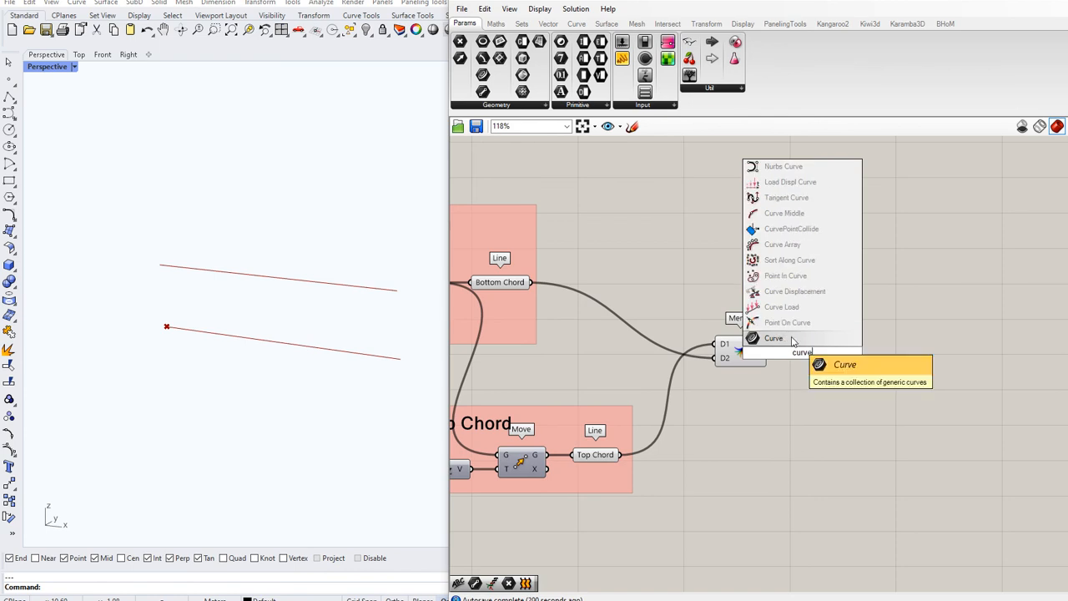
key(BackSpace)
key(BackSpace)
key(BackSpace)
key(BackSpace)
key(BackSpace)
text(line)
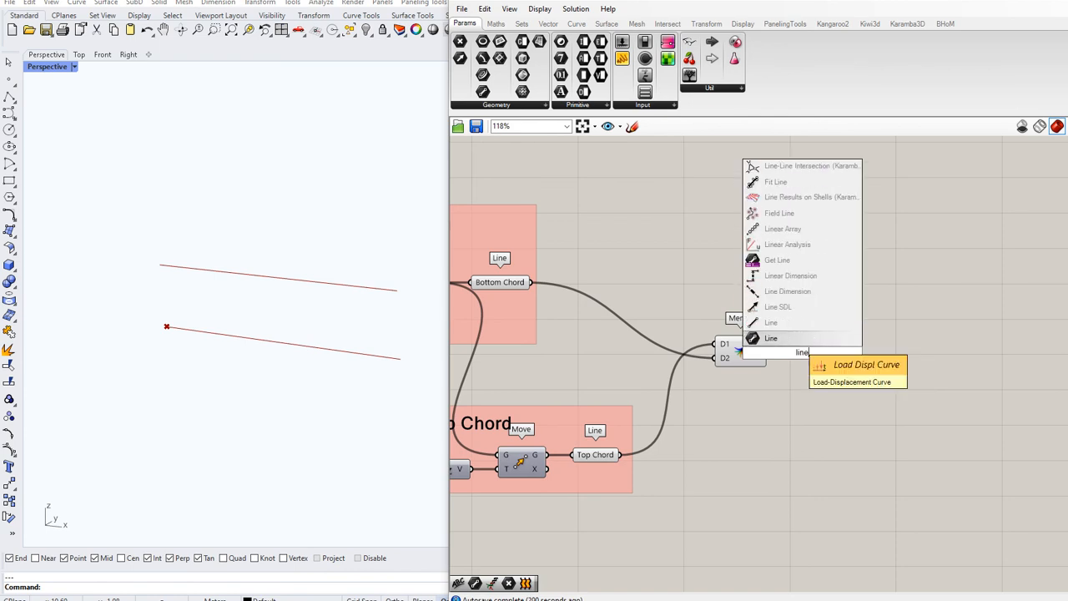
key(Return)
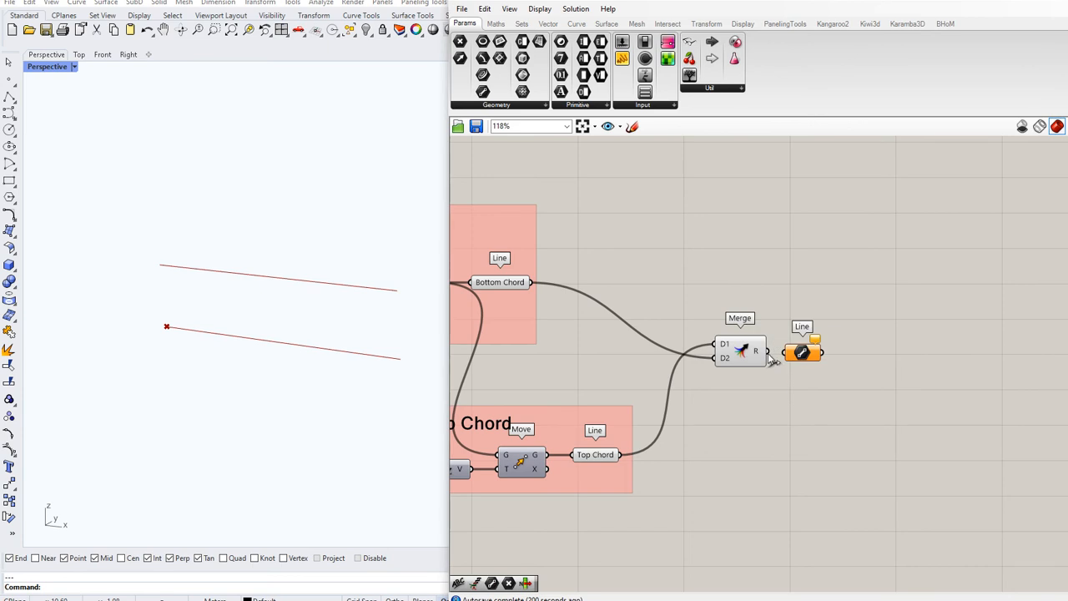
drag(786, 354, 788, 352)
Step: Rename the merged Line parameter as Chords and add a scribble reading Collect Chords above the Merge component
right_click(807, 353)
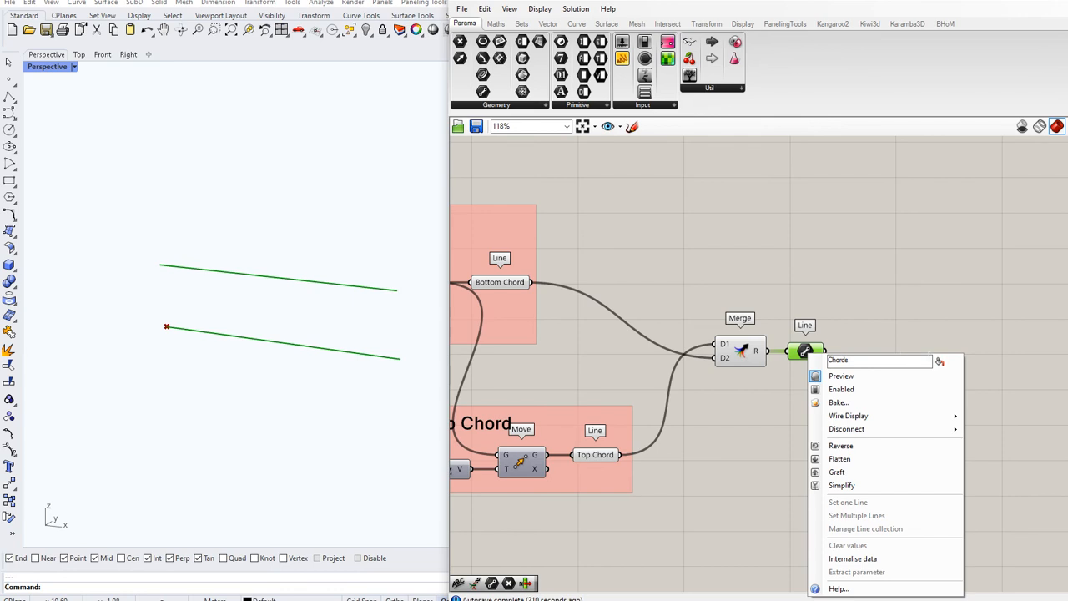
key(Return)
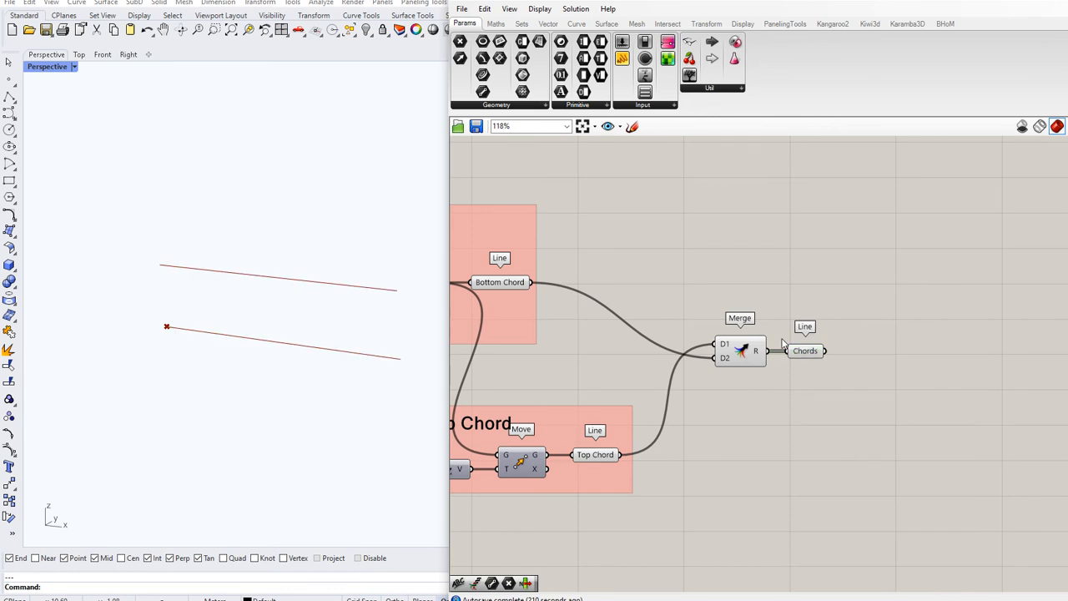
double_click(734, 300)
text(~Collect)
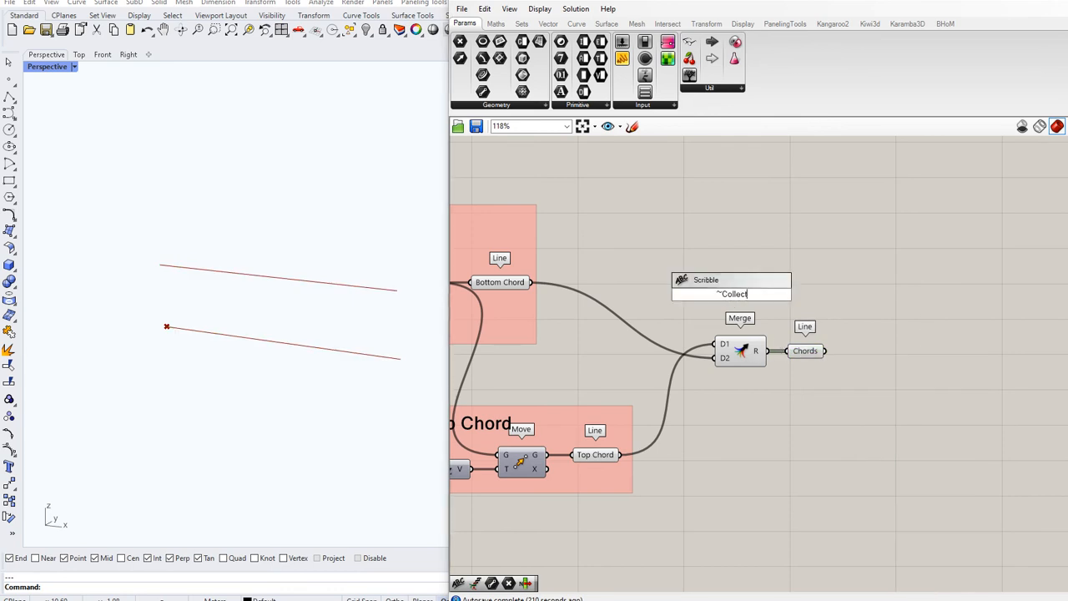
text( Chords)
key(Return)
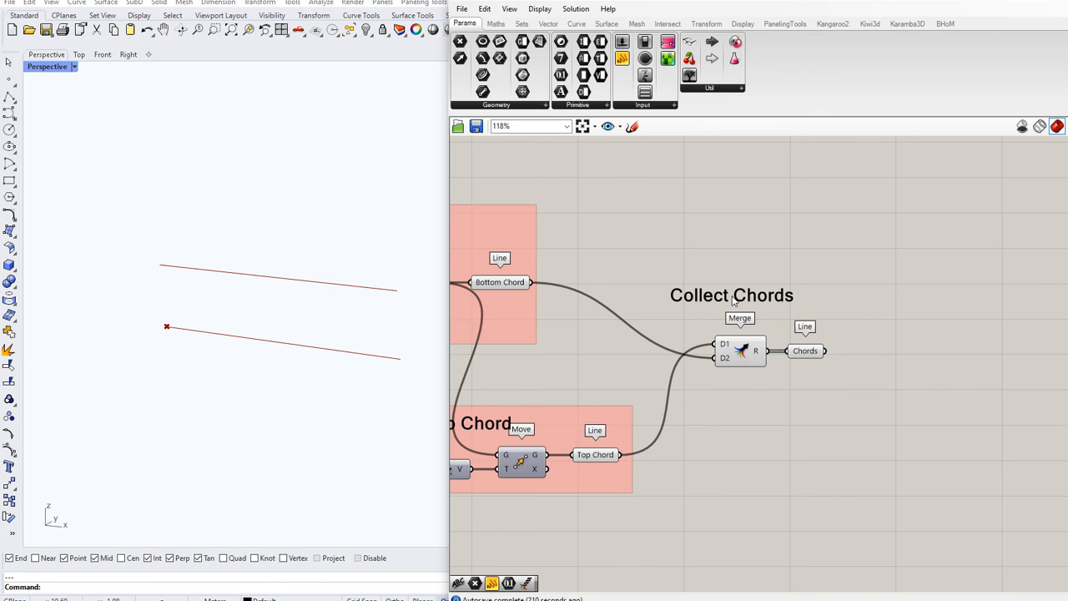
Step: Group the Merge component, the Chords parameter and the Collect Chords scribble together
drag(818, 393, 865, 429)
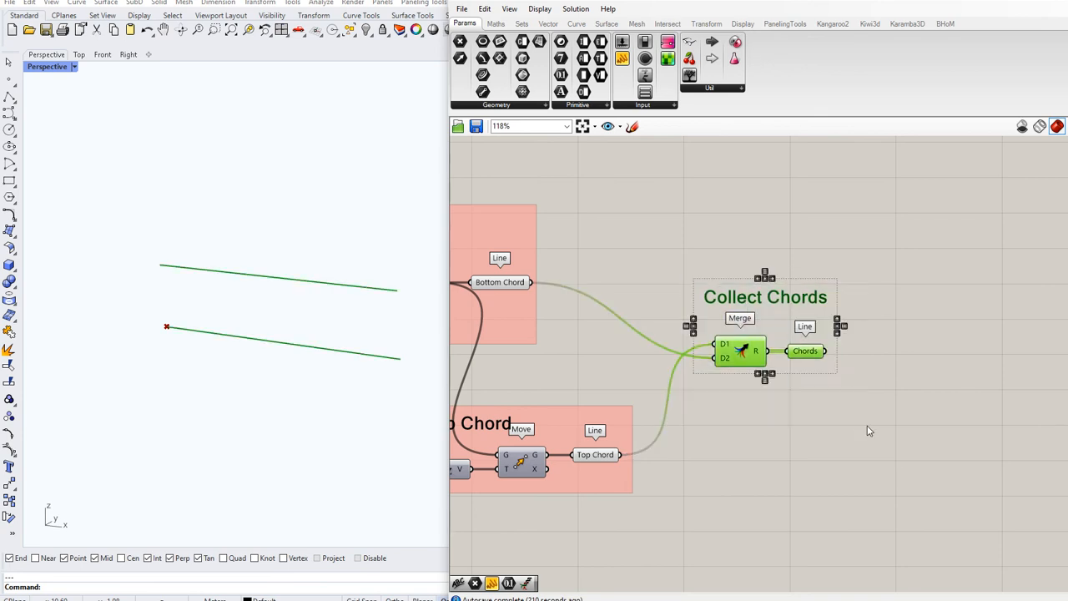
right_drag(853, 425, 856, 395)
scroll(859, 398, down, 2)
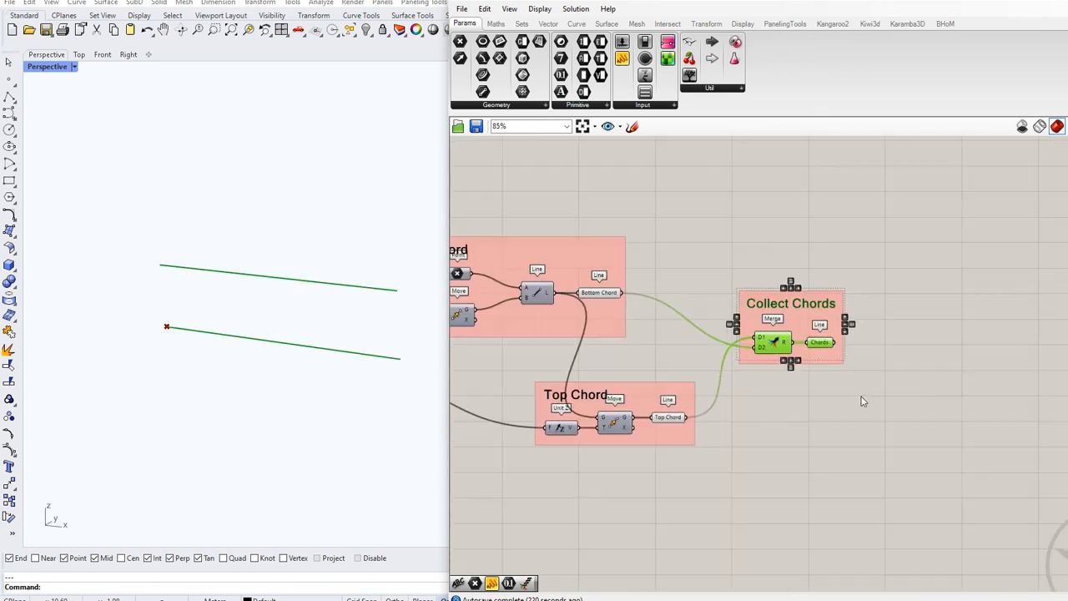
Step: Turn off the preview of the Bottom Chord, Top Chord and Merge components together
drag(548, 212, 806, 505)
right_click(806, 505)
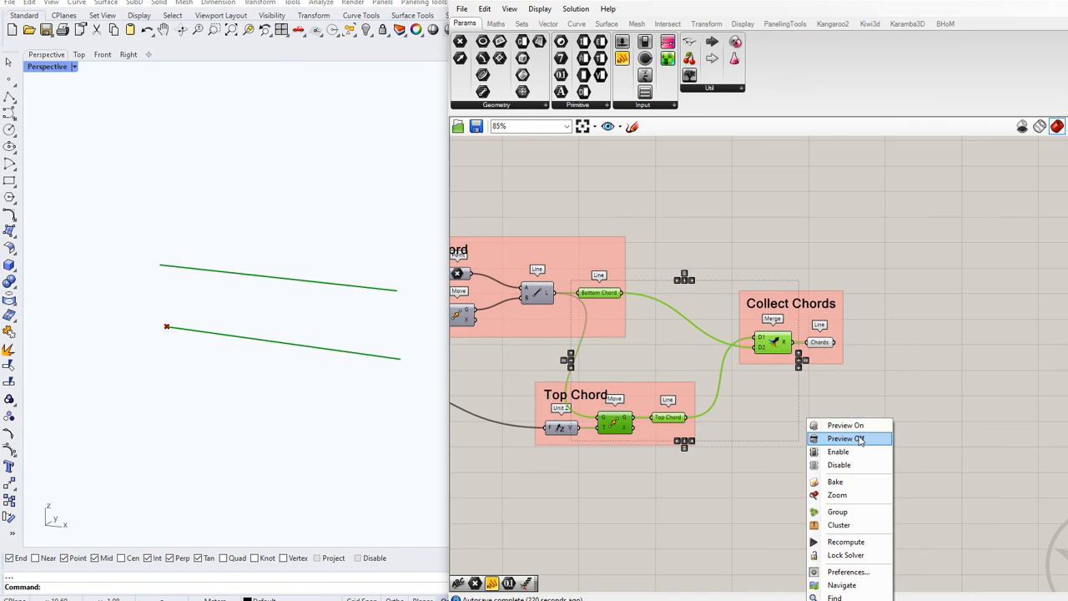
click(847, 438)
Step: Add a Divide Curve component beyond the Collect Chords group and wire Chords into its C input
right_drag(873, 375, 607, 331)
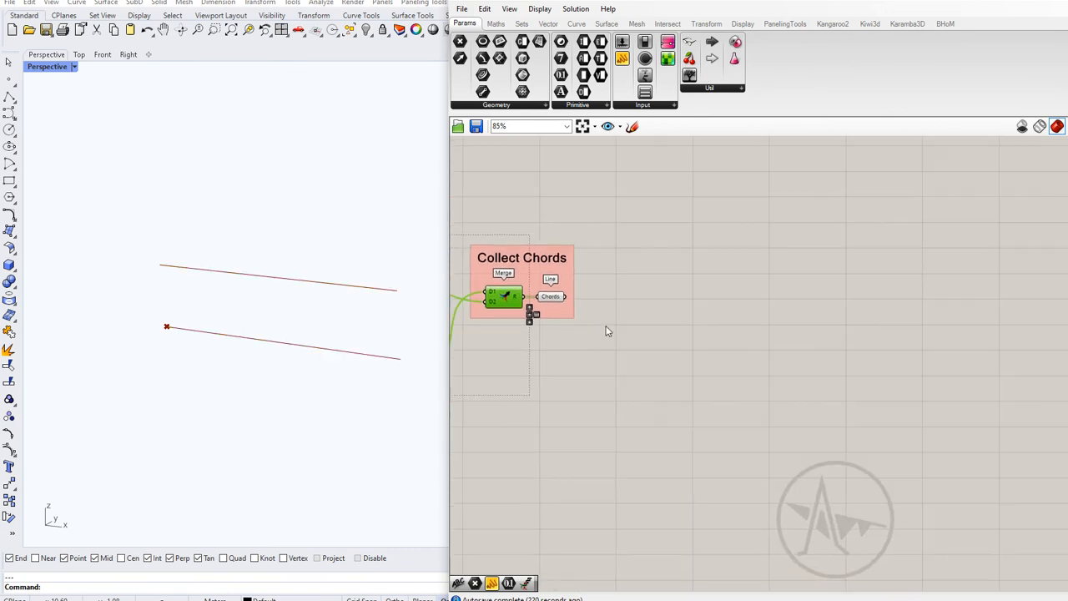
double_click(662, 297)
text(divide)
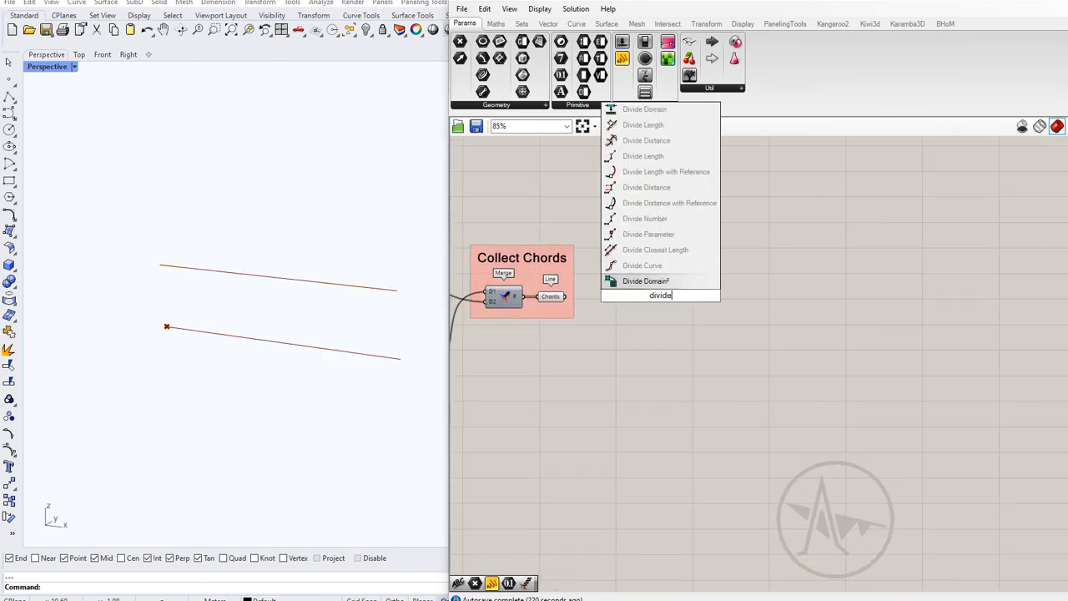
click(651, 268)
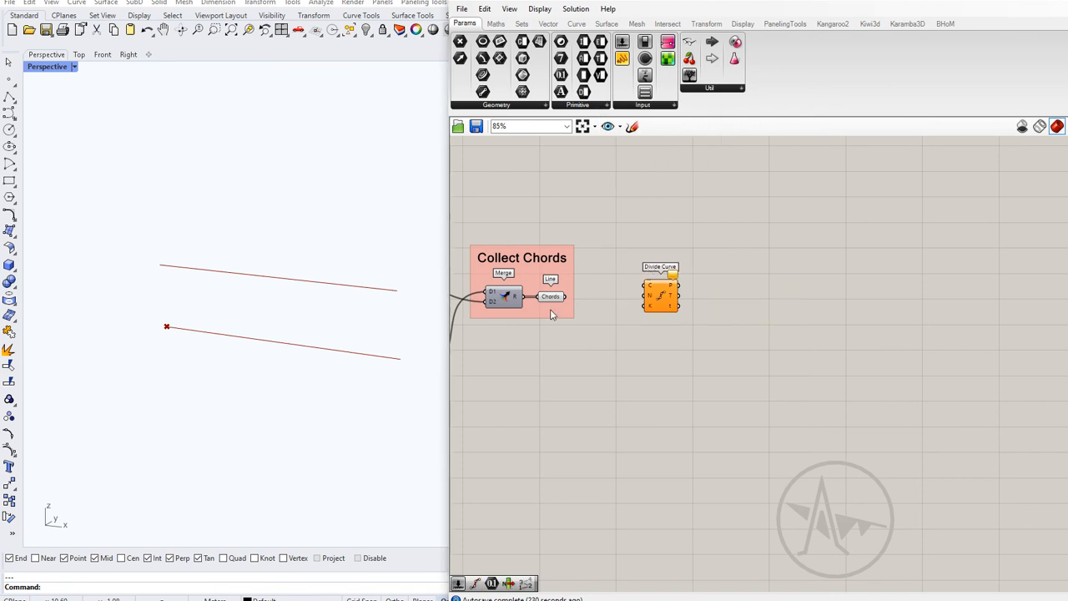
scroll(555, 313, up, 2)
drag(684, 290, 631, 325)
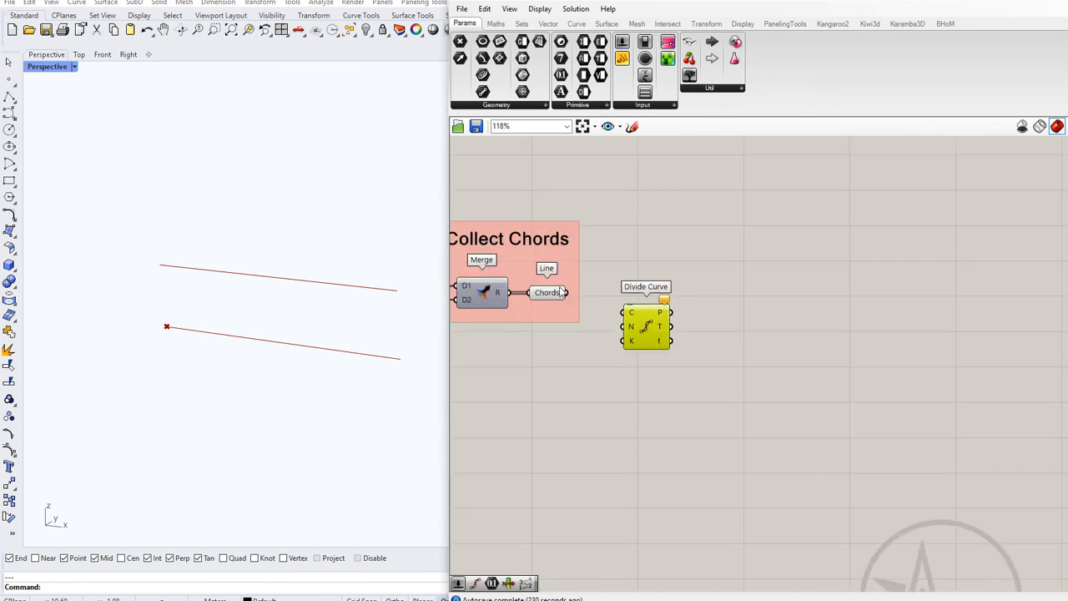
drag(567, 292, 677, 311)
Step: Add an integer number slider ranging from 2 to 20 below the Chords parameter
double_click(589, 390)
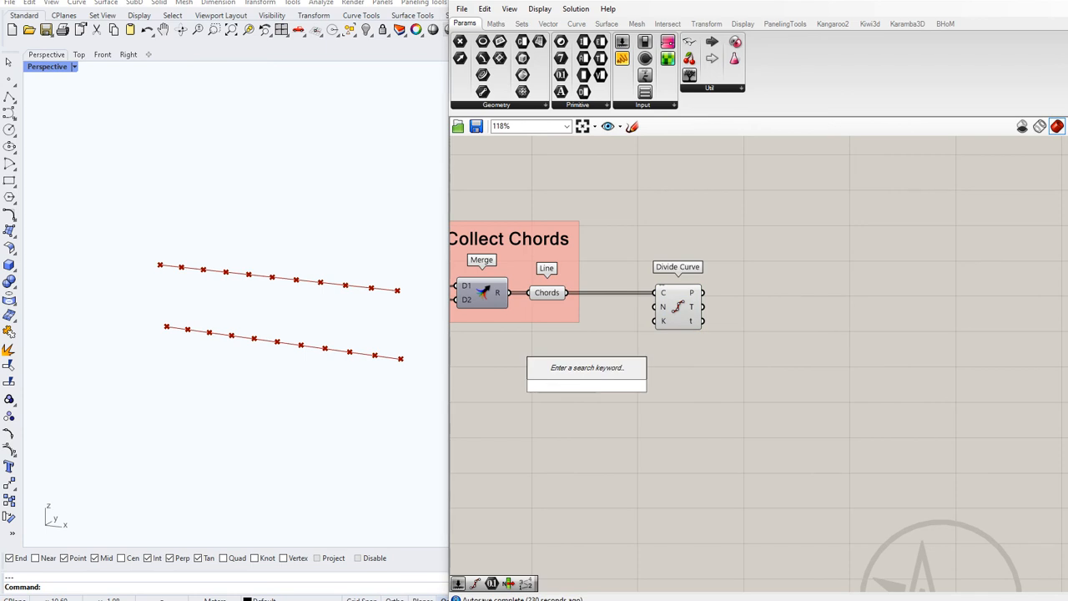
text(2.20)
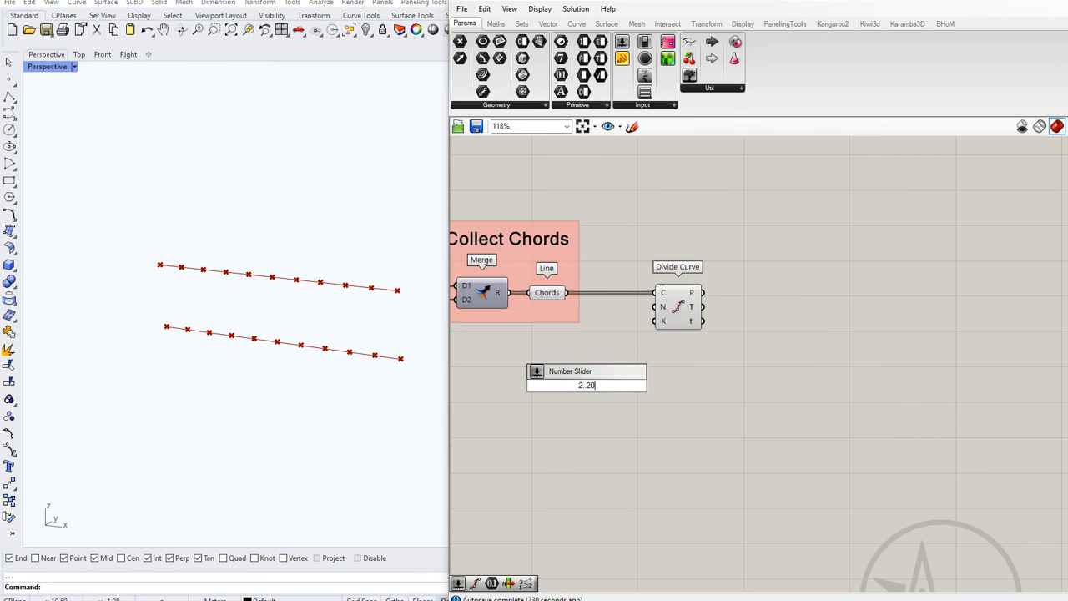
key(Return)
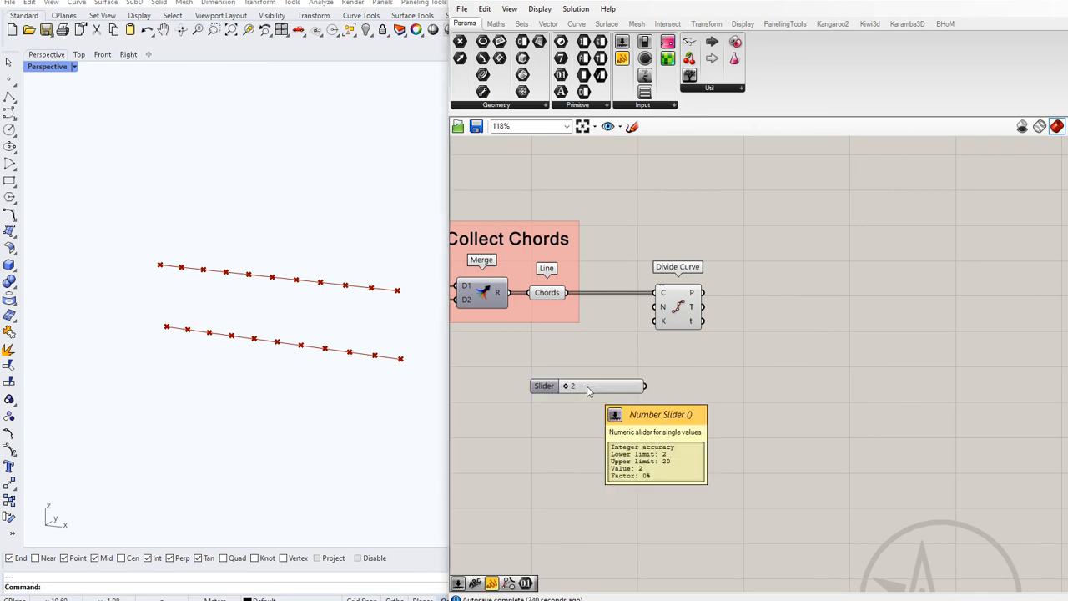
Step: Name the new slider Num Bays and set it to 11
right_click(546, 385)
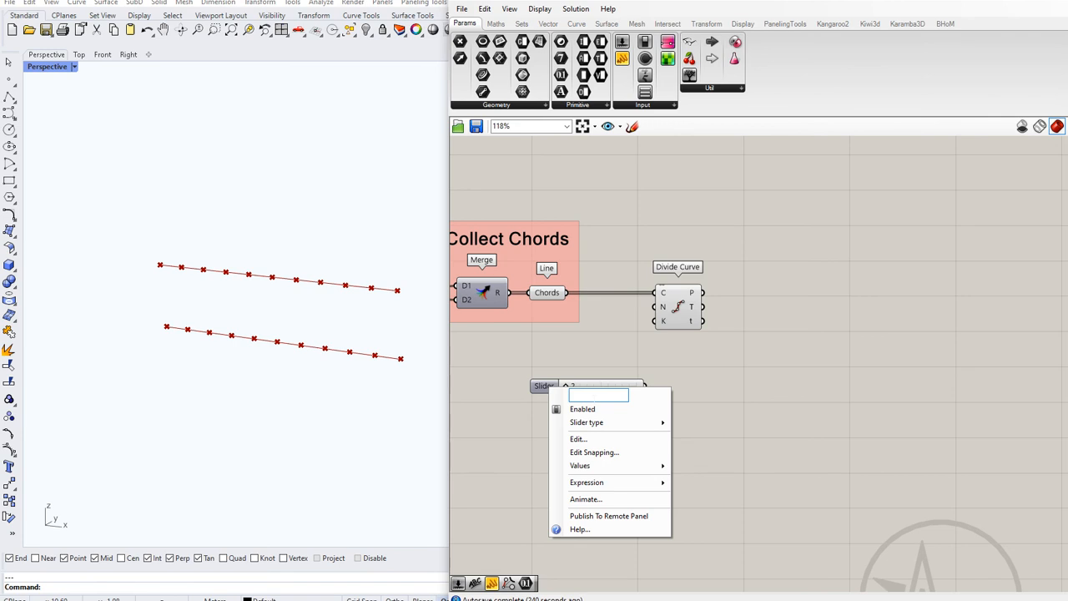
text(Trus)
key(BackSpace)
key(BackSpace)
key(BackSpace)
key(BackSpace)
text(Num Bays)
key(Return)
drag(581, 386, 657, 391)
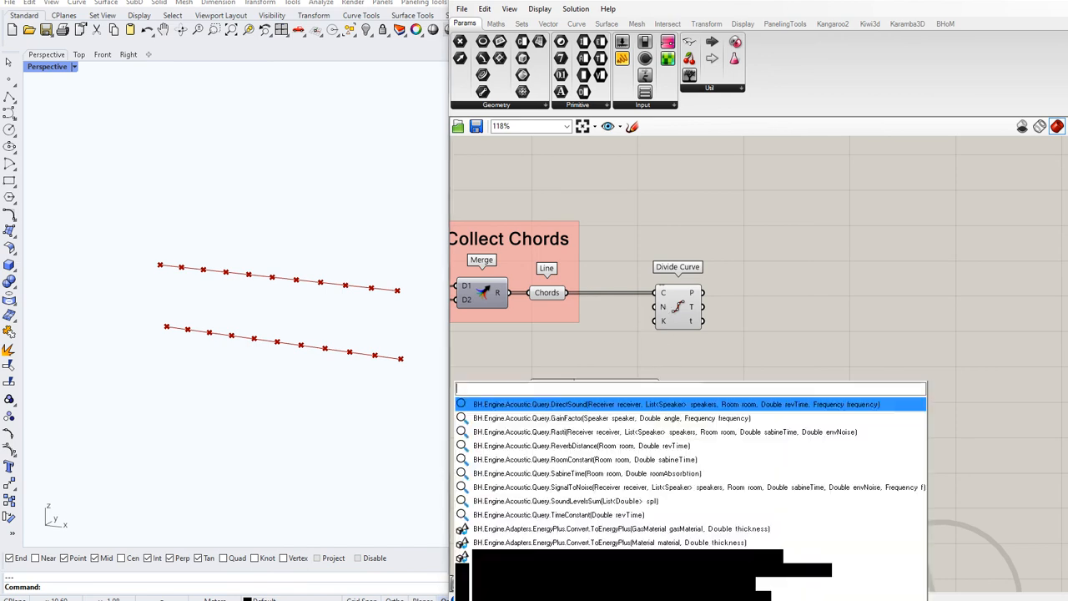
Step: Add an Integer parameter beside the Num Bays slider and wire the slider into it
double_click(700, 387)
text(numb)
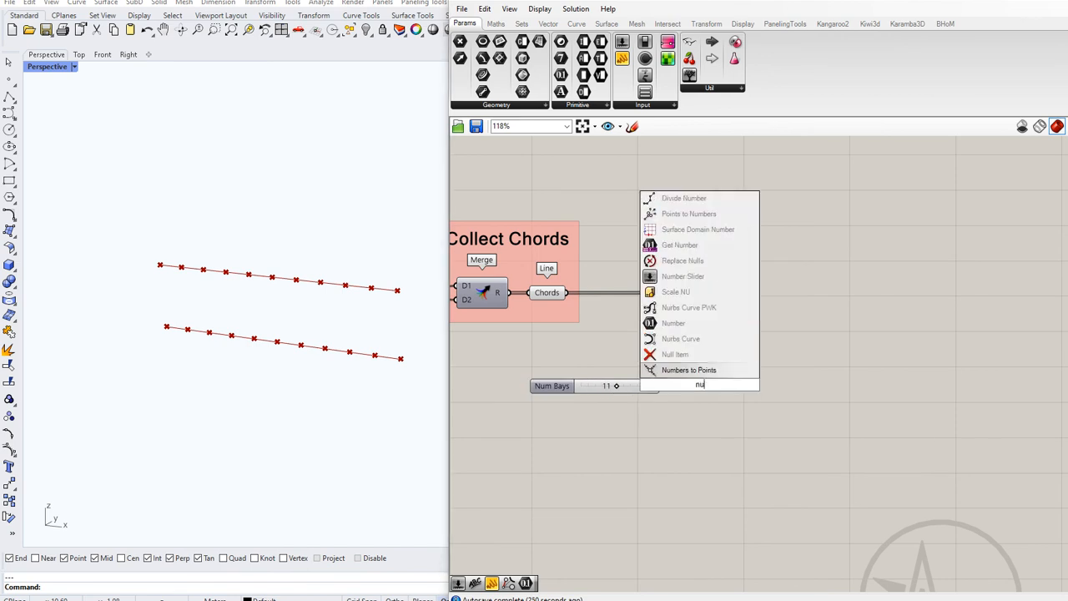
key(BackSpace)
key(BackSpace)
key(BackSpace)
key(BackSpace)
text(int)
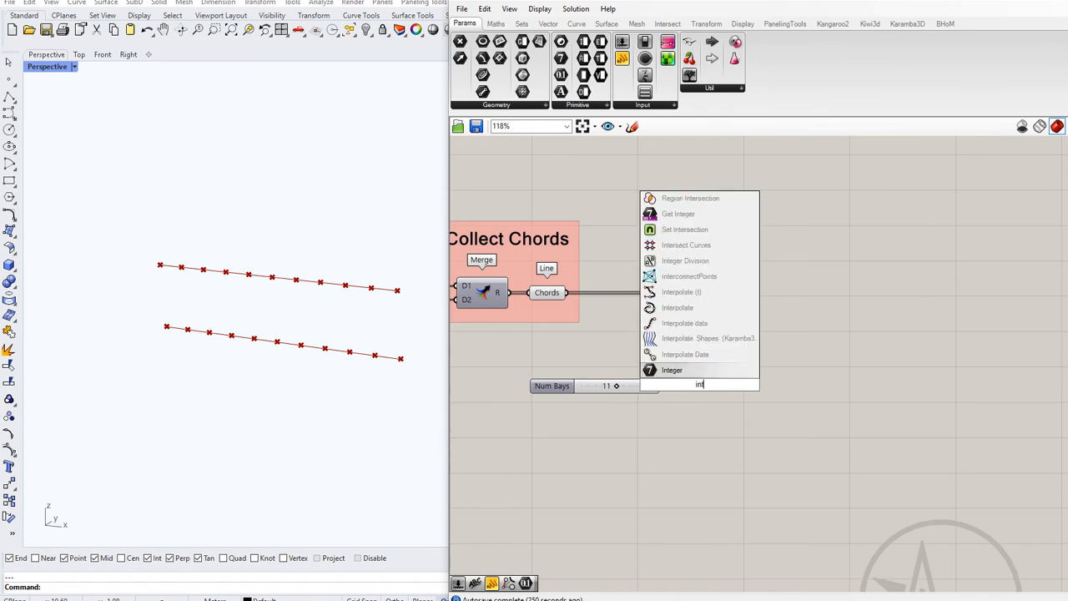
key(Return)
drag(664, 388, 713, 397)
Step: Rename the Integer parameter as Num Bays and wire it into the Divide Curve's N input
right_click(714, 397)
text(Num Bays)
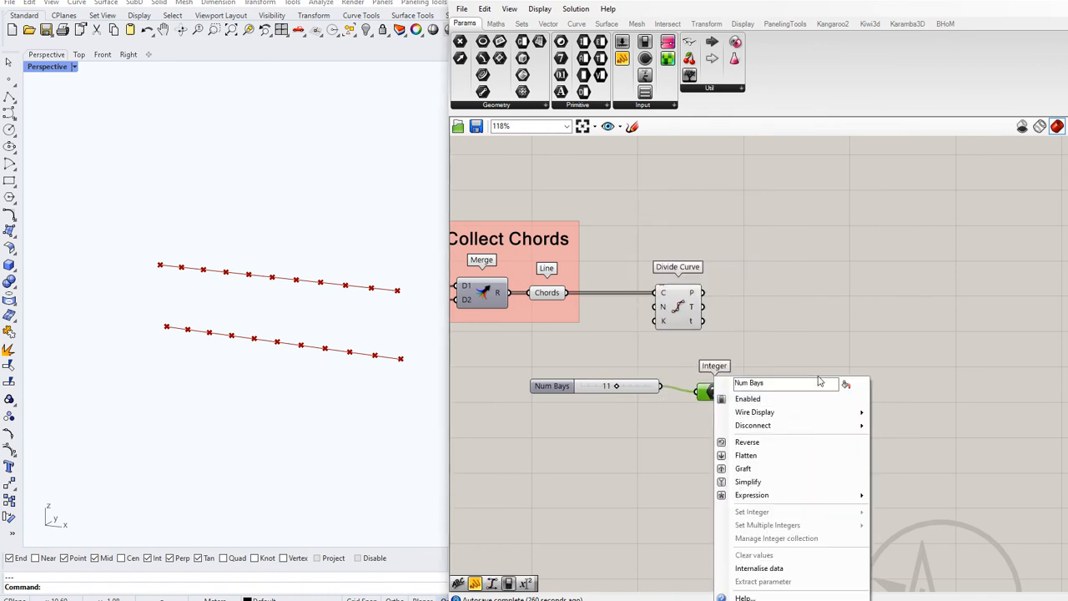
click(837, 342)
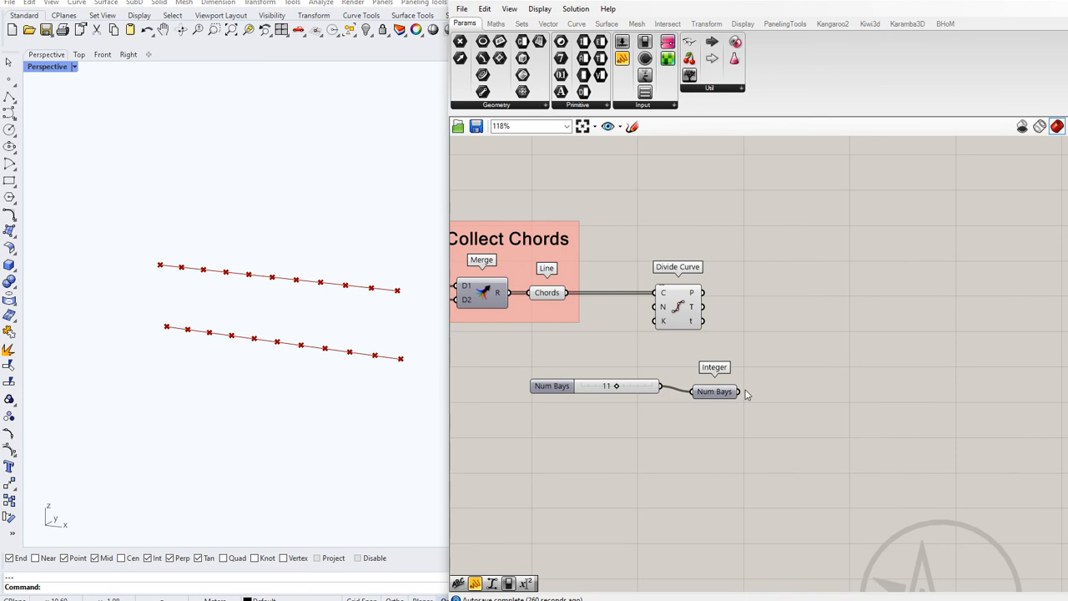
drag(740, 391, 650, 309)
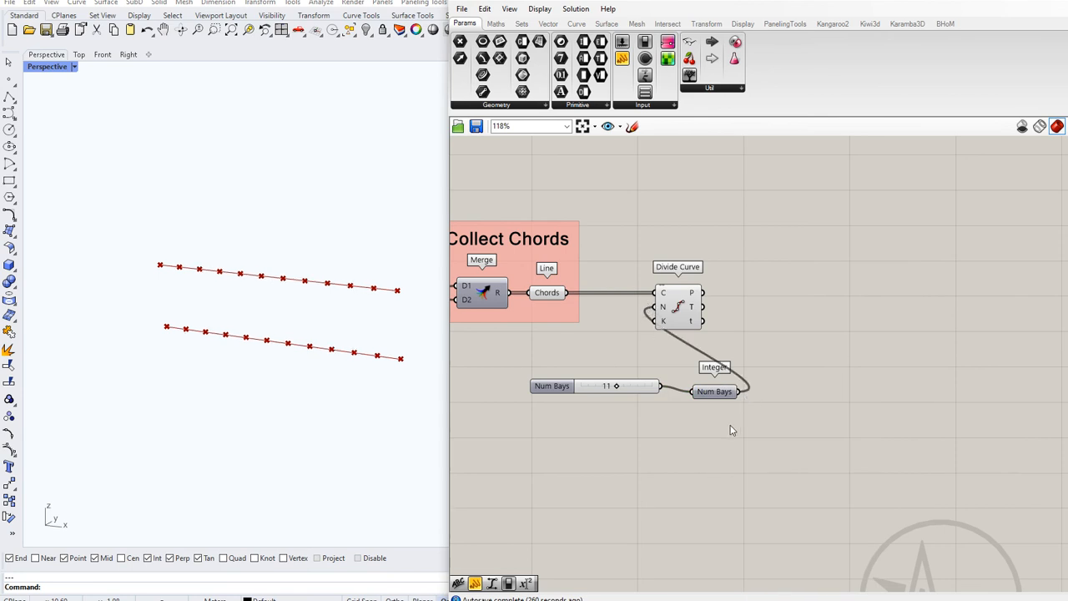
Step: Move the Num Bays slider and its Integer parameter beneath the Truss Depth slider
drag(682, 394, 706, 314)
scroll(775, 365, down, 5)
scroll(582, 408, up, 5)
click(739, 329)
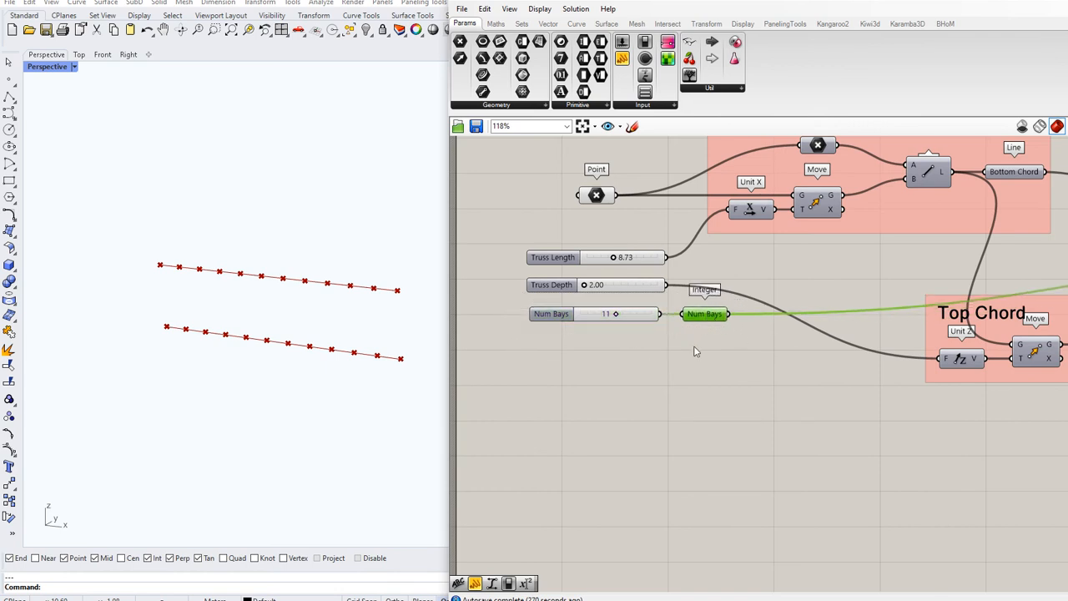
Step: Move the Num Bays Integer parameter to just in front of the Divide Curve's N input
scroll(568, 379, down, 4)
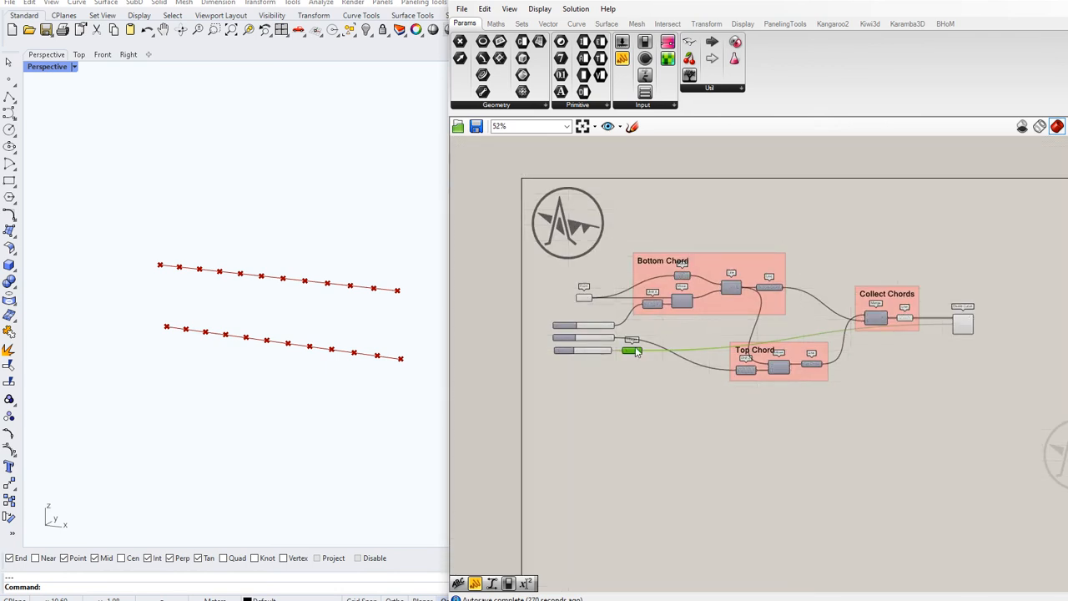
drag(636, 352, 865, 311)
scroll(935, 327, up, 9)
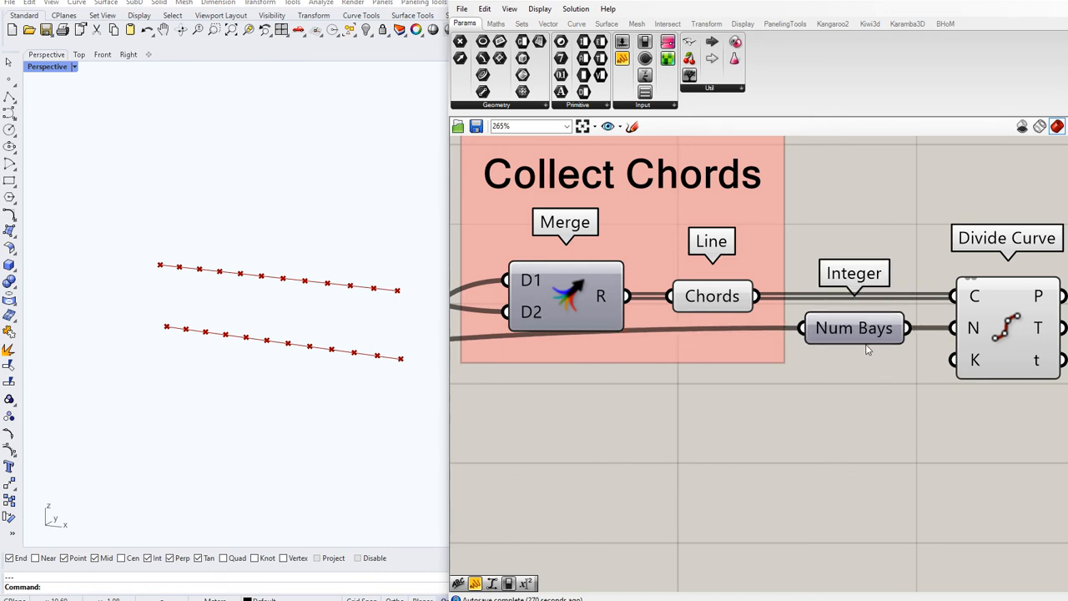
Step: Set the wire display of the Num Bays Integer parameter to Hidden
click(867, 342)
right_click(860, 386)
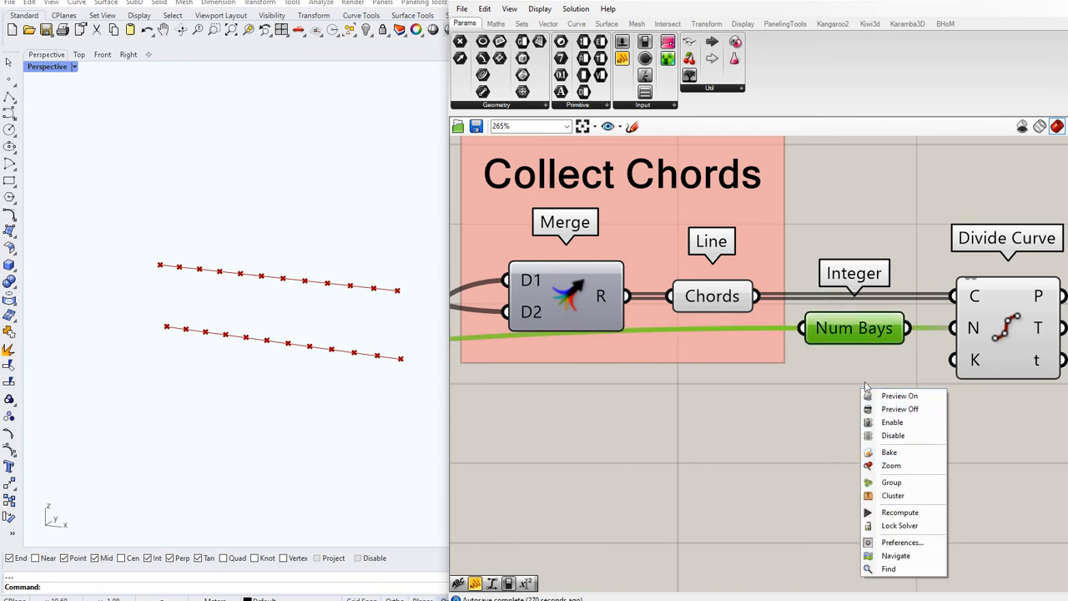
click(864, 381)
right_click(822, 333)
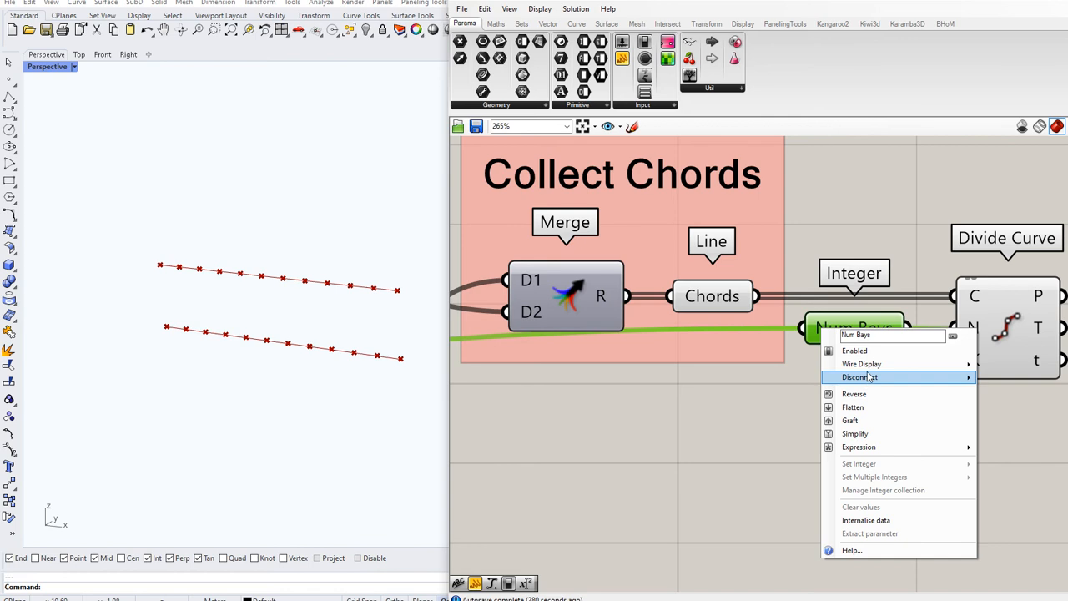
mouse_move(876, 365)
click(1023, 393)
Step: Move the Num Bays parameter and the Divide Curve component farther away from the Collect Chords group
scroll(717, 381, down, 5)
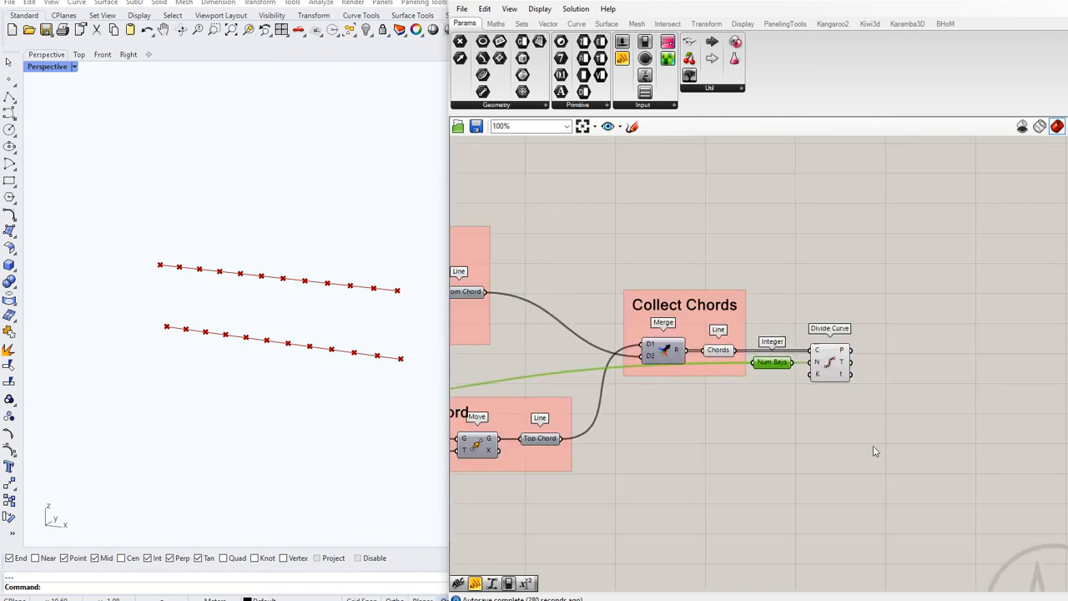
drag(873, 445, 779, 317)
drag(826, 366, 897, 362)
click(895, 284)
Step: Set the Num Bays slider to 5
scroll(961, 361, up, 3)
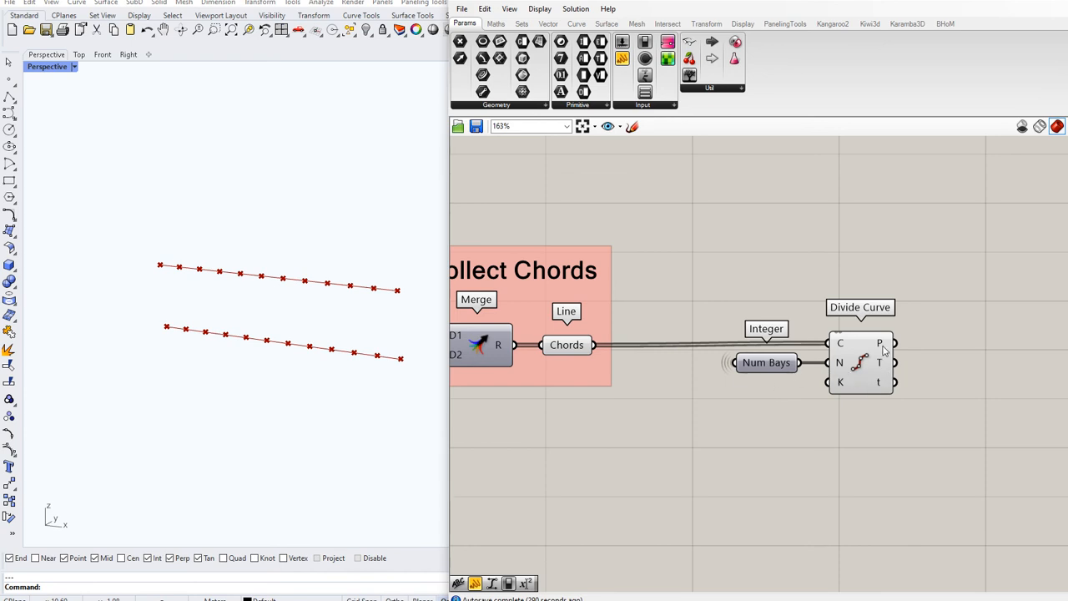
mouse_move(880, 347)
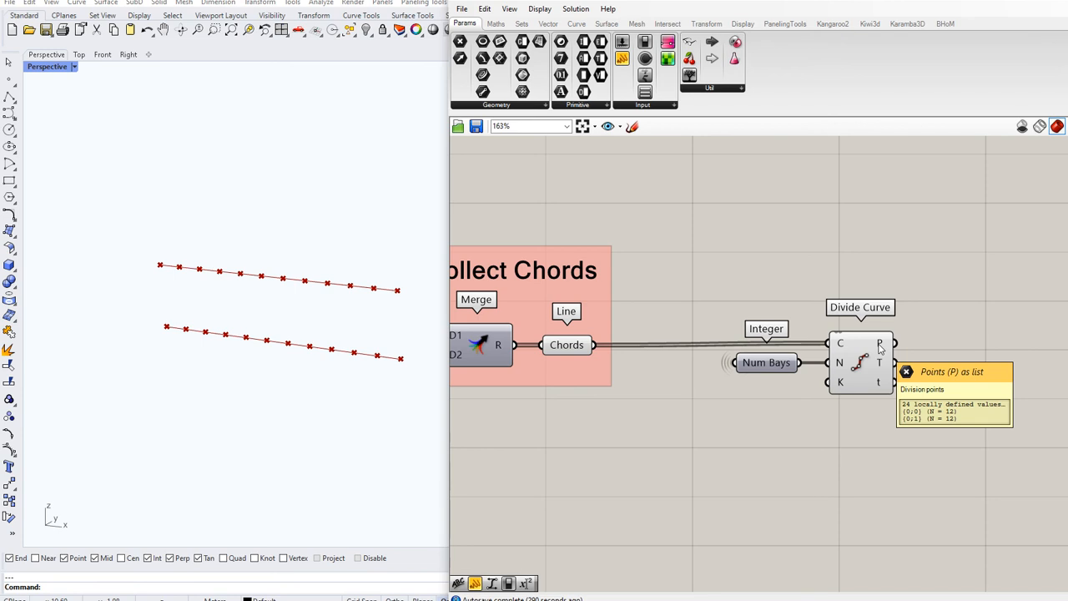
scroll(880, 347, down, 5)
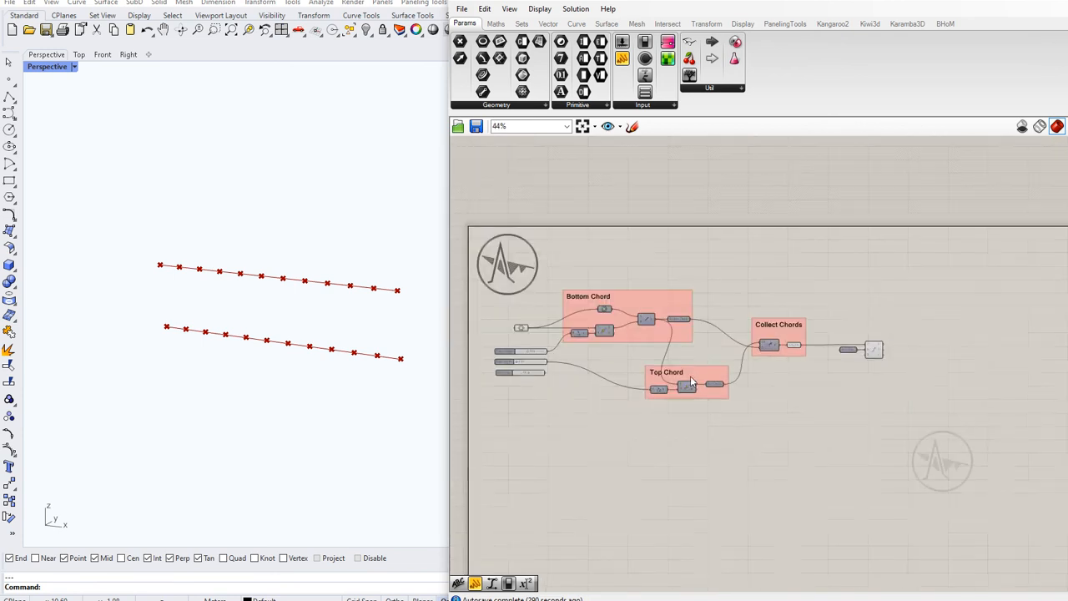
scroll(573, 385, up, 6)
drag(594, 384, 561, 387)
Step: Add a Point parameter beside Divide Curve and wire the P output into it
scroll(515, 397, down, 6)
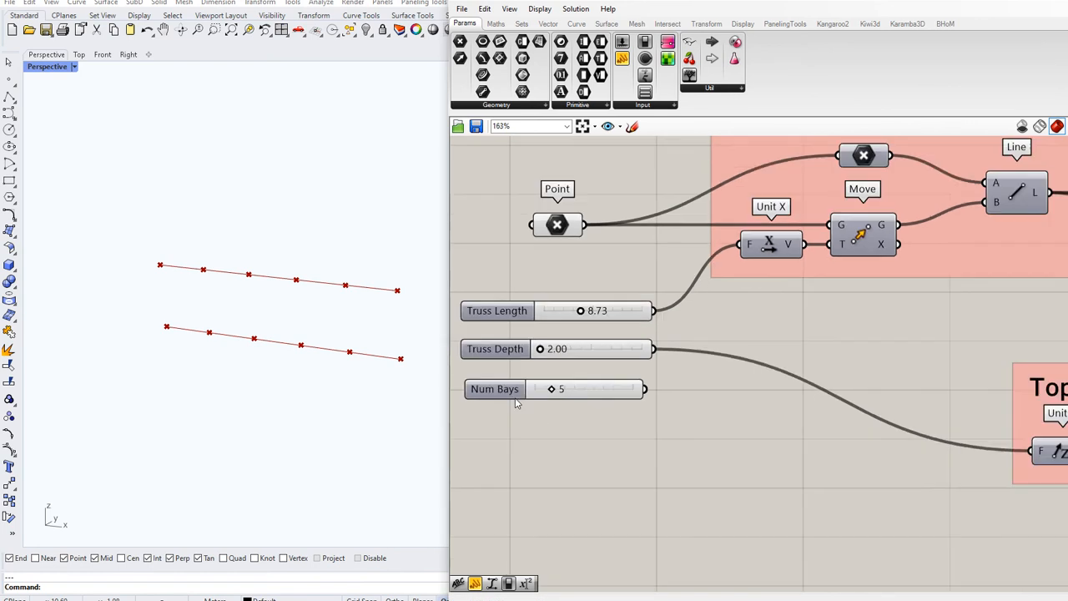
scroll(726, 368, up, 5)
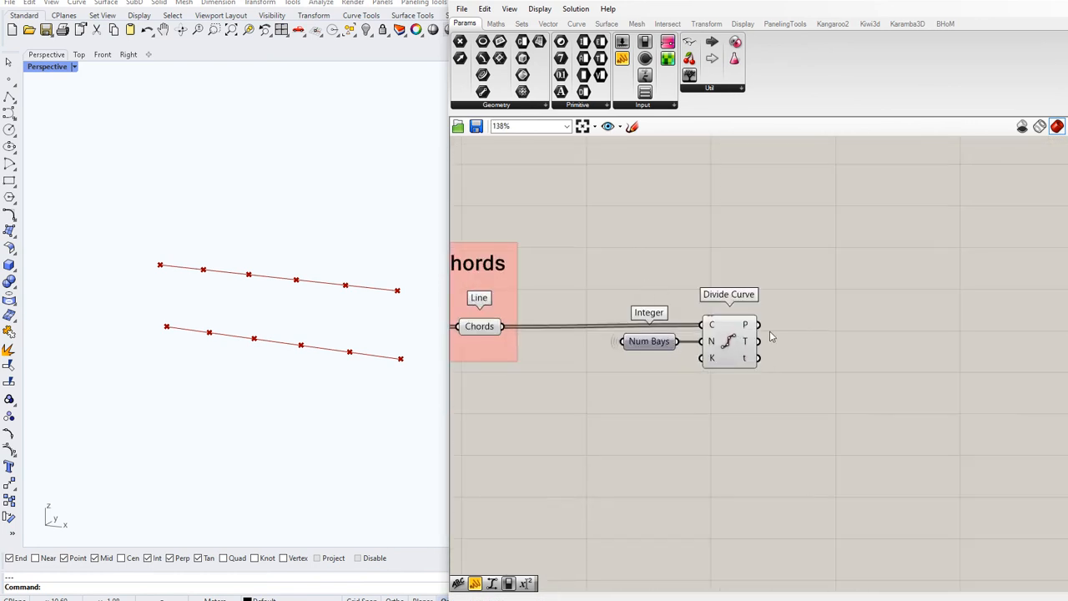
double_click(836, 343)
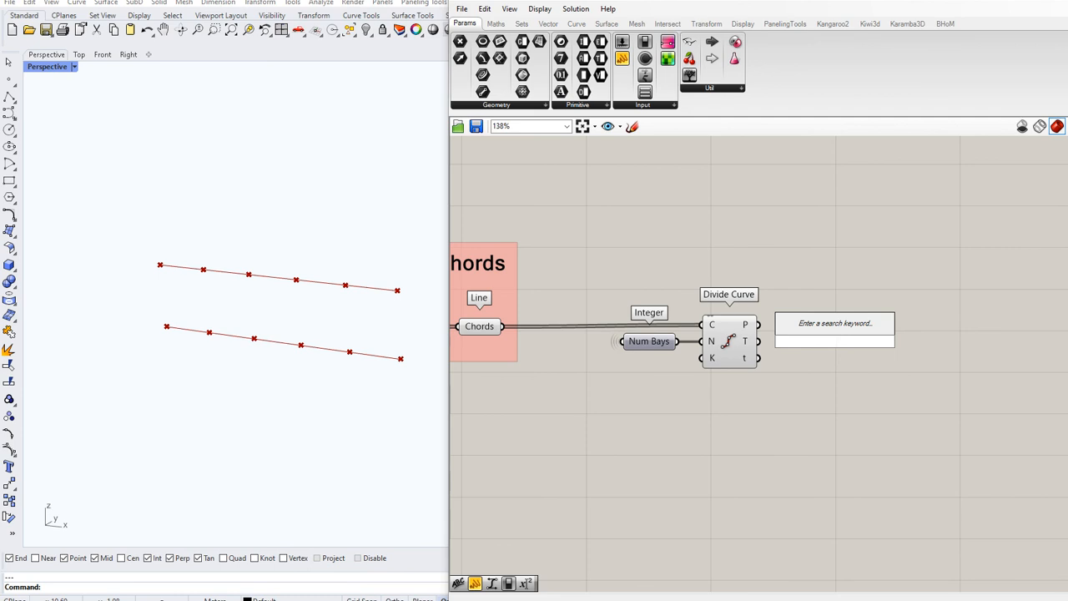
text(point)
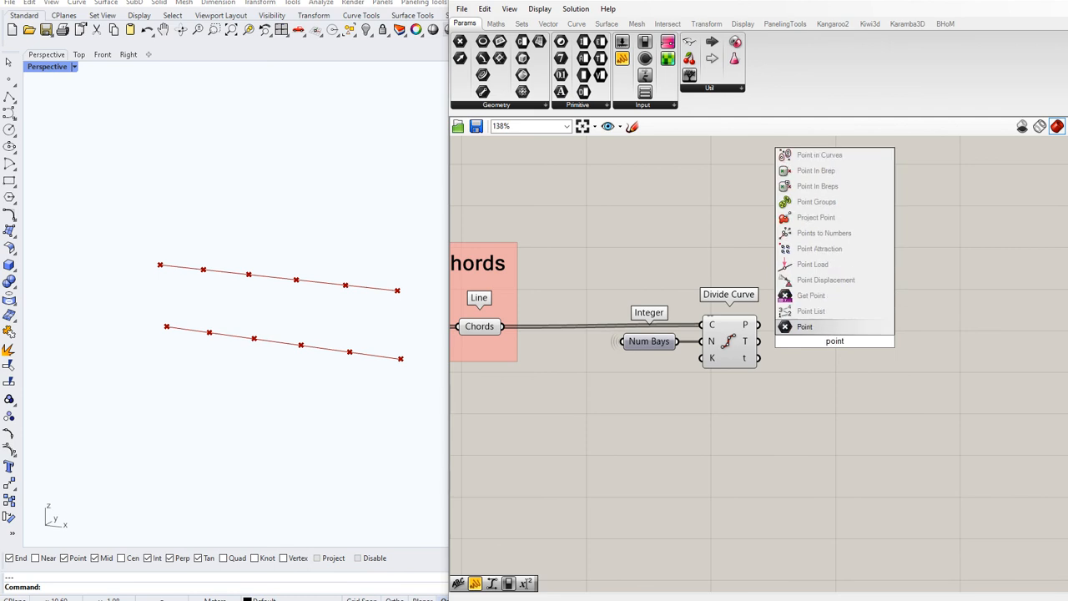
click(808, 326)
drag(758, 325, 809, 325)
Step: Rename the Point parameter beside Divide Curve as Pt Grid
right_click(820, 328)
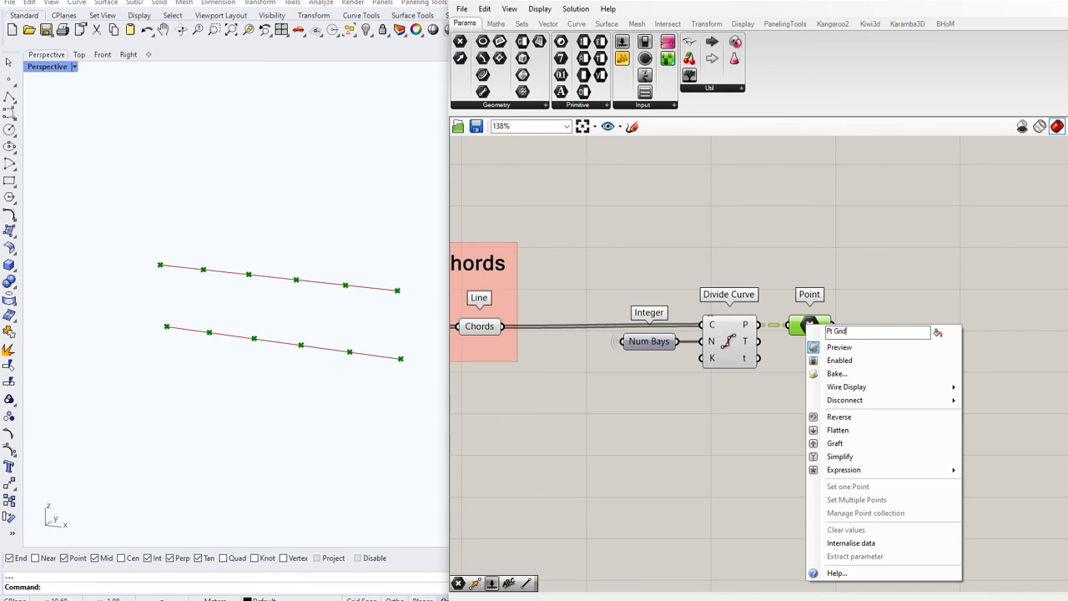
click(938, 332)
click(880, 312)
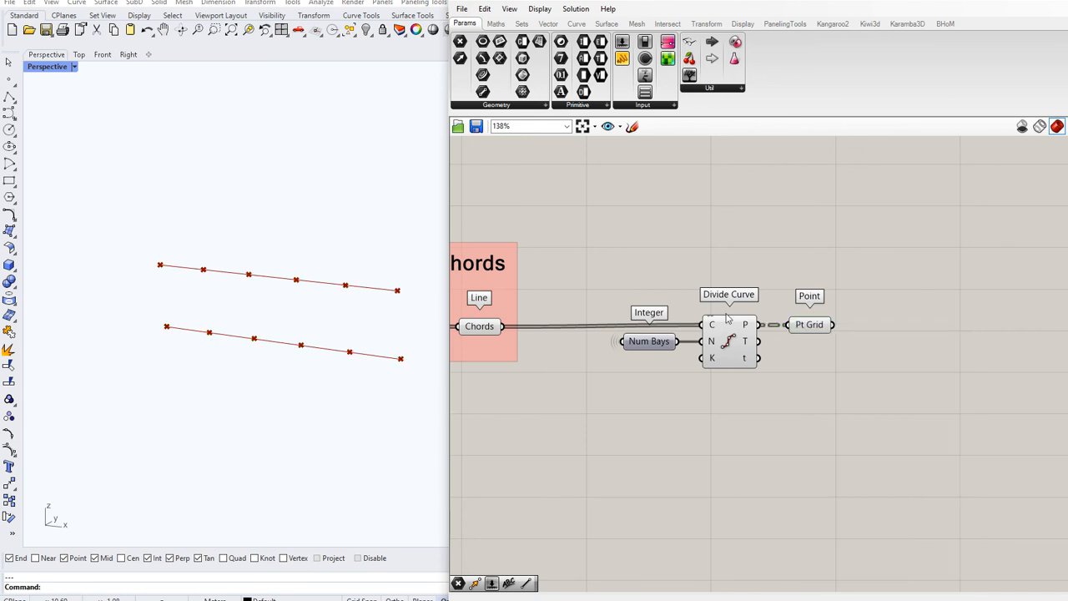
Step: Place a scribble reading "Divide Chord" above the Num Bays, Divide Curve and Pt Grid components and group them all together
double_click(631, 274)
text(~)
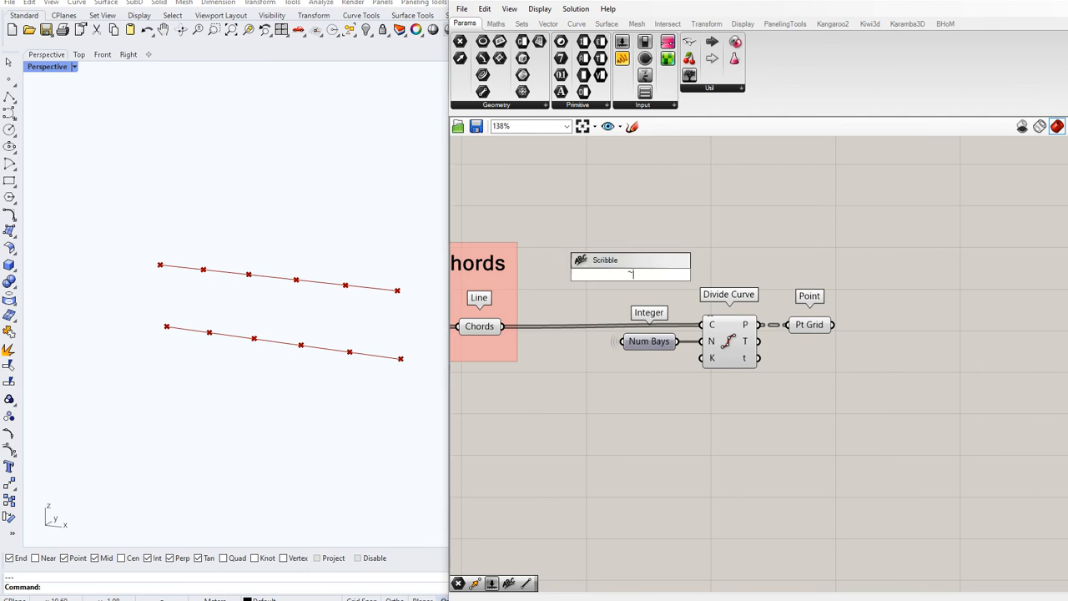
text(Divide Chord)
key(Return)
mouse_move(632, 277)
mouse_down()
mouse_move(662, 283)
mouse_move(681, 274)
mouse_up()
mouse_move(589, 244)
mouse_down()
mouse_move(783, 417)
mouse_move(868, 434)
mouse_up()
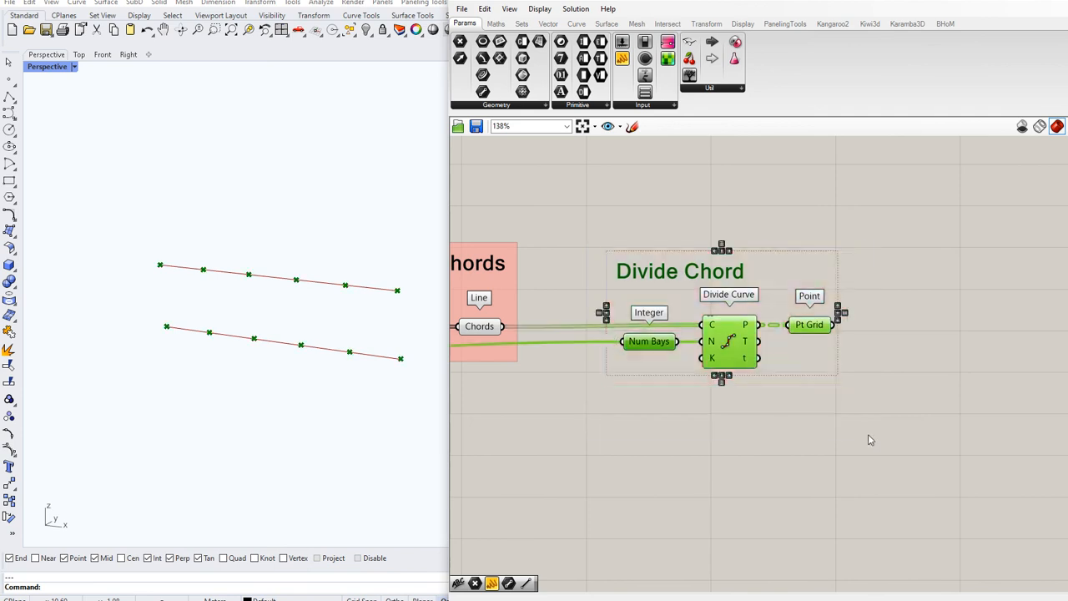
key(ctrl+g)
click(852, 442)
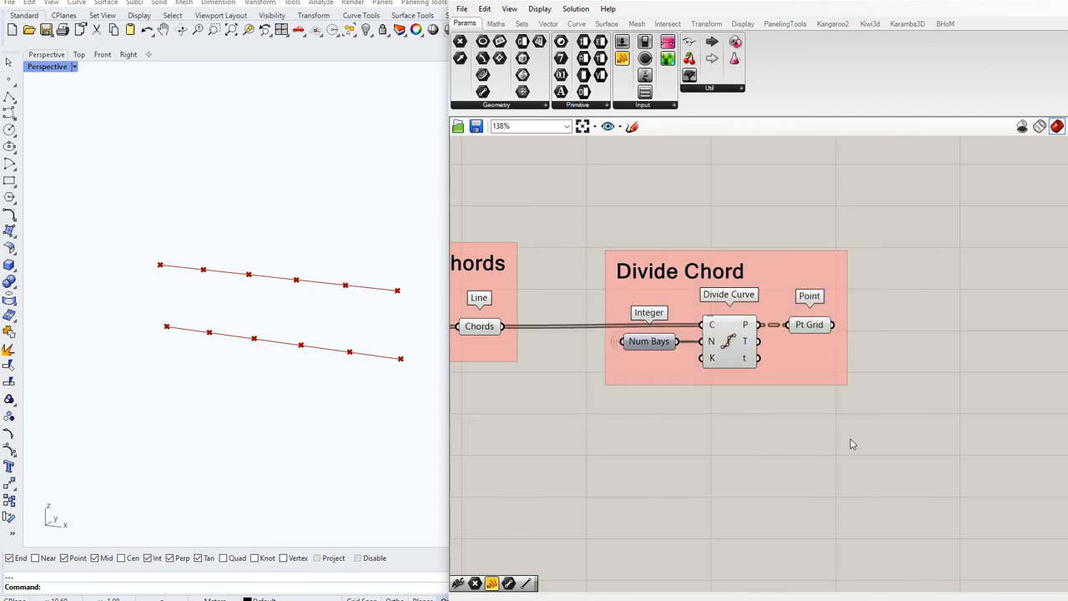
Step: Turn off the preview of the Divide Curve component
right_click(722, 360)
click(746, 369)
scroll(739, 373, down, 4)
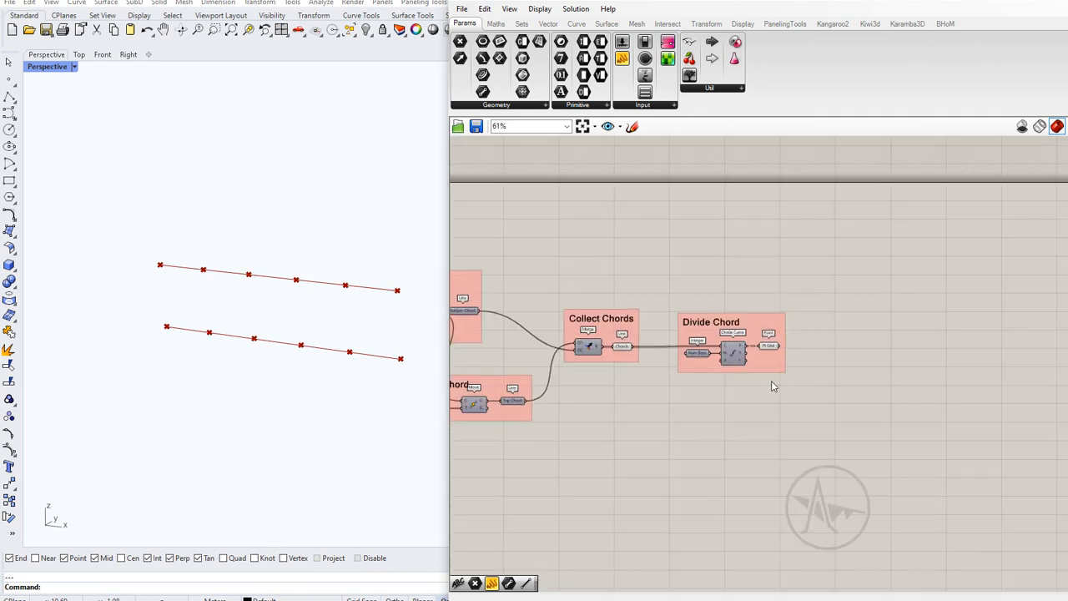
Step: Add a Relative Item component beyond the Divide Chord group and wire Pt Grid into its T input
right_drag(772, 382, 669, 332)
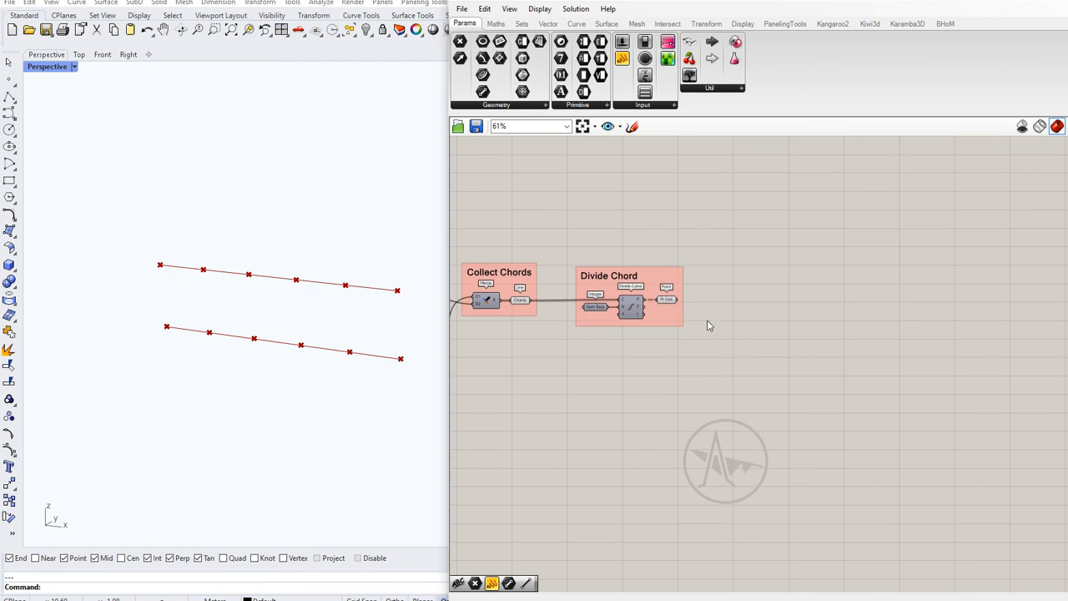
right_drag(706, 325, 620, 322)
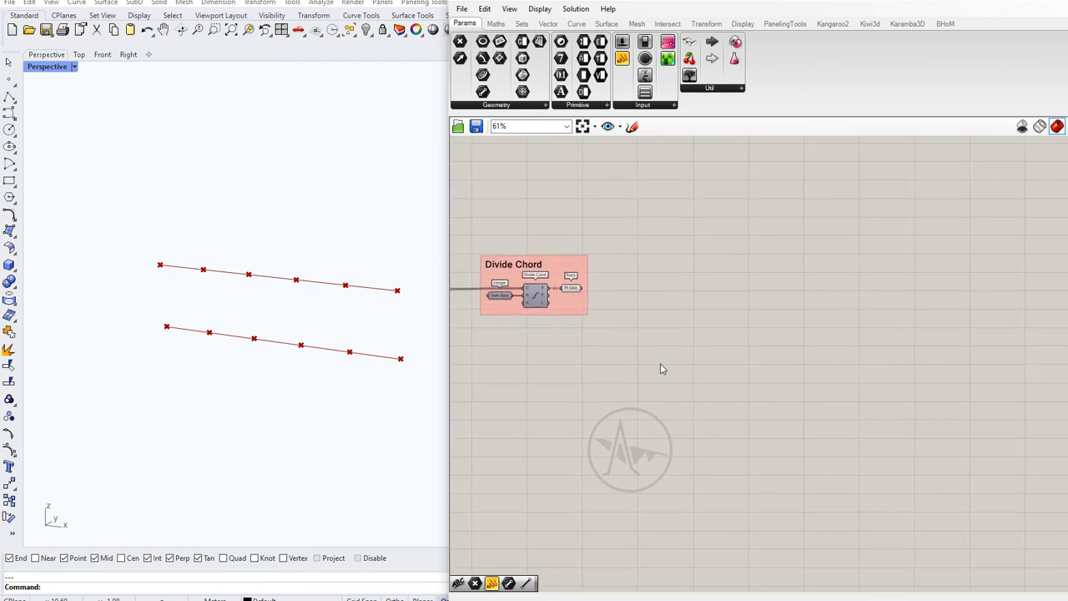
scroll(660, 364, up, 1)
right_drag(660, 364, 705, 347)
scroll(679, 329, up, 1)
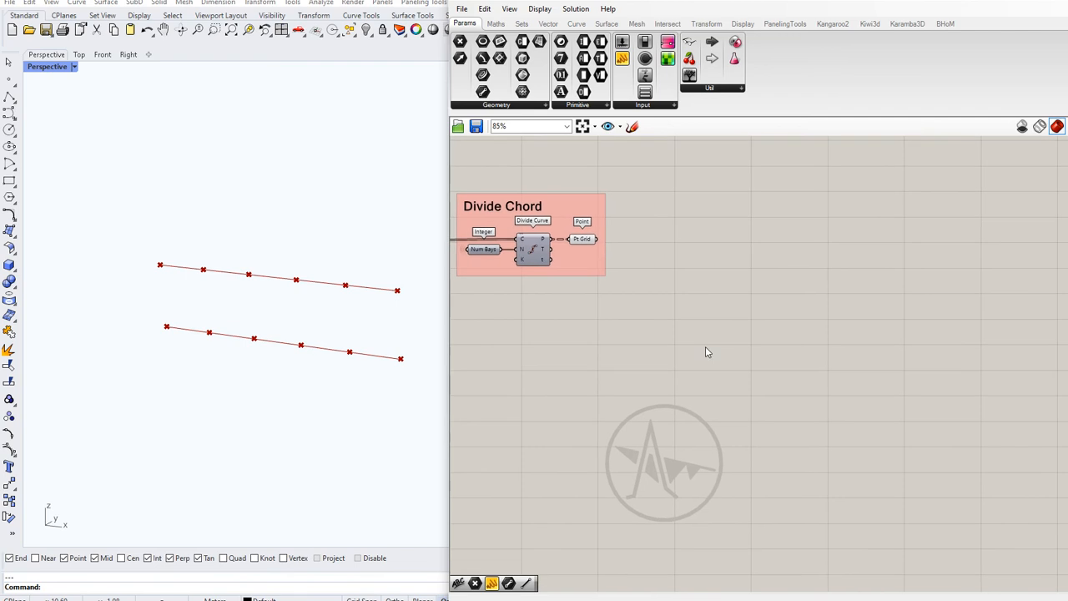
double_click(682, 311)
text(relative)
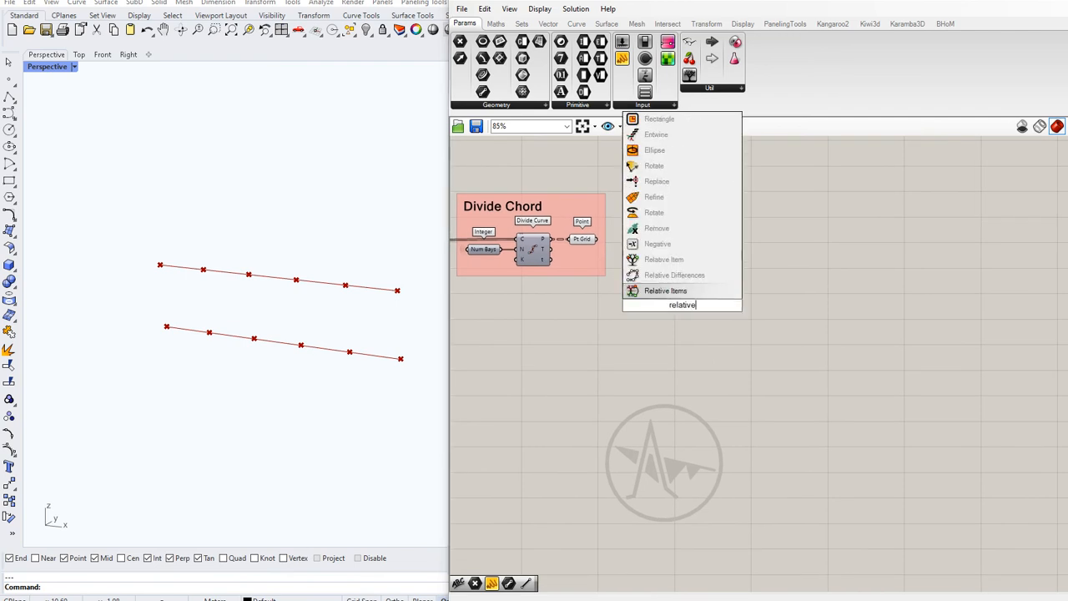
key(Up)
key(Up)
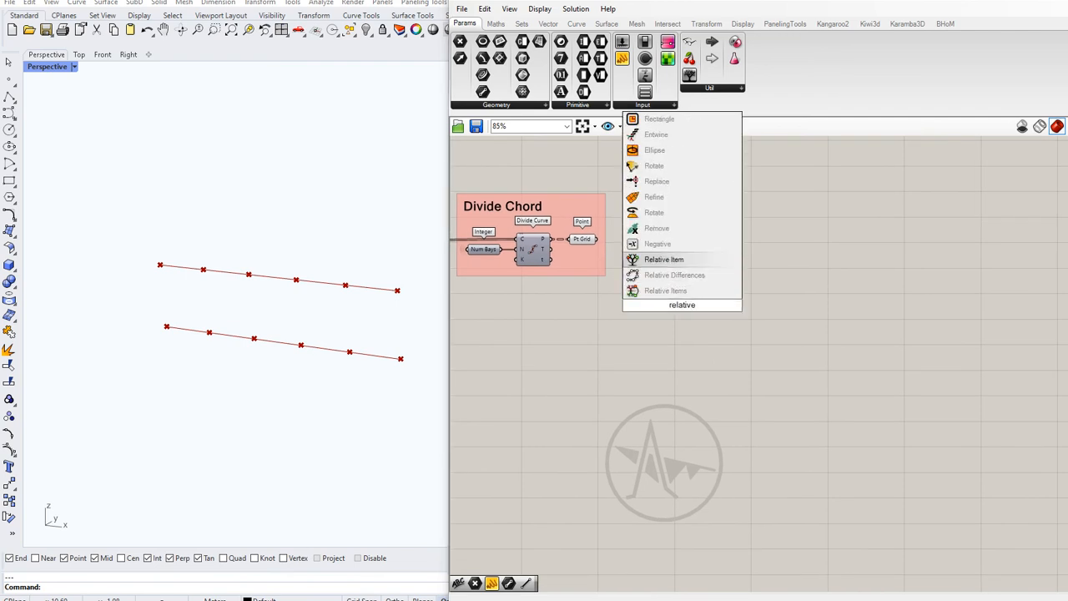
click(673, 261)
scroll(673, 305, up, 1)
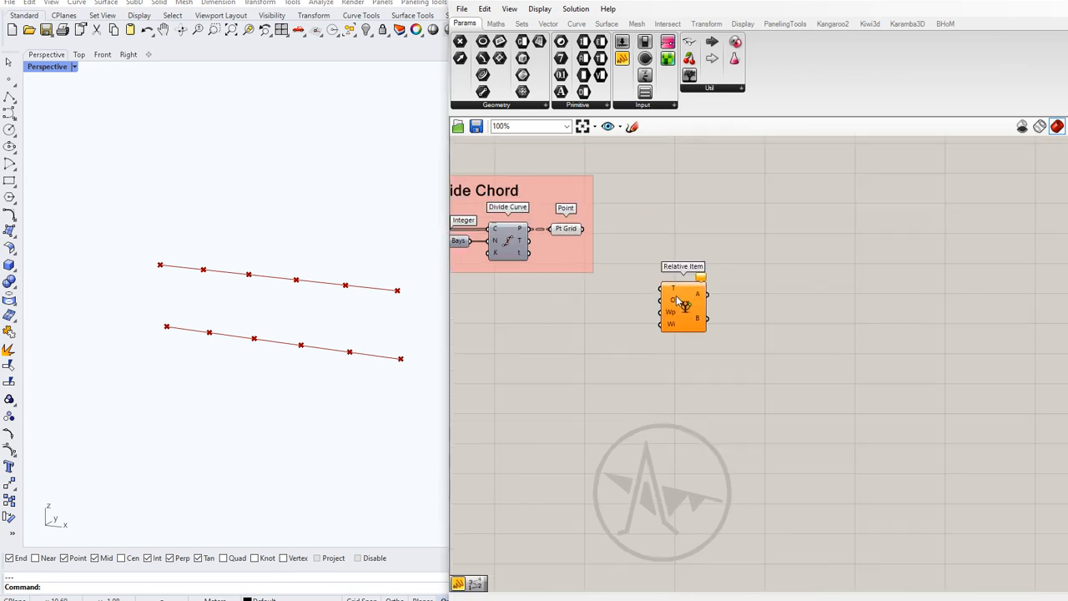
drag(674, 304, 693, 257)
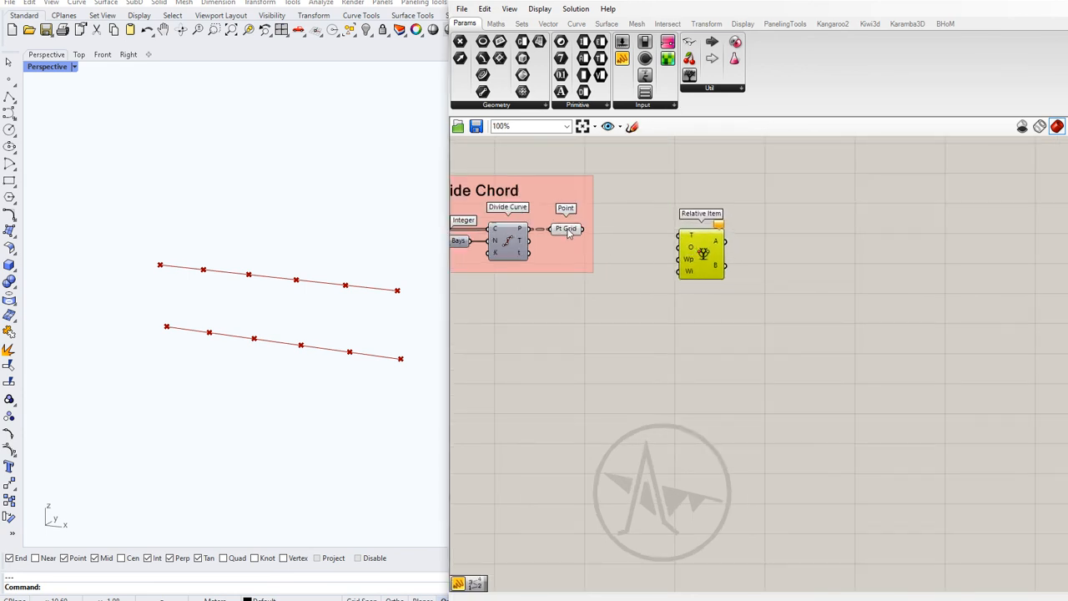
drag(582, 228, 728, 247)
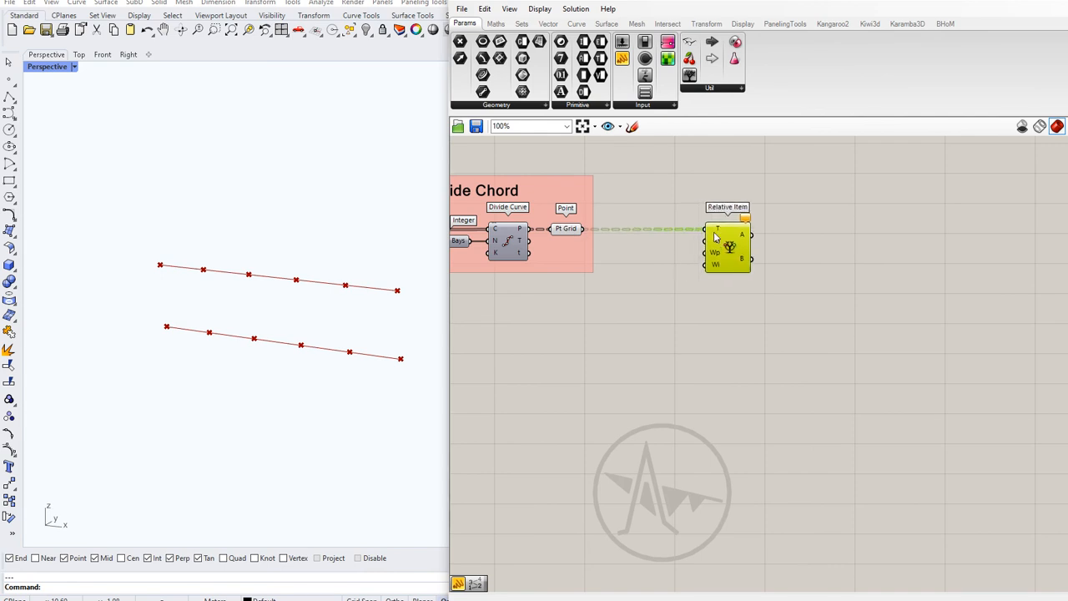
Step: Add a panel containing {+1} (+0) and wire it into the O input of Relative Item
mouse_move(719, 233)
scroll(693, 259, up, 4)
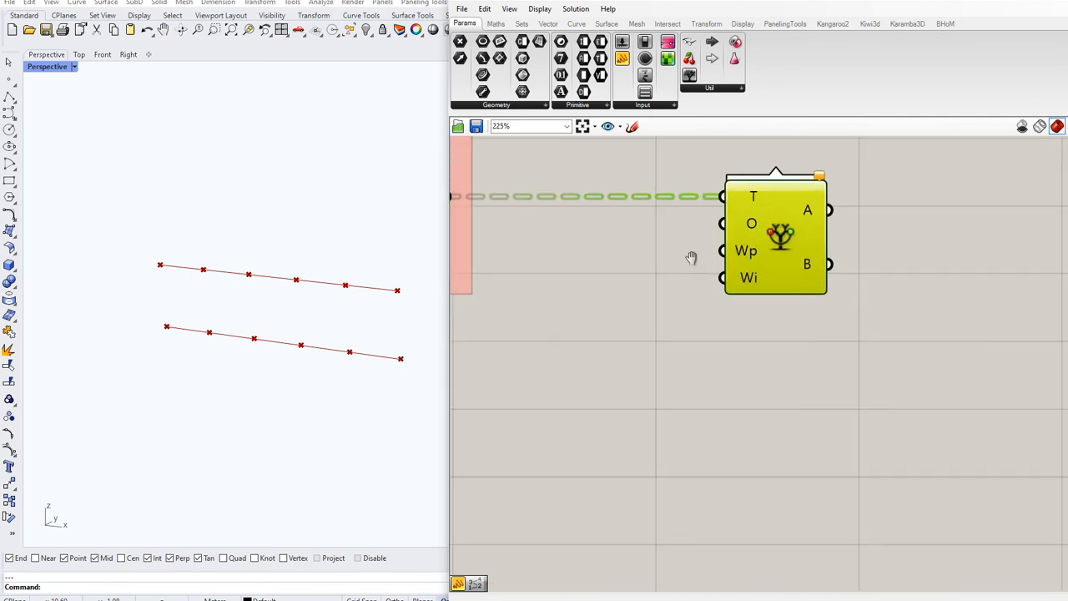
double_click(679, 371)
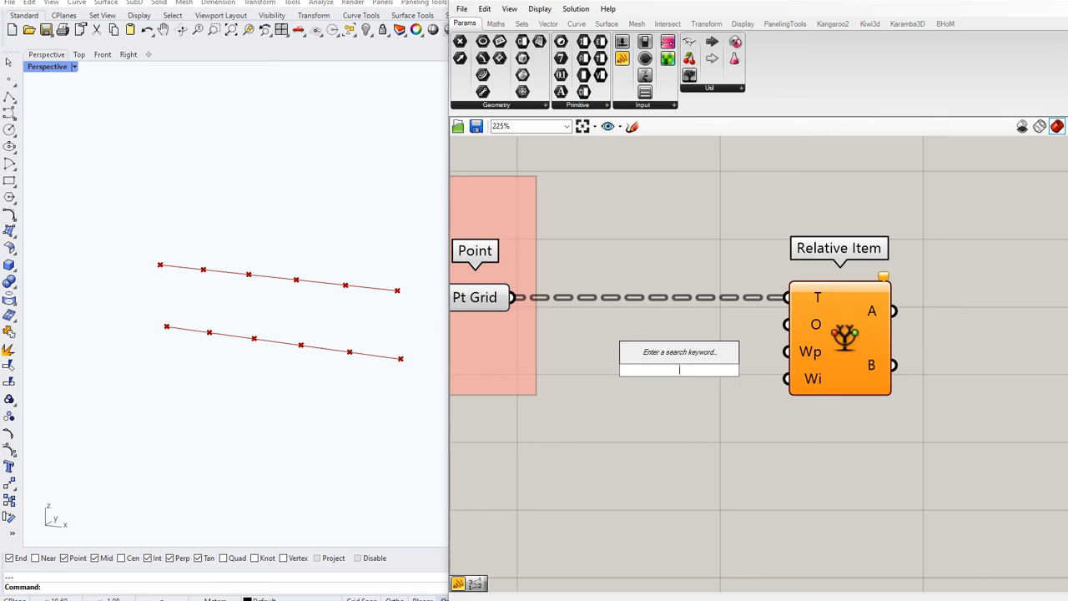
text(//)
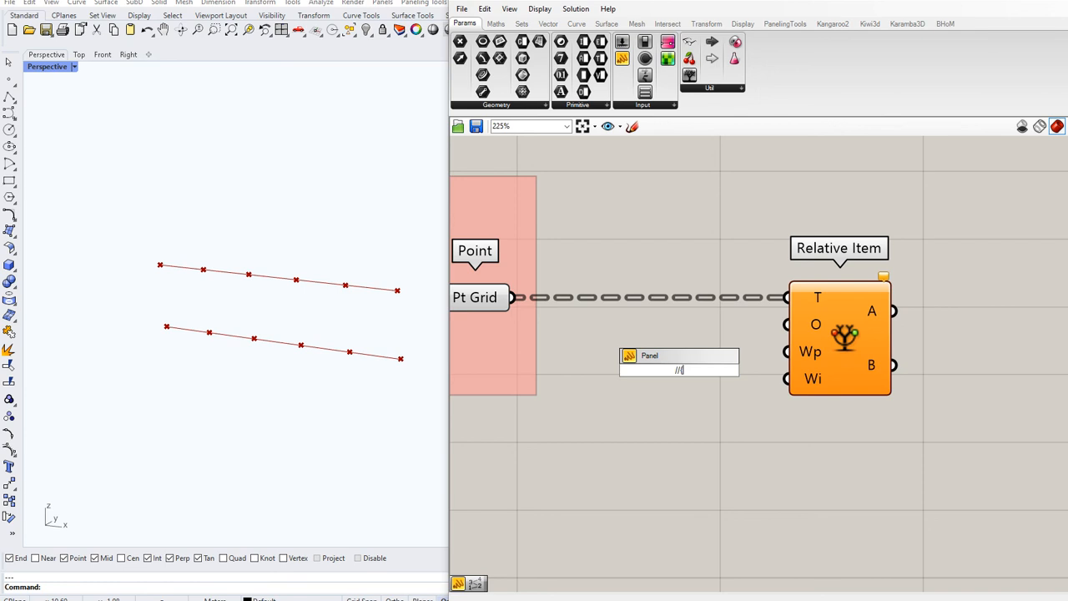
text({+1} (+0))
click(747, 388)
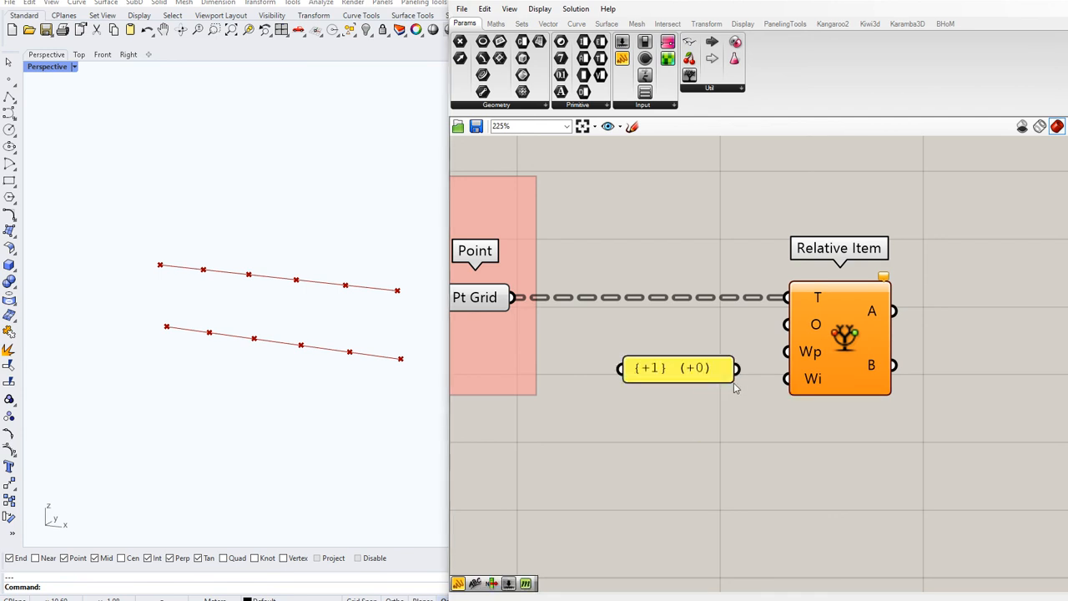
drag(709, 374, 786, 325)
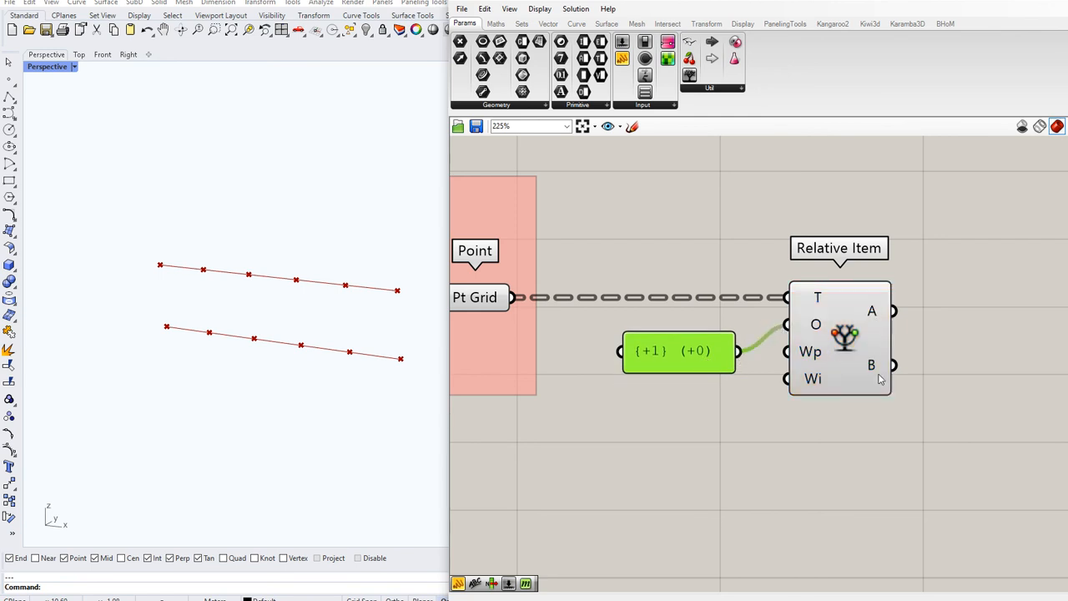
Step: Add a Line component and wire Relative Item's A and B outputs into its A and B inputs
double_click(998, 343)
text(l)
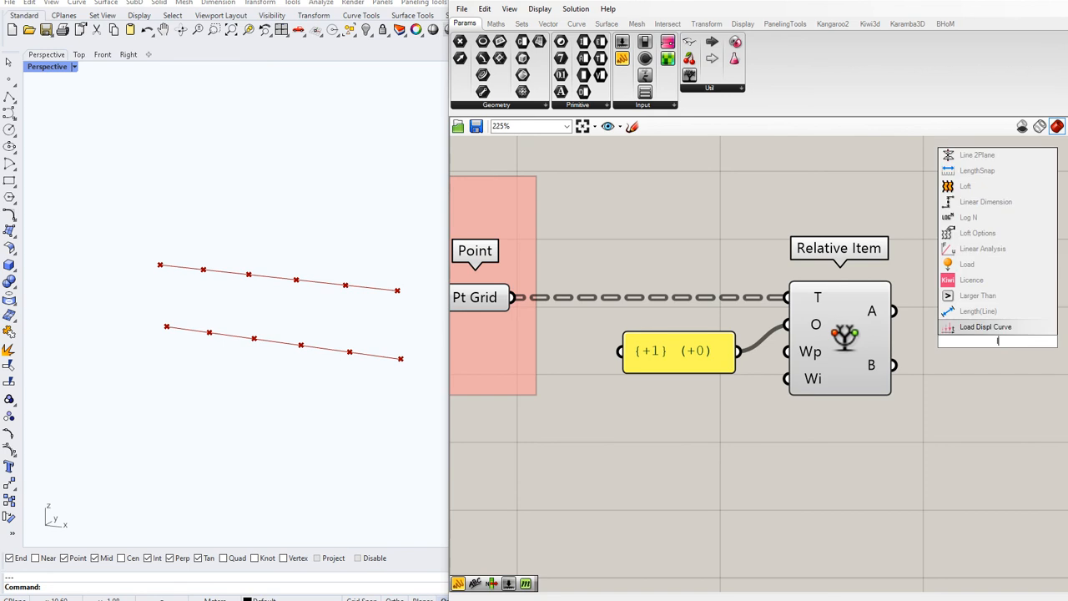
text(ine)
click(990, 324)
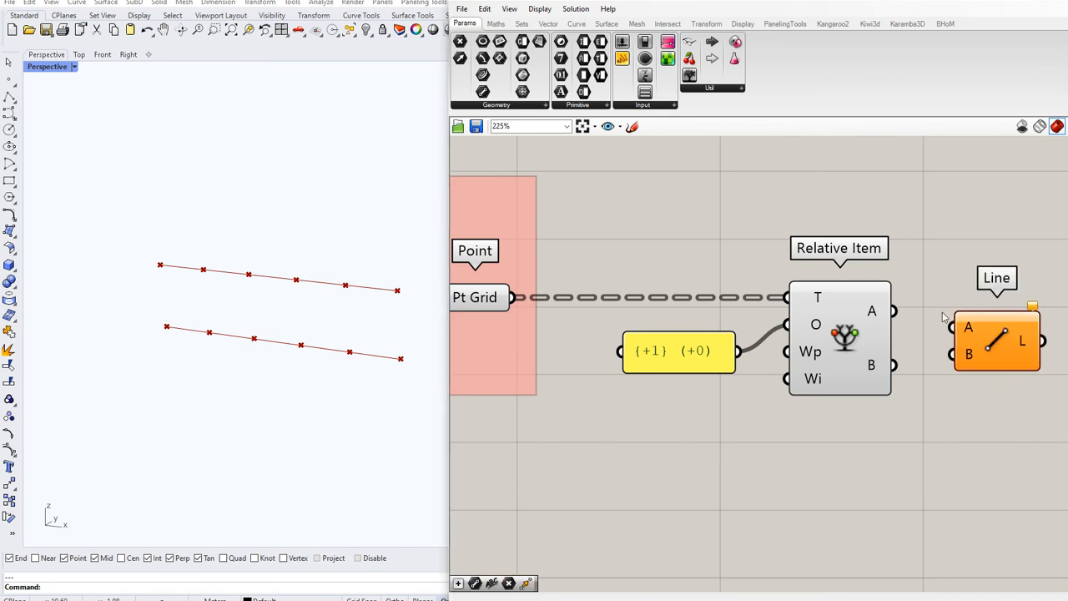
drag(895, 311, 949, 328)
drag(893, 365, 952, 354)
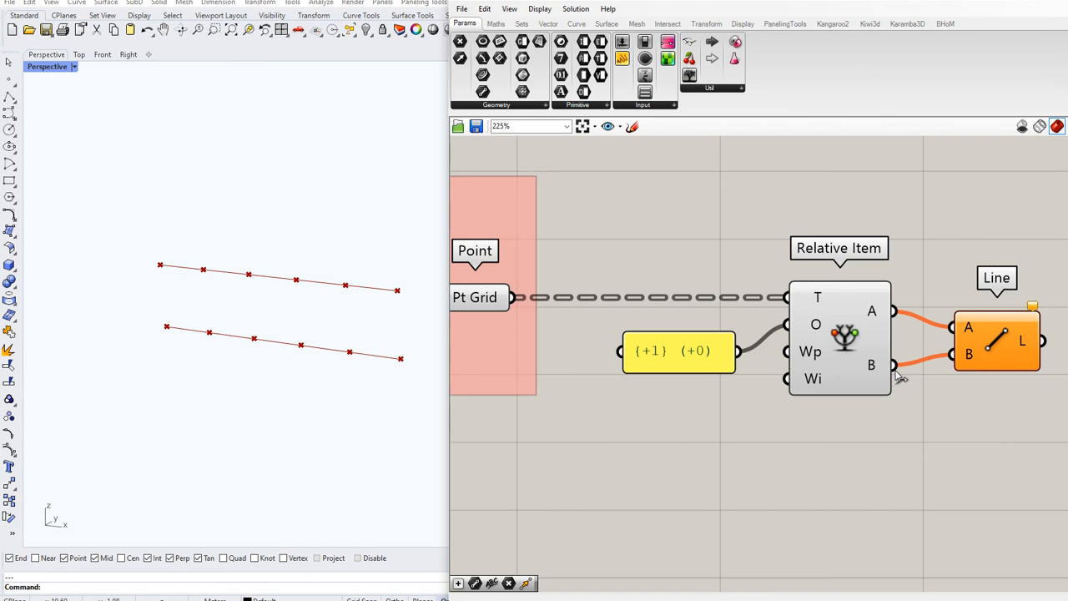
Step: Change the offset panel's text to {0;+1} (+0) and select the Line component to highlight its lines
right_drag(943, 383, 882, 337)
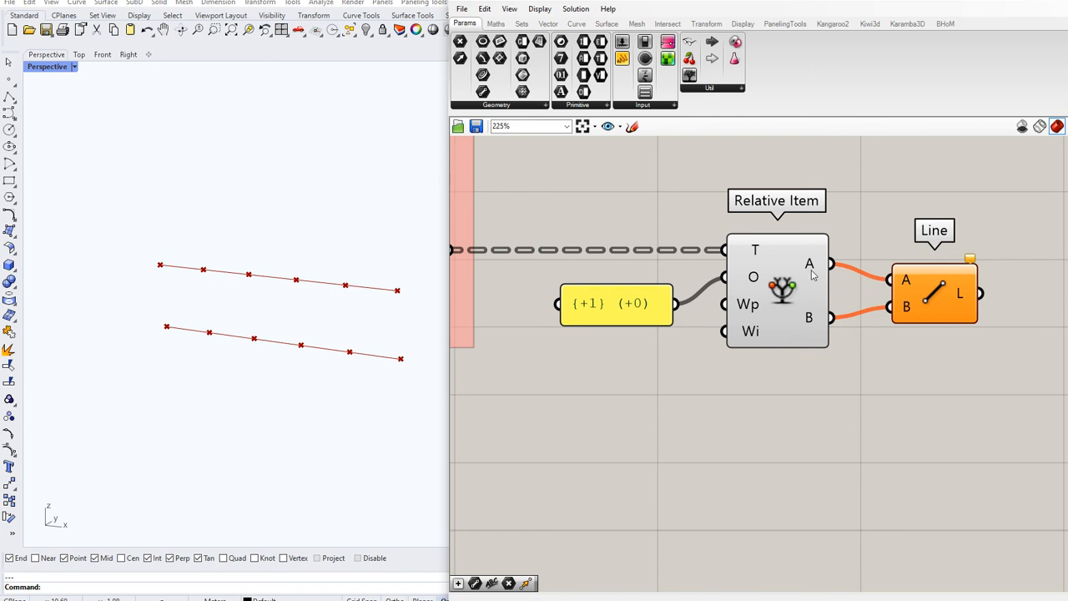
mouse_move(815, 320)
mouse_move(759, 255)
double_click(584, 310)
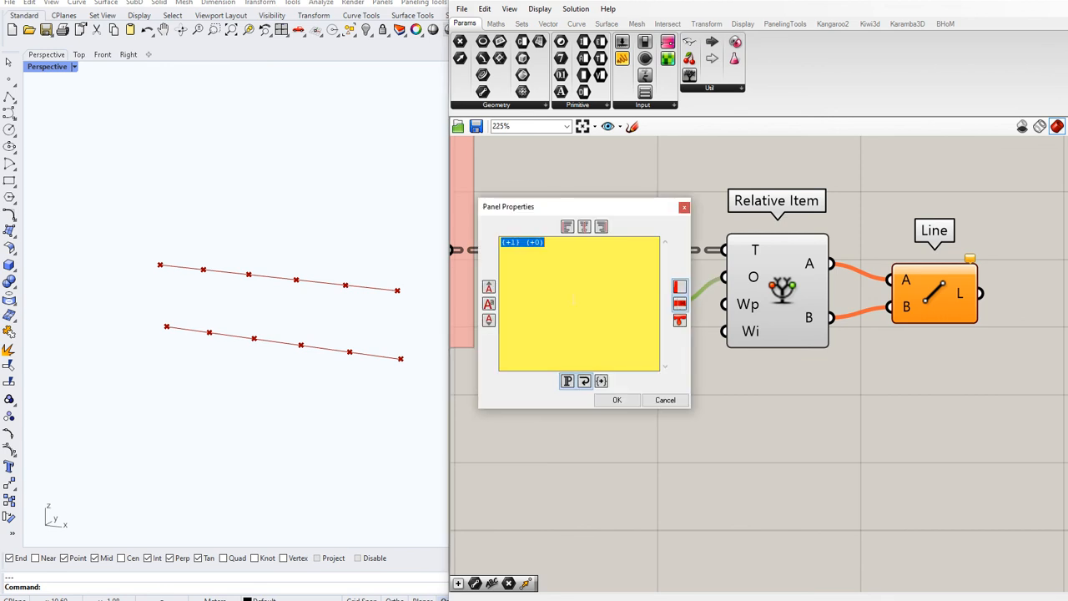
click(574, 300)
text(0;)
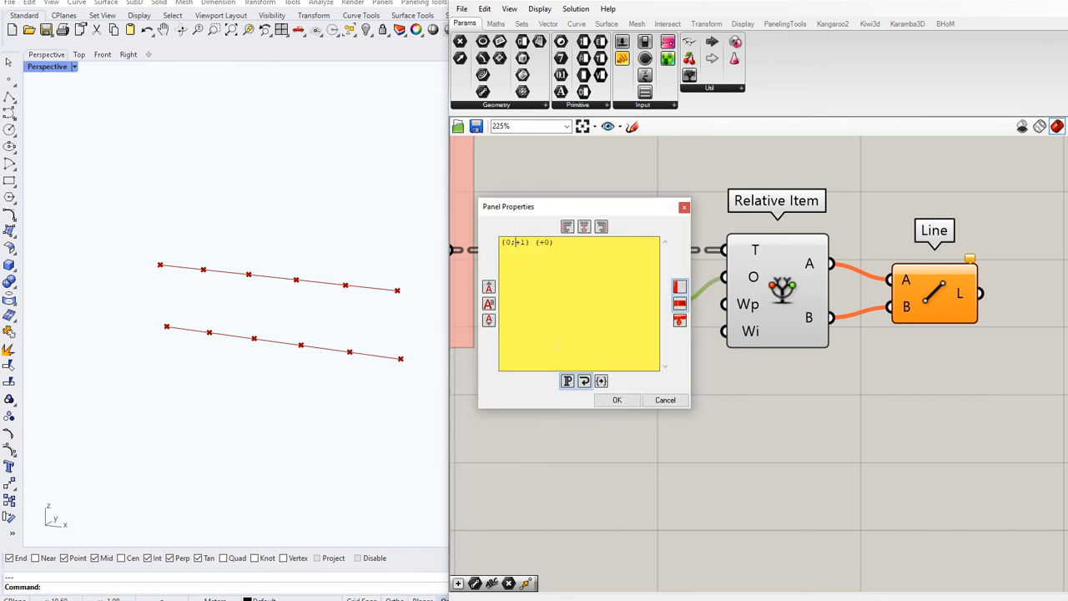
click(616, 400)
click(932, 296)
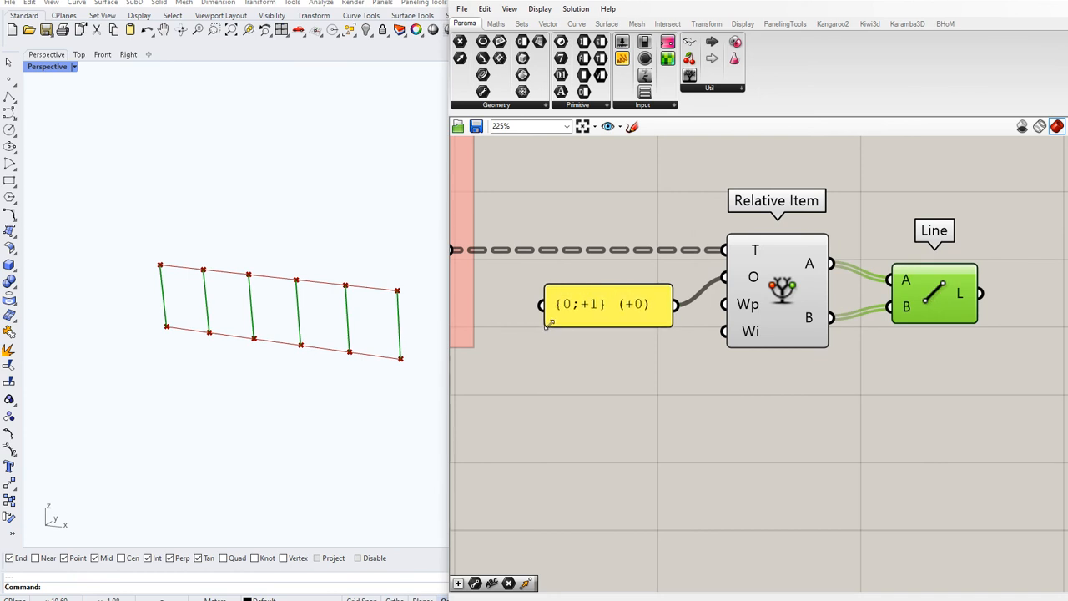
Step: Change the offset panel's text back to {+1} (+0)
double_click(578, 310)
click(513, 245)
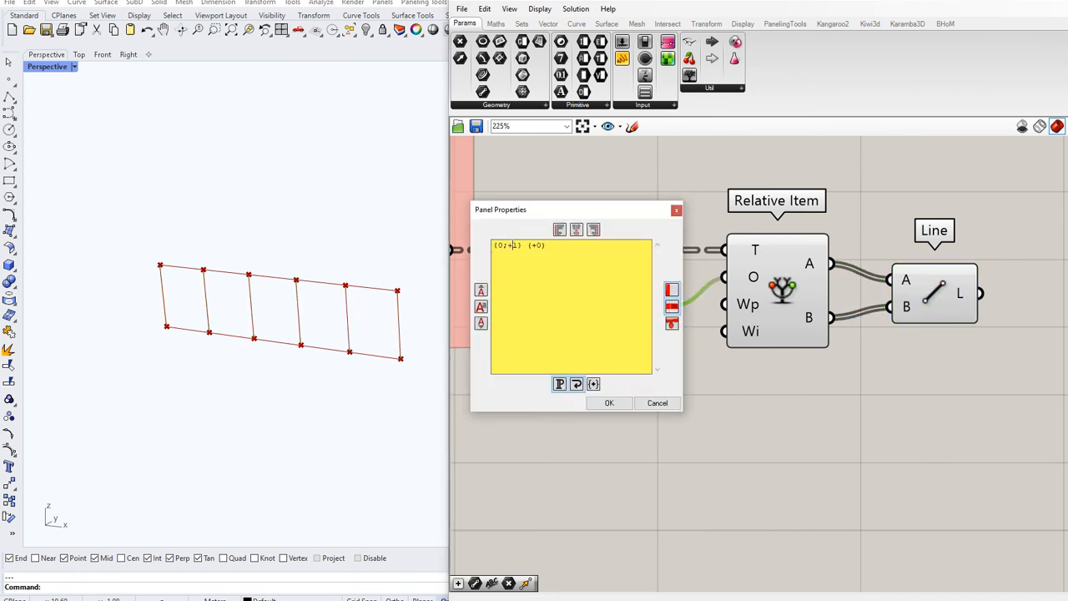
key(BackSpace)
key(BackSpace)
key(BackSpace)
text(+)
click(606, 404)
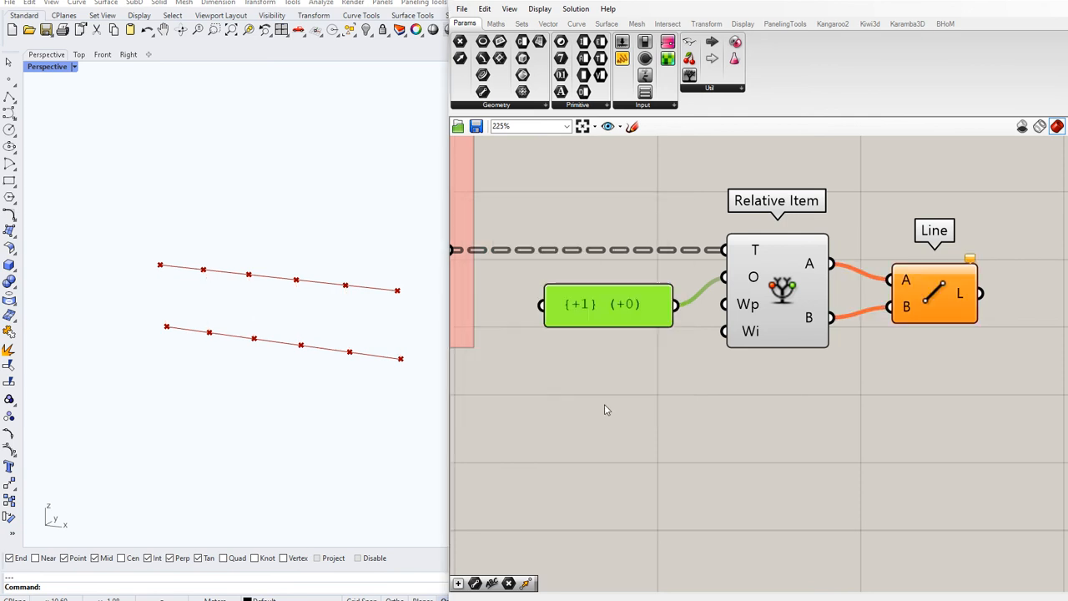
right_click(754, 252)
key(Escape)
right_click(754, 252)
click(789, 367)
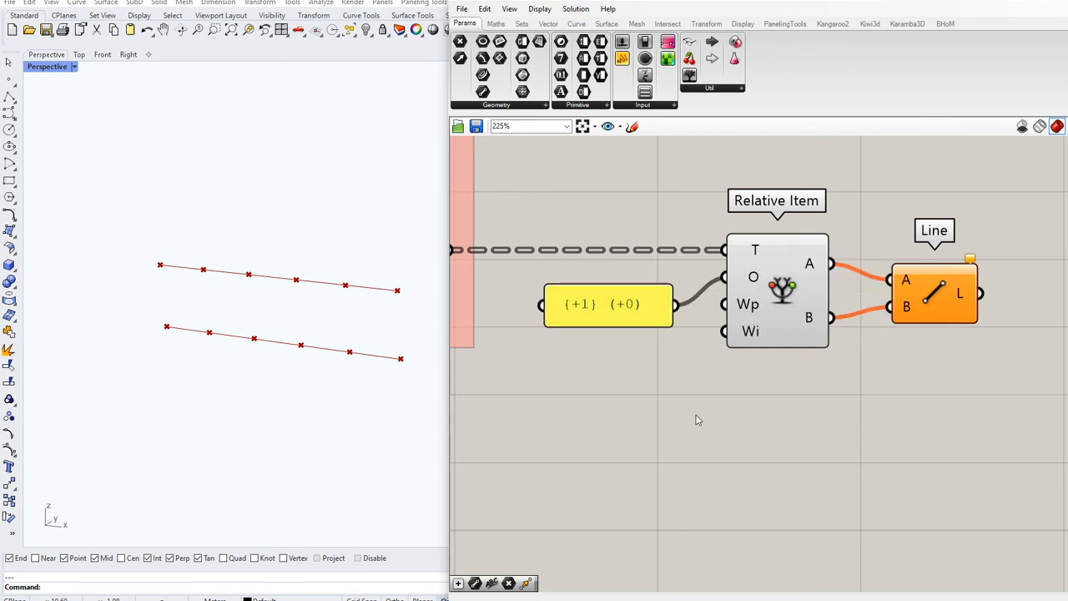
Step: Simplify the data tree of the Pt Grid parameter and shift the parameter slightly within its group
scroll(679, 386, down, 2)
scroll(558, 301, up, 1)
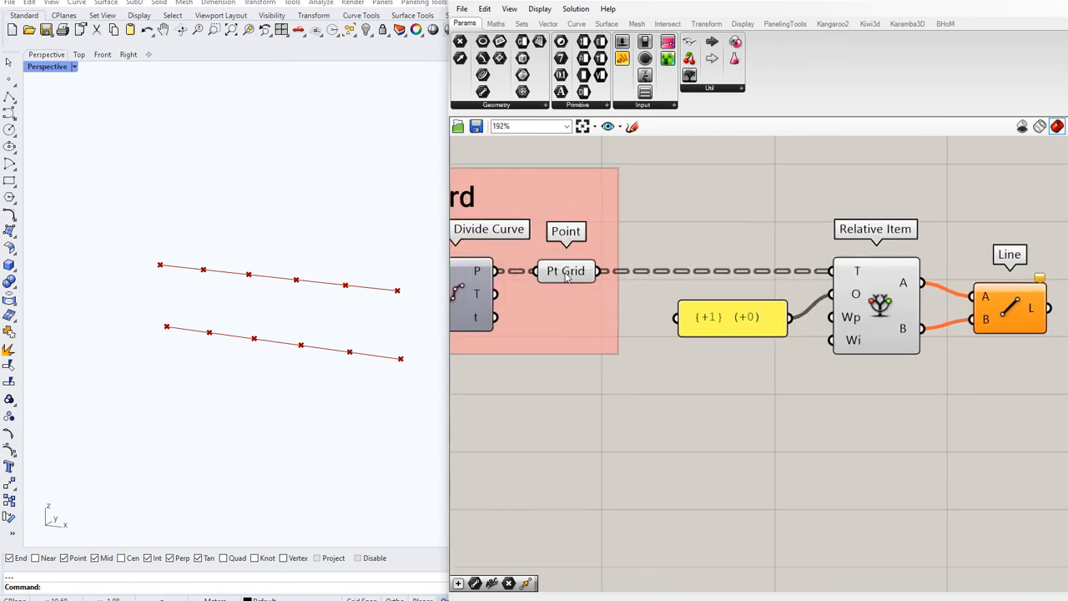
mouse_move(567, 277)
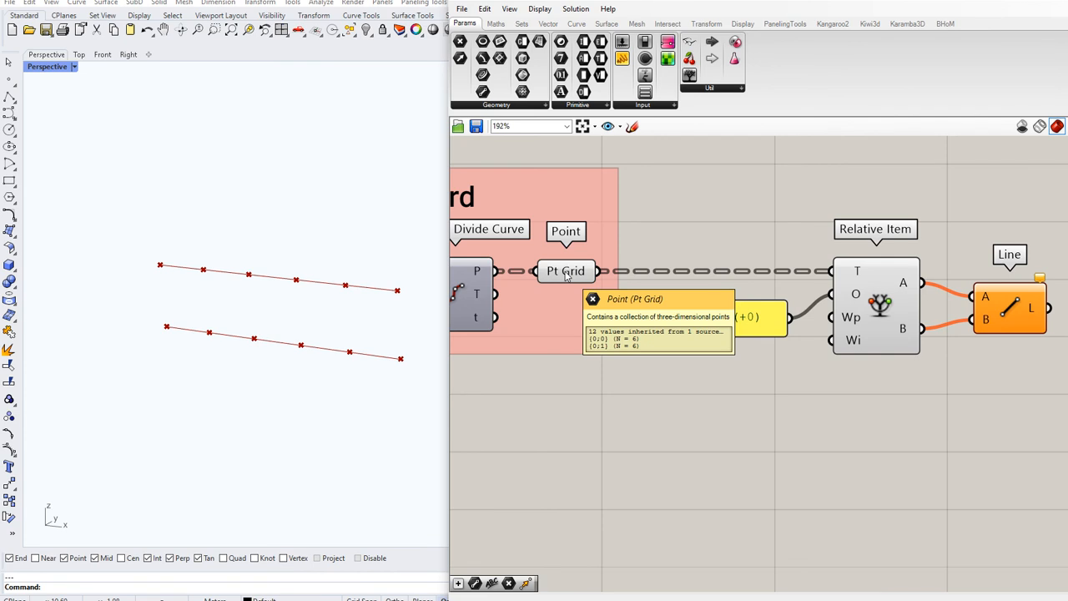
right_click(567, 276)
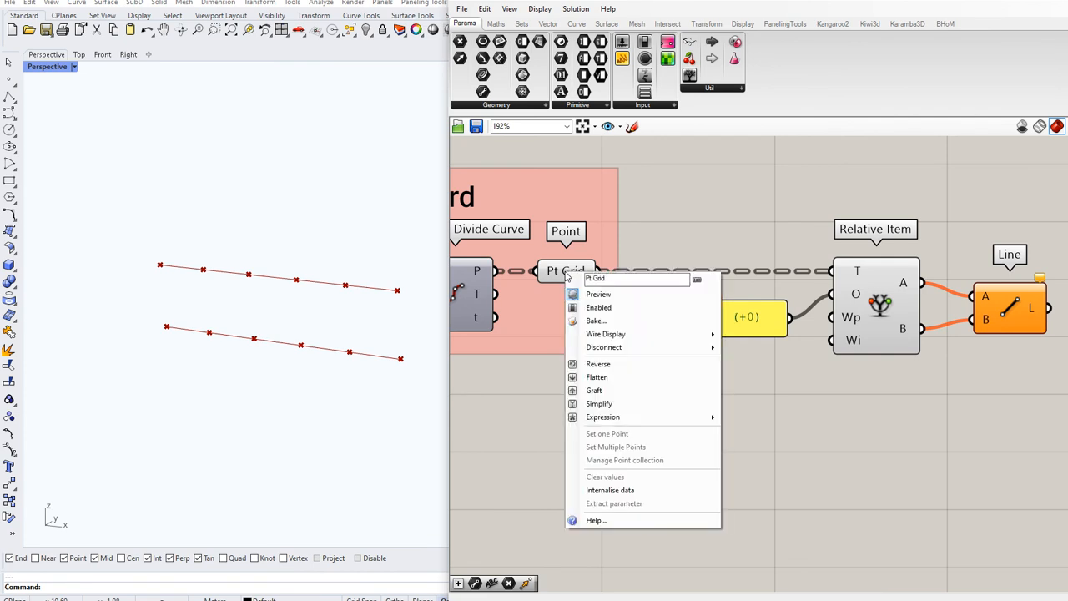
click(614, 400)
drag(577, 277, 595, 276)
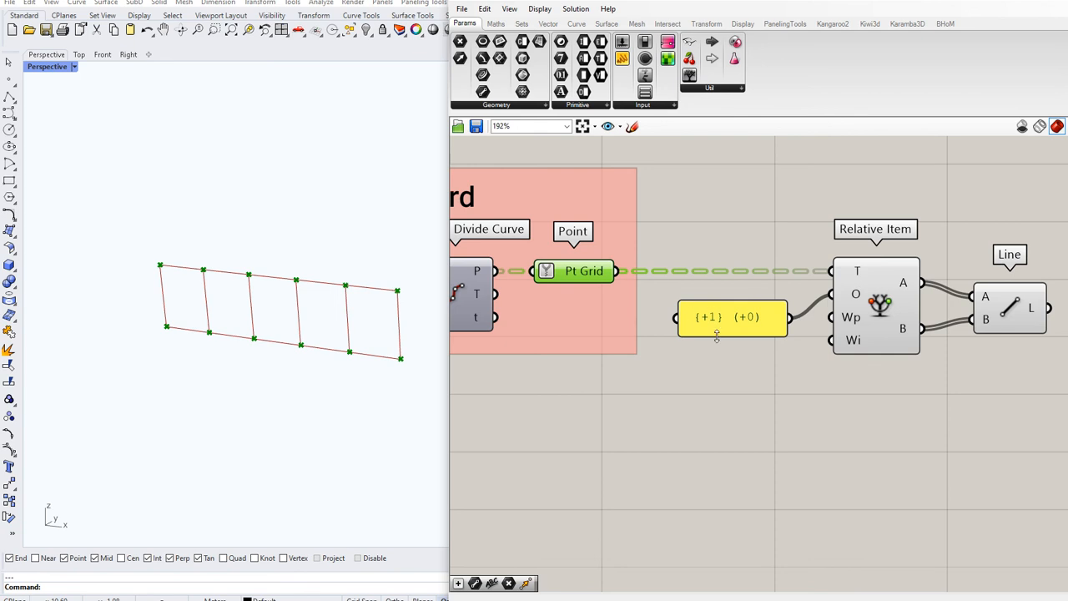
Step: Turn off the preview of the Relative Item component
mouse_move(589, 280)
scroll(860, 396, down, 2)
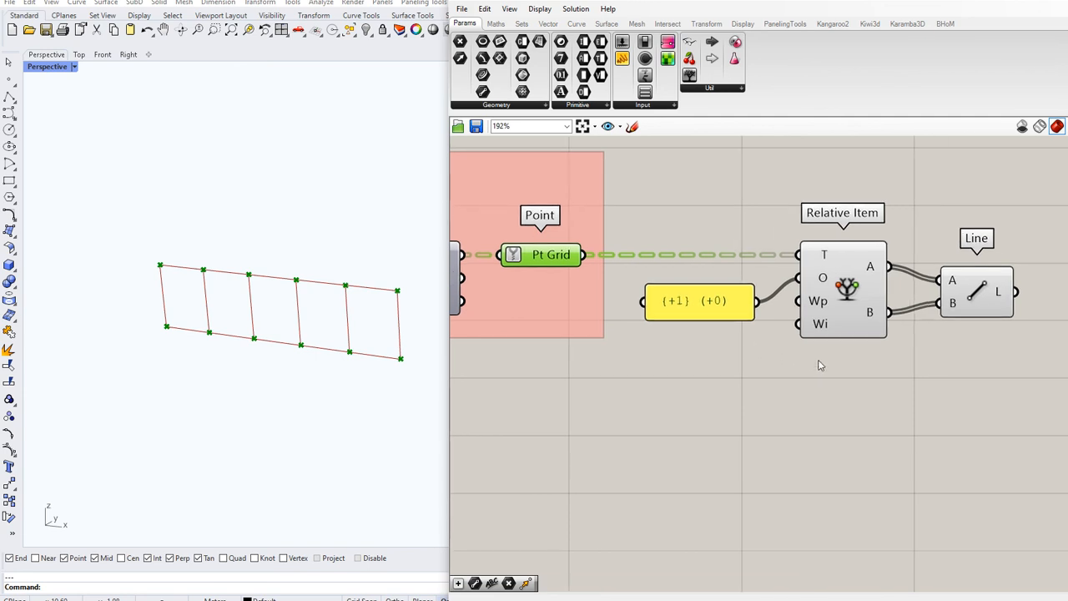
right_click(837, 315)
click(869, 337)
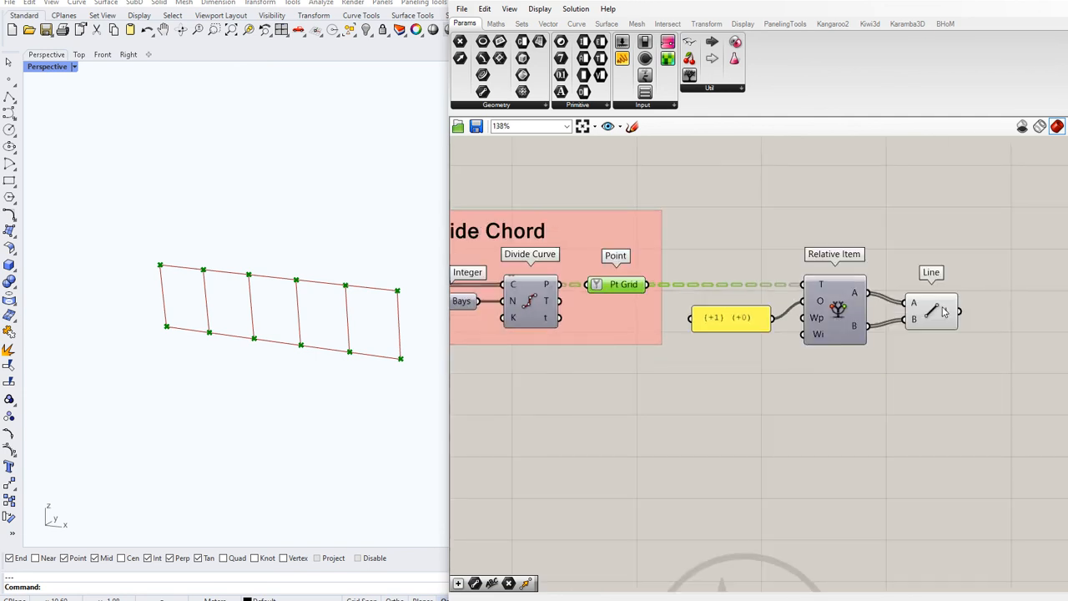
Step: Add a scribble titled Vertical Posts and place it above the Relative Item's offset panel
click(936, 315)
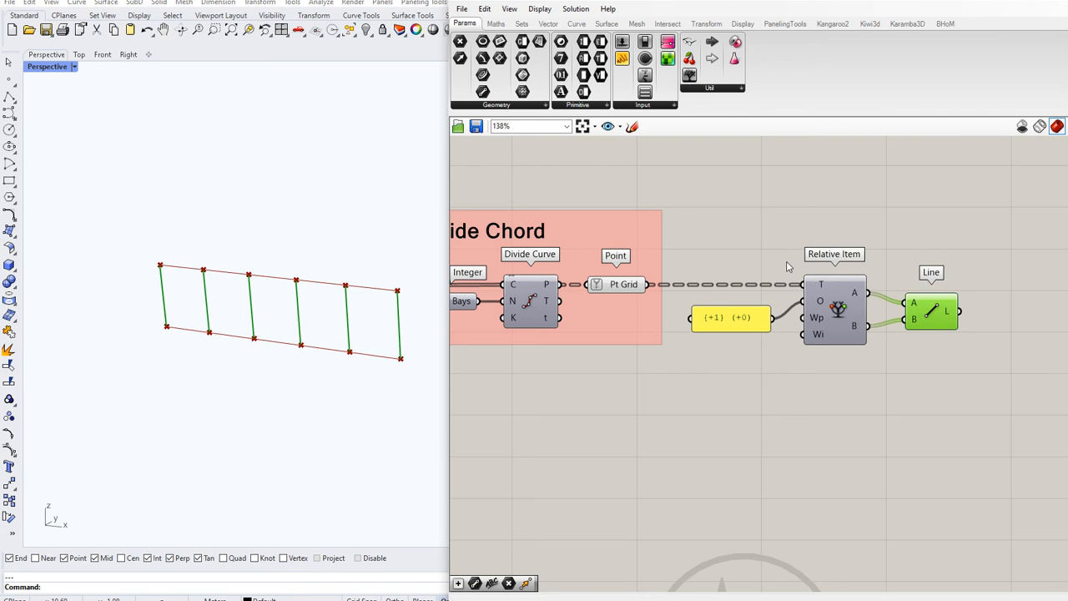
double_click(734, 239)
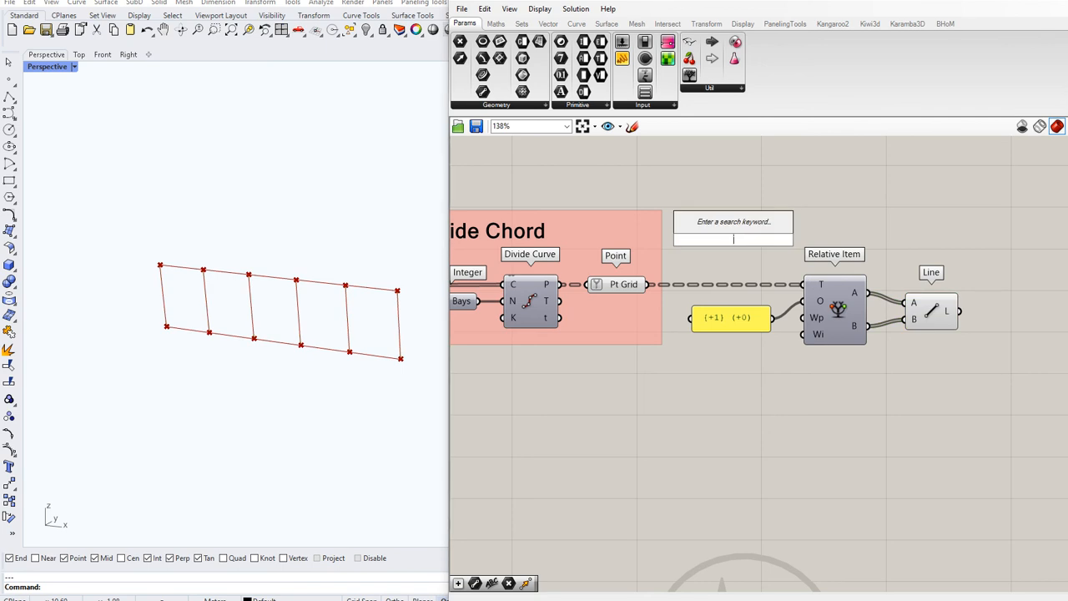
text(~Vertical)
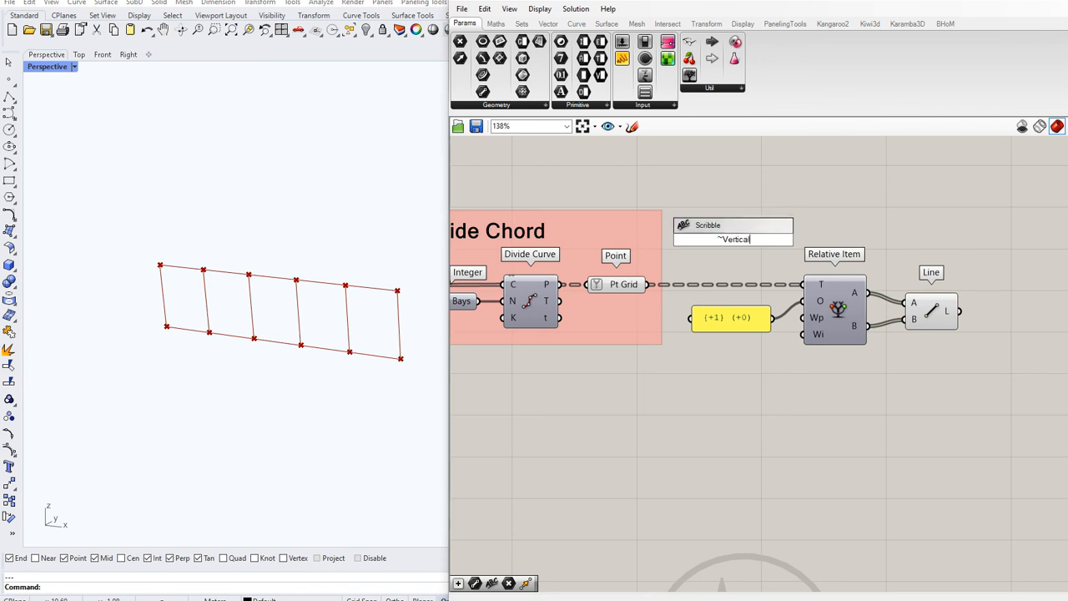
text( Posts)
key(Return)
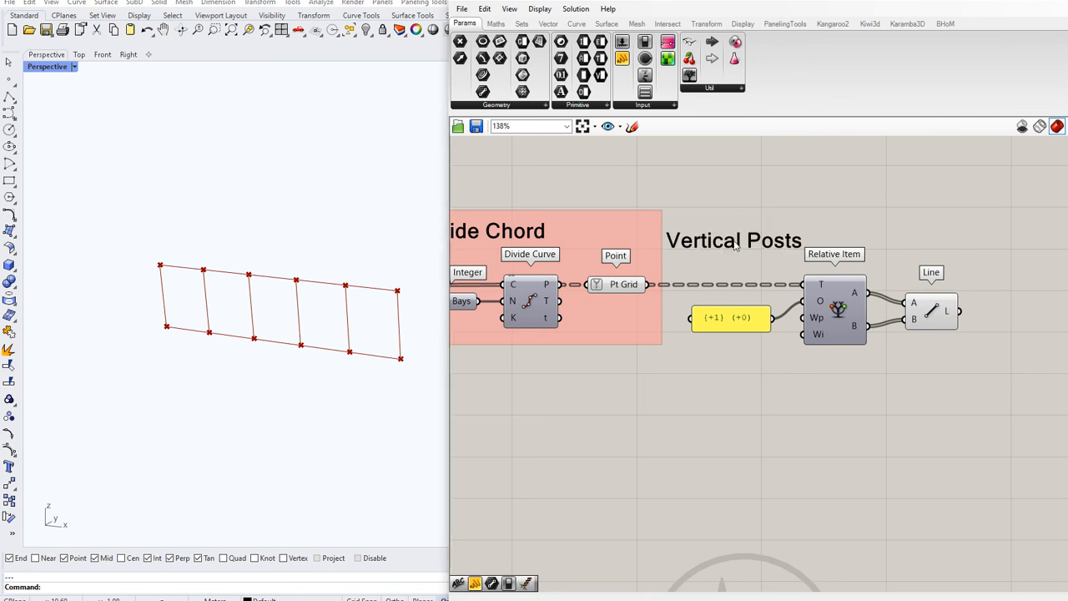
mouse_move(734, 241)
mouse_down()
mouse_move(774, 247)
mouse_move(759, 246)
mouse_up()
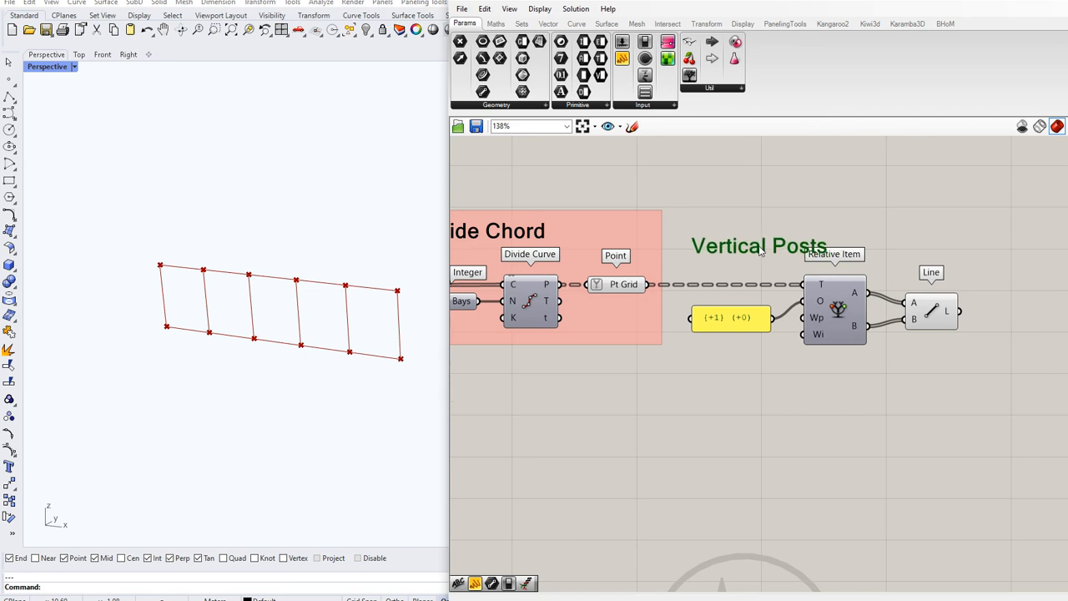
Step: Duplicate the Vertical Posts scribble, offset panel, Relative Item and Line below the originals, and retitle the copy Chords
mouse_move(683, 219)
mouse_down()
mouse_move(911, 387)
mouse_move(985, 404)
mouse_up()
alt+drag(837, 308, 842, 422)
double_click(761, 368)
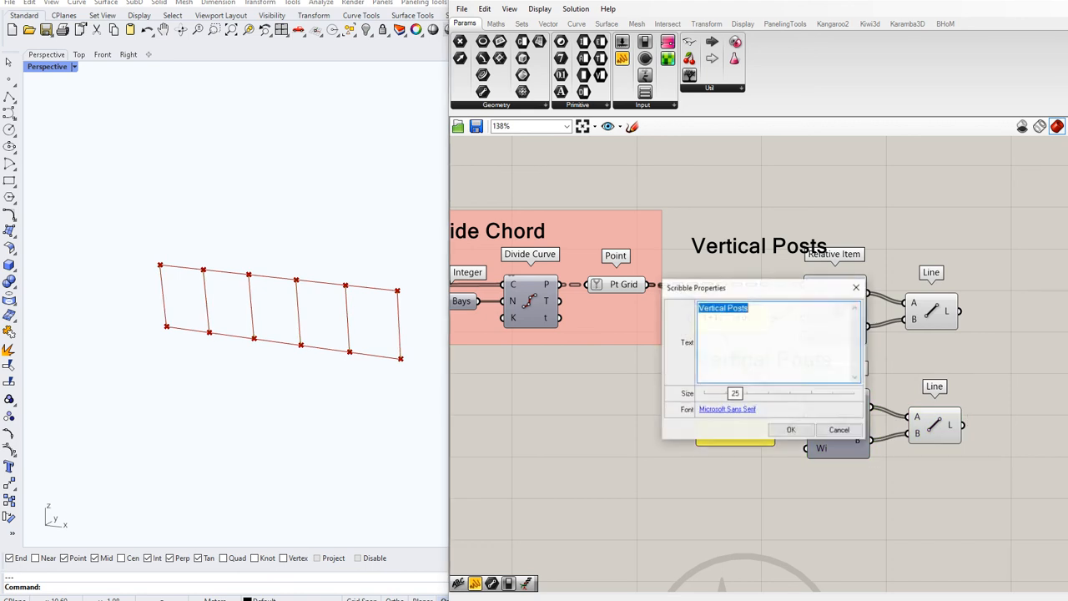
double_click(718, 308)
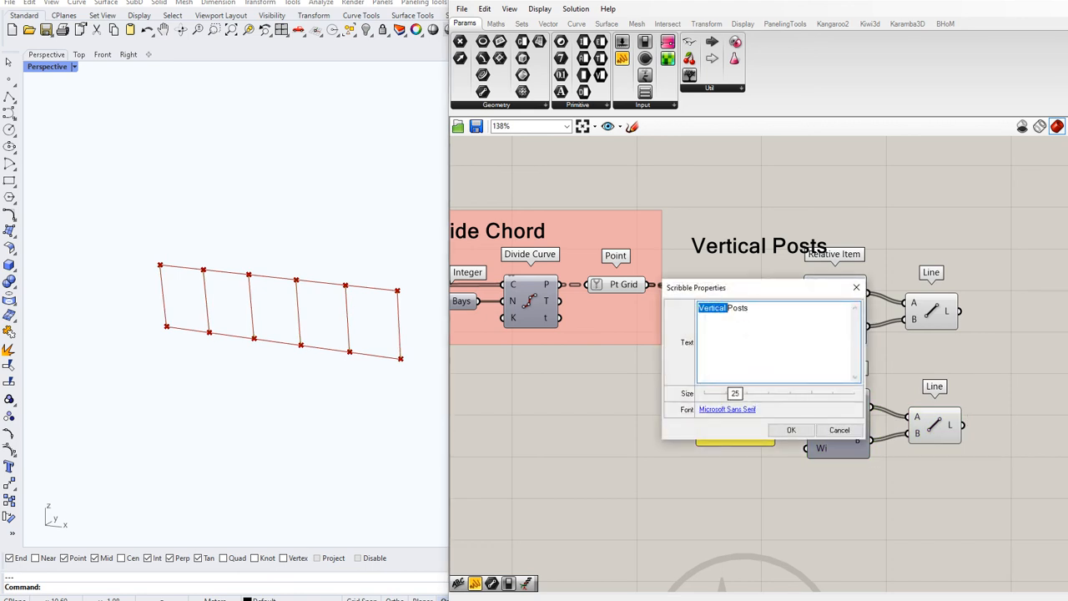
text(Chords)
key(shift+End)
key(Delete)
click(791, 430)
Step: Turn off the preview of the Chords line parameter in the Collect Chords group
scroll(613, 340, down, 5)
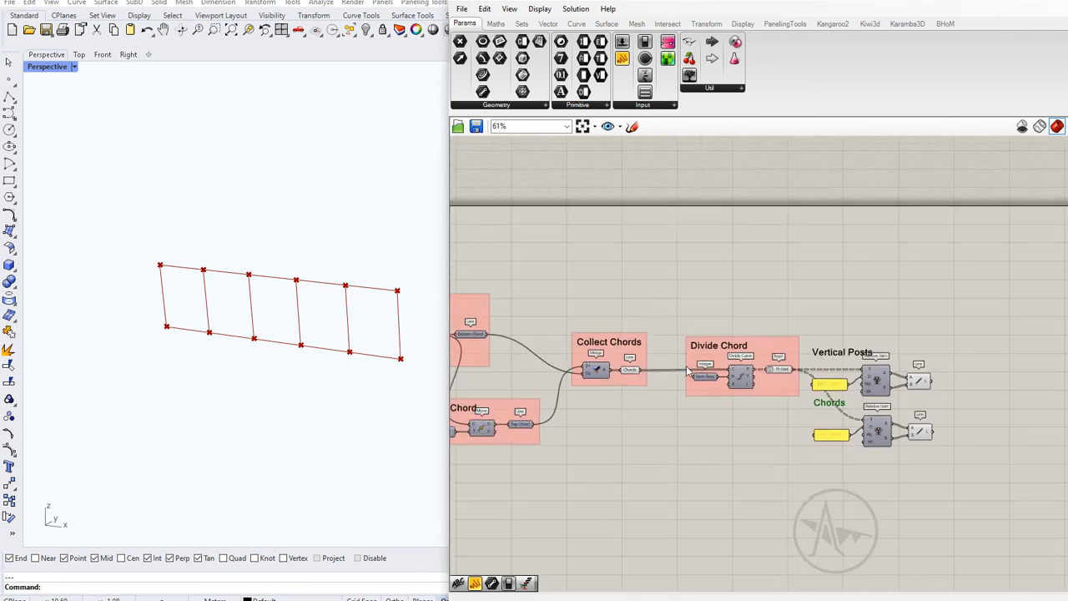
drag(614, 340, 668, 431)
right_click(671, 421)
click(708, 438)
right_drag(755, 464, 639, 430)
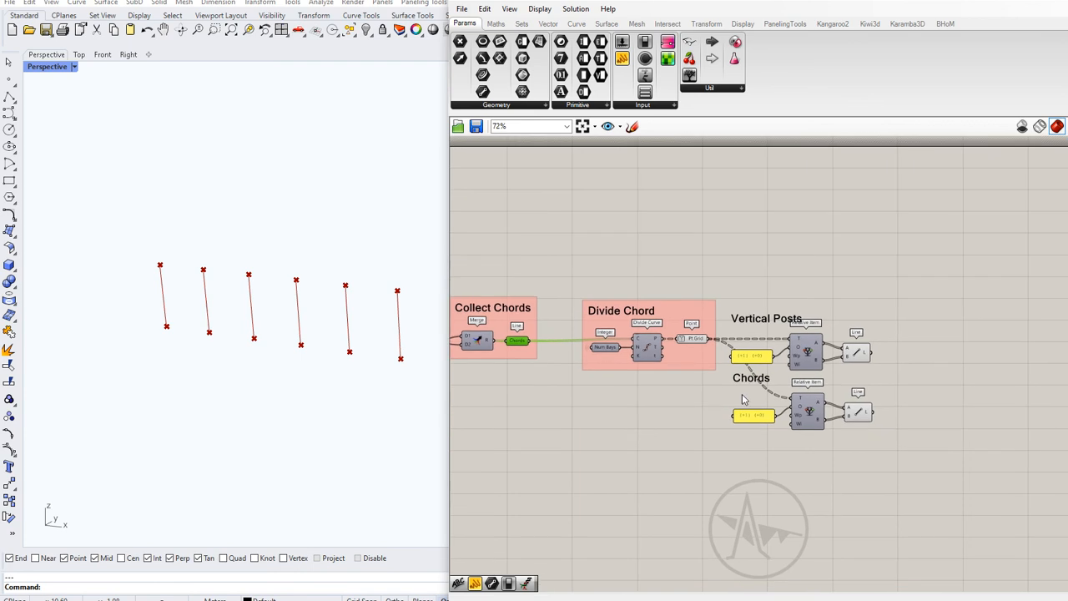
Step: Inspect the options and contents of the Chords line parameter in the Collect Chords group
scroll(869, 421, up, 5)
scroll(869, 422, up, 1)
scroll(844, 443, down, 4)
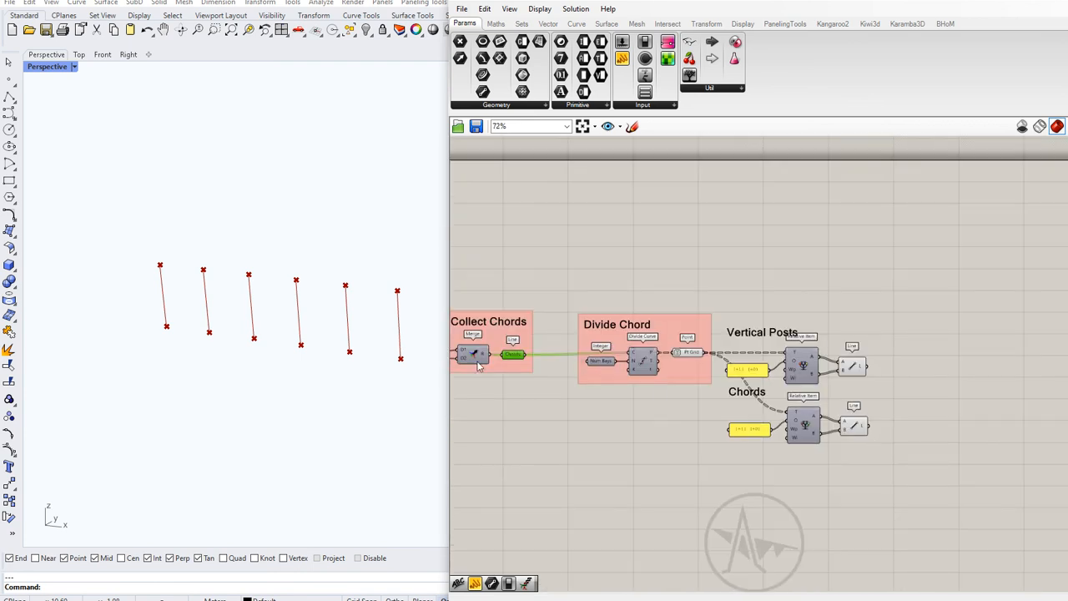
scroll(551, 359, up, 4)
right_click(551, 354)
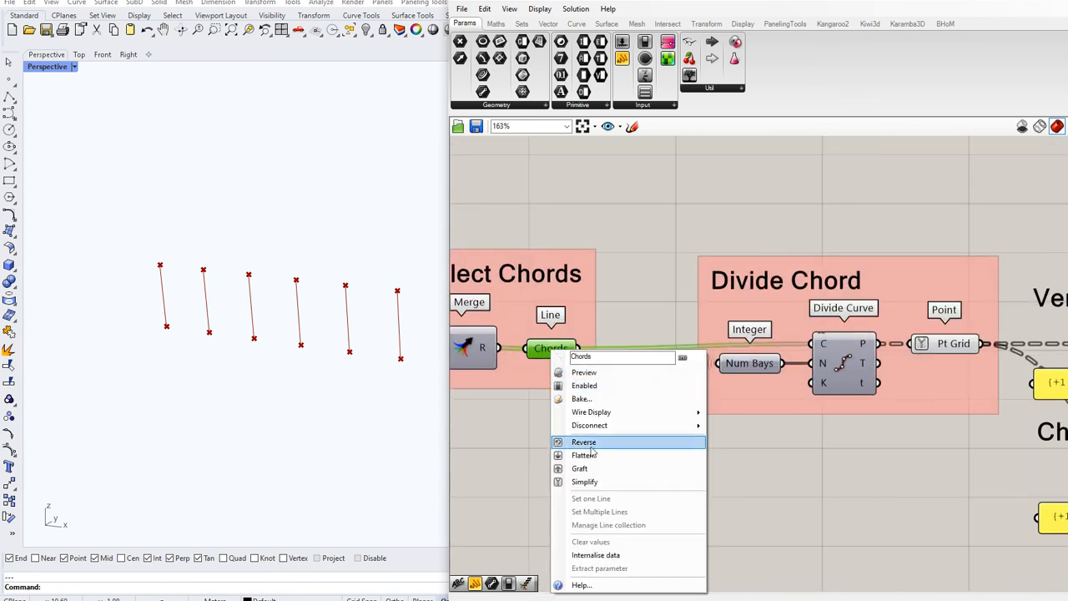
click(522, 423)
mouse_move(548, 351)
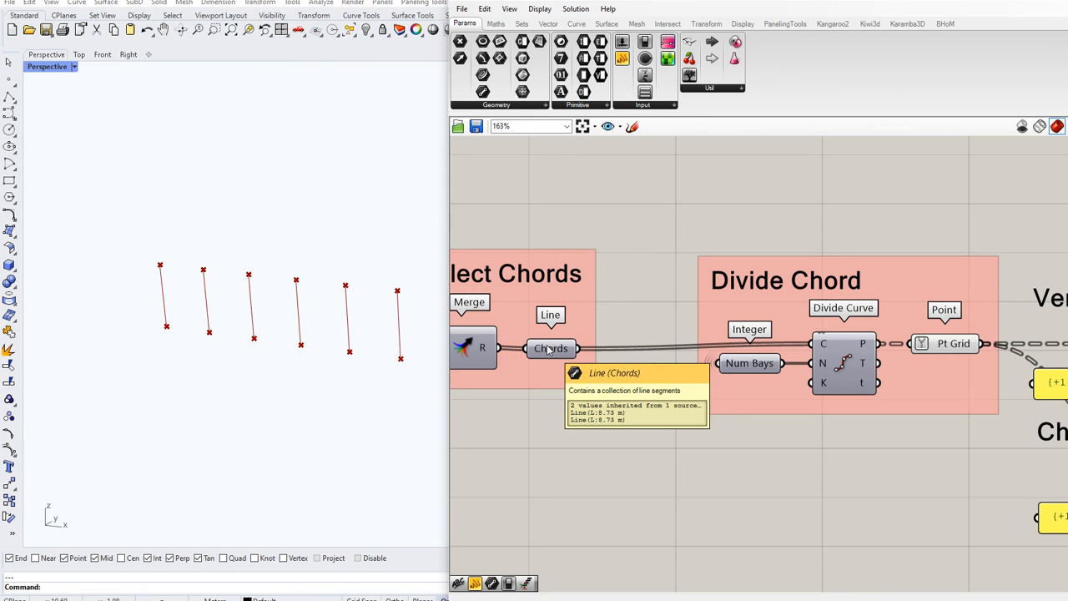
Step: Change the offset panel under the Chords title to {+0} (+1)
scroll(568, 380, down, 4)
scroll(905, 442, up, 3)
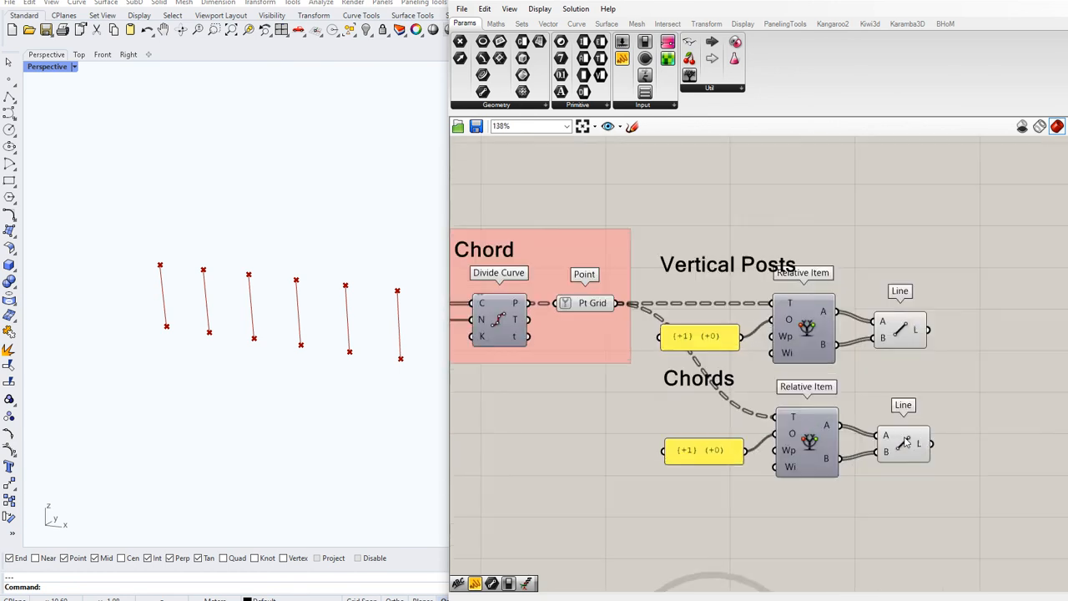
scroll(905, 441, up, 1)
right_drag(853, 479, 791, 403)
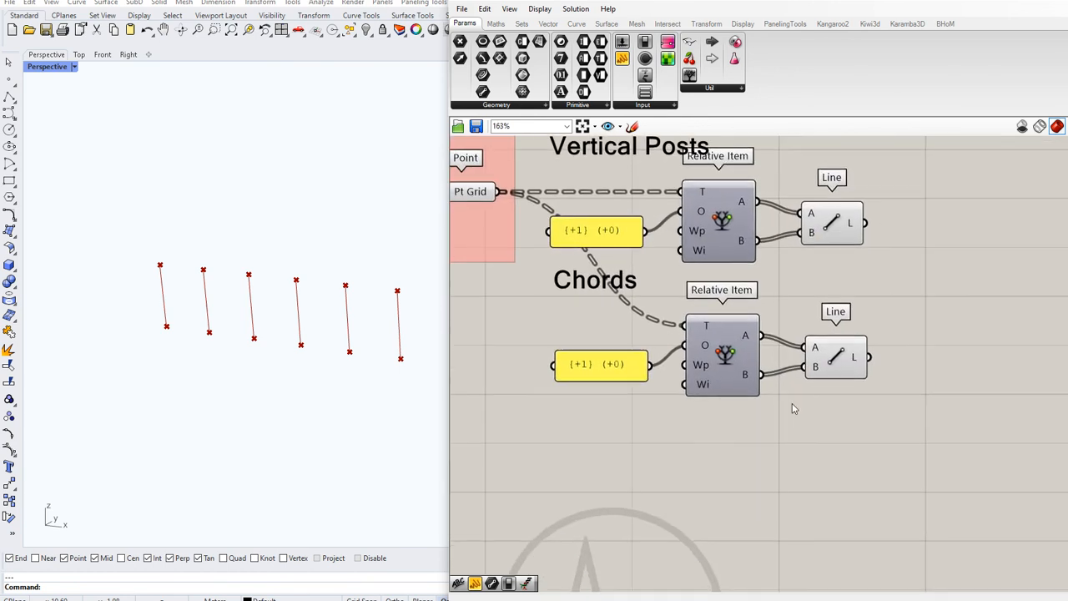
right_click(604, 377)
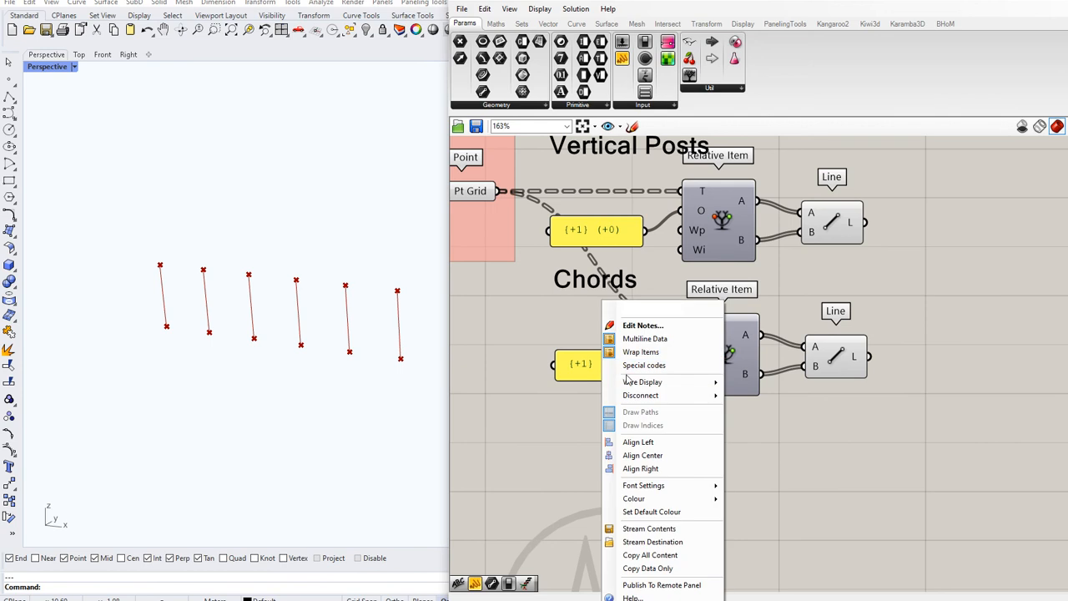
click(639, 329)
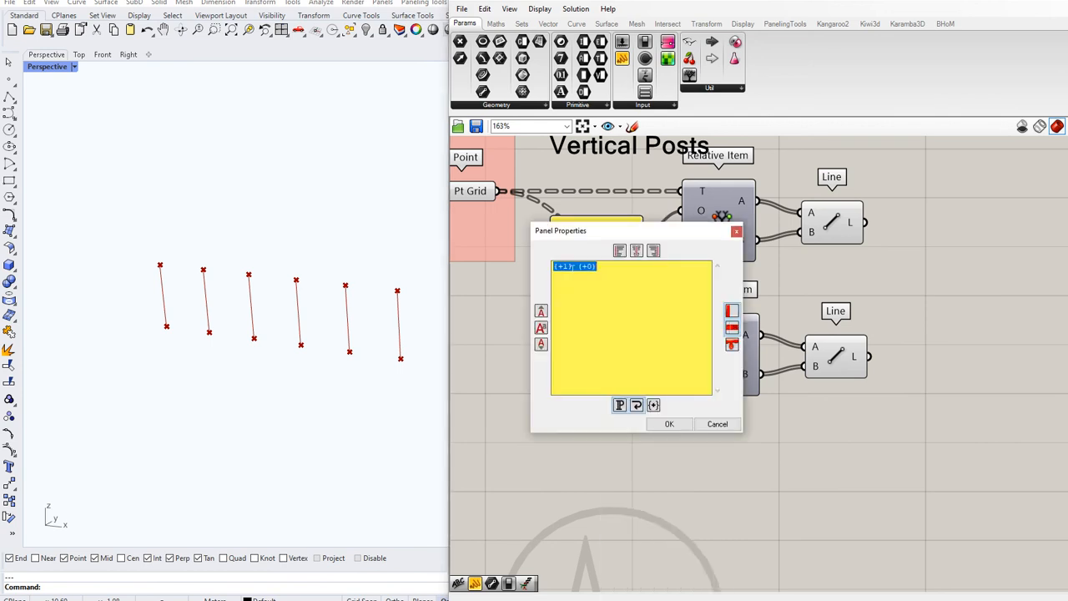
click(570, 265)
double_click(589, 266)
text(1)
click(669, 424)
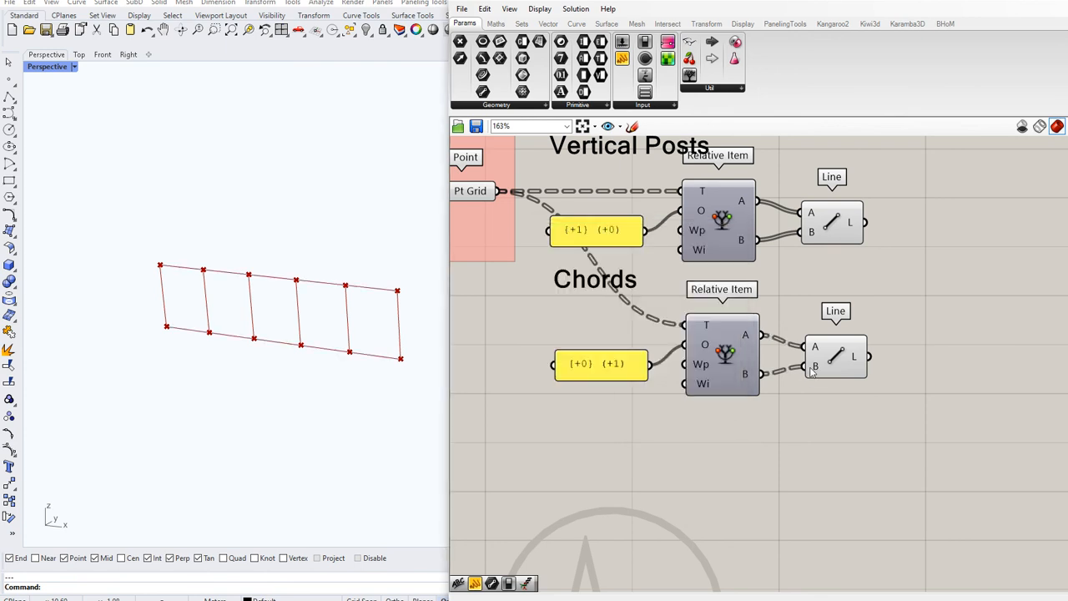
Step: Duplicate the Chords scribble, offset panel, Relative Item and Line below the originals, and retitle the copy Diagonals
scroll(814, 378, down, 2)
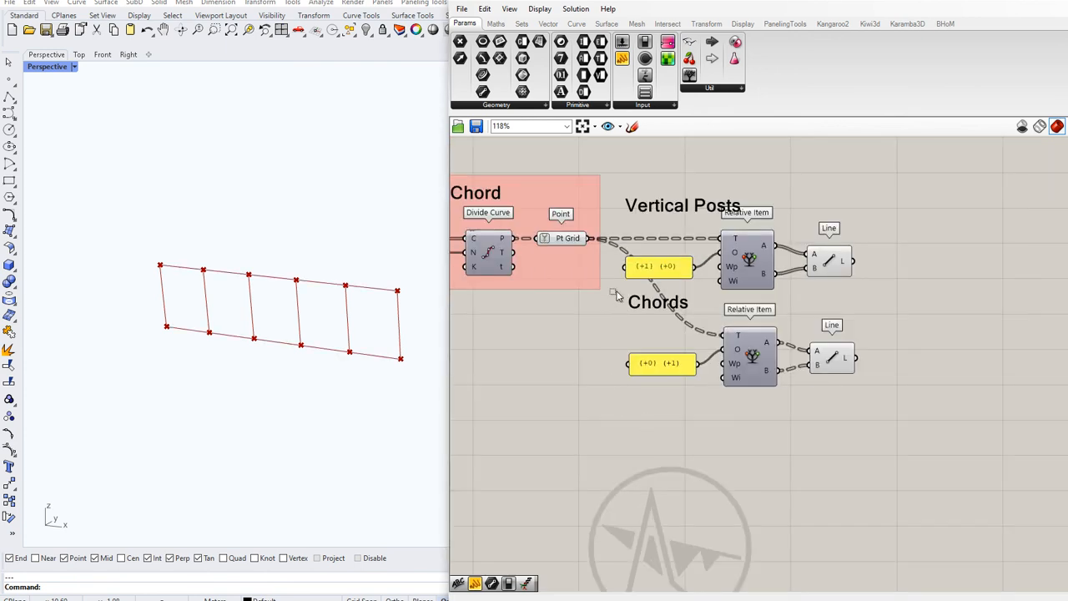
drag(616, 293, 872, 428)
key(ctrl+c)
key(ctrl+v)
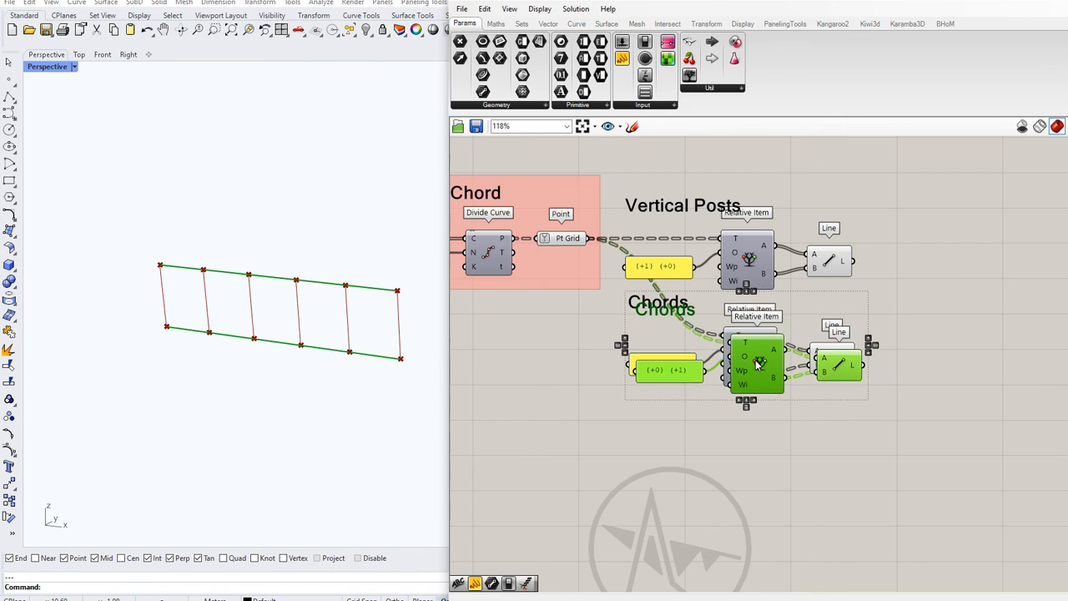
drag(668, 308, 677, 426)
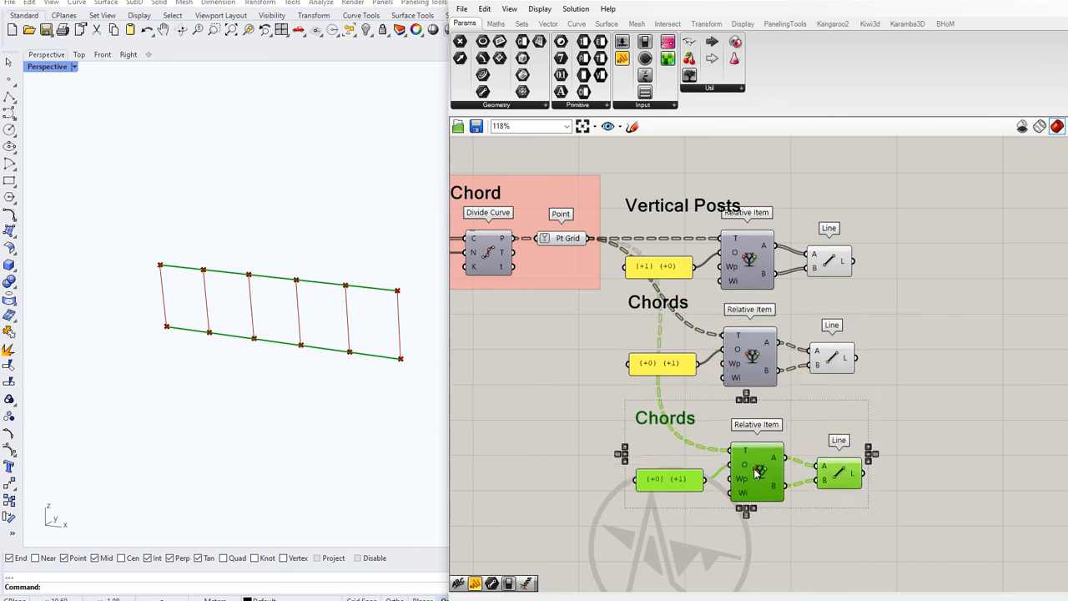
double_click(672, 419)
text(Diagonals)
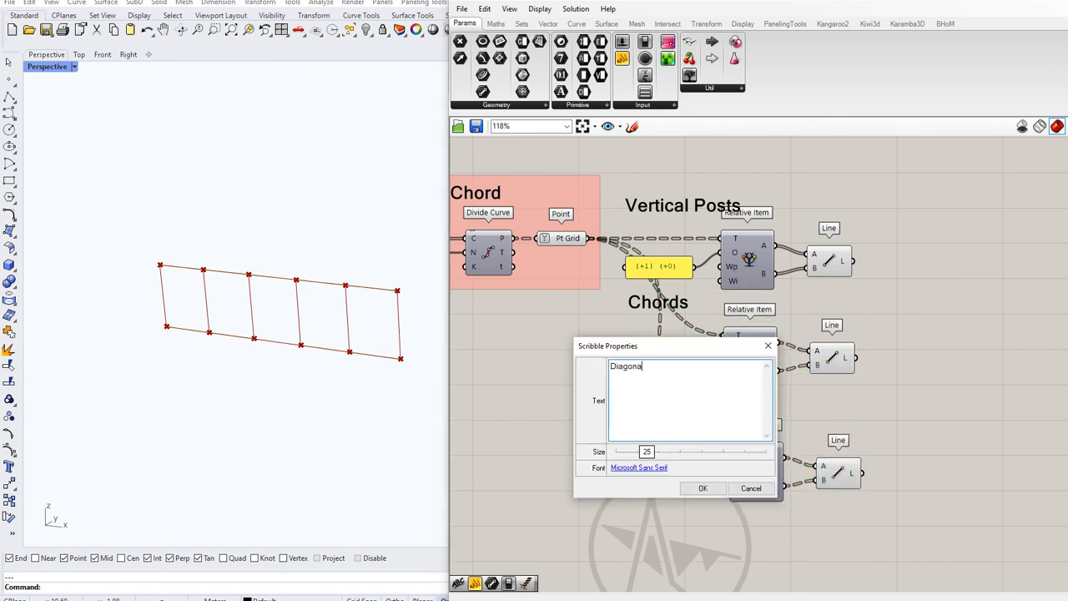
click(702, 488)
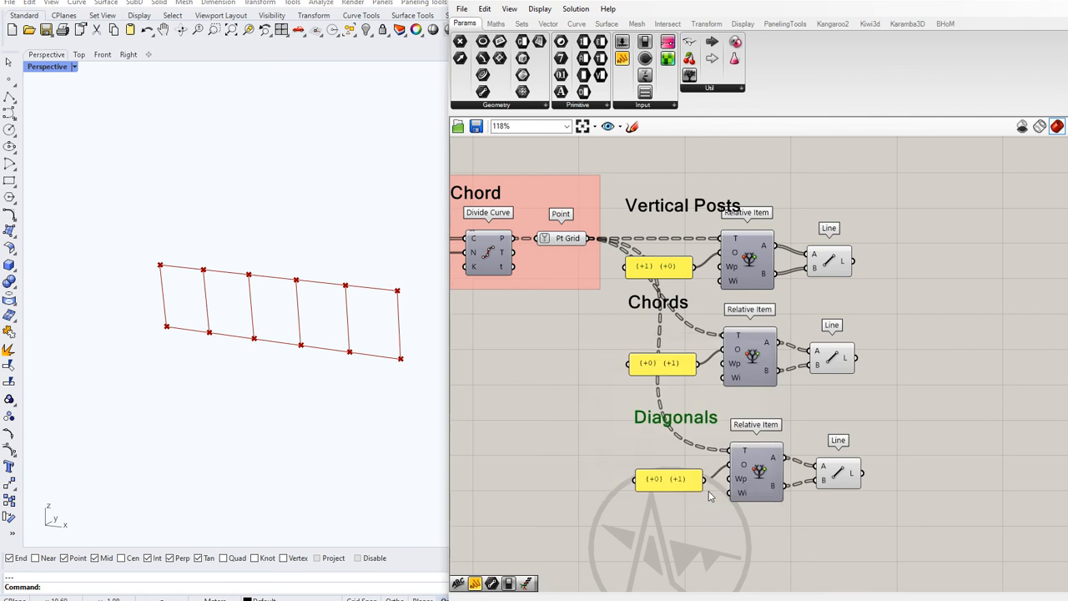
Step: Set the offset panel under Diagonals to {+1} (+1) and change the title to Diagonals \\\
right_click(661, 482)
click(698, 325)
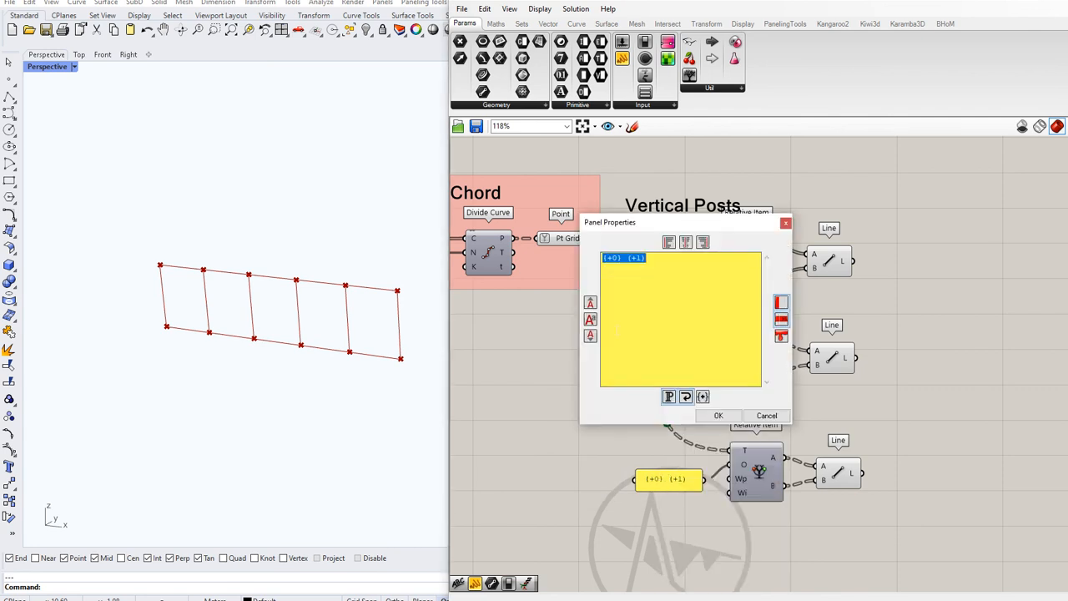
click(617, 257)
click(717, 415)
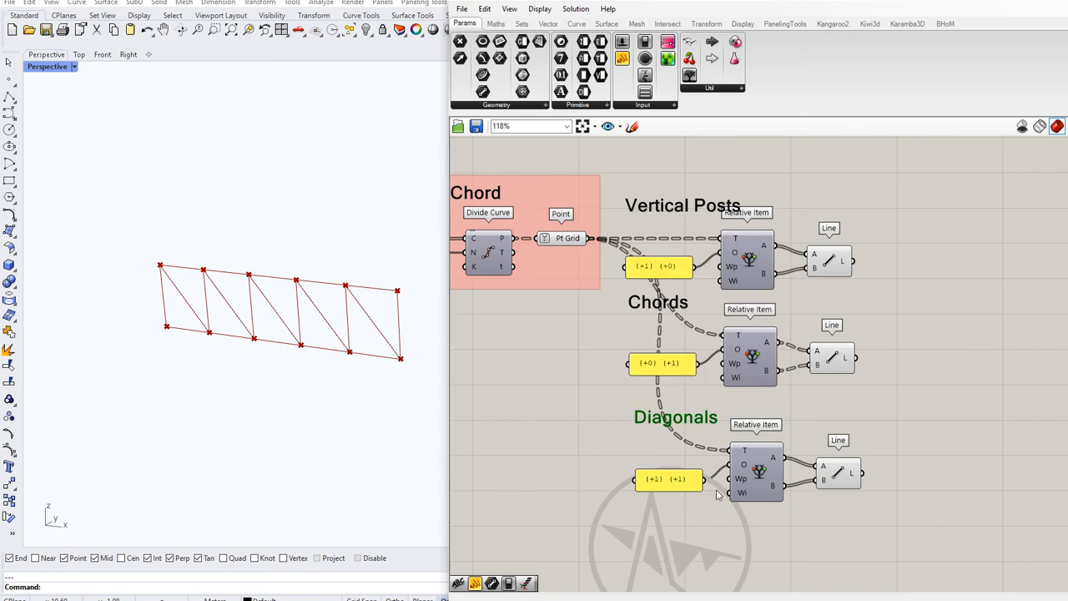
double_click(705, 419)
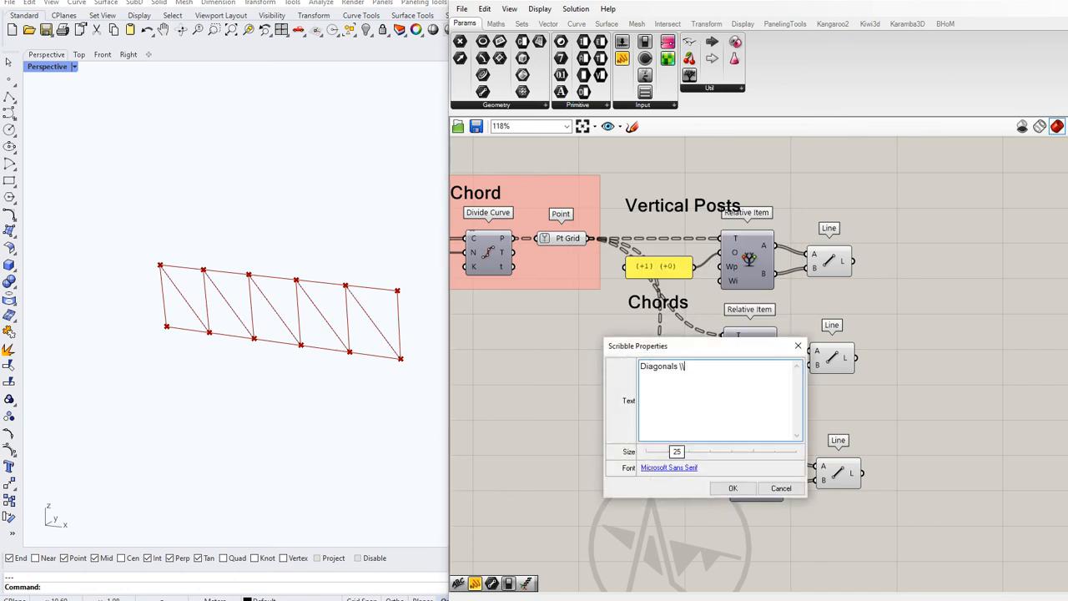
click(744, 489)
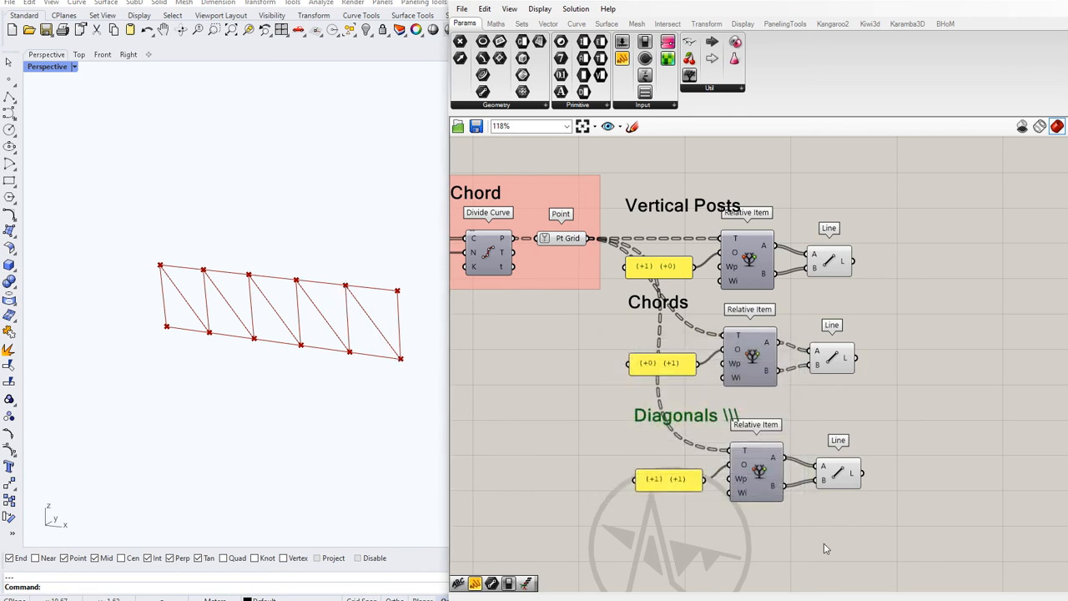
drag(878, 532, 607, 397)
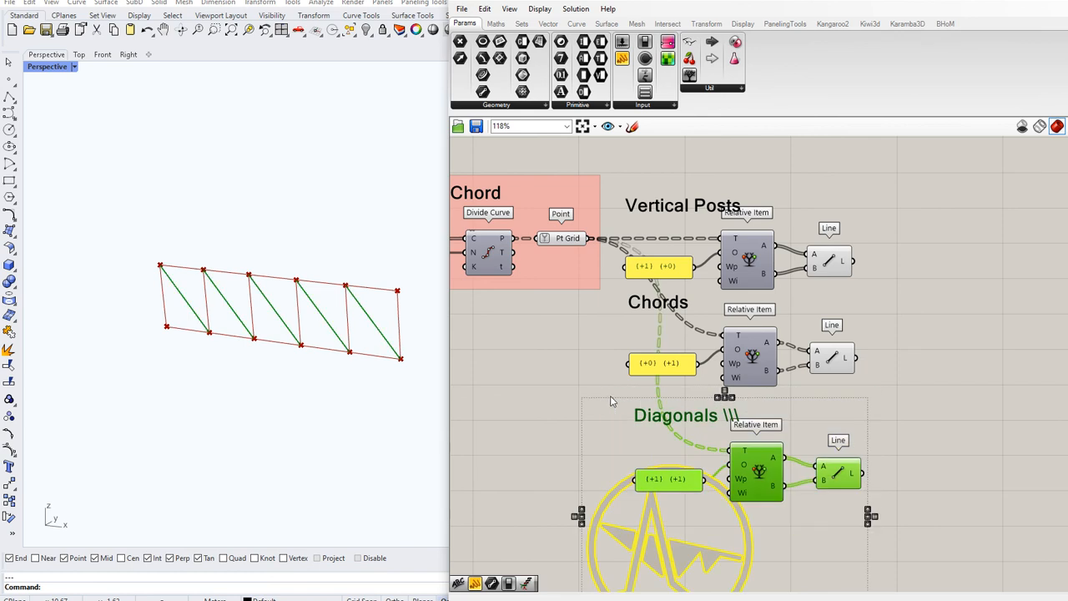
scroll(705, 425, down, 6)
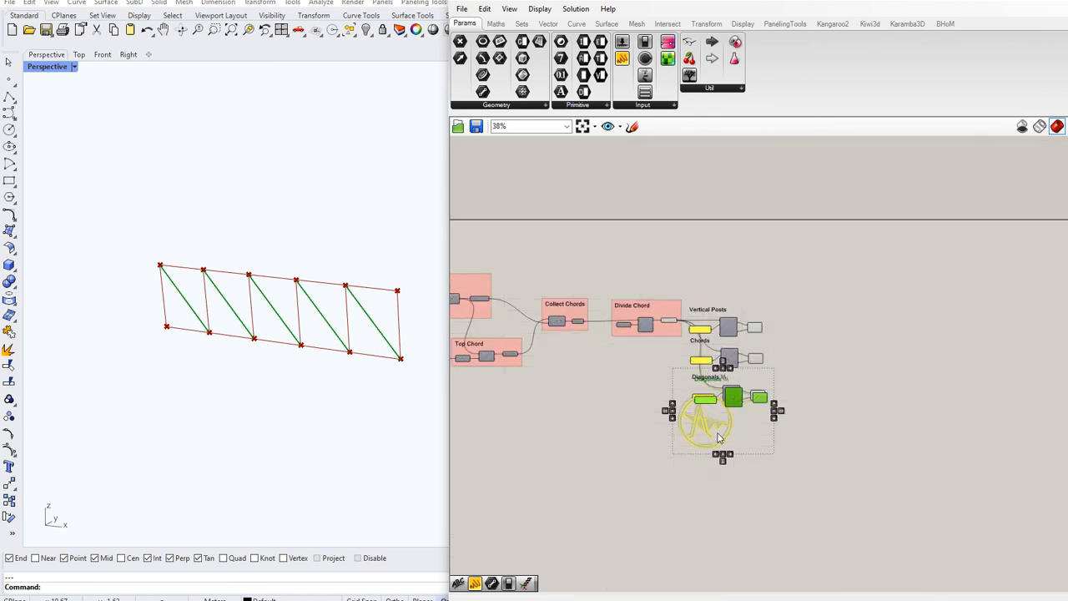
scroll(719, 437, up, 4)
mouse_move(720, 437)
alt+mouse_down()
mouse_move(713, 531)
mouse_move(713, 437)
alt+mouse_up()
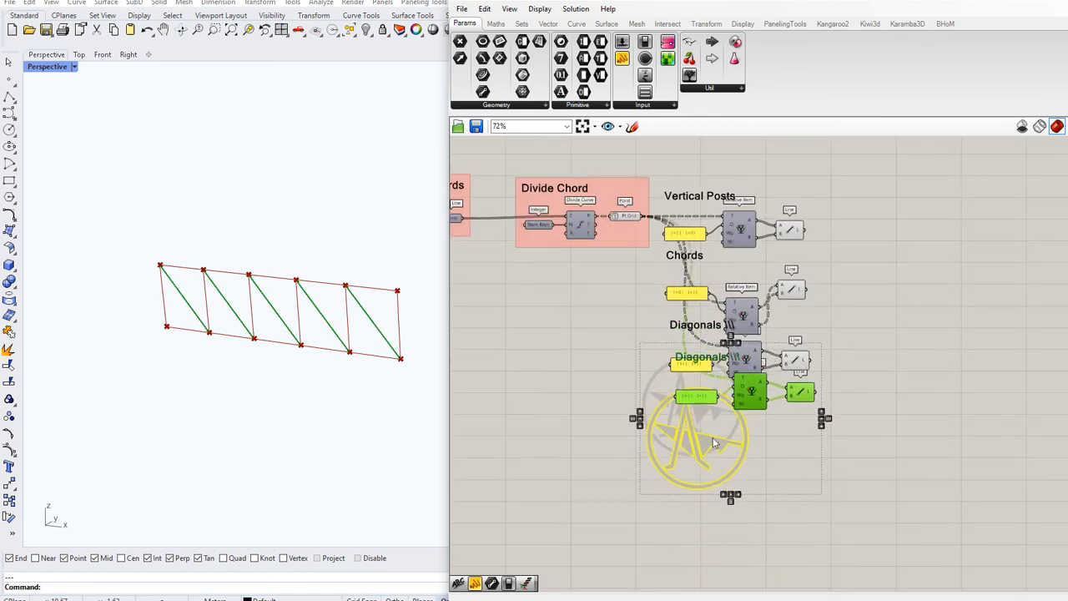
key(Escape)
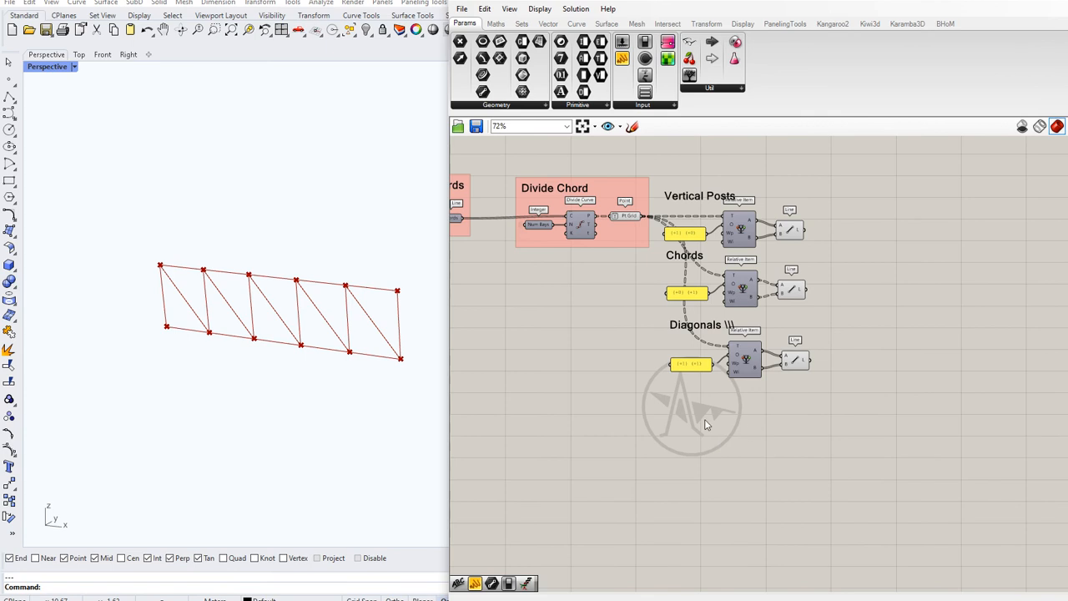
Step: Duplicate the Diagonals \\\ scribble, panel, Relative Item and Line below the originals, and retitle the copy Diagonals ///
drag(634, 317, 856, 411)
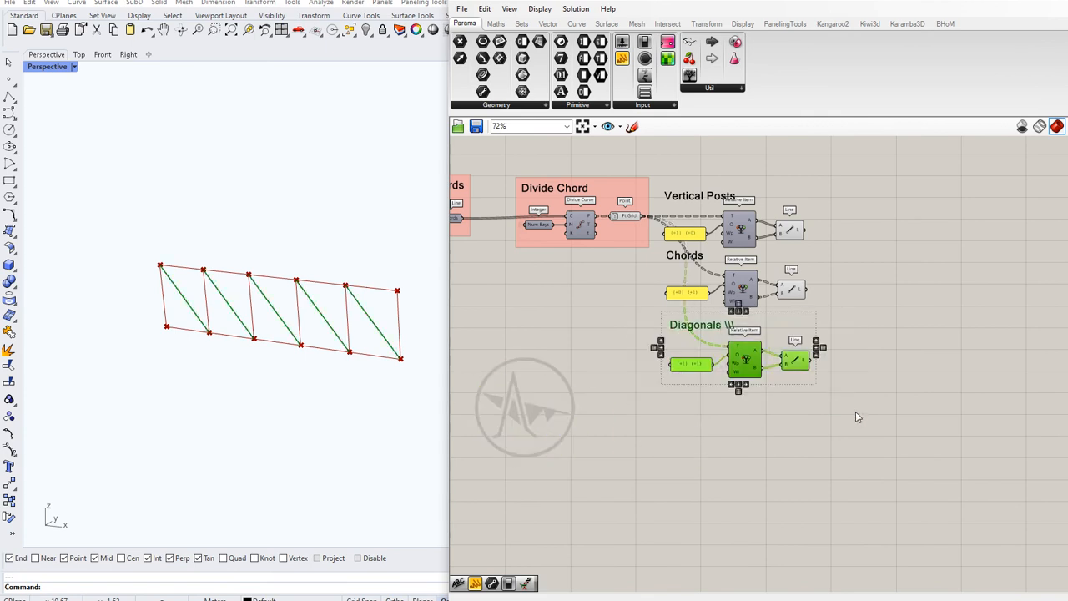
alt+drag(745, 360, 745, 427)
click(701, 447)
scroll(692, 410, up, 4)
double_click(710, 365)
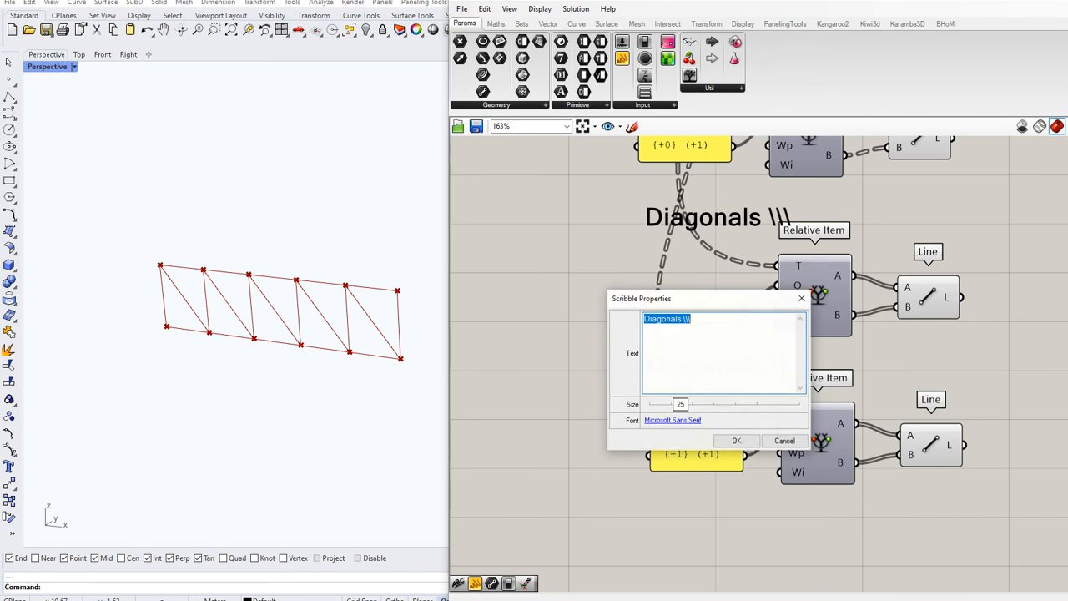
click(685, 318)
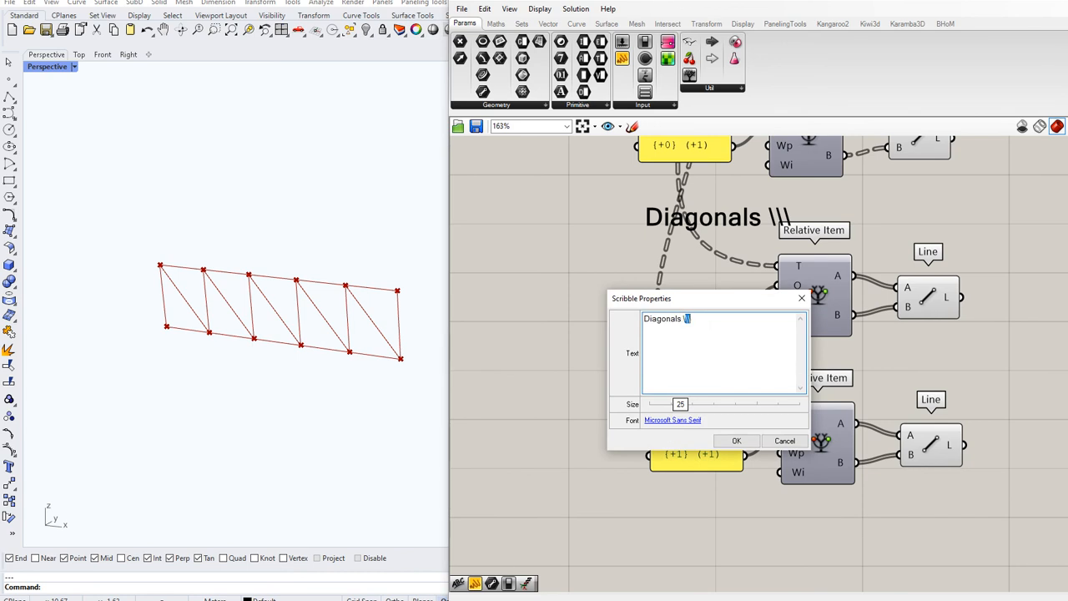
key(BackSpace)
click(736, 441)
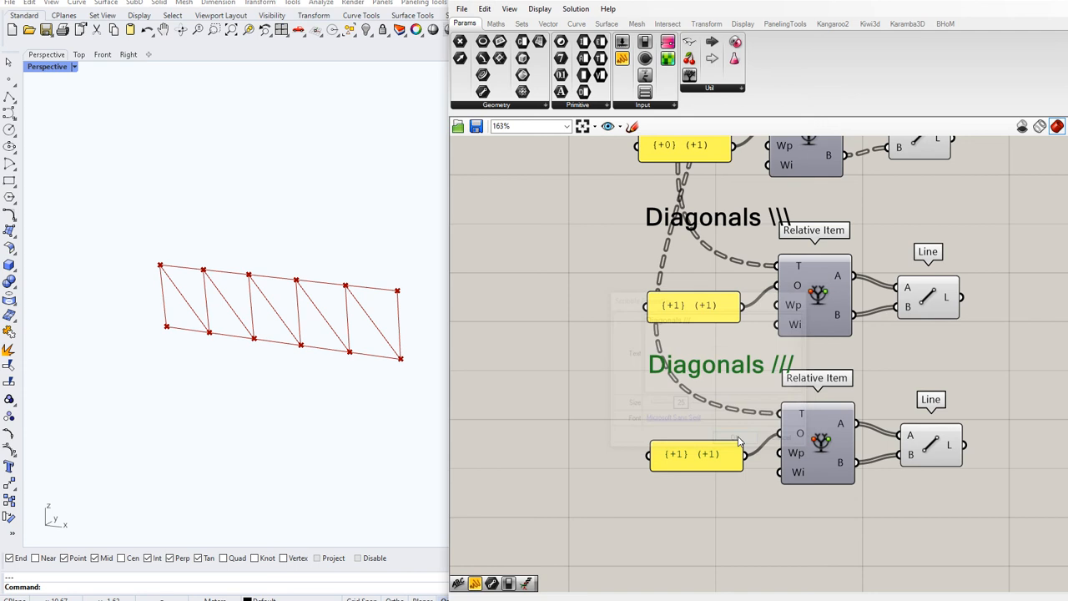
Step: Set the offset panel under Diagonals /// to {+1} (-1)
double_click(721, 457)
click(675, 396)
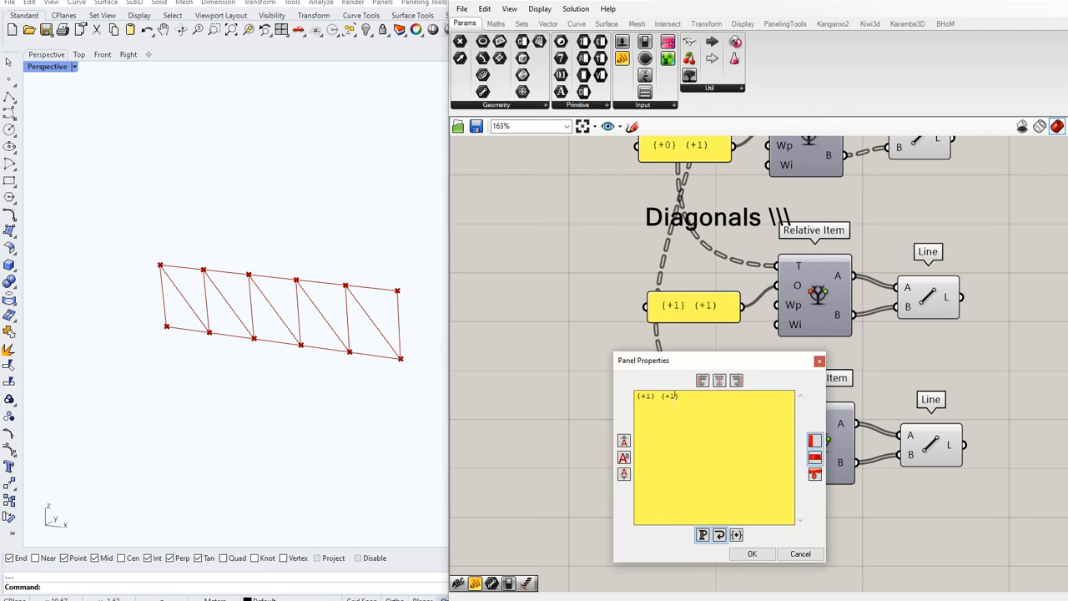
key(BackSpace)
key(BackSpace)
text(-1)
click(752, 554)
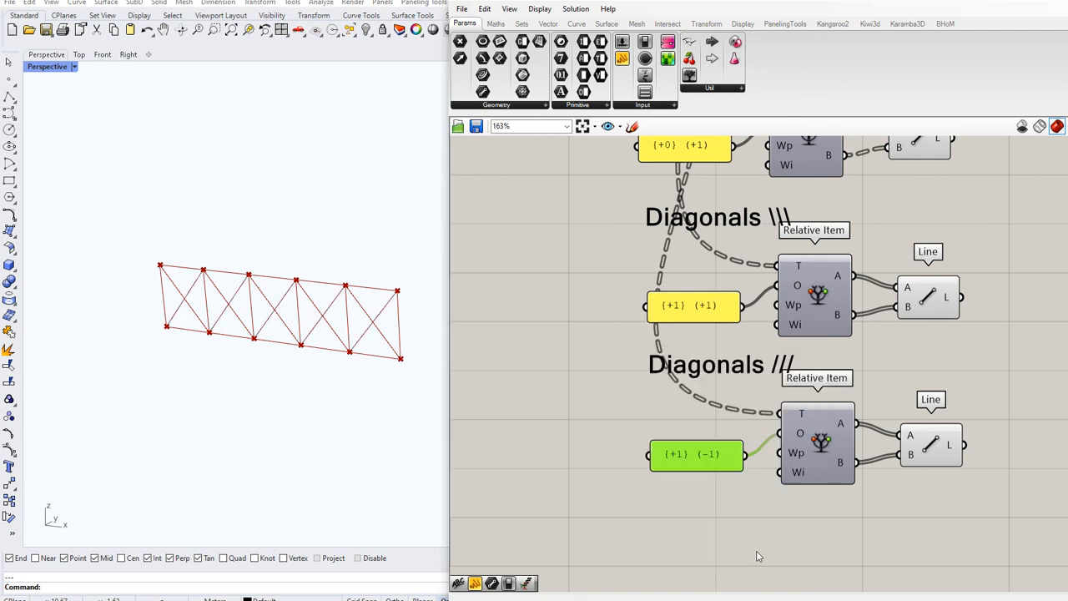
Step: Group the Vertical Posts, Chords, Diagonals \\\ and Diagonals /// titles together with their panels, Relative Items and Lines
click(945, 449)
scroll(864, 489, down, 5)
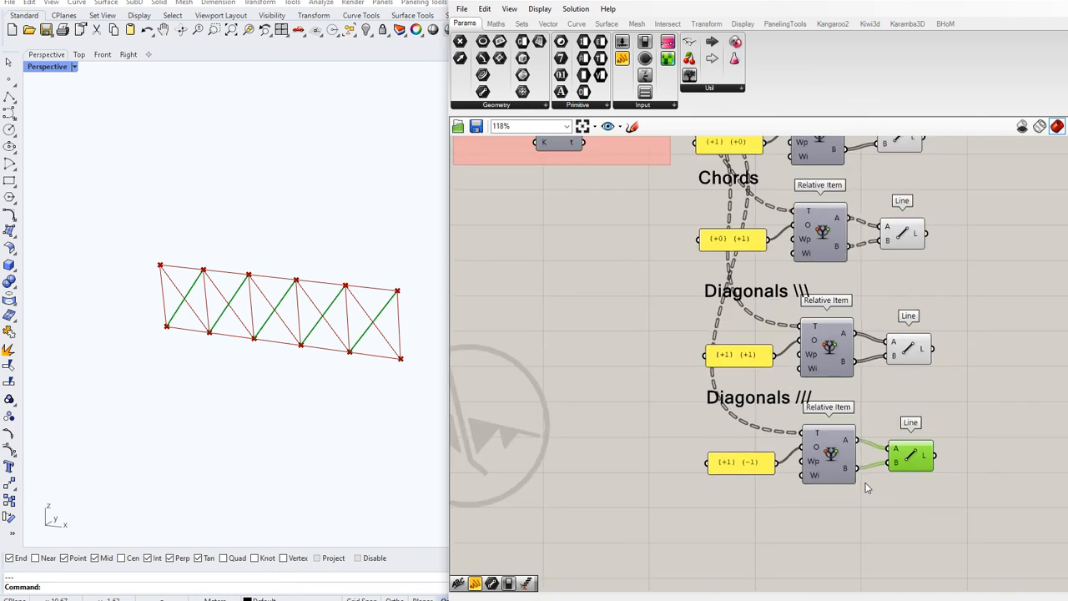
drag(733, 164, 968, 525)
key(ctrl+g)
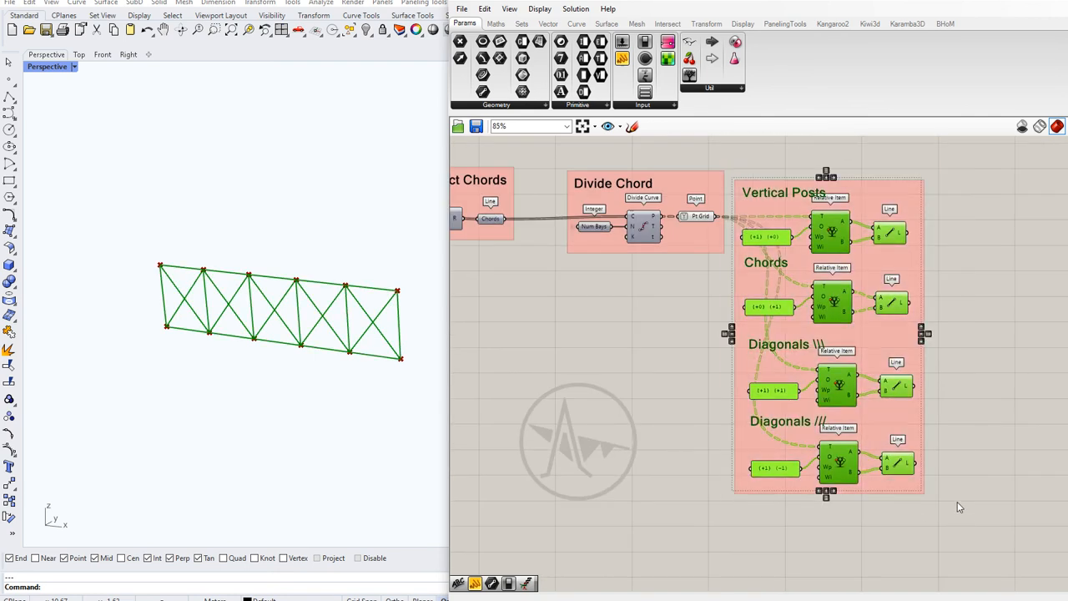
click(957, 502)
Step: Add a Line parameter fed by the Vertical Posts Line output and name it Posts
scroll(935, 401, down, 2)
scroll(917, 292, up, 4)
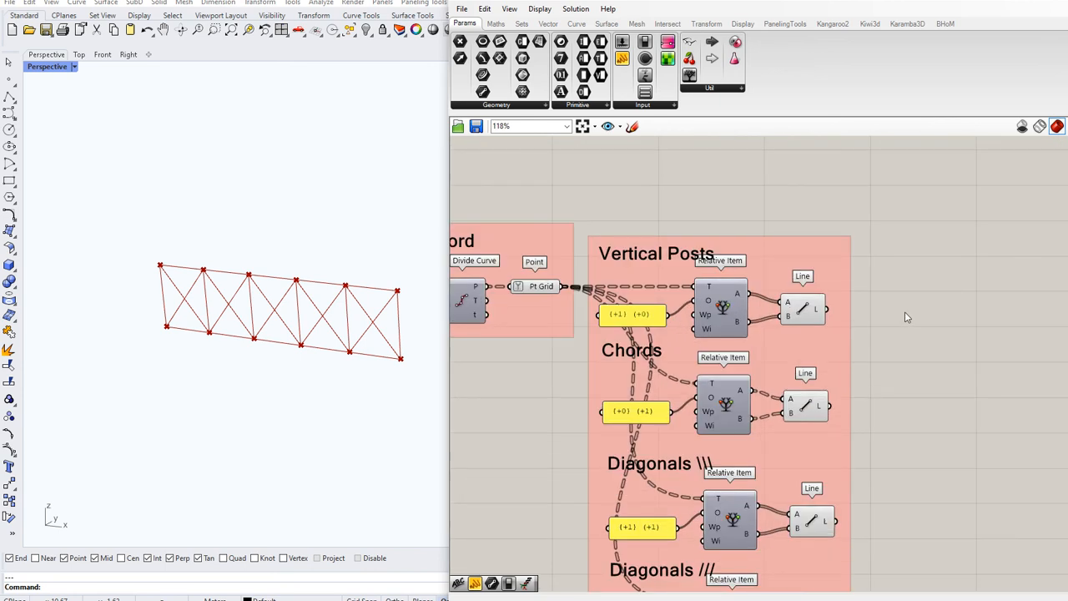
double_click(906, 316)
text(line)
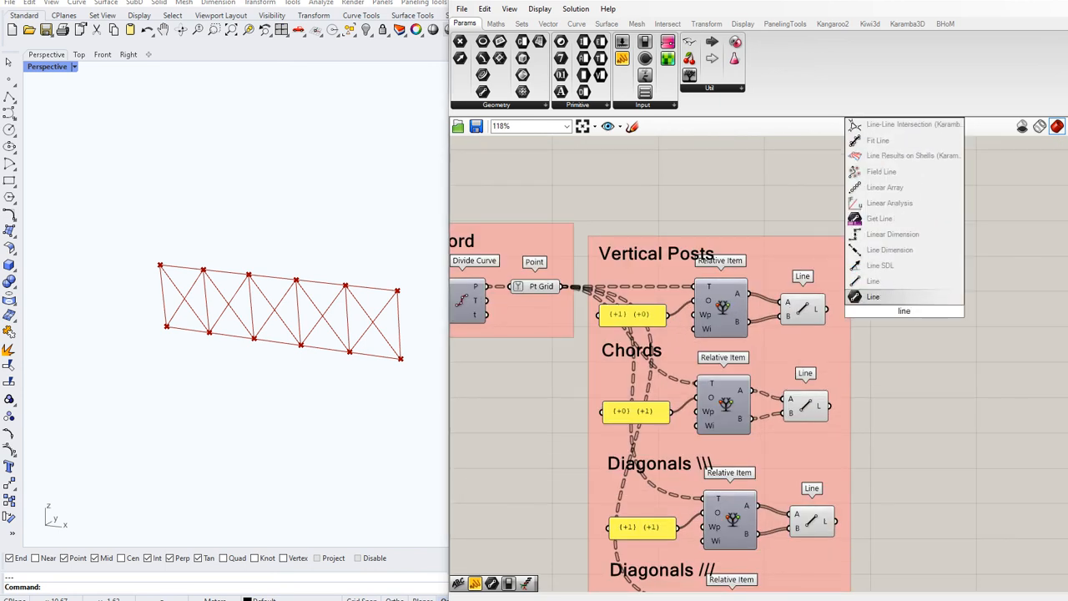
drag(826, 313, 877, 310)
right_click(900, 310)
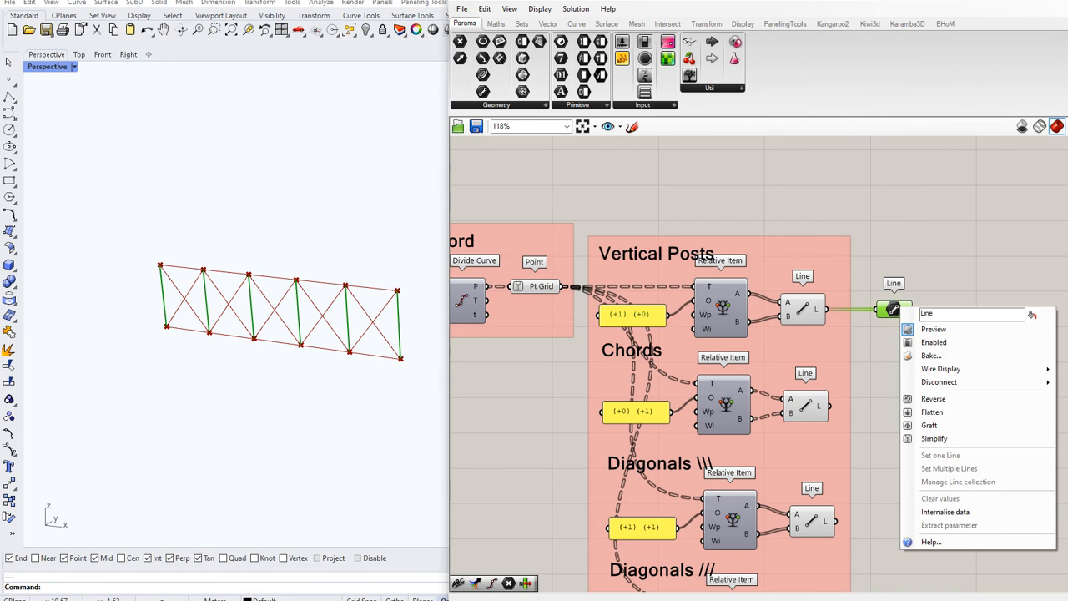
text(Posts)
click(940, 290)
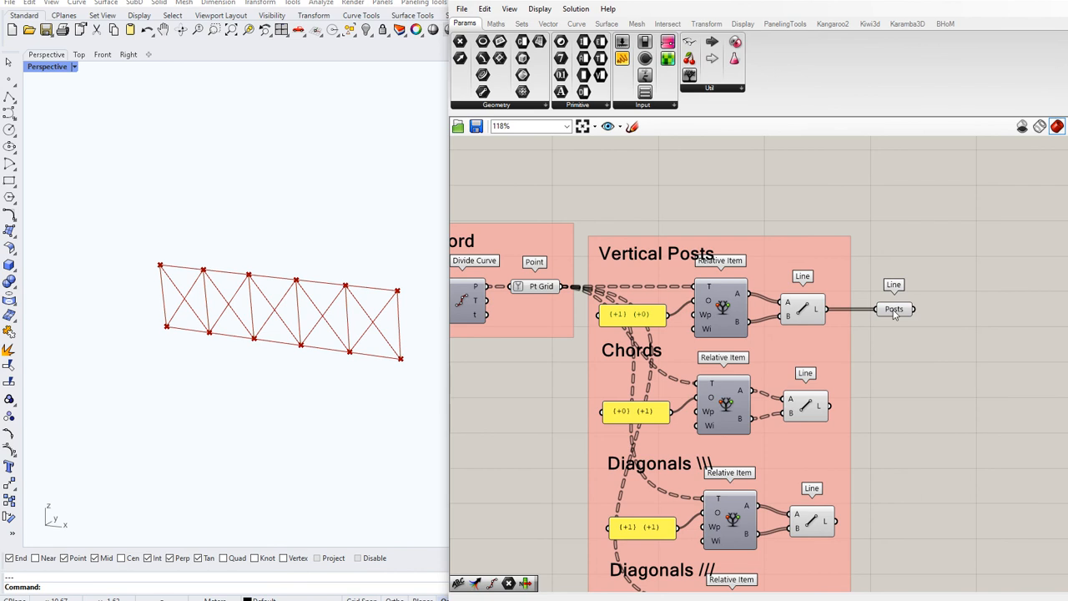
Step: Duplicate the Posts parameter, feed the copy from the Chords Line output and rename it Chords
click(893, 310)
alt+drag(894, 311, 829, 405)
right_click(887, 408)
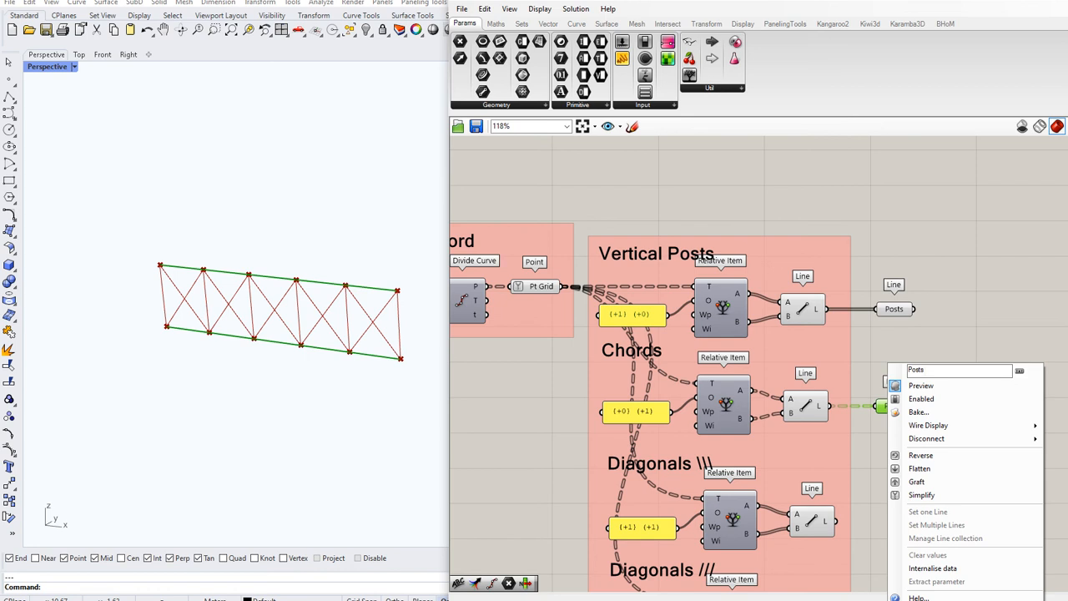
key(ctrl+a)
text(C)
key(Return)
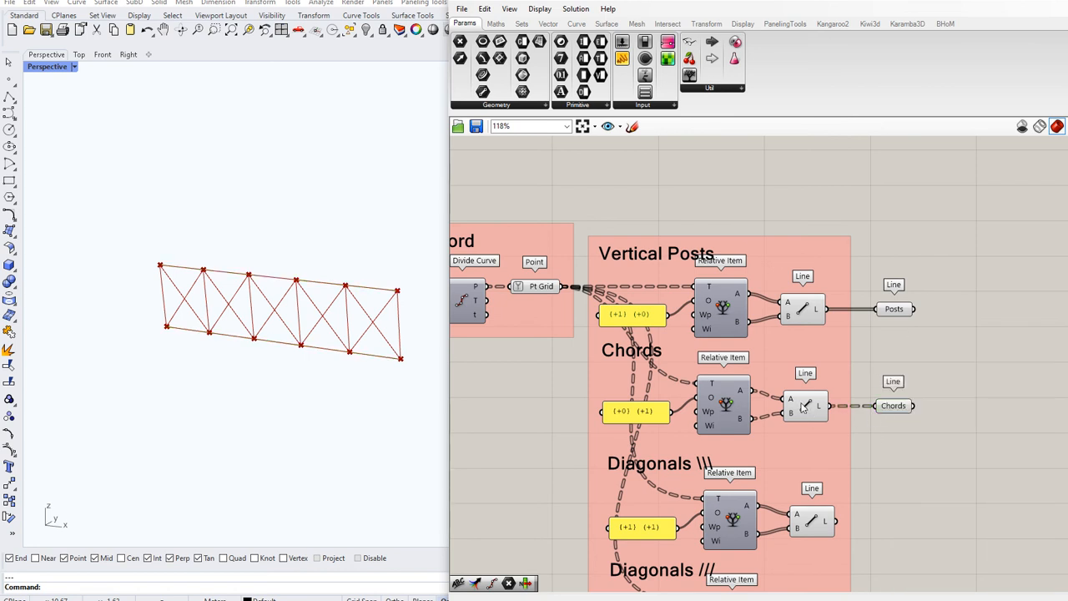
Step: Duplicate the Chords parameter, feed the copy from the Diagonals \\\ Line output and rename it Diagonals \\\
click(893, 407)
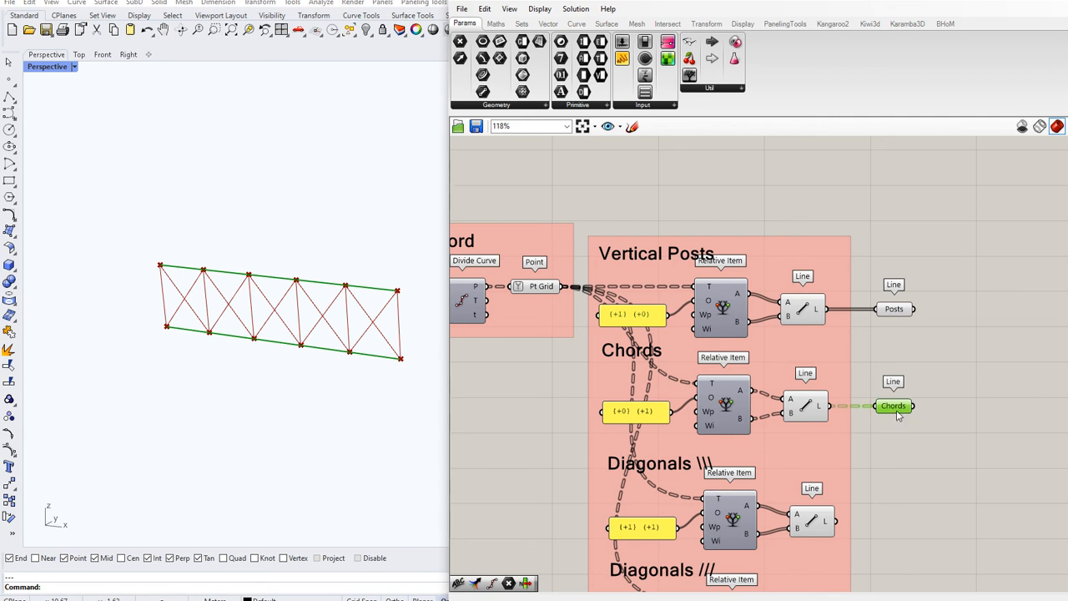
alt+drag(900, 415, 841, 523)
right_click(895, 528)
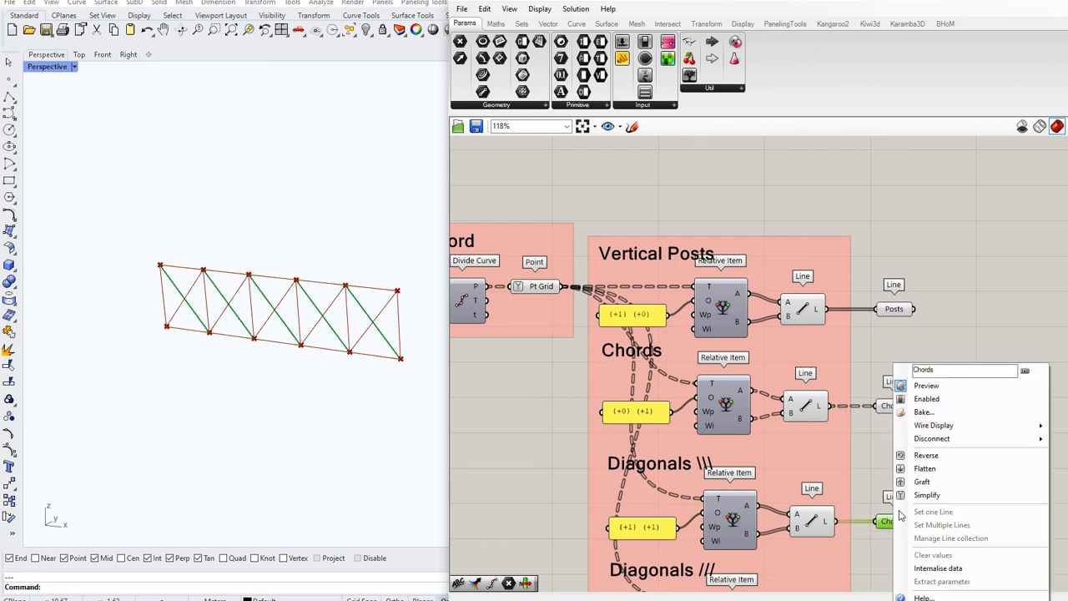
key(ctrl+a)
text(Diagonals \\\)
key(Return)
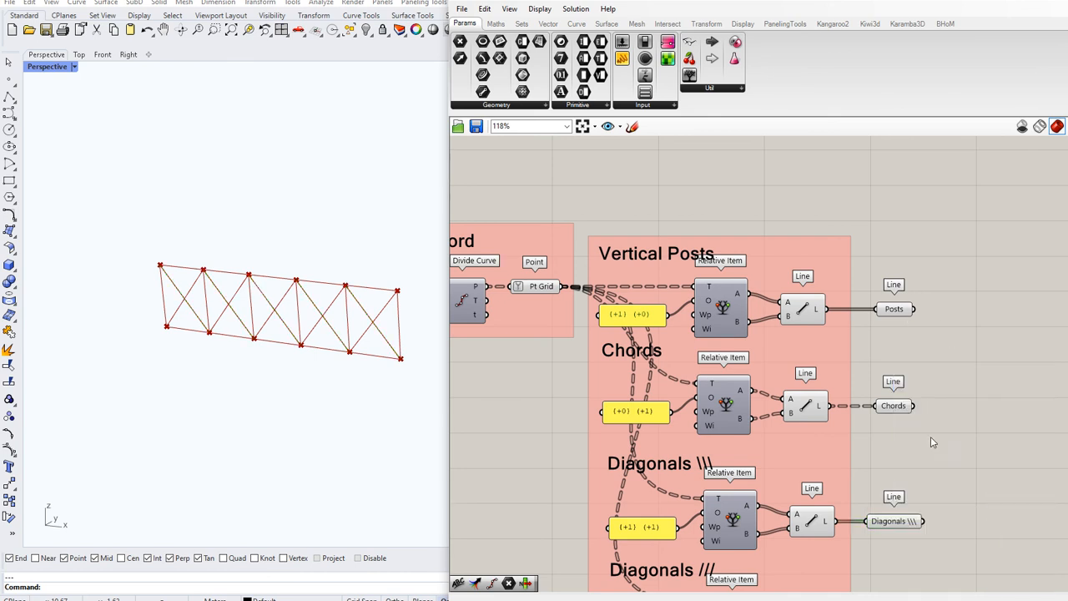
Step: Duplicate the Diagonals \\\ parameter, feed the copy from the Diagonals /// Line output and rename it Diagonals ///
right_drag(932, 440, 901, 251)
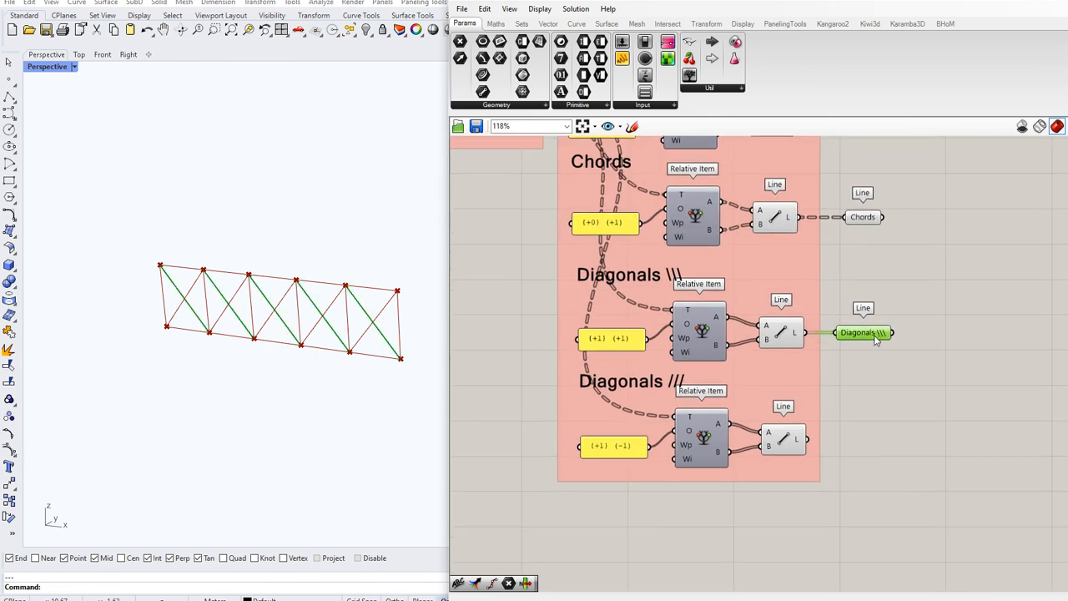
alt+drag(876, 338, 807, 439)
right_click(867, 446)
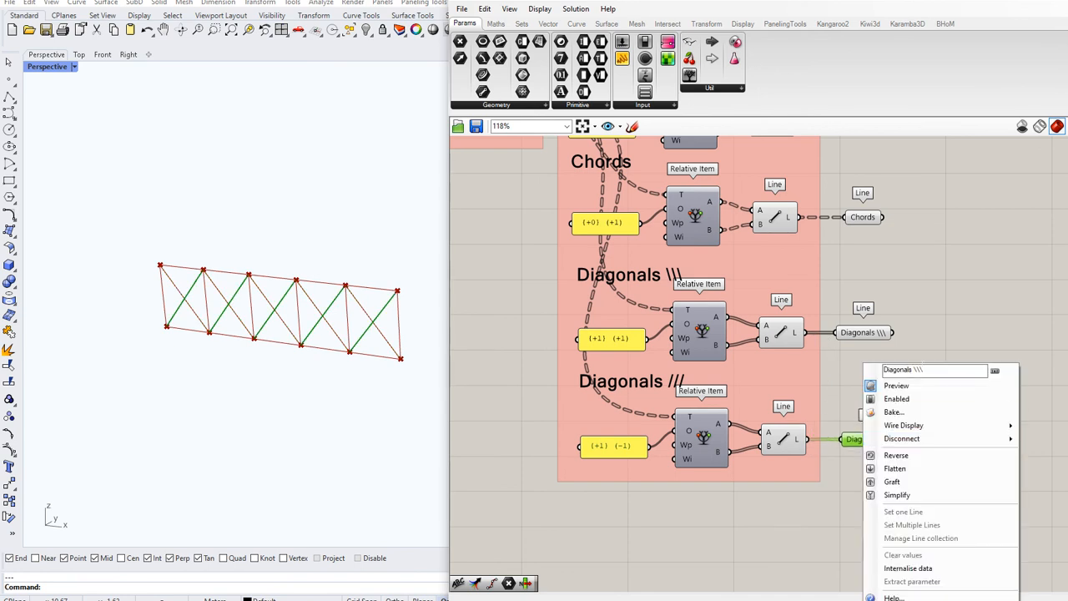
text(///)
click(963, 335)
Step: Turn off the preview of the four Line components, keeping it on only for the Posts, Chords and two Diagonals parameters
scroll(800, 498, down, 3)
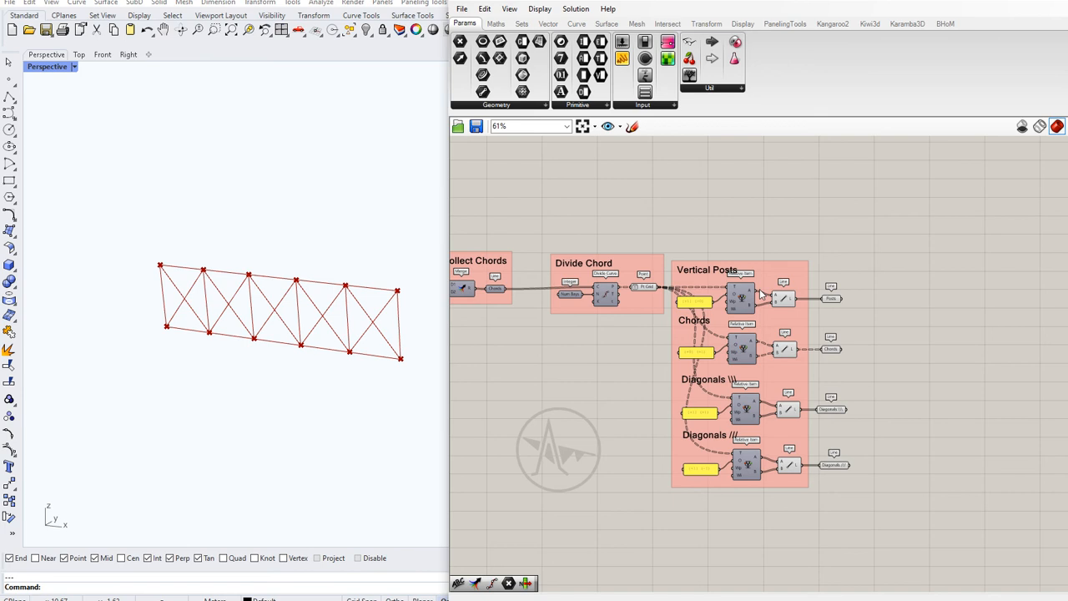
drag(788, 298, 881, 522)
right_click(883, 531)
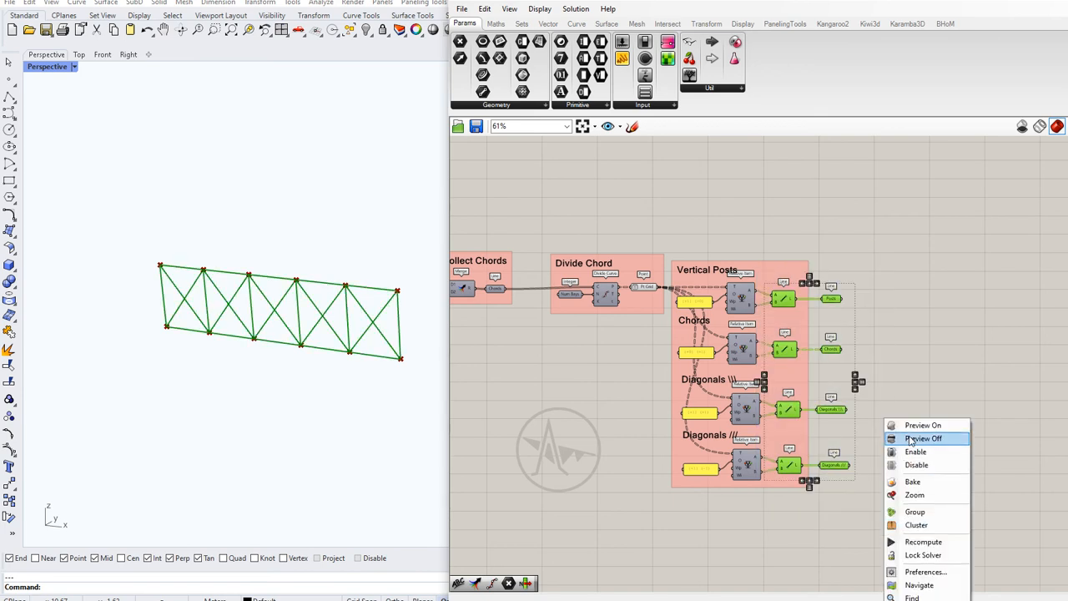
click(911, 440)
drag(806, 247, 887, 513)
right_click(888, 514)
click(922, 426)
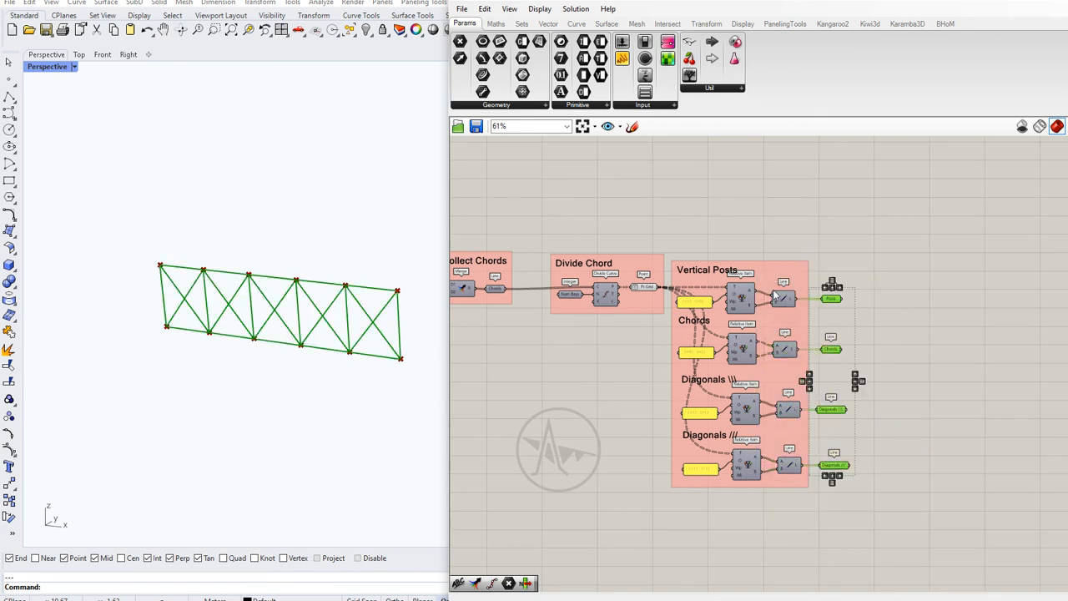
Step: Ungroup the truss member components and regroup them together with the four named Line parameters
right_click(775, 290)
click(868, 364)
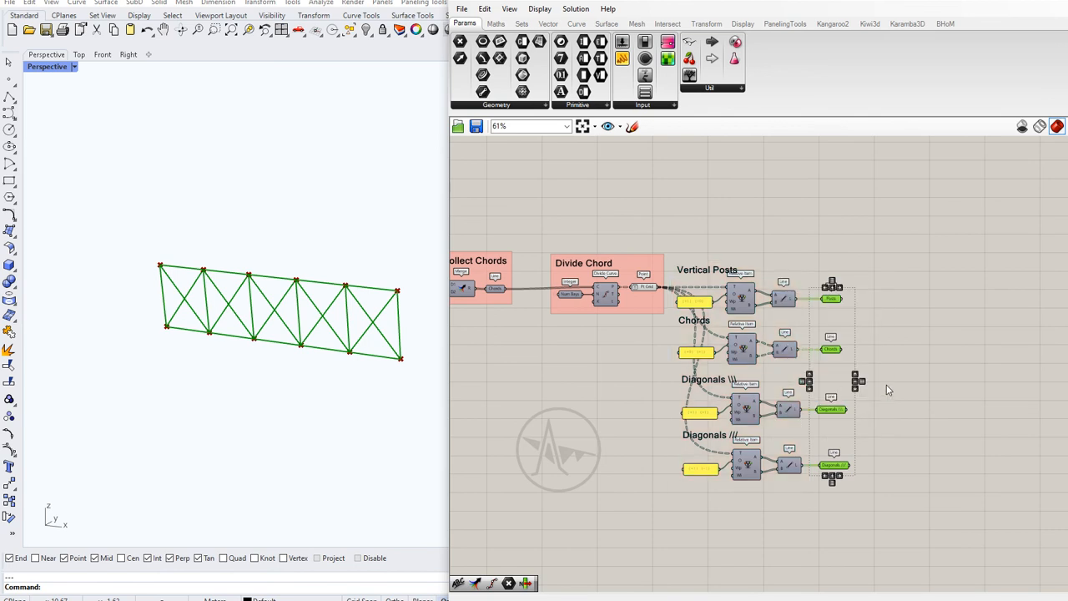
drag(669, 243, 882, 529)
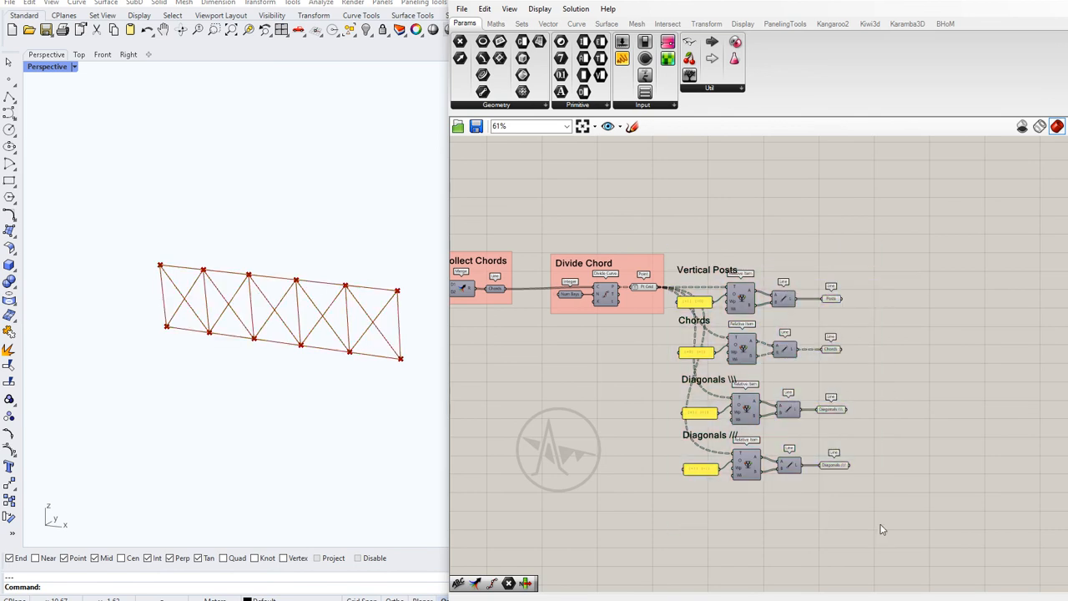
drag(677, 247, 860, 532)
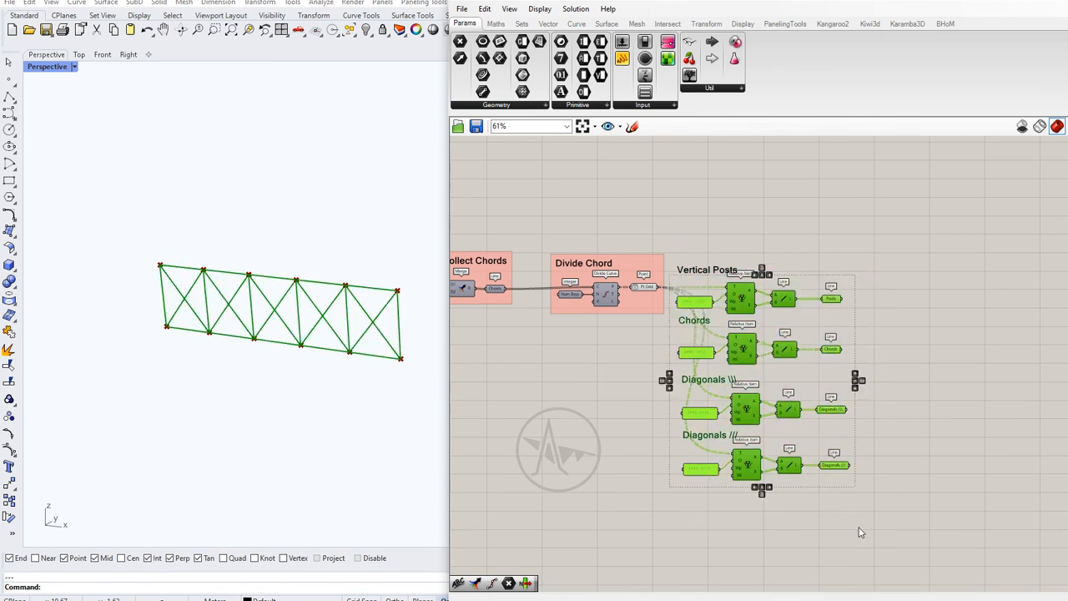
key(ctrl+g)
Step: Turn off the preview of the Diagonals \\\ and Diagonals /// parameters
scroll(885, 405, up, 3)
right_drag(884, 409, 747, 368)
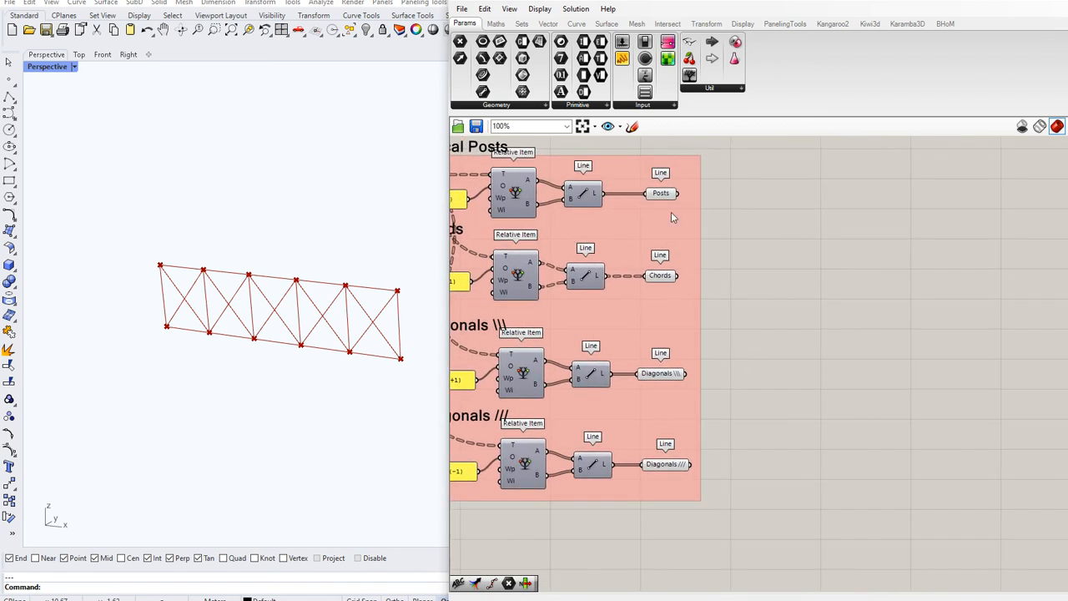
drag(642, 527, 692, 343)
right_click(742, 341)
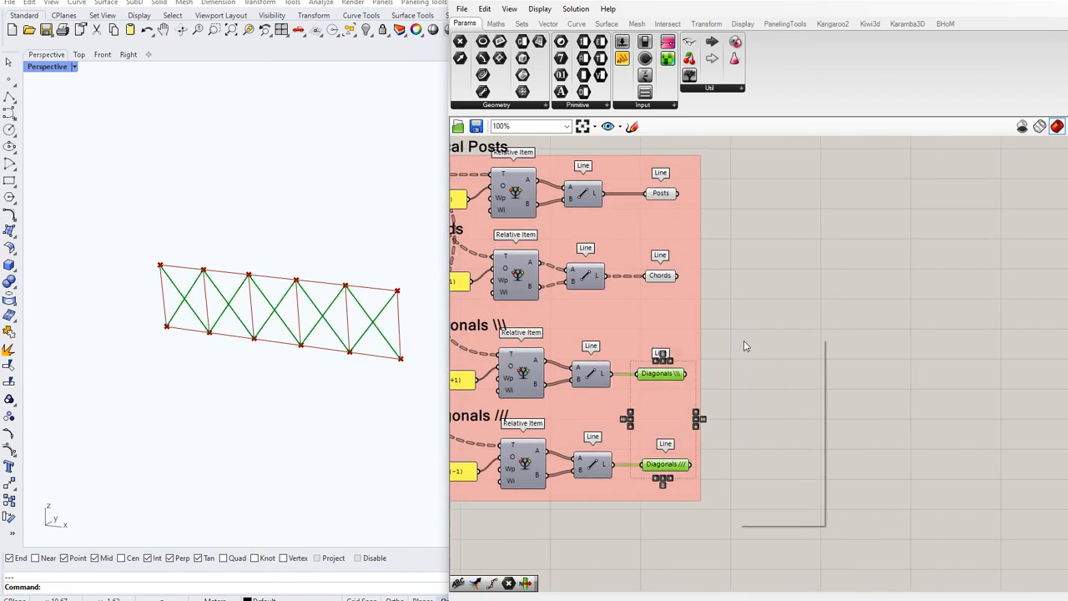
click(765, 360)
Step: Add a Dispatch component in the empty canvas area beside the Diagonals parameters
right_drag(796, 429, 758, 350)
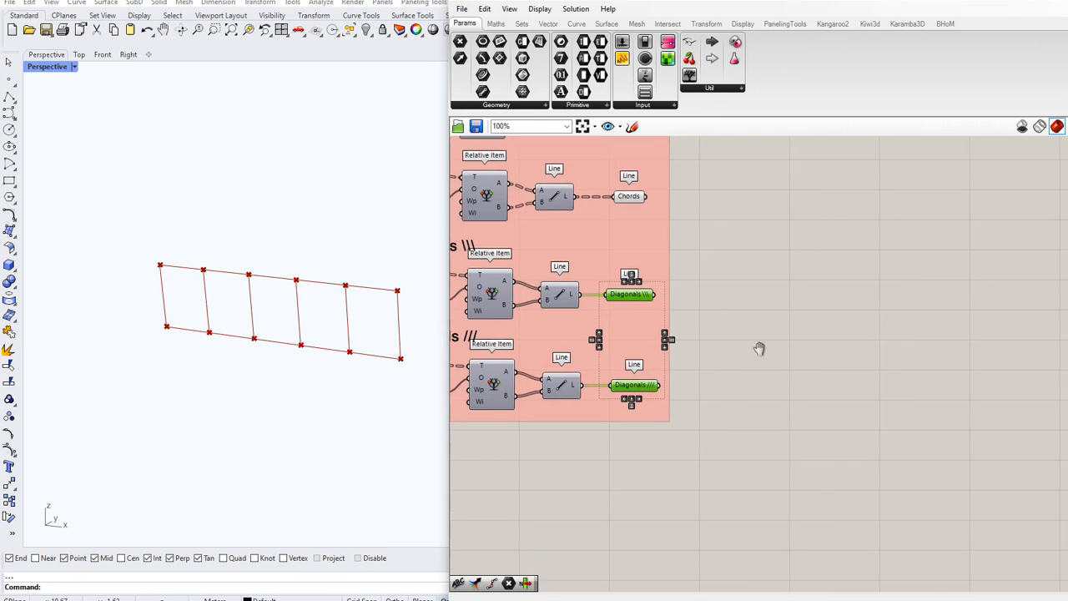
click(703, 327)
click(622, 291)
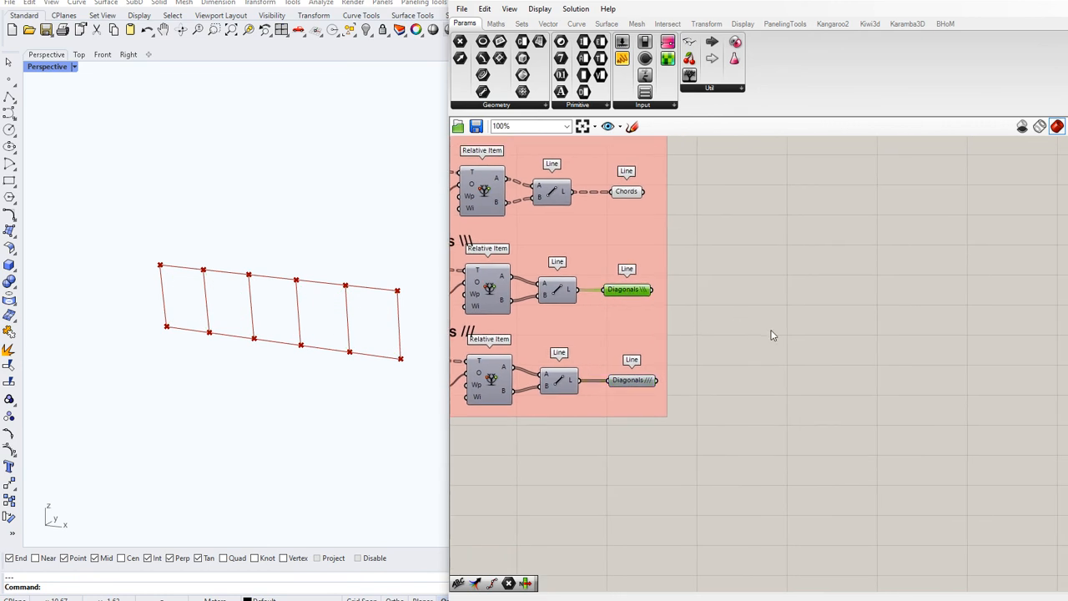
double_click(771, 330)
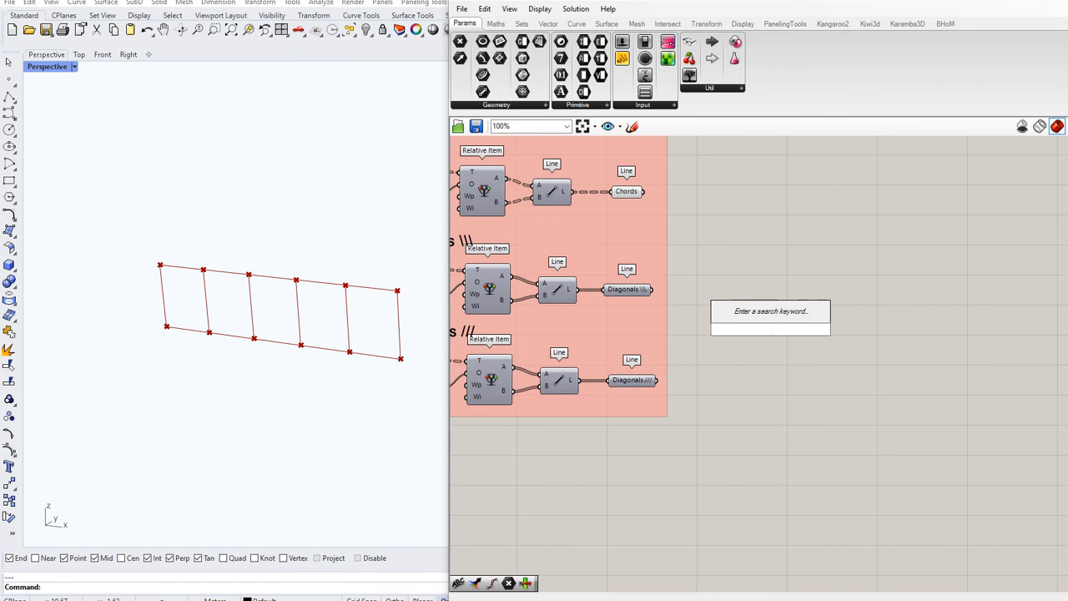
text(dis)
key(Return)
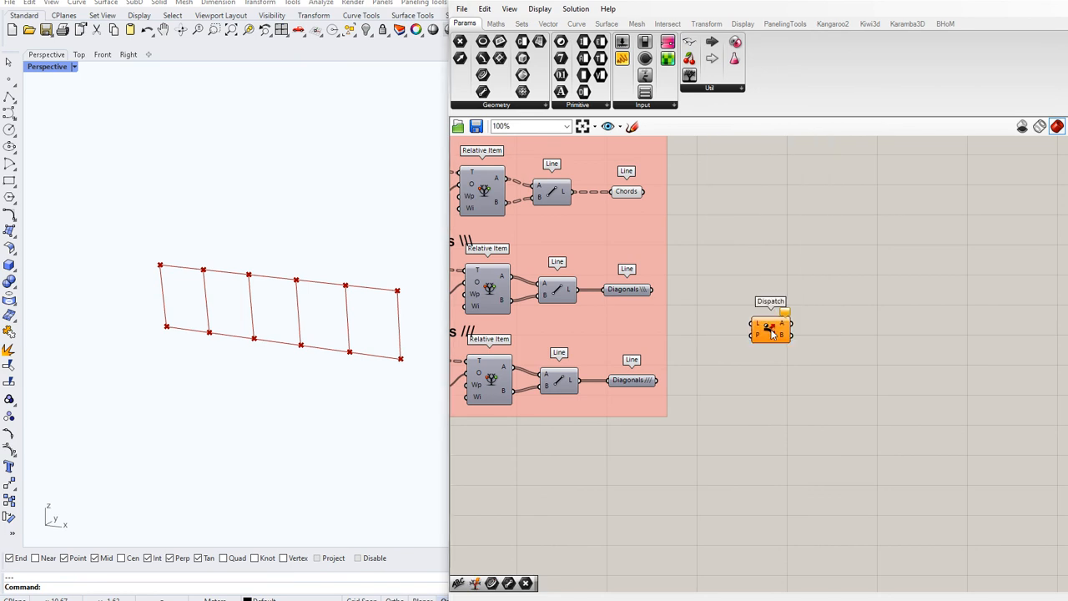
click(787, 332)
drag(787, 332, 812, 321)
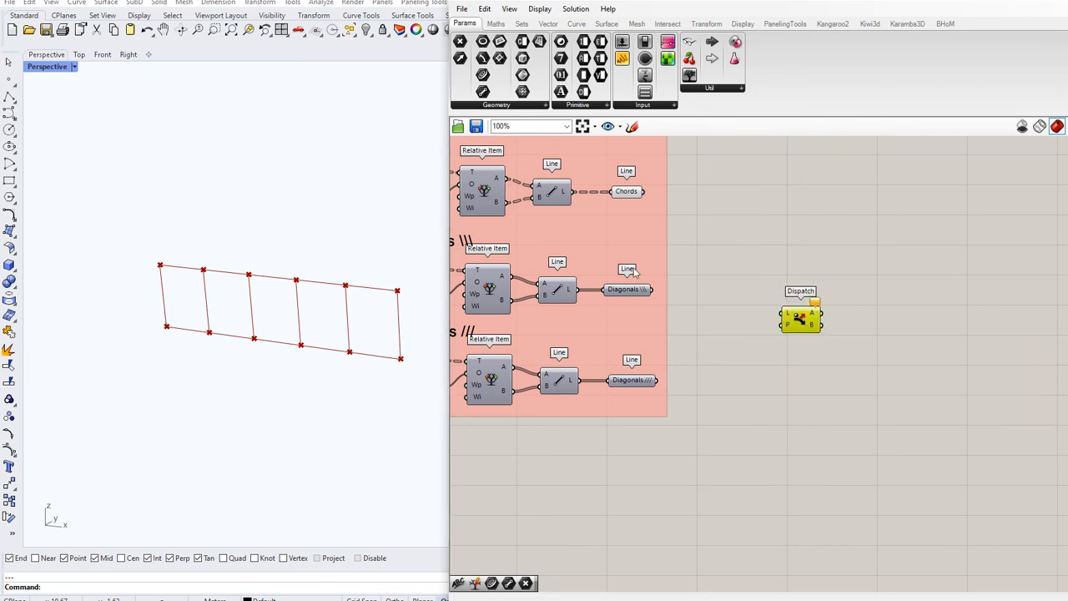
Step: Place a copy of the Diagonals \\\ parameter outside the group, feed it from the original and wire it into Dispatch's L input
click(633, 291)
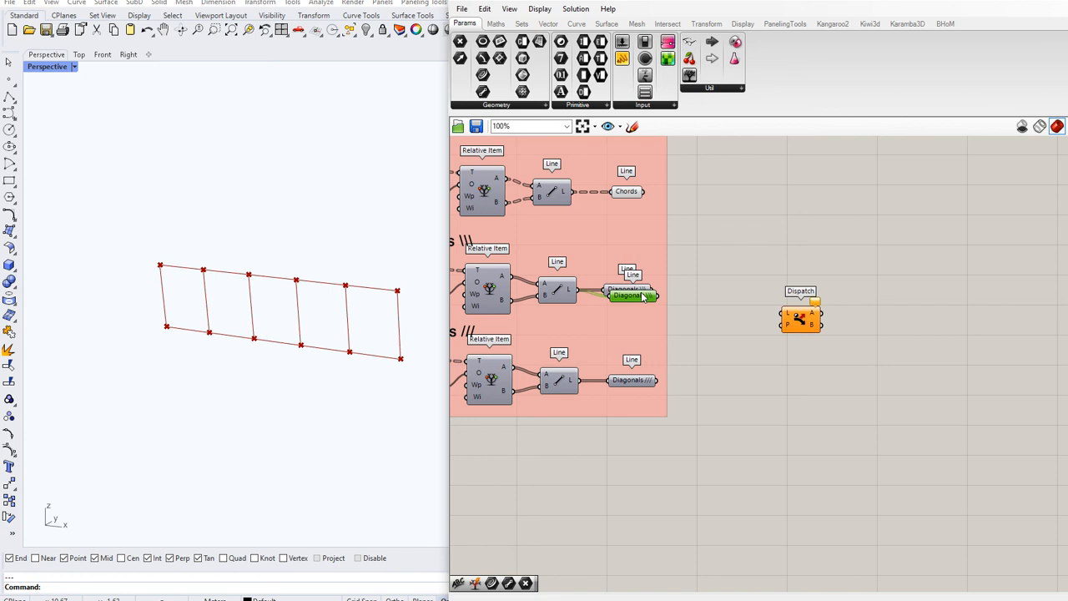
alt+drag(642, 298, 764, 322)
drag(658, 294, 724, 314)
drag(807, 327, 832, 330)
scroll(870, 341, up, 5)
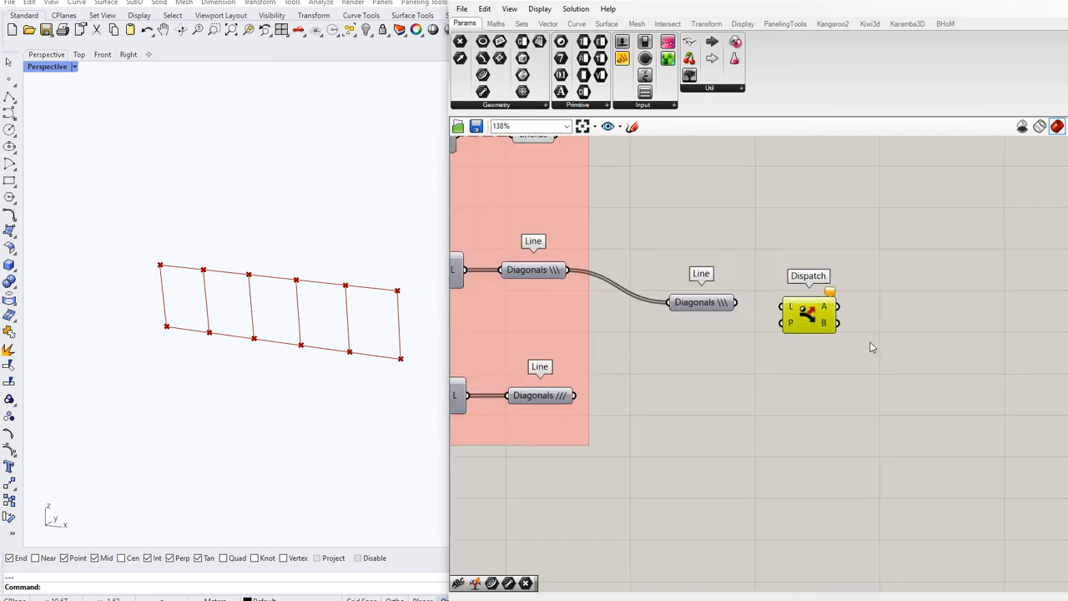
drag(589, 245, 713, 260)
drag(567, 253, 598, 252)
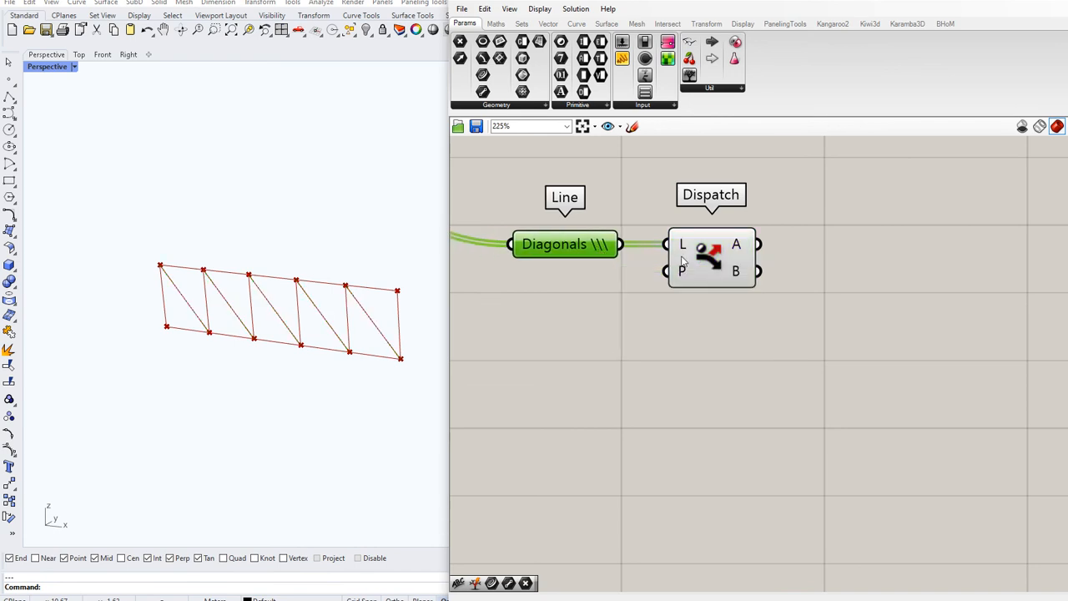
Step: Place another copy of the Diagonals \\\ parameter after Dispatch and feed it from output A
mouse_move(682, 276)
mouse_move(739, 279)
double_click(846, 257)
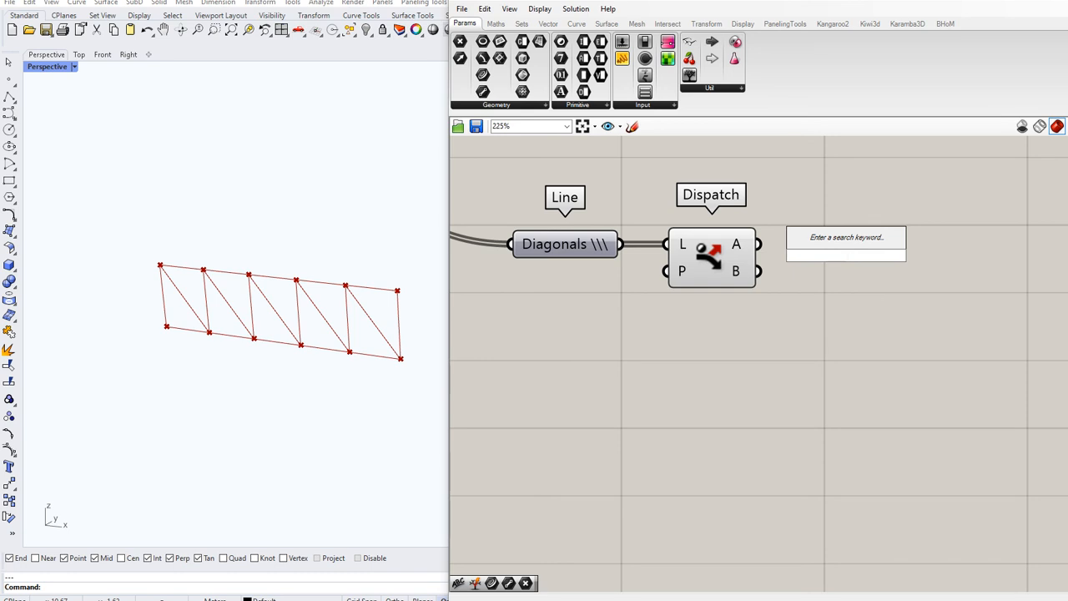
key(Escape)
click(607, 247)
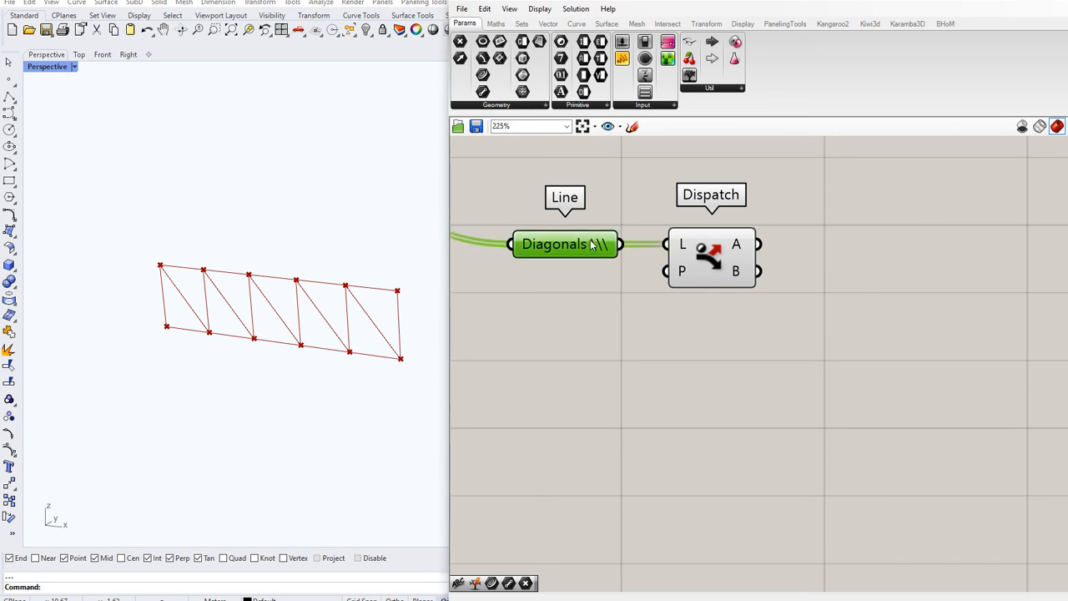
key(ctrl+c)
key(ctrl+v)
drag(575, 255, 825, 249)
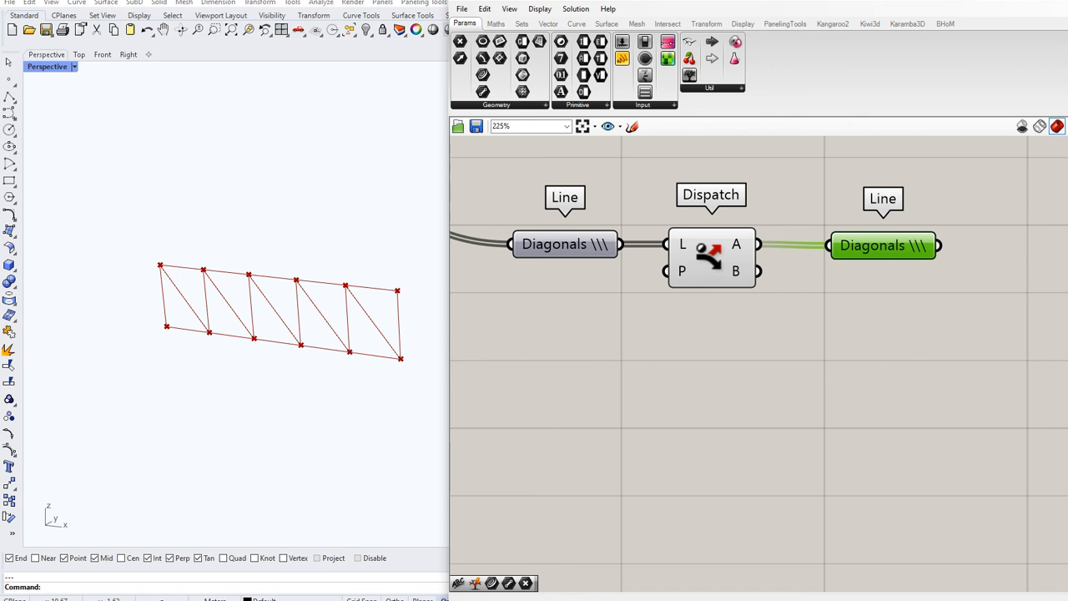
Step: Show the preview of the Line parameter fed by Dispatch output A and hide the preview of the Dispatch component
right_click(891, 245)
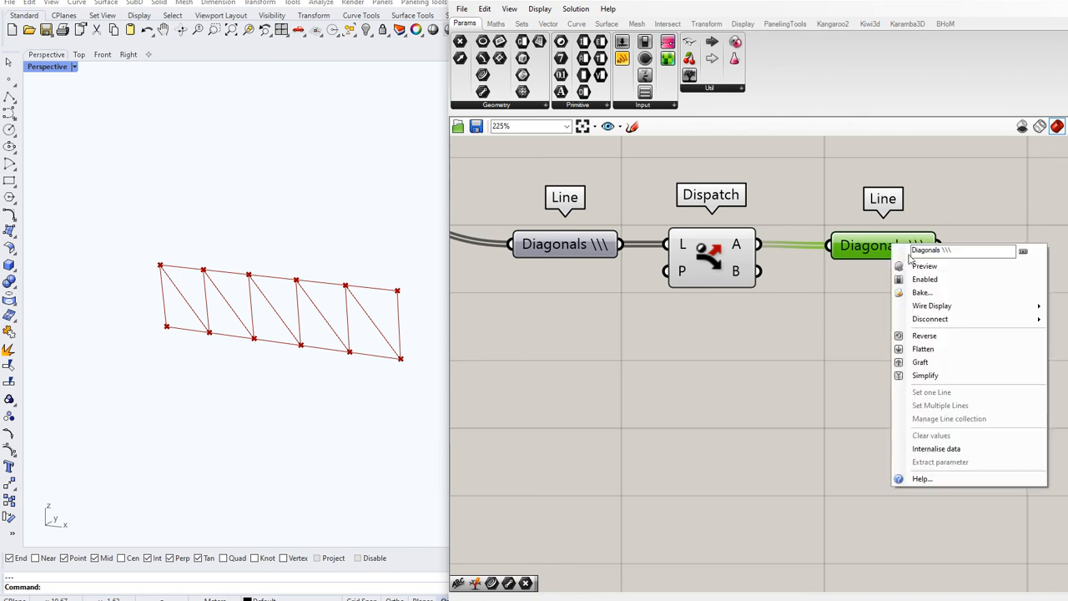
click(922, 266)
right_click(703, 260)
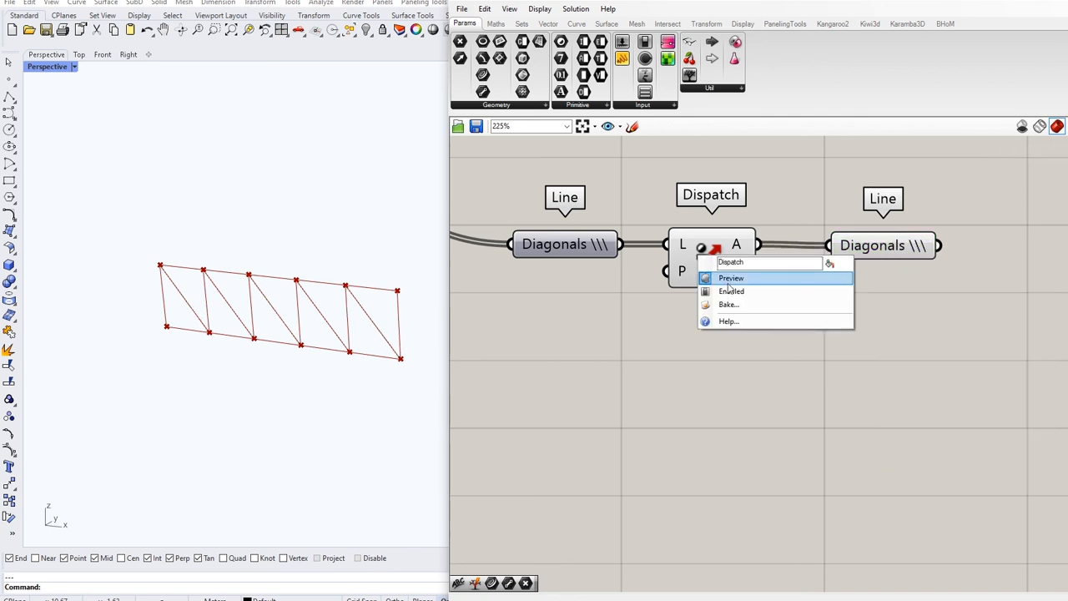
click(724, 280)
click(888, 252)
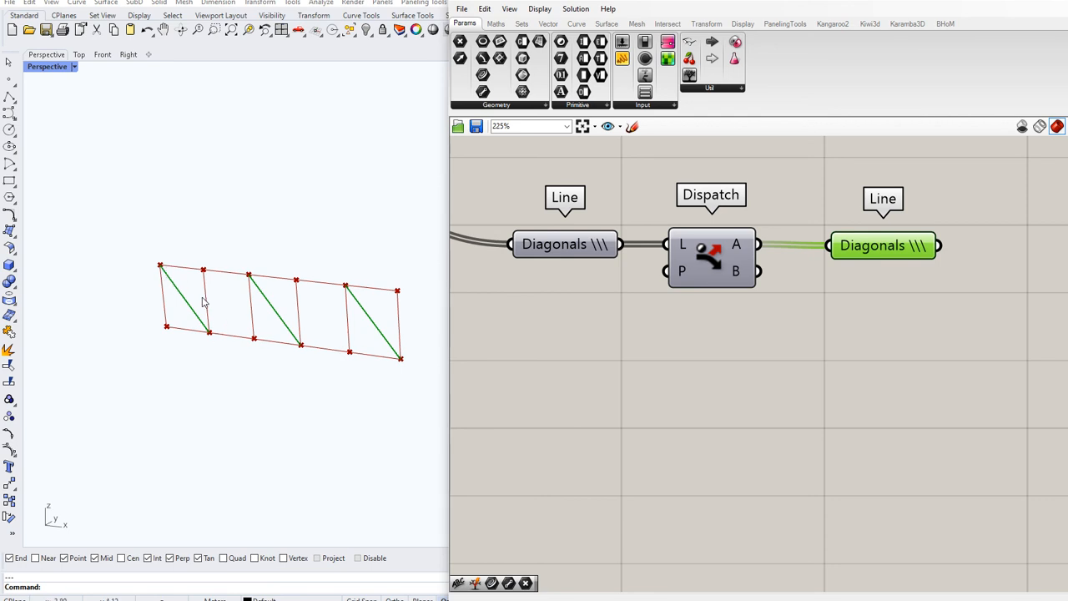
Step: Rename the Line parameter on Dispatch output A to "\.\."
right_click(914, 258)
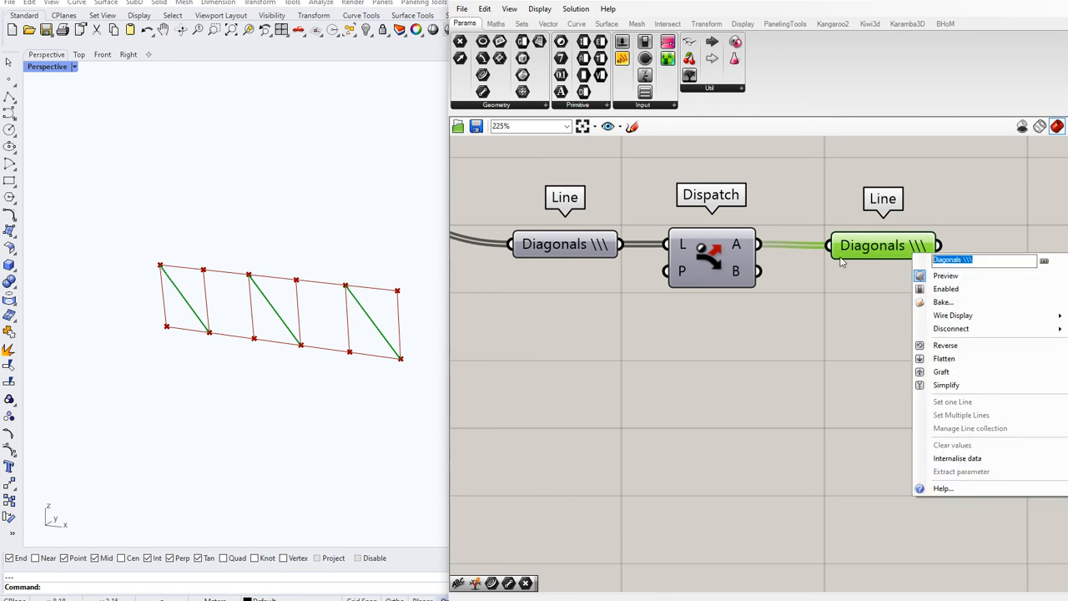
text(\\)
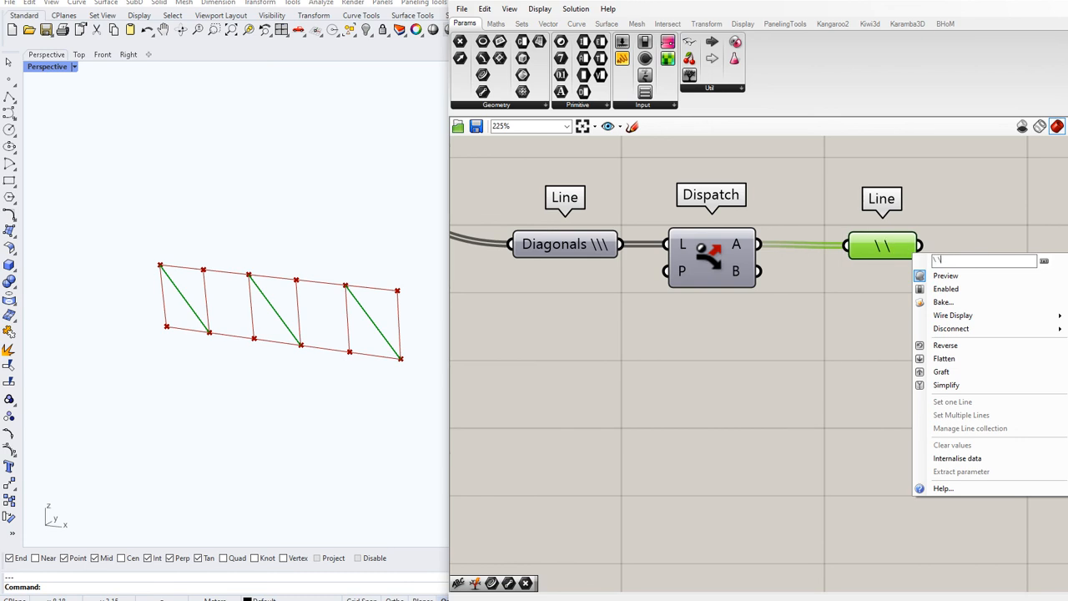
key(BackSpace)
text(.\.)
text(\)
text(.)
key(BackSpace)
key(BackSpace)
click(1013, 202)
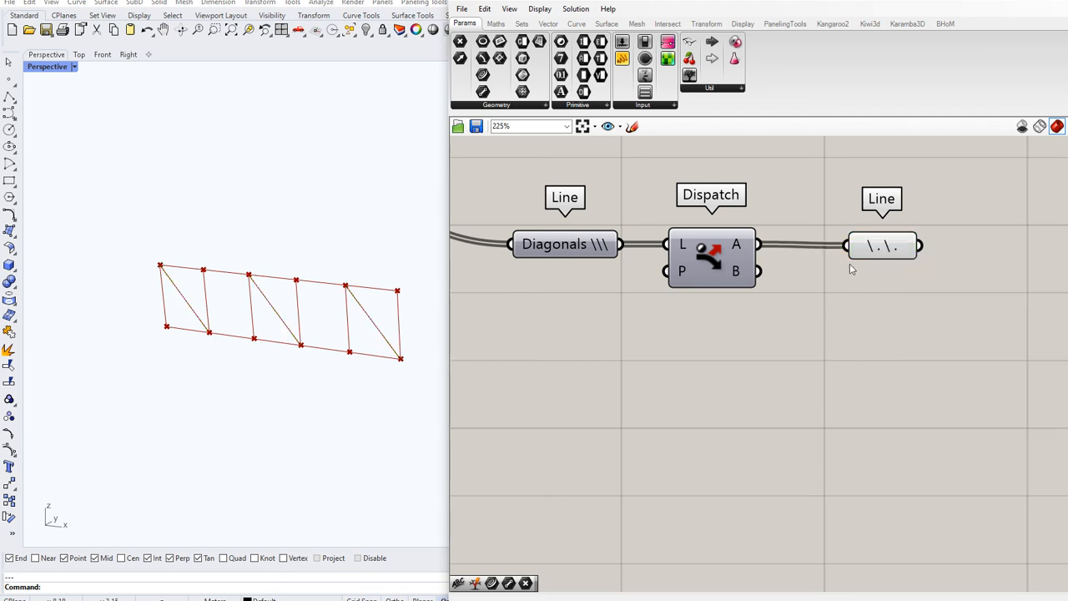
Step: Copy the "\.\." Line parameter below the original and feed the copy from Dispatch output B
click(874, 250)
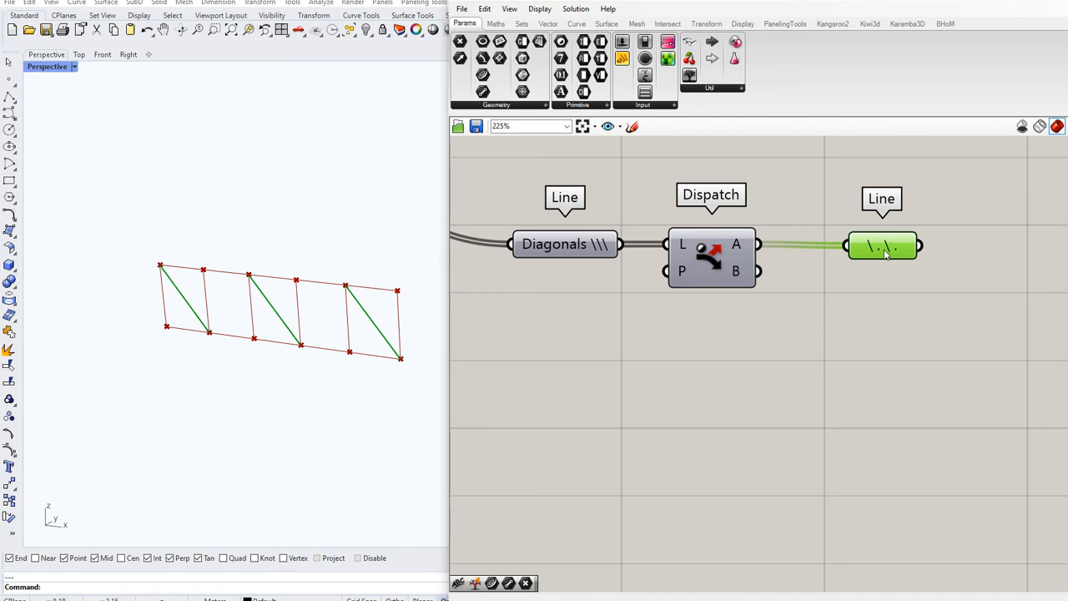
drag(884, 253, 890, 296)
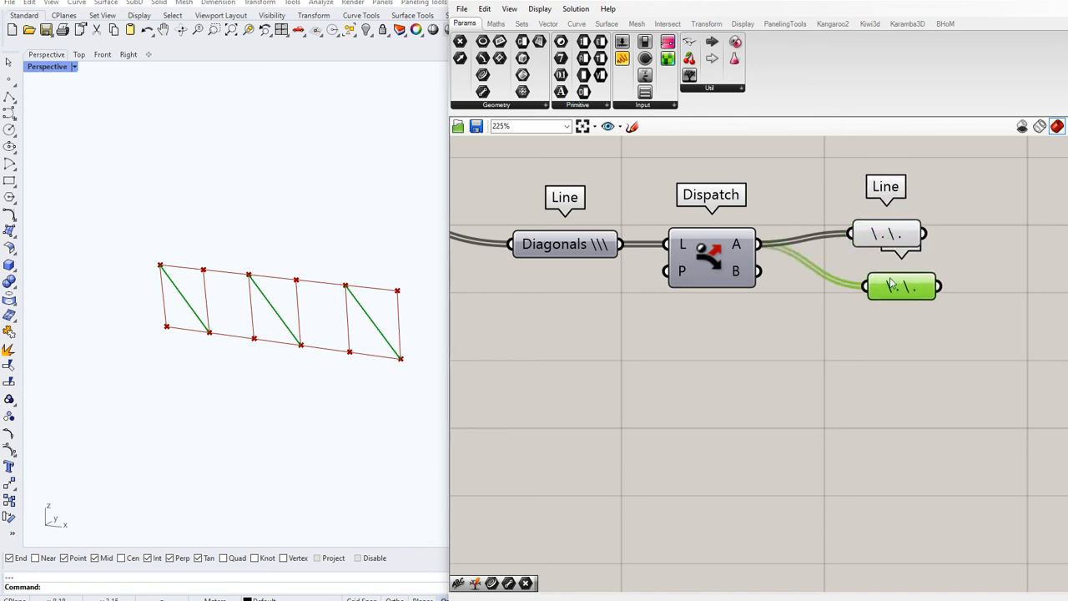
drag(759, 270, 860, 289)
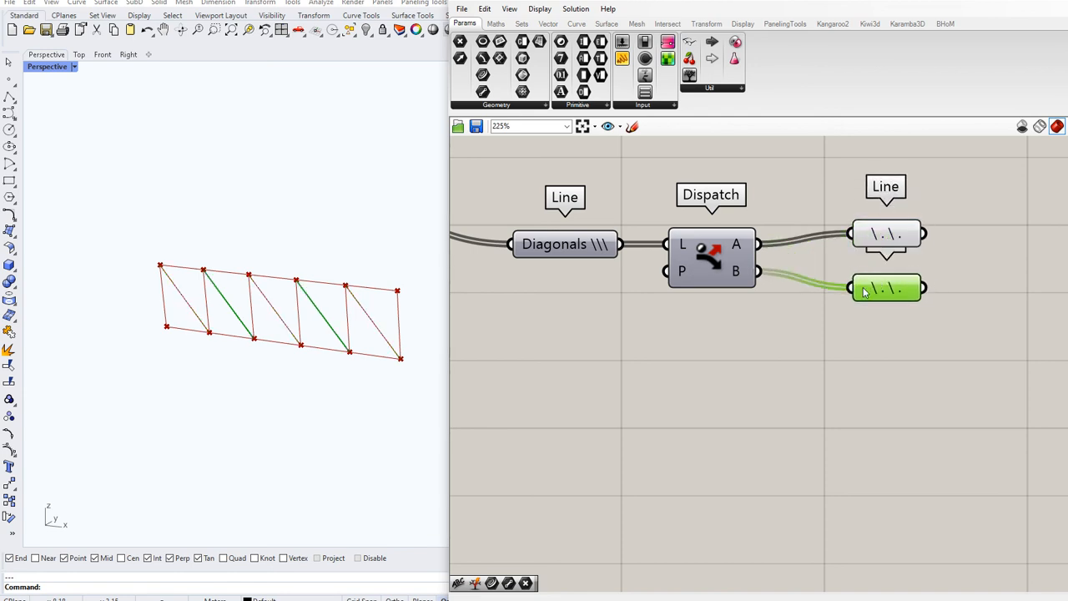
Step: Rename the Line parameter on Dispatch output B to ".\.\" and compare the lines each of the two parameters holds
double_click(879, 294)
key(Escape)
right_click(892, 292)
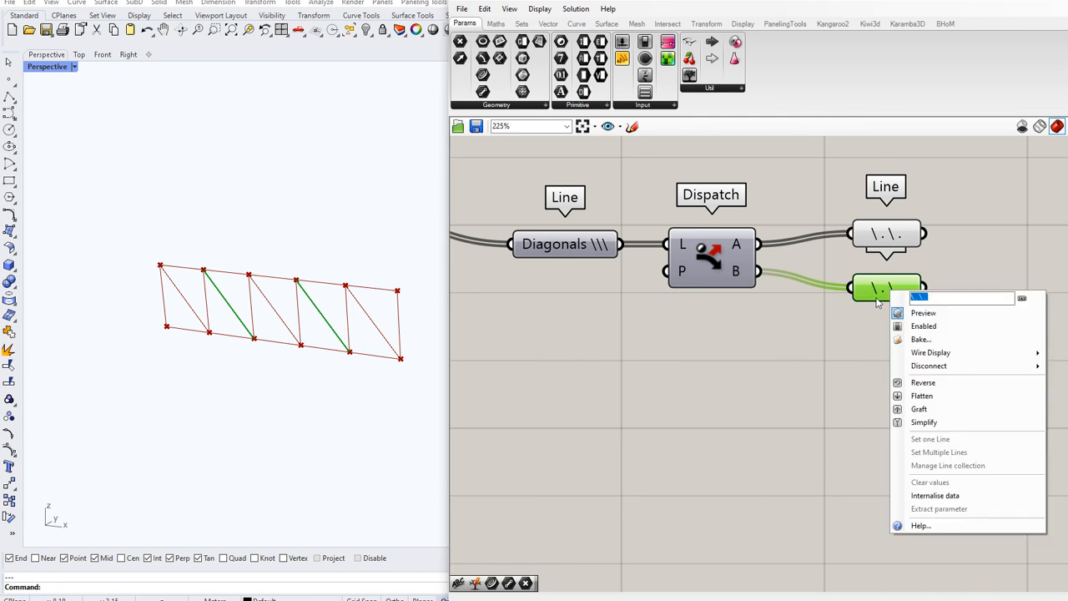
key(BackSpace)
click(841, 365)
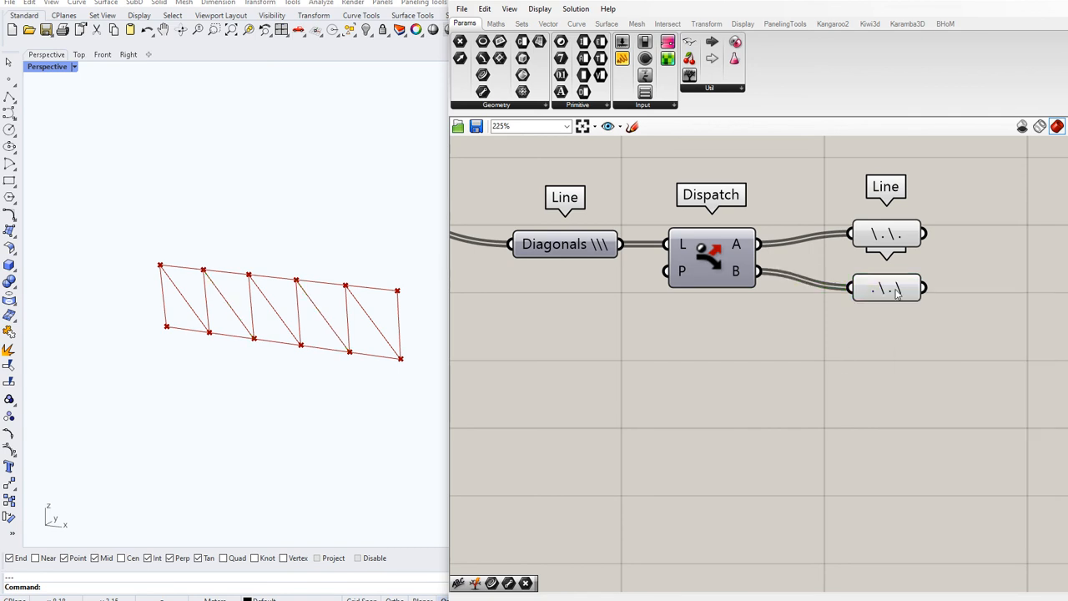
click(891, 286)
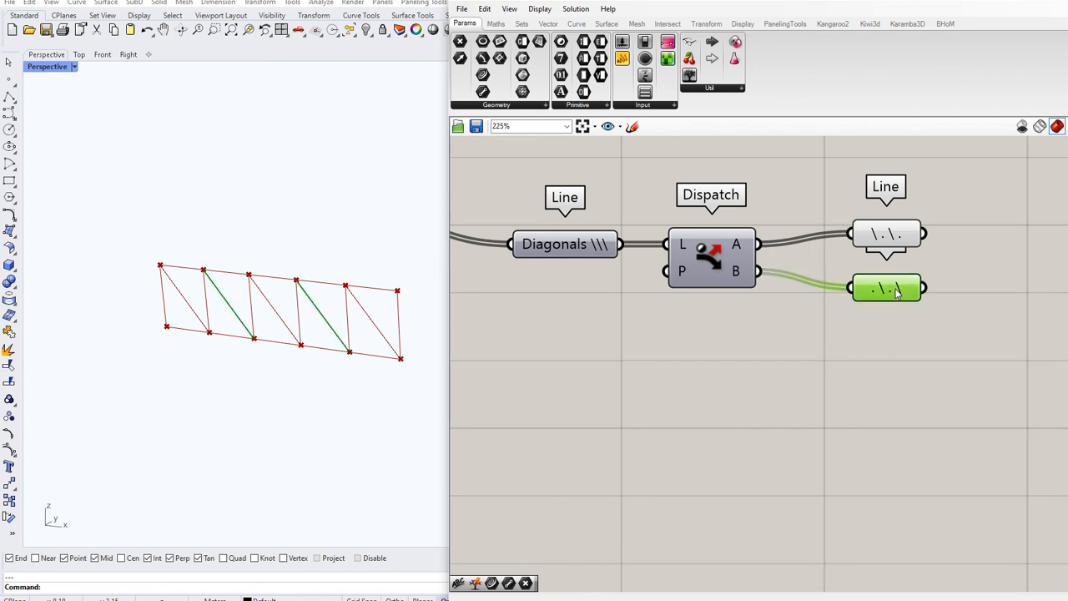
click(888, 237)
click(885, 287)
Step: Duplicate the Diagonals, Dispatch and two Line components below, and feed the copy from the grouped "Diagonals ///" Line parameter
scroll(883, 322, down, 2)
drag(593, 209, 943, 367)
alt+drag(780, 291, 781, 401)
click(748, 440)
scroll(748, 435, down, 3)
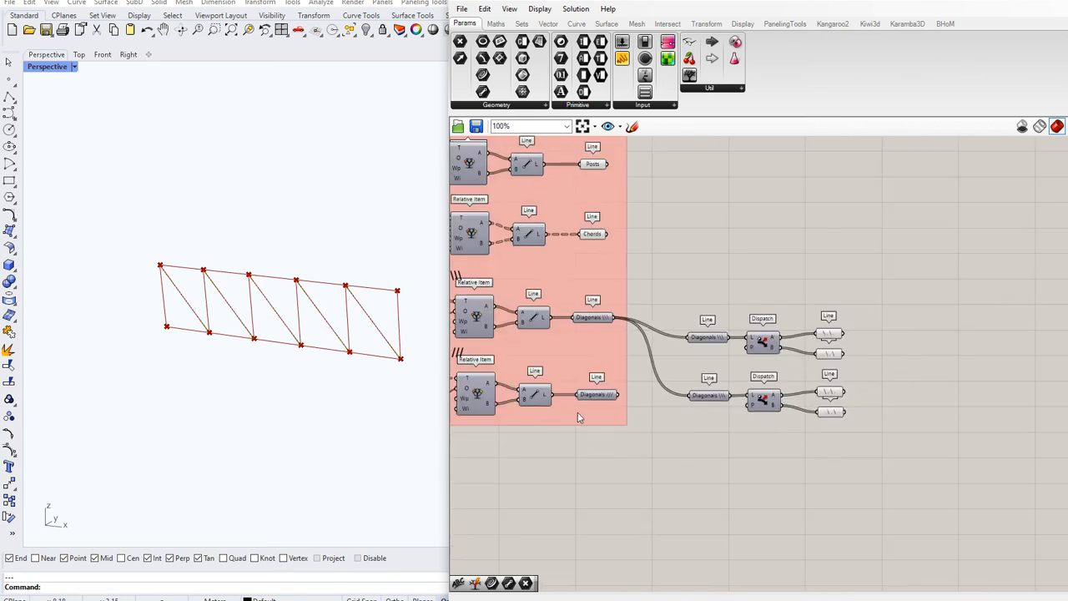
scroll(577, 412, up, 3)
drag(655, 378, 786, 382)
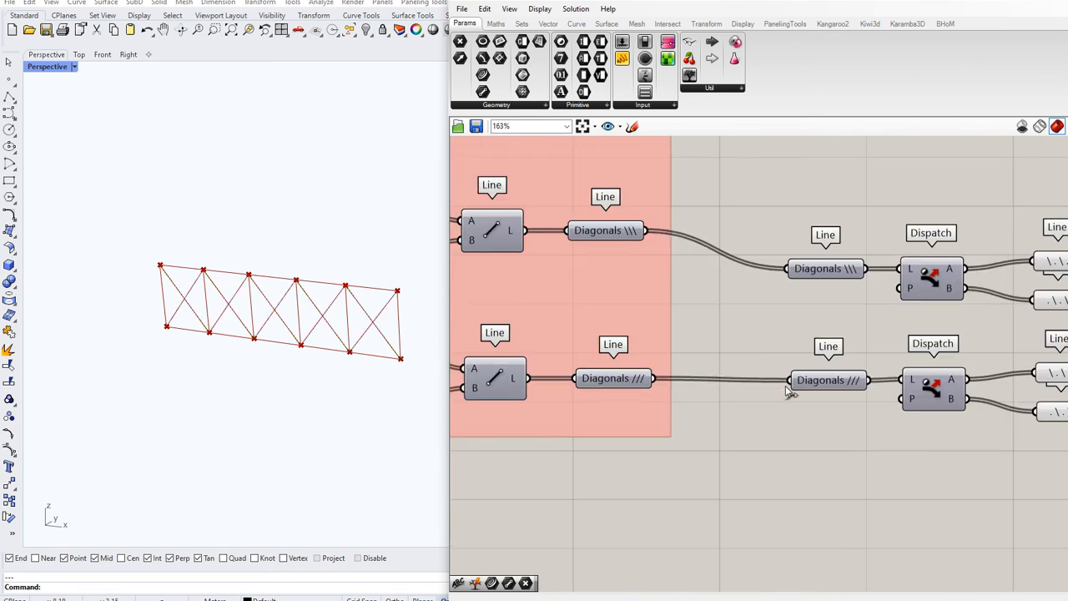
Step: Rename the copied Line parameter on the lower Dispatch's output A to "/./." and check which diagonals it holds
right_drag(798, 393, 682, 351)
scroll(664, 345, up, 3)
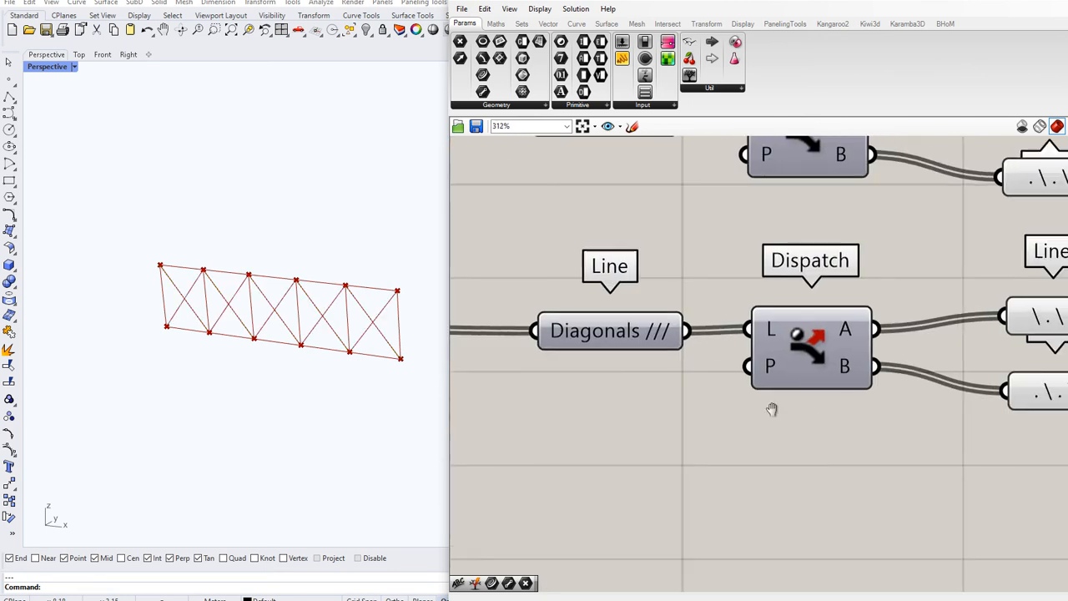
right_click(908, 303)
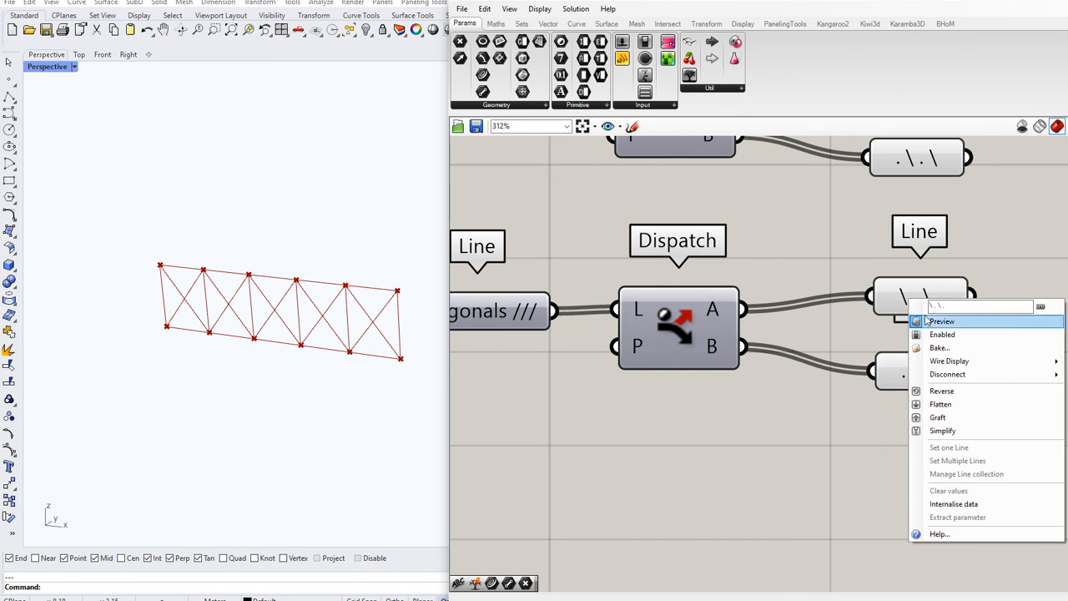
text(/)
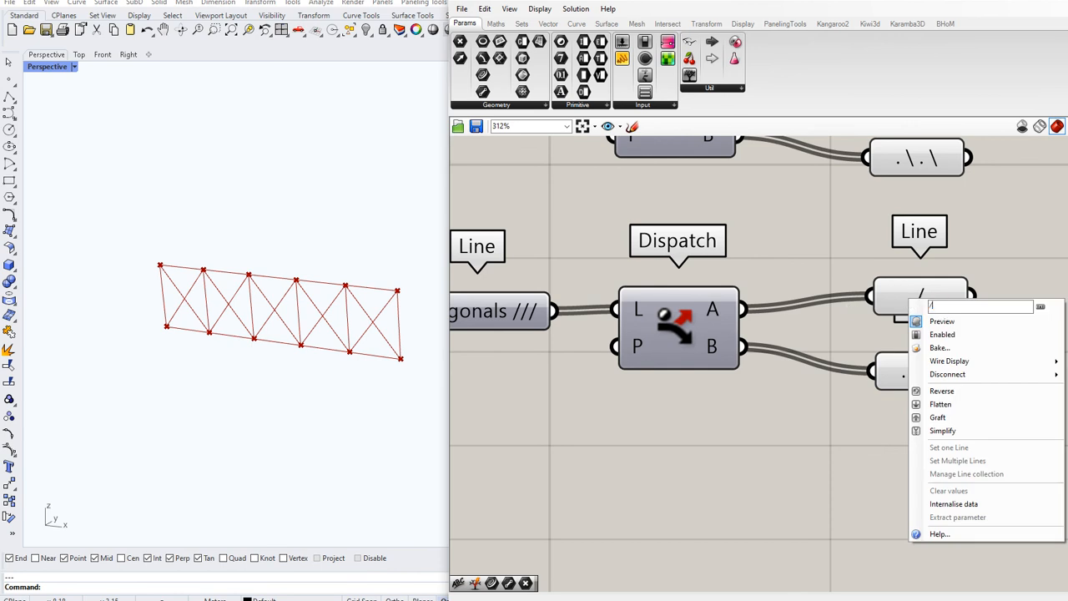
text(./.)
key(Return)
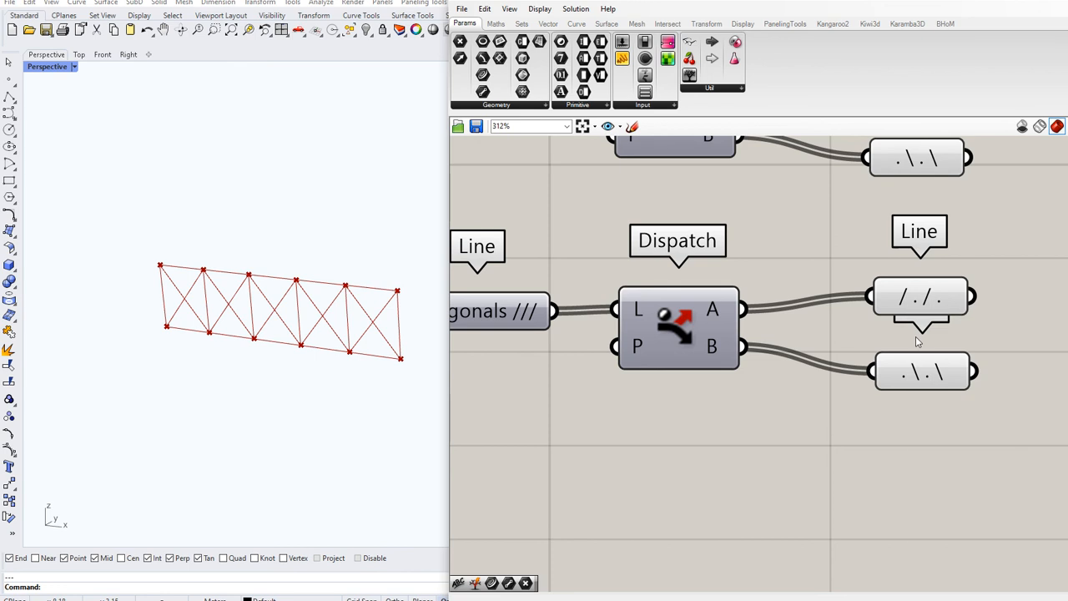
click(931, 297)
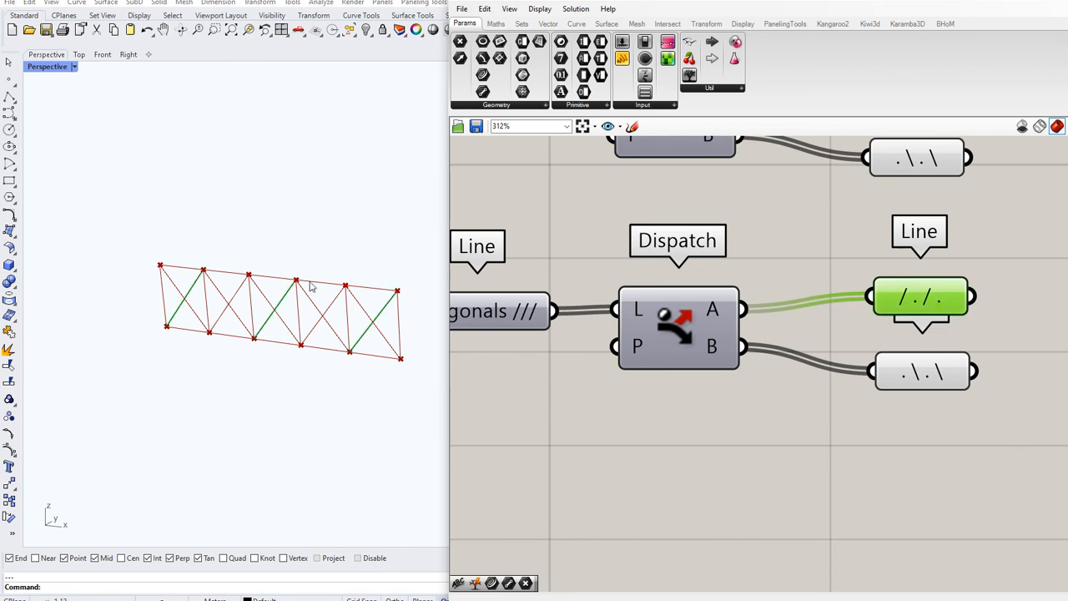
Step: Rename the copied Line parameter on the lower Dispatch's output B to "././"
right_click(924, 367)
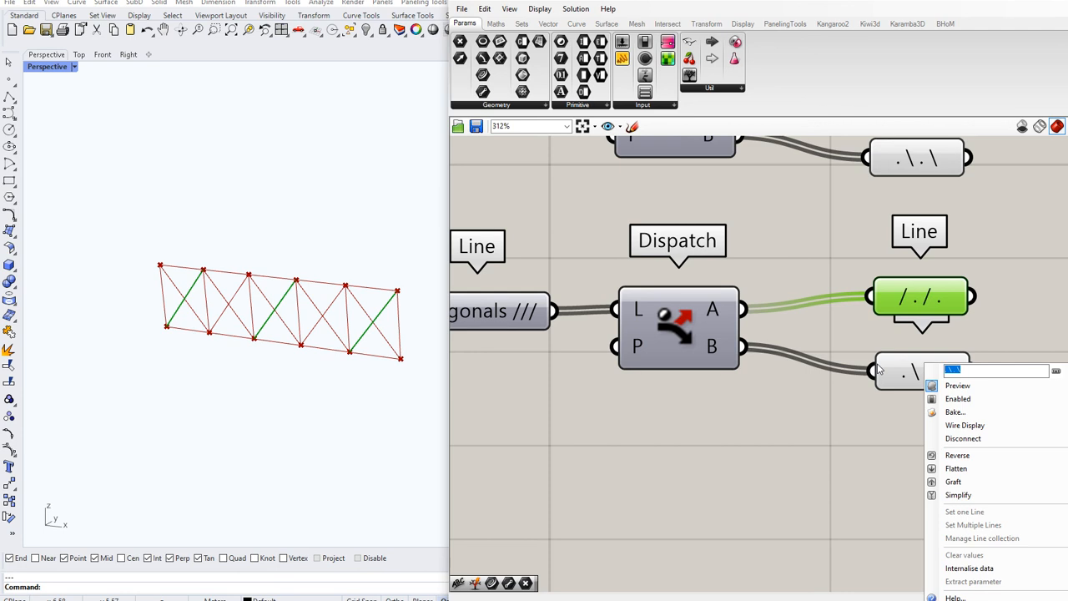
key(BackSpace)
text(././)
click(844, 417)
scroll(845, 417, down, 3)
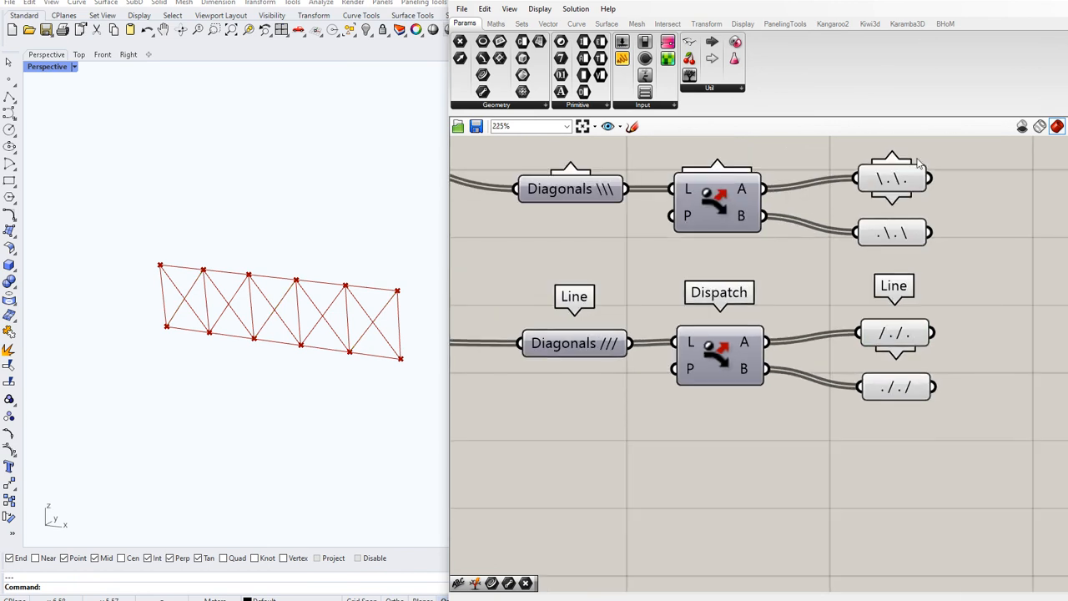
Step: Check the diagonals in the dispatched Line parameters and turn off the preview of all four
right_drag(937, 308, 806, 334)
click(758, 244)
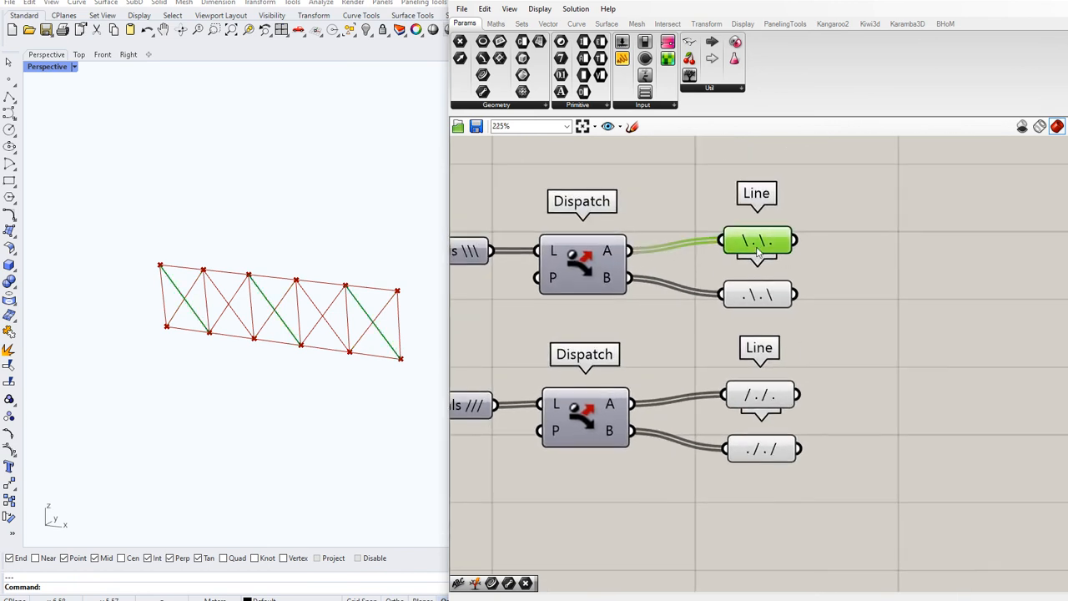
click(769, 298)
click(765, 393)
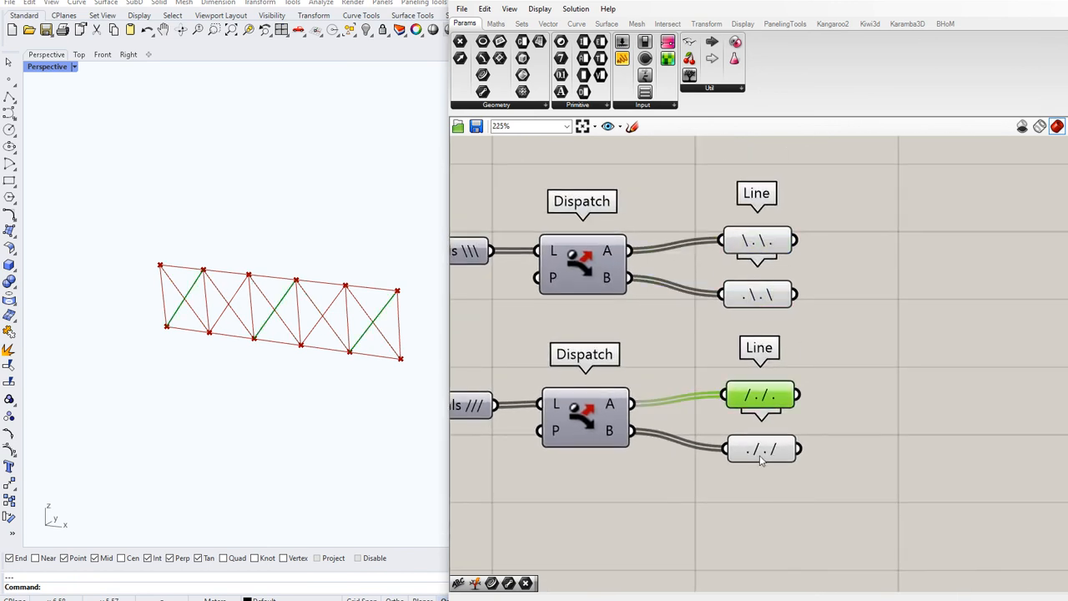
scroll(842, 379, down, 2)
drag(743, 240, 853, 493)
right_click(855, 420)
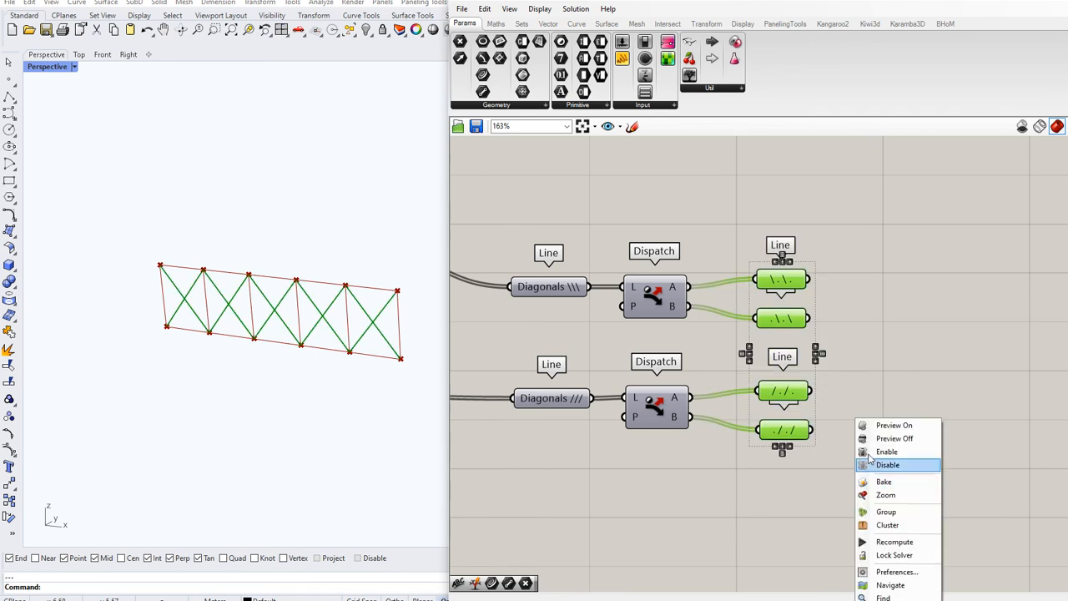
click(892, 438)
Step: Add a Merge component beside the four dispatched Line parameters
right_drag(894, 440, 740, 410)
click(777, 290)
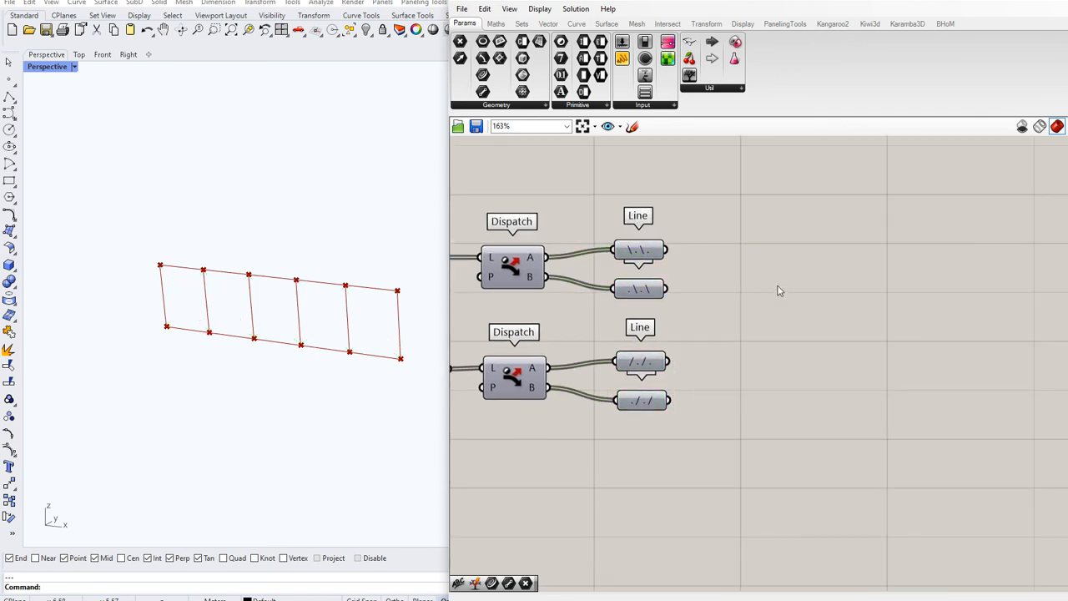
double_click(777, 290)
text(merge)
key(Return)
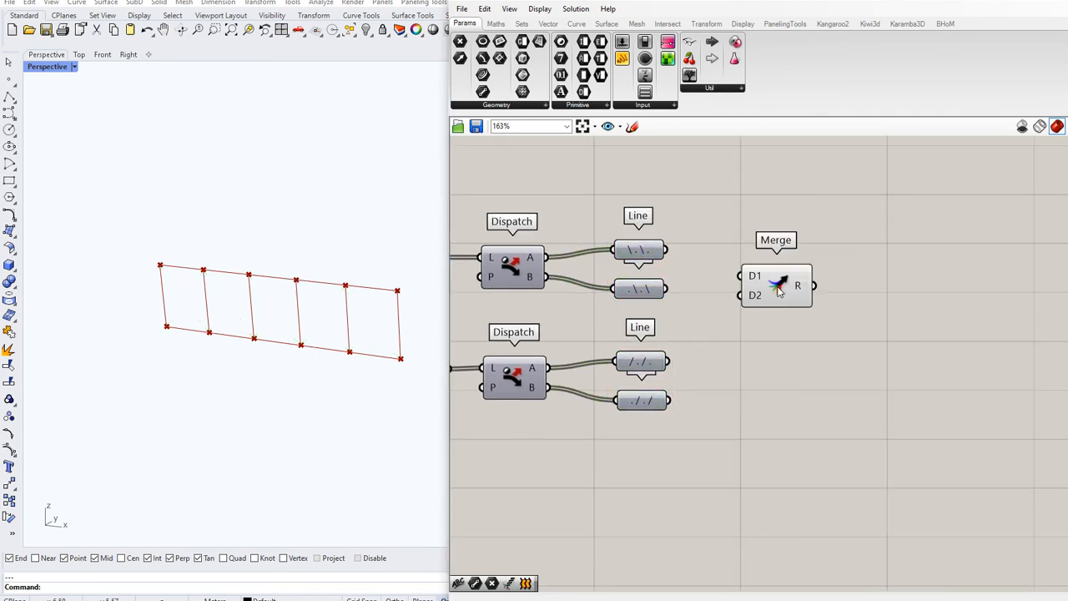
Step: Wire the "\.\." lines into Merge input D1 and the "././" lines into D2, and remove the empty D3 input
drag(666, 250, 802, 305)
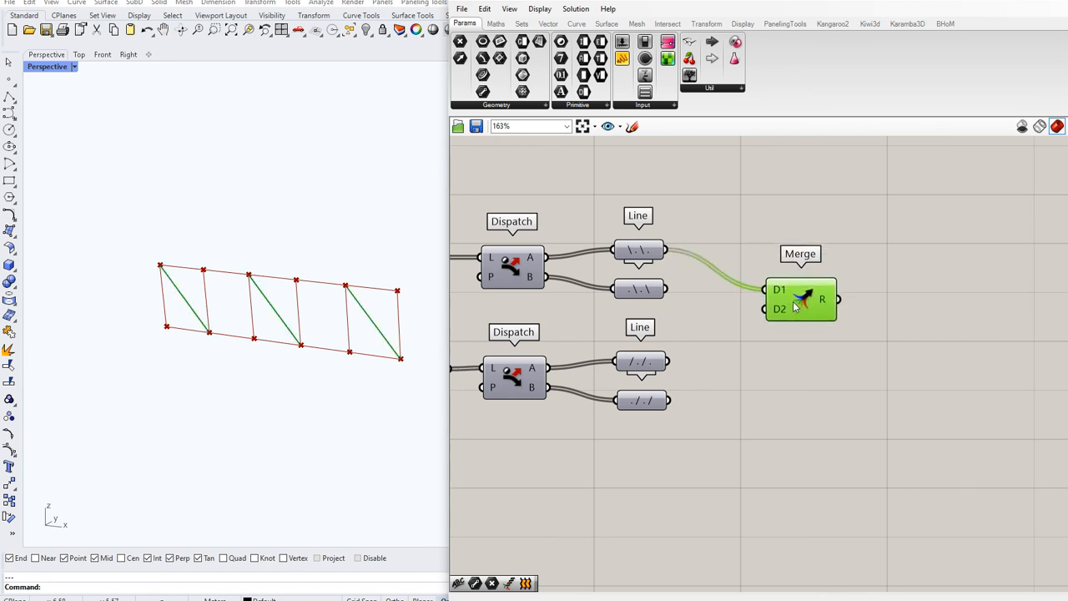
drag(668, 402, 766, 299)
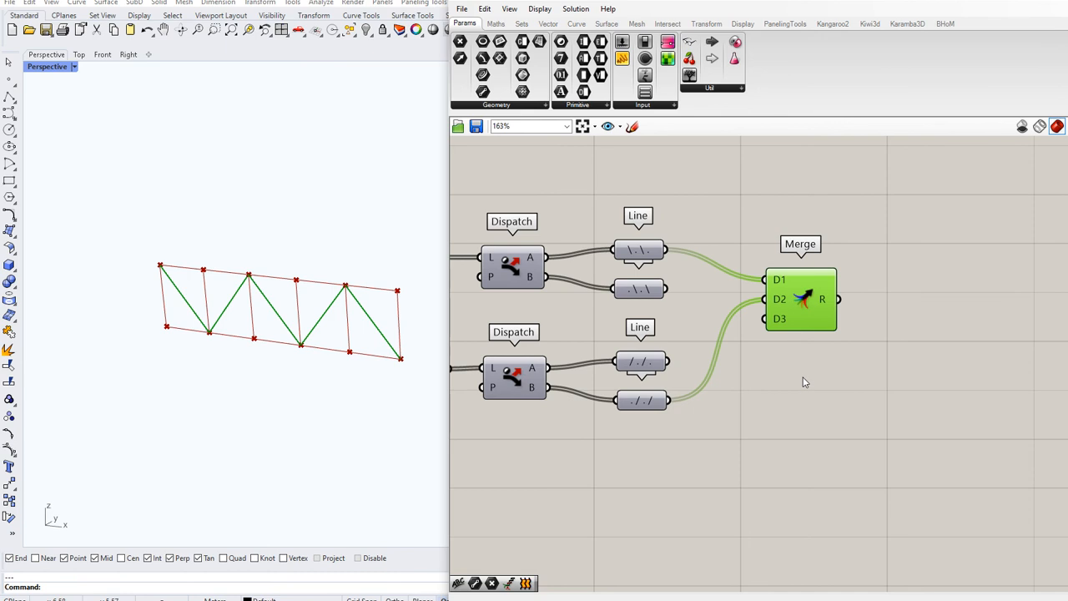
scroll(800, 323, up, 4)
click(784, 315)
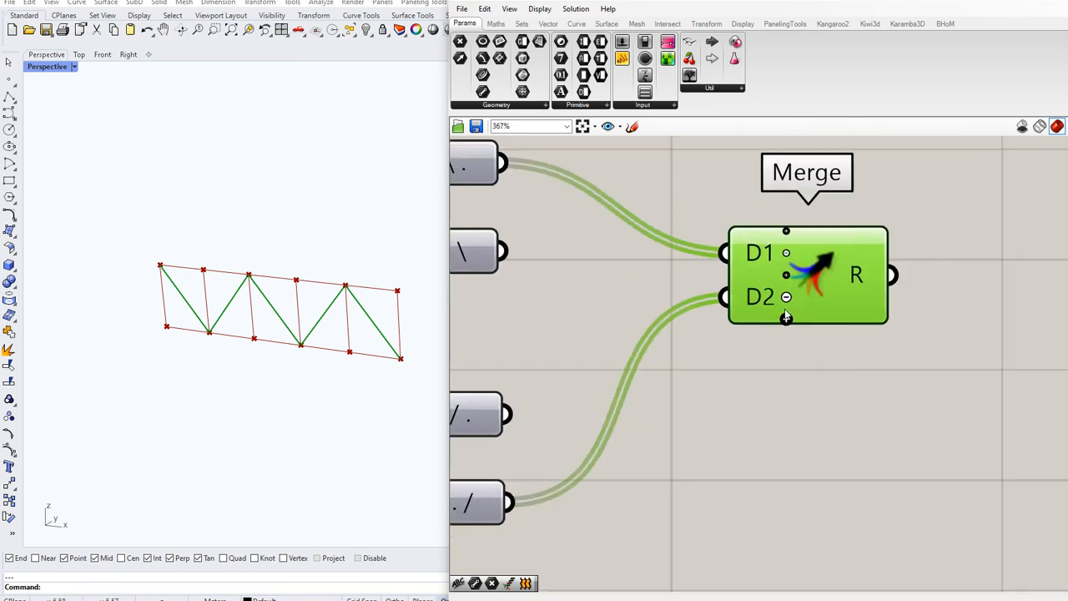
scroll(784, 315, down, 3)
Step: Copy the "\.\." Line parameter after Merge, feed it from the R output and rename it "\/\/\/"
click(605, 239)
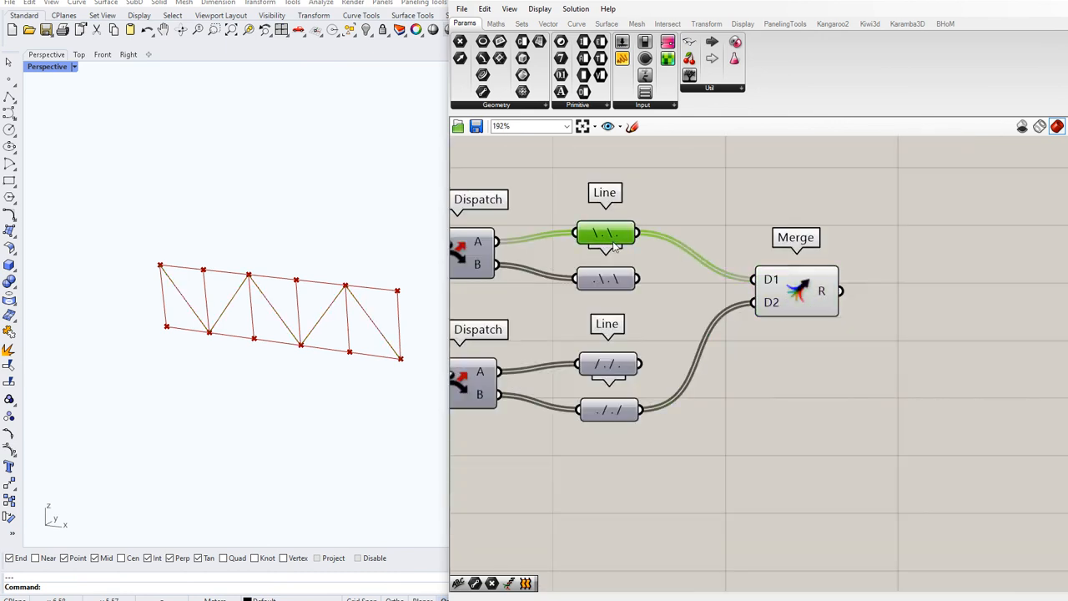
alt+drag(615, 242, 841, 291)
right_click(904, 293)
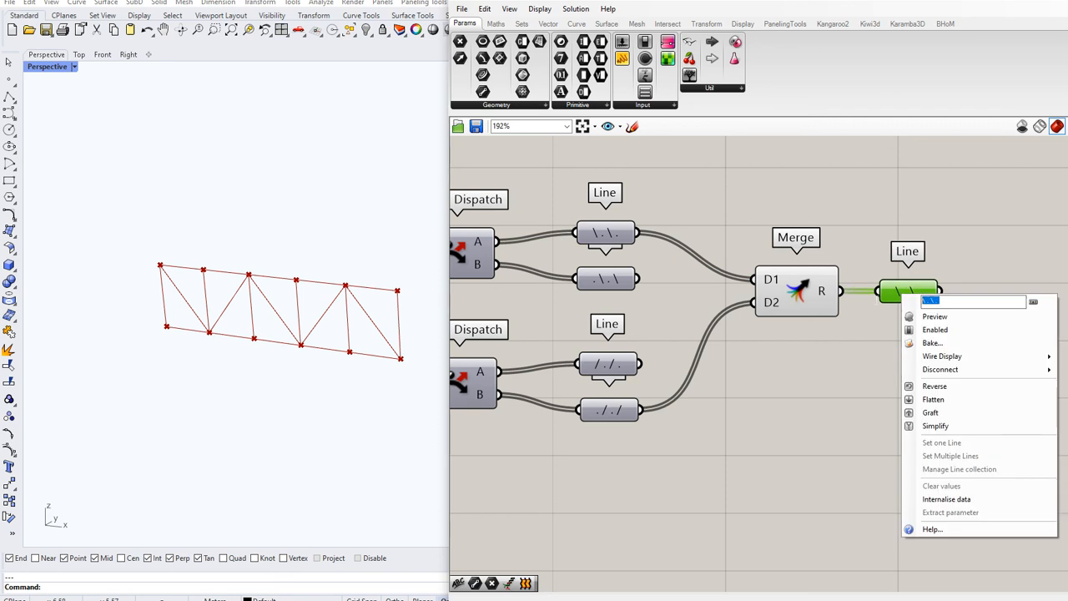
text(\/\/\/)
key(Return)
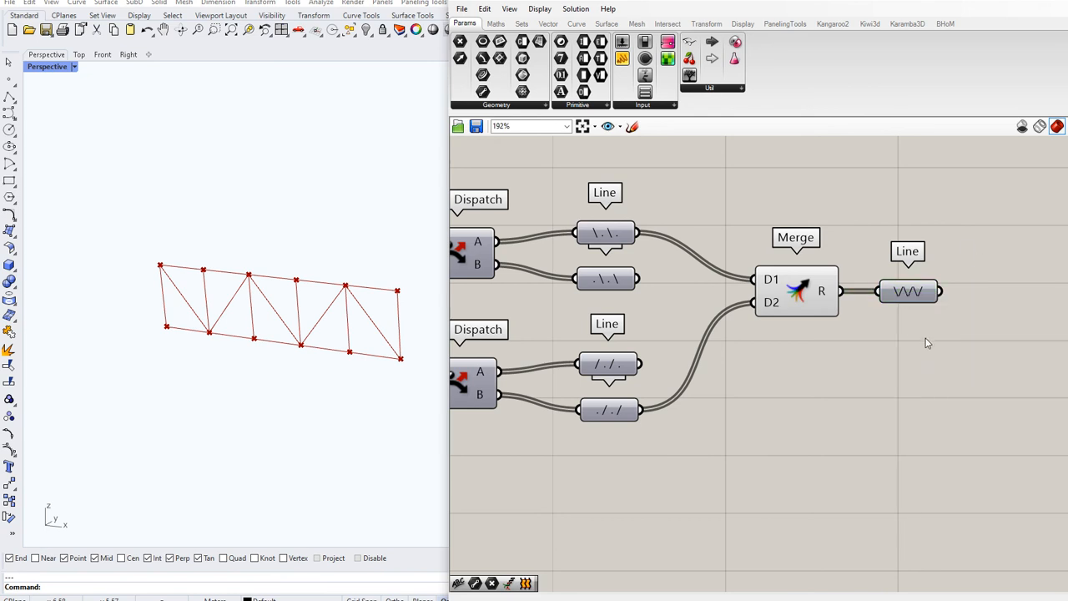
Step: Duplicate the Merge component and its zigzag Line output below the originals and wire the ".\.\" and "/./." lines into the copy
drag(926, 339, 820, 376)
drag(638, 279, 756, 368)
drag(639, 365, 755, 389)
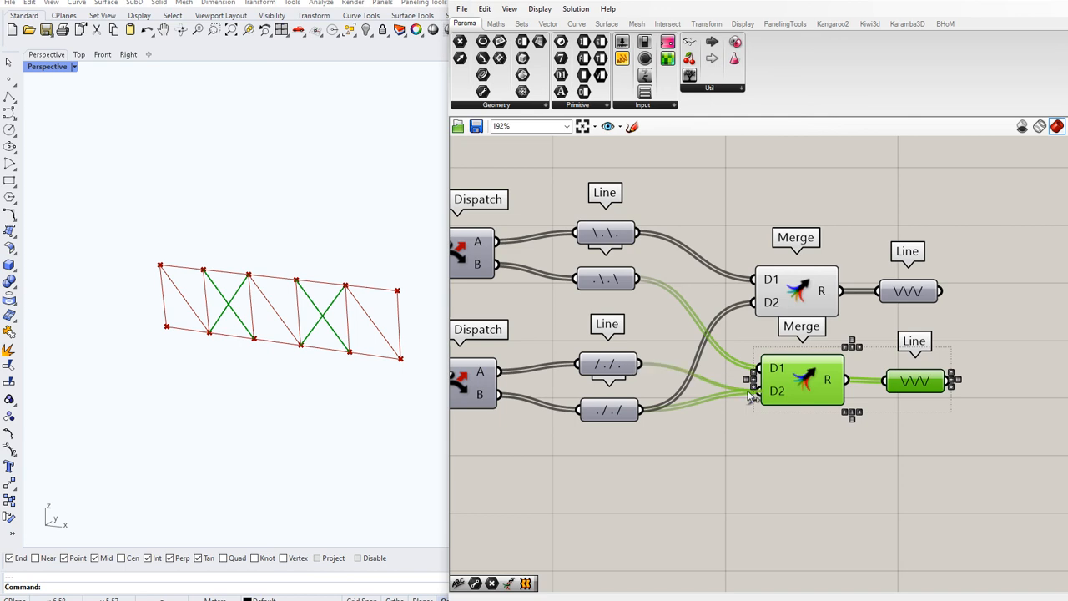
Step: Rewire the copied Merge with "/./." in D1 and ".\.\" in D2, and remove the empty D3 input
drag(642, 367, 756, 357)
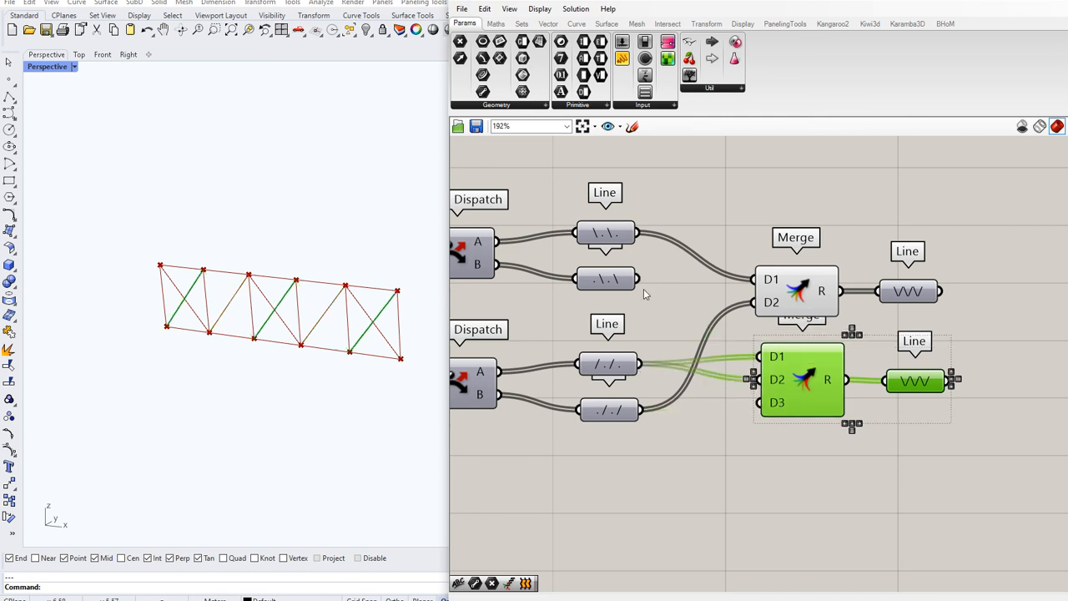
drag(639, 279, 754, 380)
scroll(795, 396, up, 5)
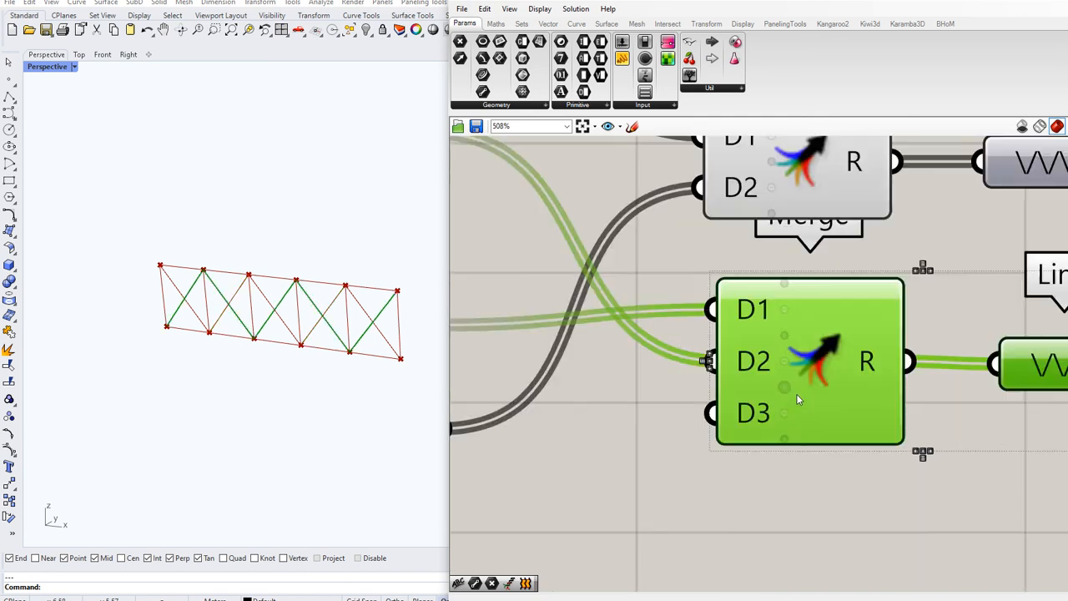
click(782, 415)
scroll(737, 428, down, 5)
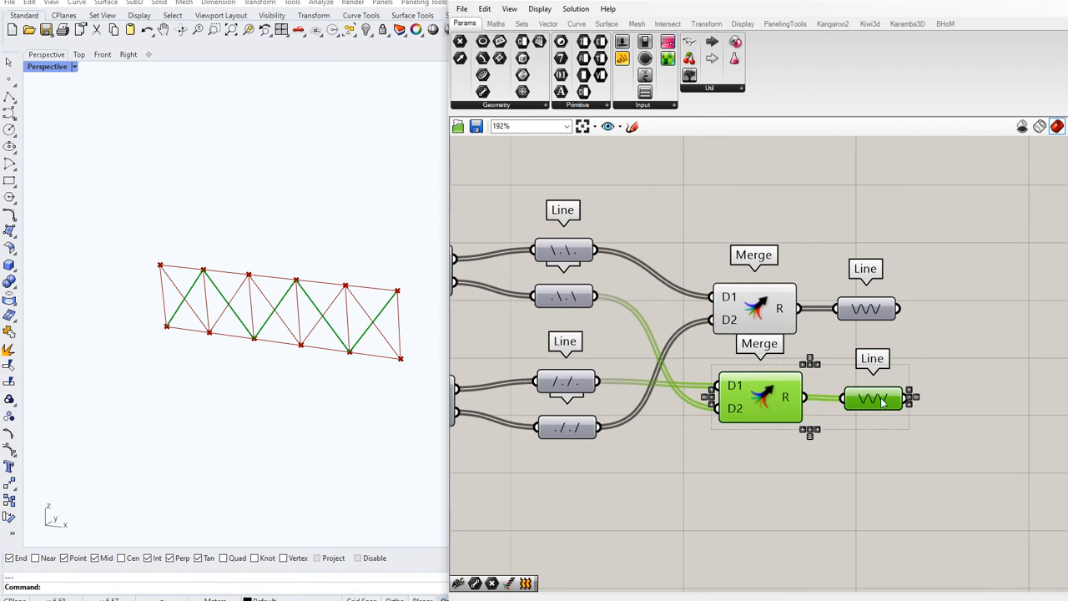
Step: Rename the Line parameter after the copied Merge to "/\/\/\"
double_click(885, 413)
right_click(880, 399)
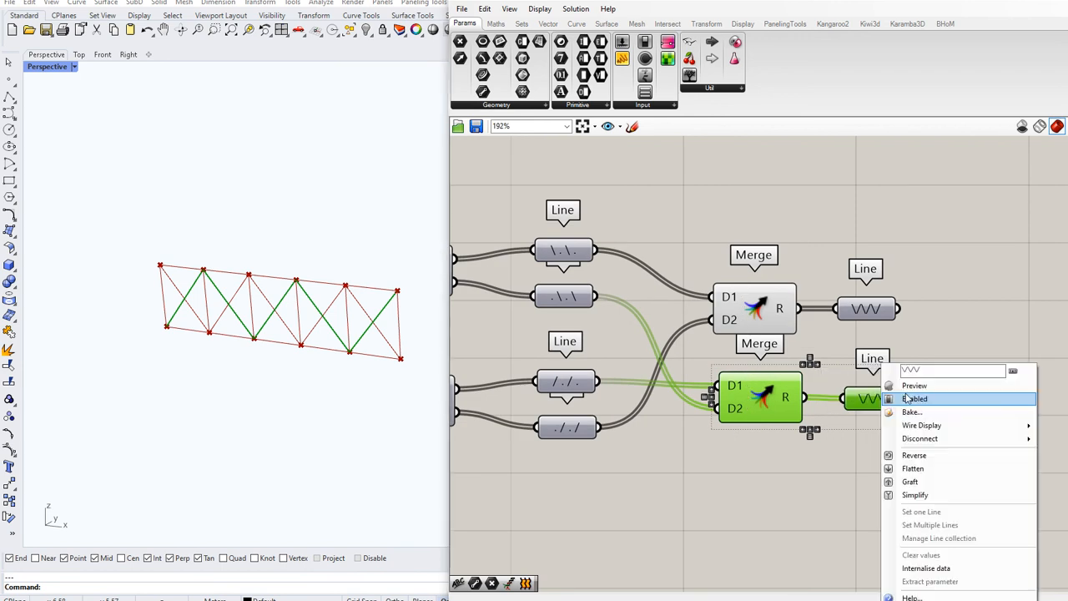
text(/\/\)
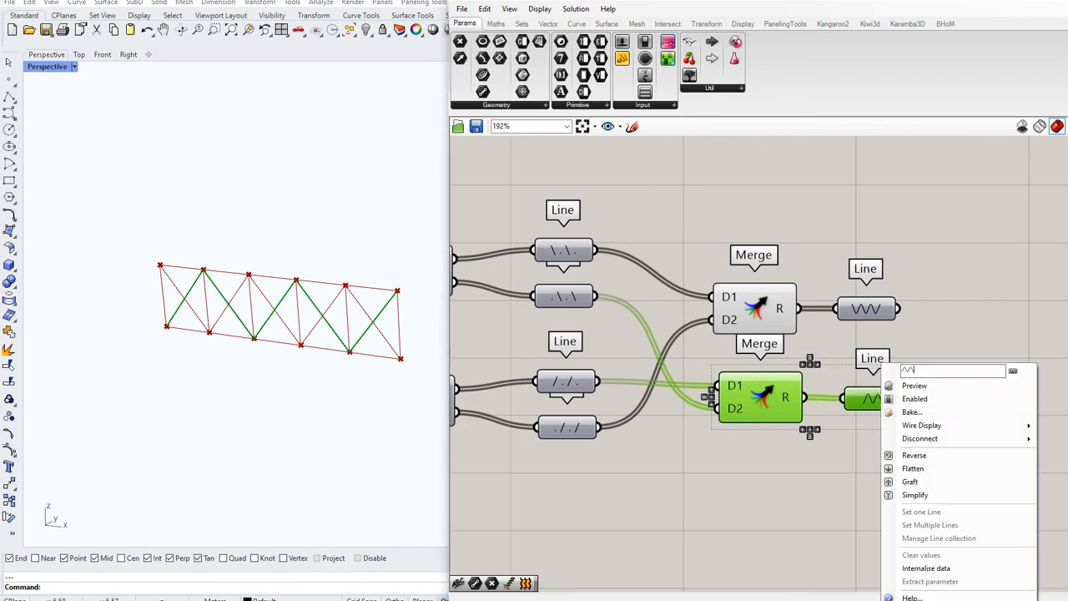
click(681, 241)
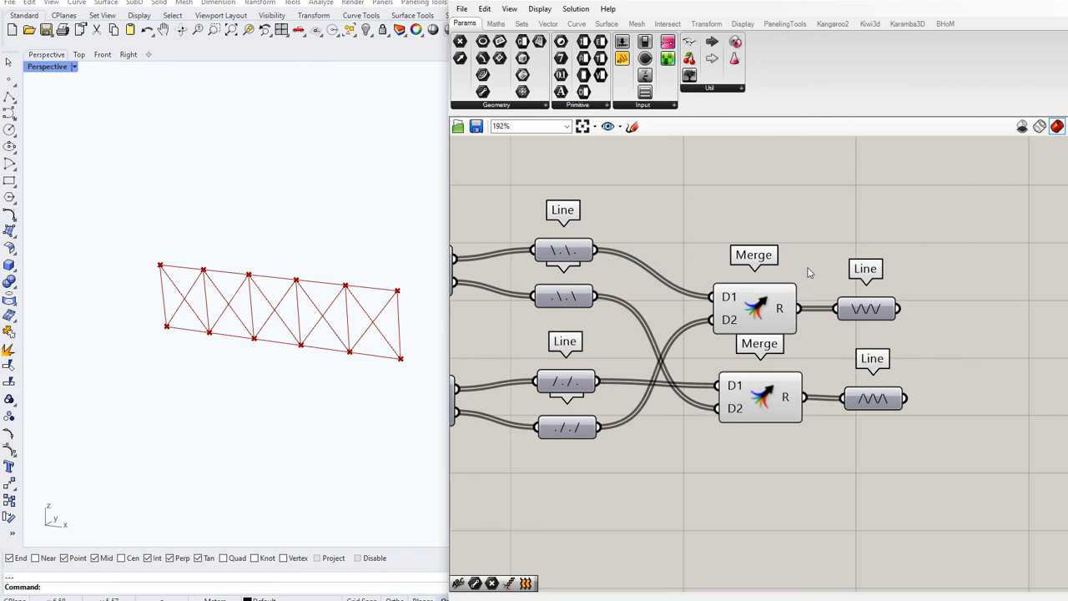
Step: Turn off the preview of both Merge components
drag(680, 240, 809, 467)
right_click(809, 468)
click(830, 442)
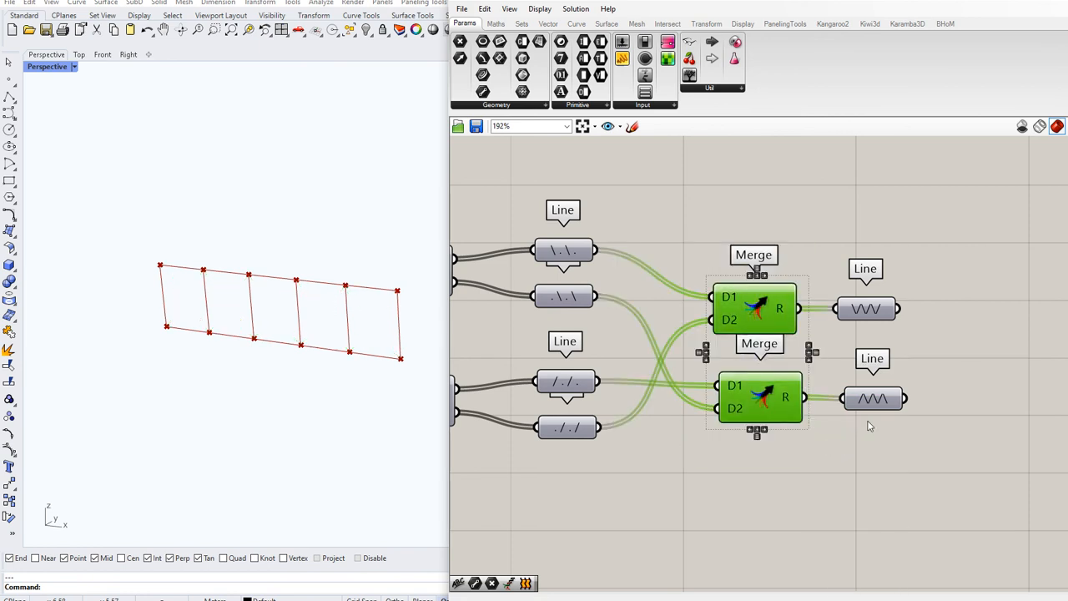
scroll(868, 428, down, 4)
scroll(837, 385, up, 2)
drag(837, 386, 832, 383)
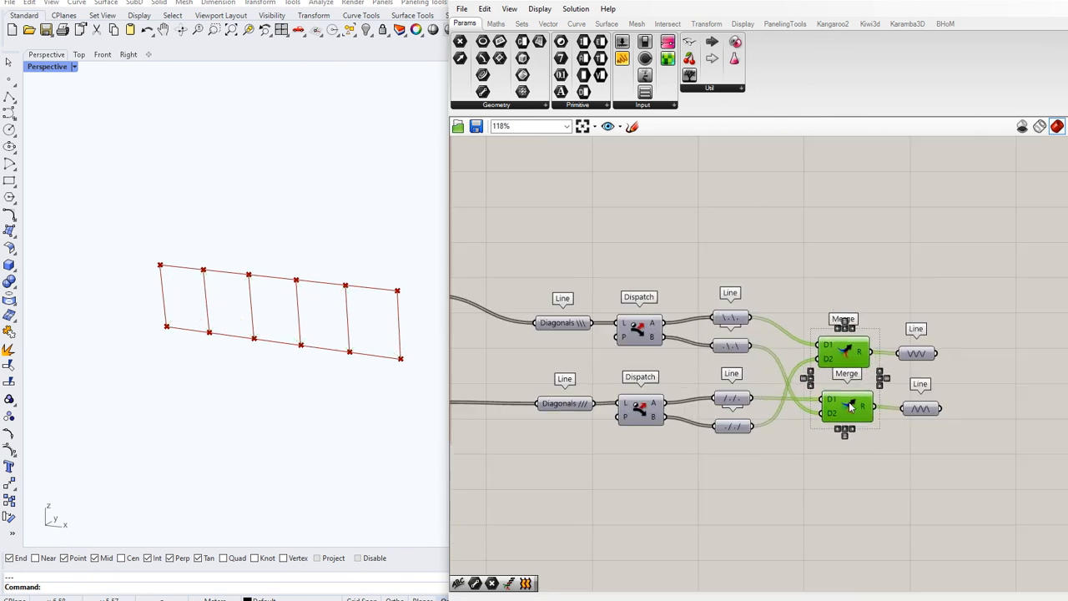
drag(878, 315, 966, 440)
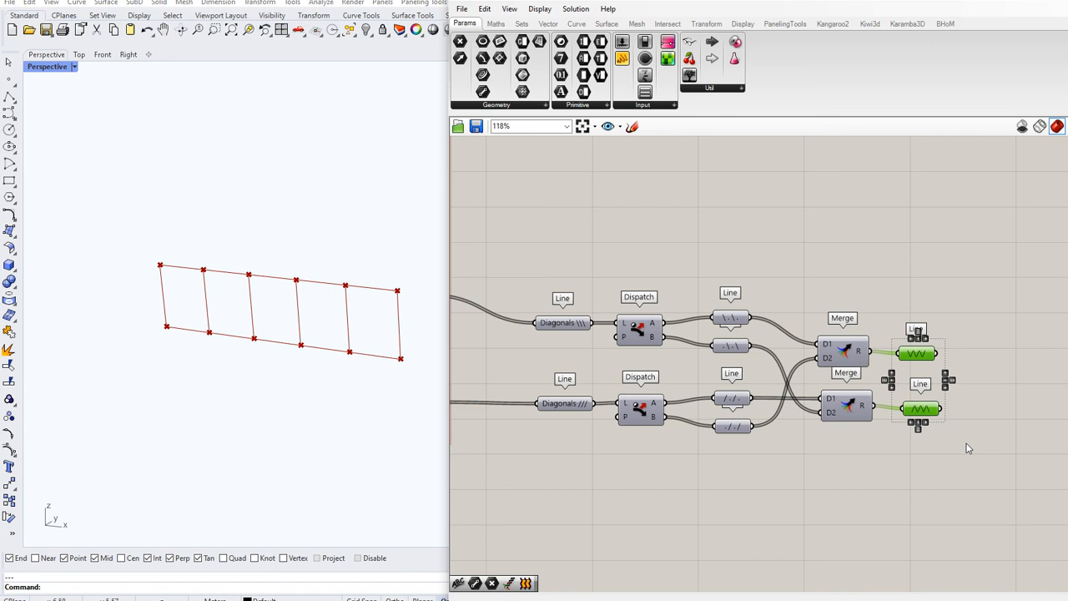
click(947, 446)
Step: Add the scribble title "Diagonal Pattern (I)" and place it above the first Diagonals Line and Dispatch components
double_click(556, 254)
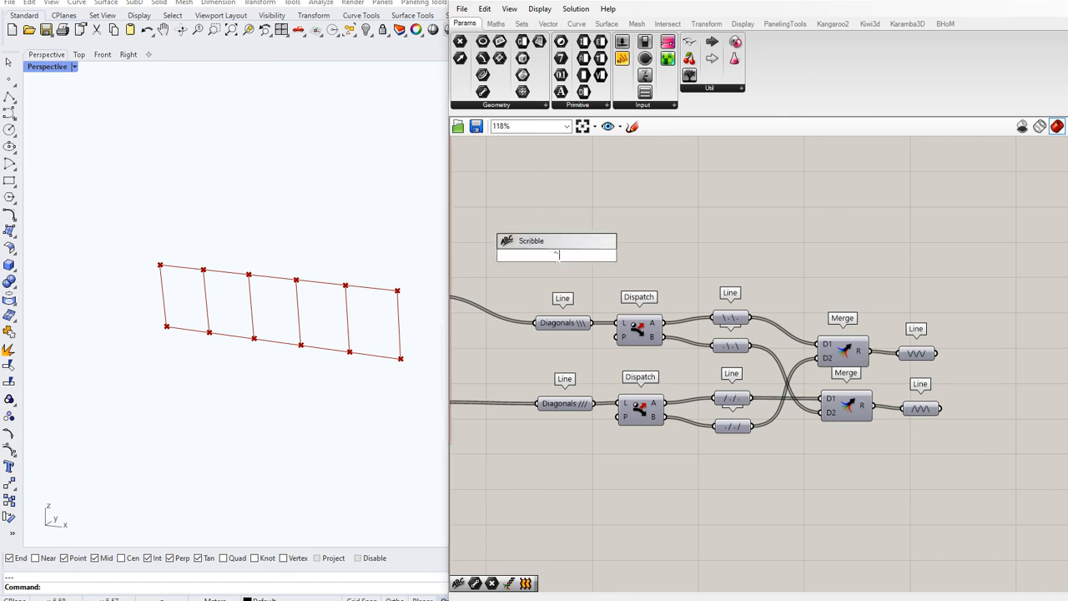
text(~Diagonal Pattern (I))
key(Return)
drag(598, 256, 655, 275)
Step: Group the diagonal pattern components with their title and check the two zigzag Line outputs in the viewport
drag(527, 227, 939, 474)
key(ctrl+g)
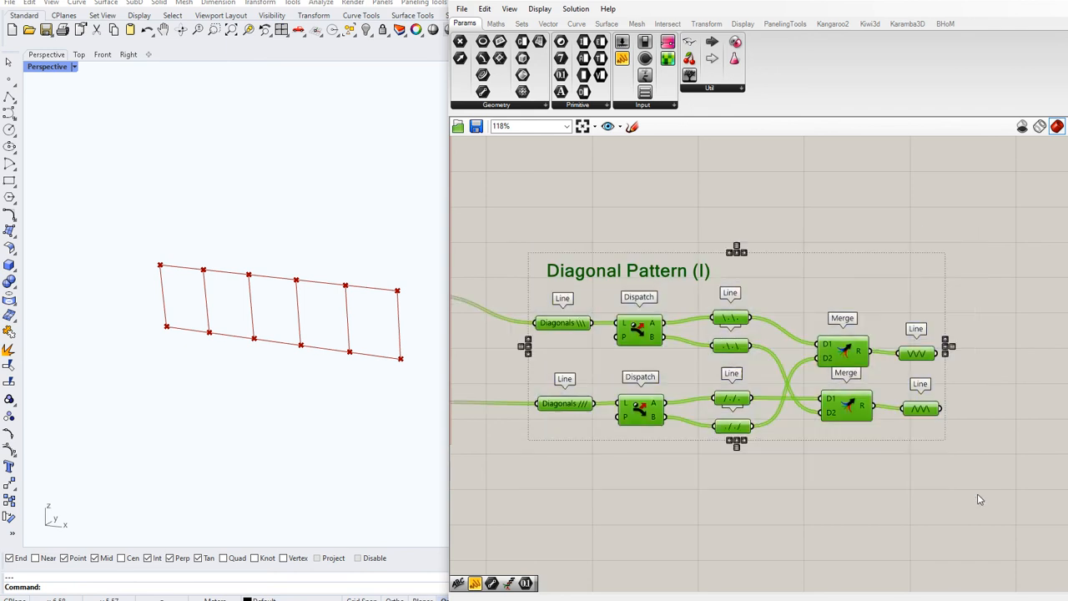
right_drag(944, 492, 872, 372)
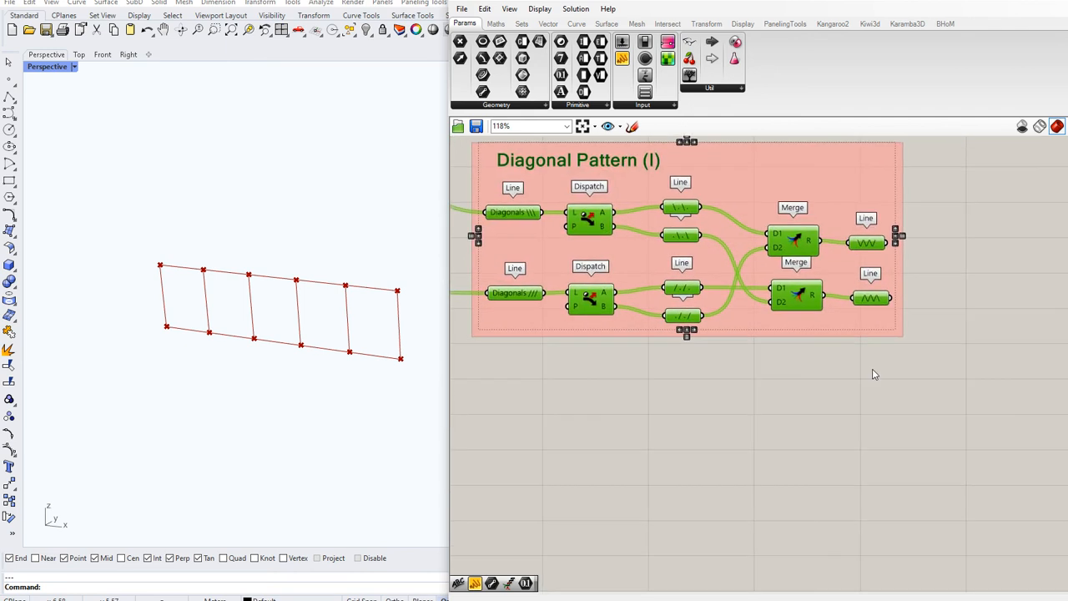
click(797, 421)
scroll(774, 403, down, 1)
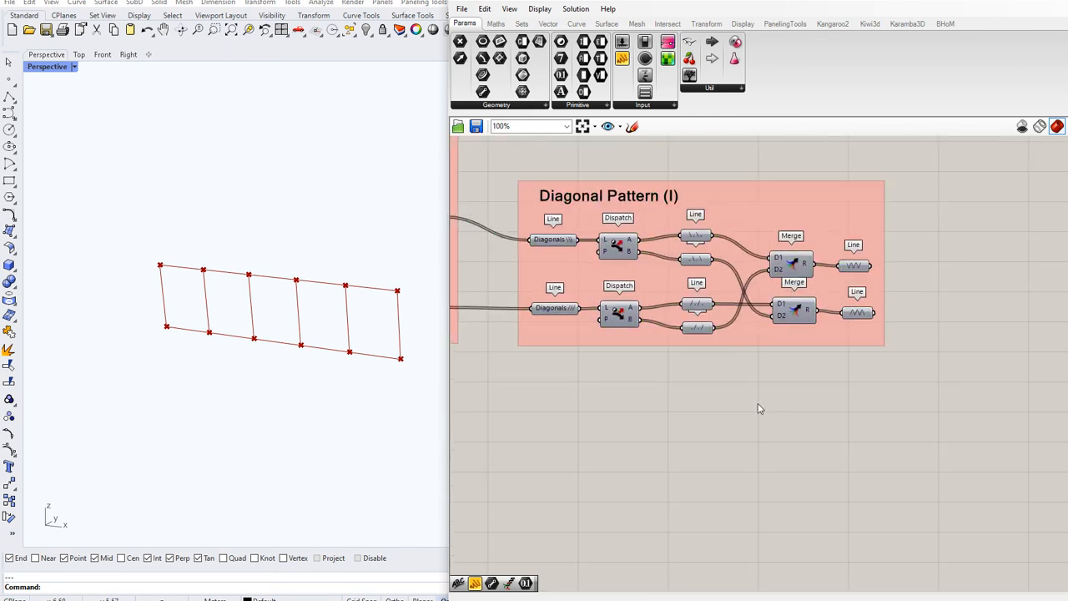
right_drag(619, 392, 653, 358)
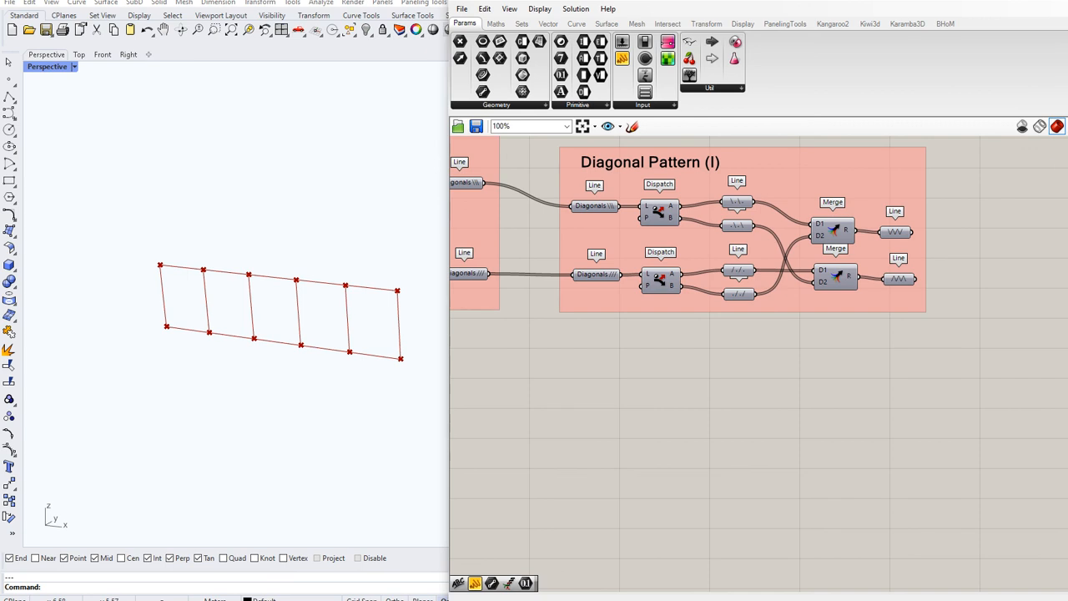
click(905, 232)
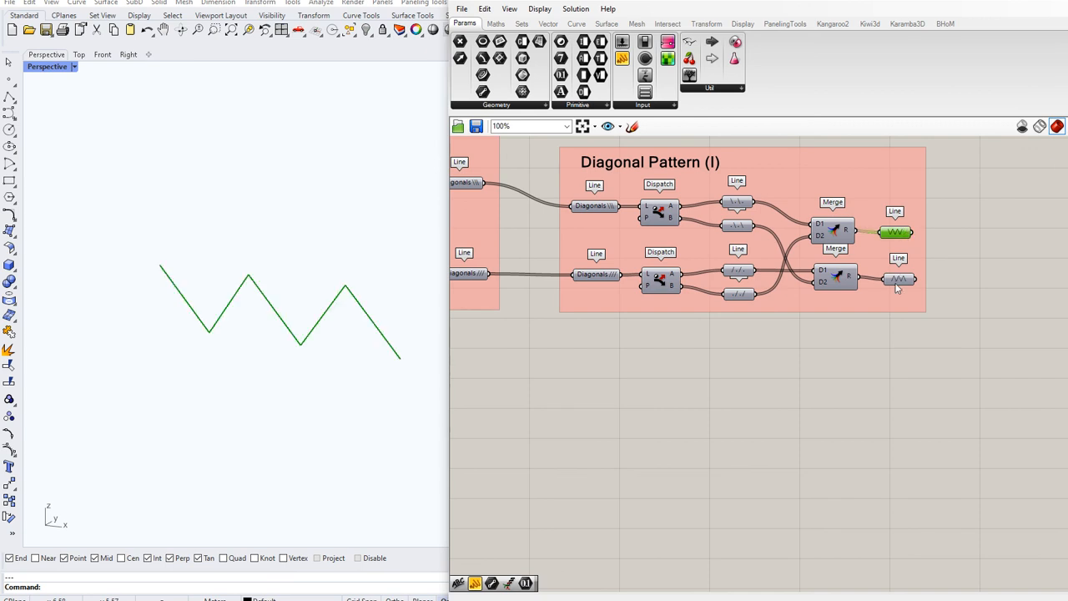
click(898, 282)
click(904, 234)
scroll(745, 353, down, 1)
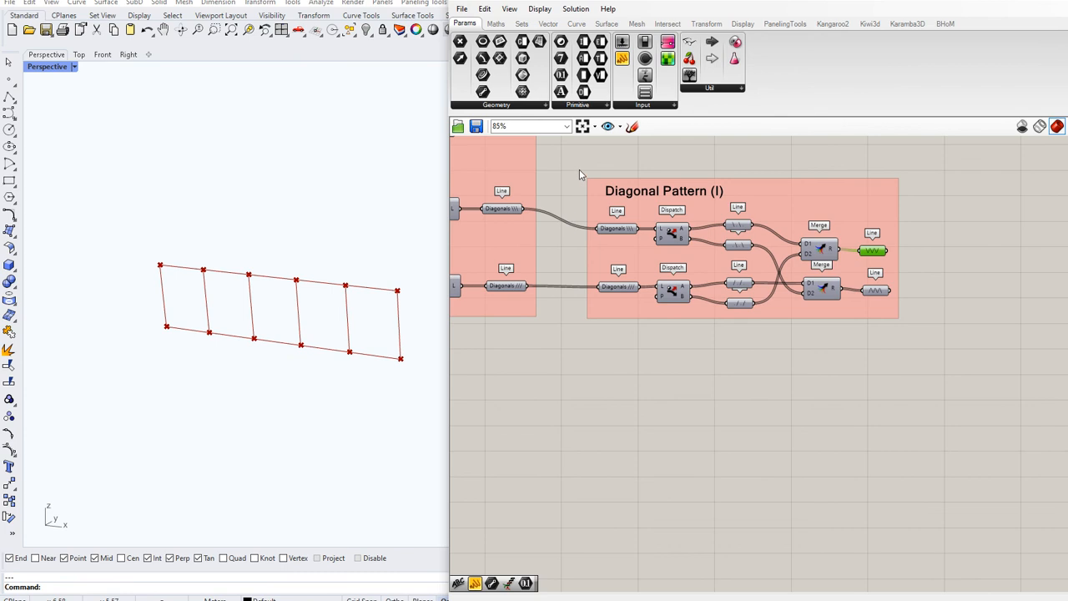
Step: Copy the "Diagonals \\\" and "Diagonals ///" Line parameters below the Diagonal Pattern (I) group, keeping their source wires
drag(579, 174, 650, 322)
drag(617, 228, 623, 357)
click(673, 388)
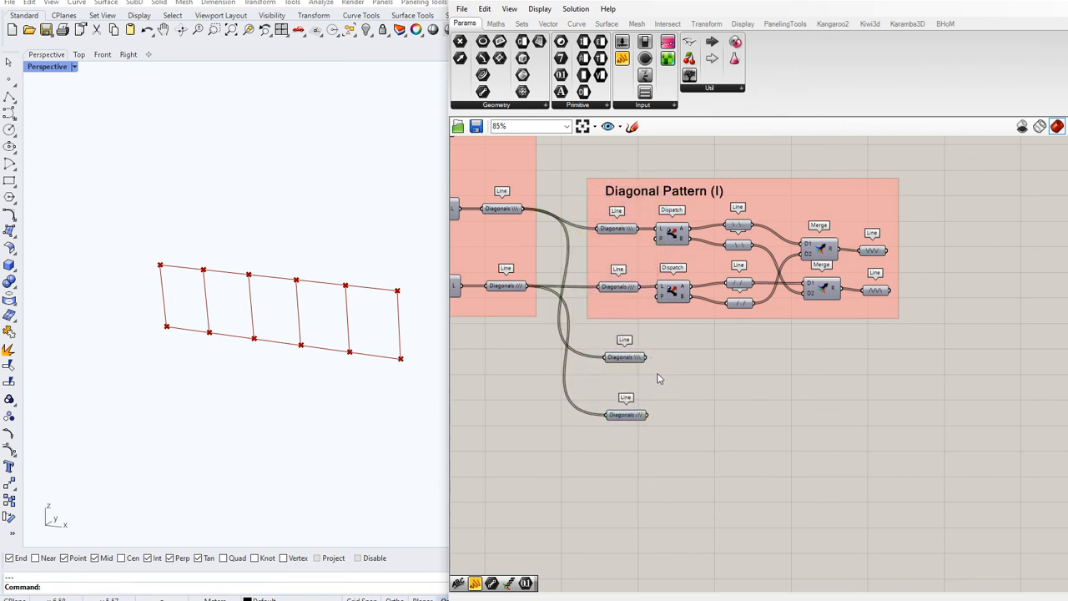
scroll(659, 359, up, 1)
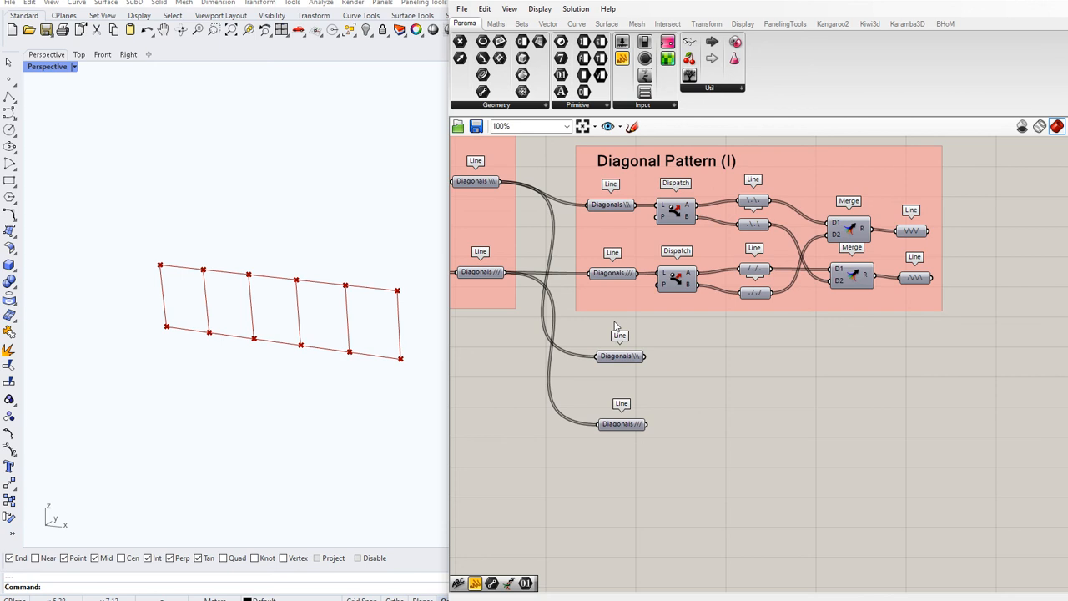
right_click(632, 360)
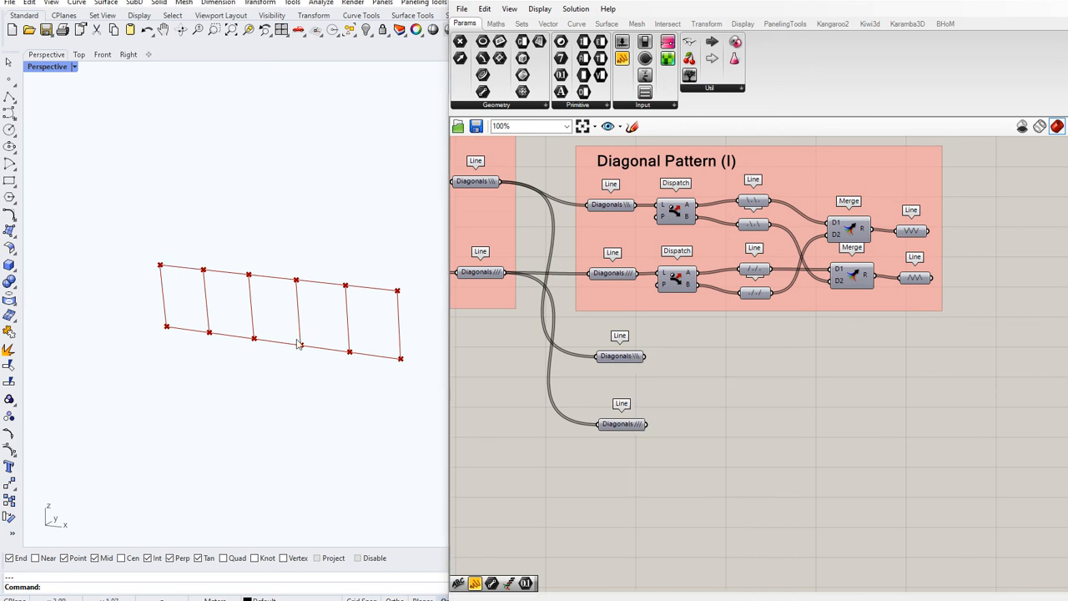
Step: Add a Split List component and wire the copied "Diagonals \\\" lines into its L input
double_click(699, 369)
text(split)
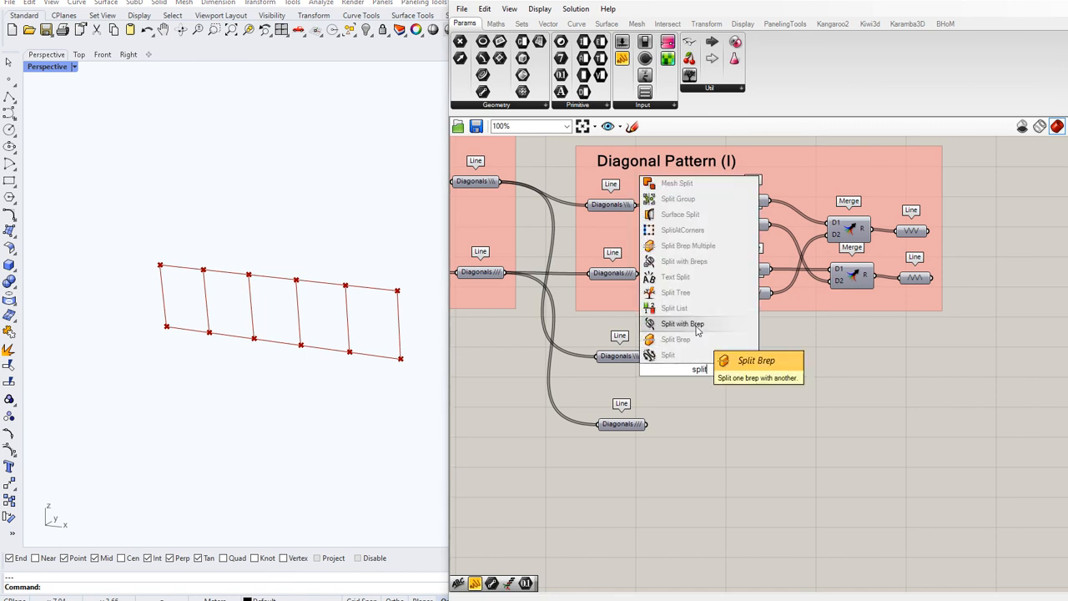
click(674, 308)
scroll(681, 367, up, 3)
drag(618, 345, 724, 355)
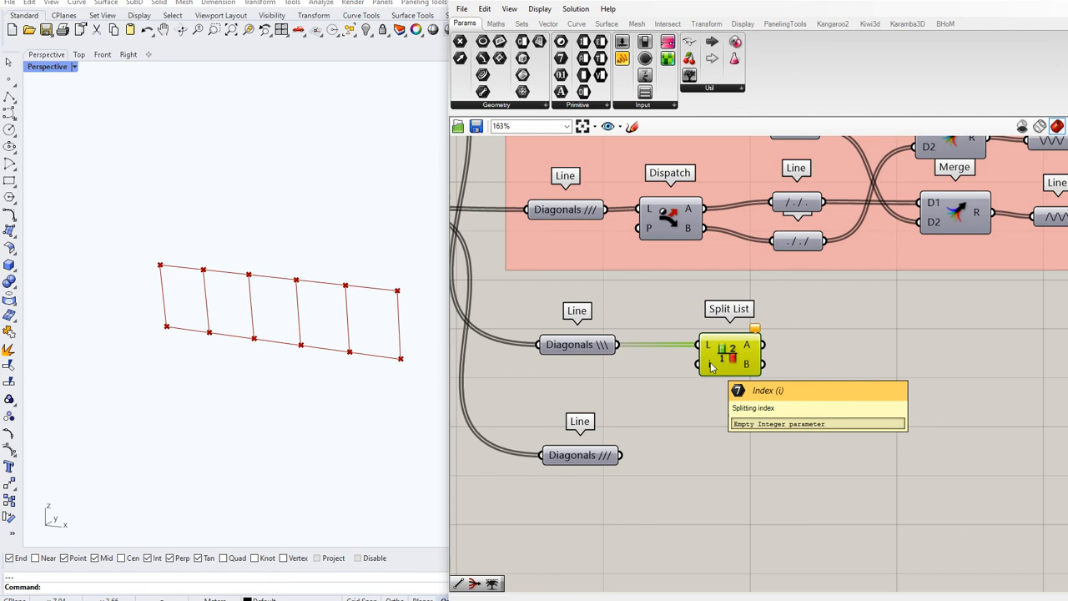
Step: Copy the Num Bays integer parameter below the Divide Chord group and feed the copy from the original
scroll(710, 367, down, 8)
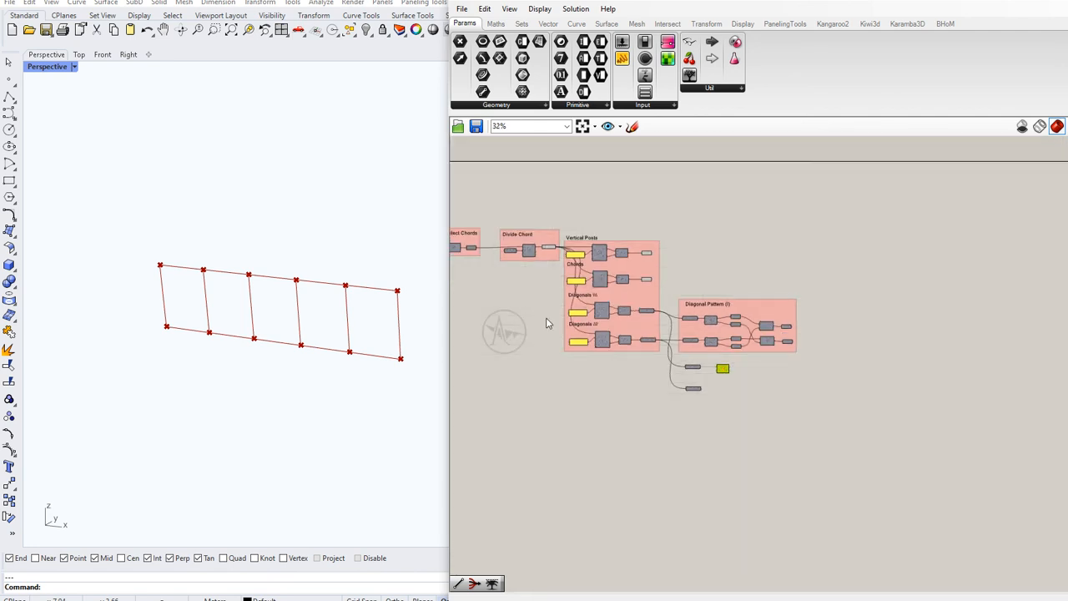
right_drag(546, 317, 708, 337)
scroll(706, 278, up, 5)
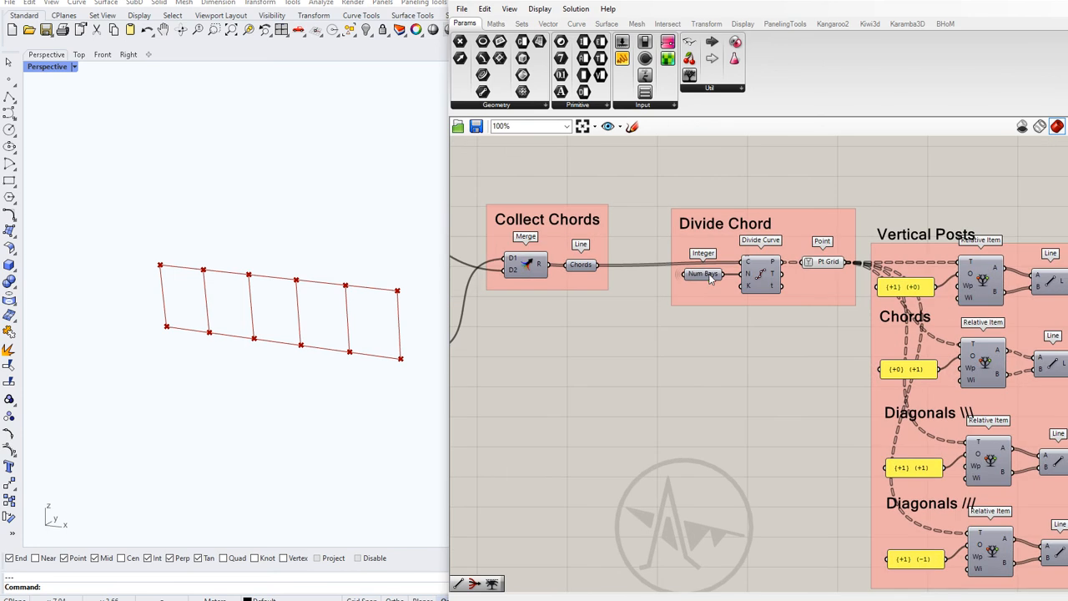
key(ctrl+v)
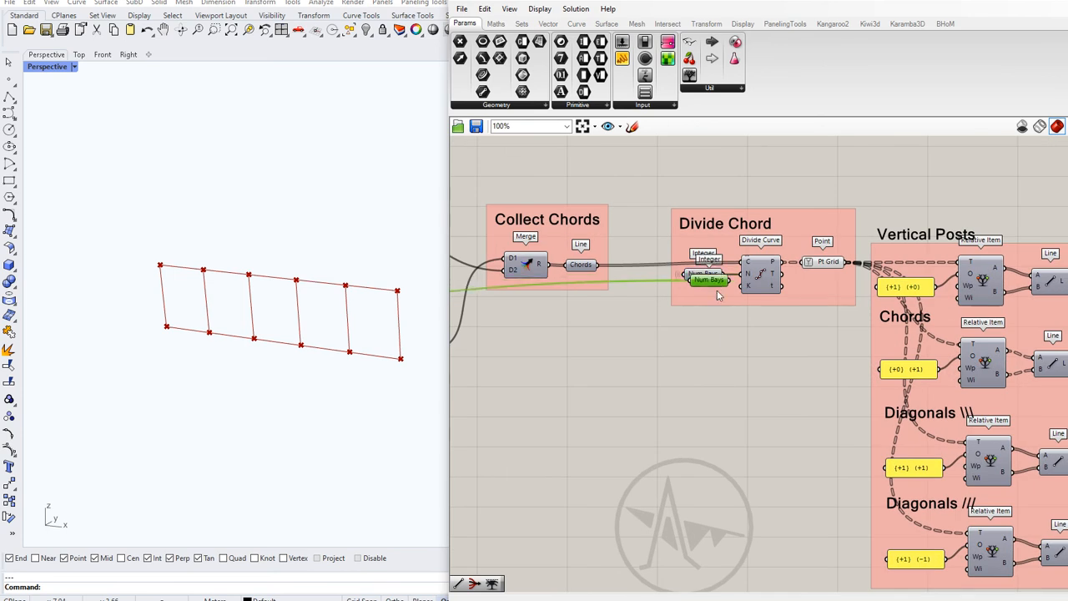
drag(714, 286, 736, 361)
drag(723, 274, 716, 356)
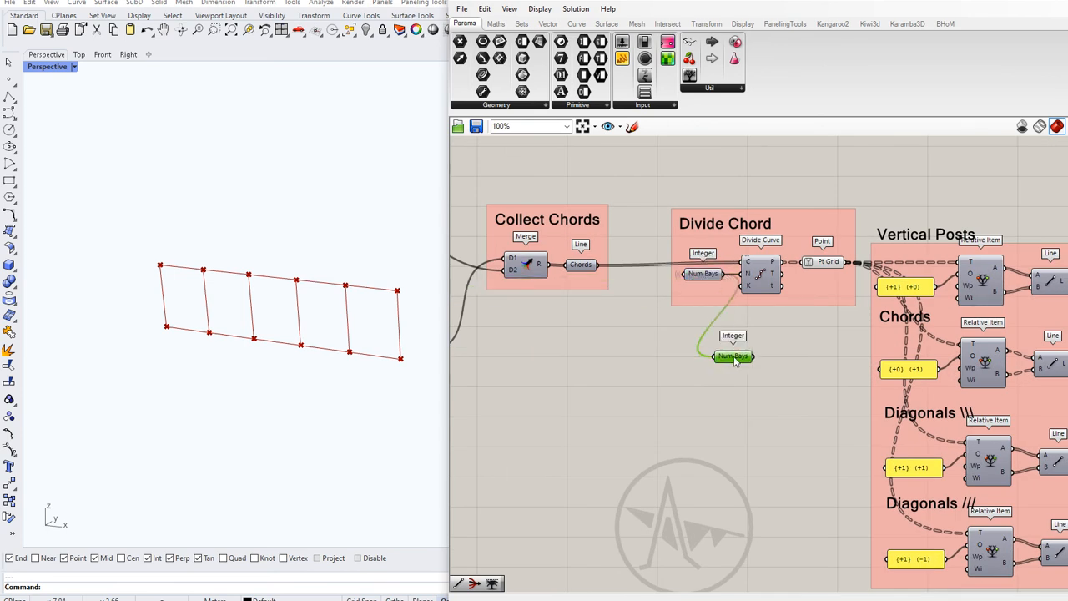
Step: Set and commit an expression in x on the copied Num Bays parameter
right_click(734, 359)
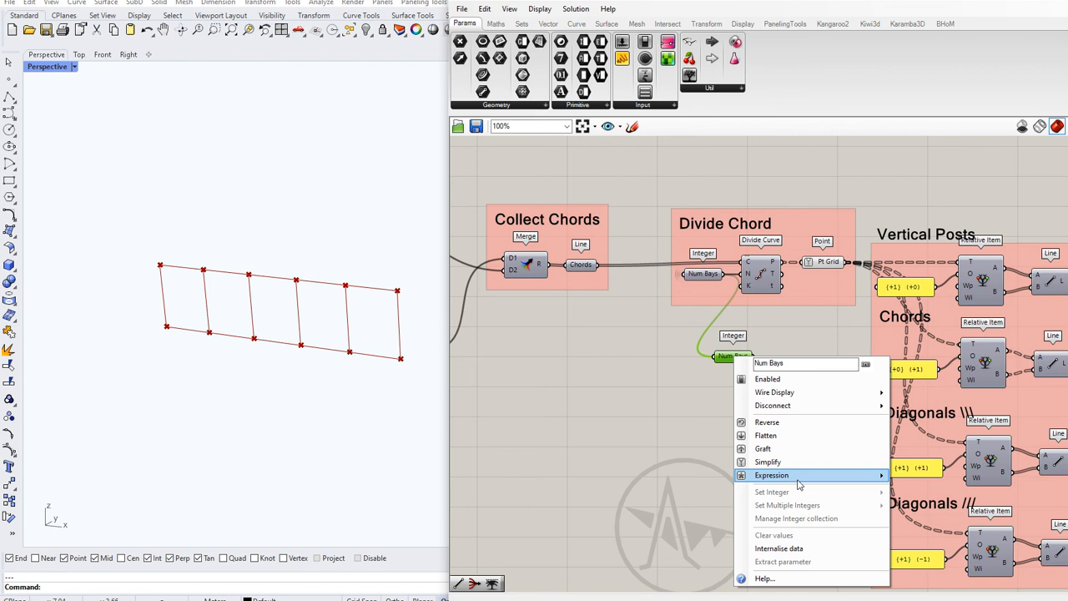
mouse_move(799, 476)
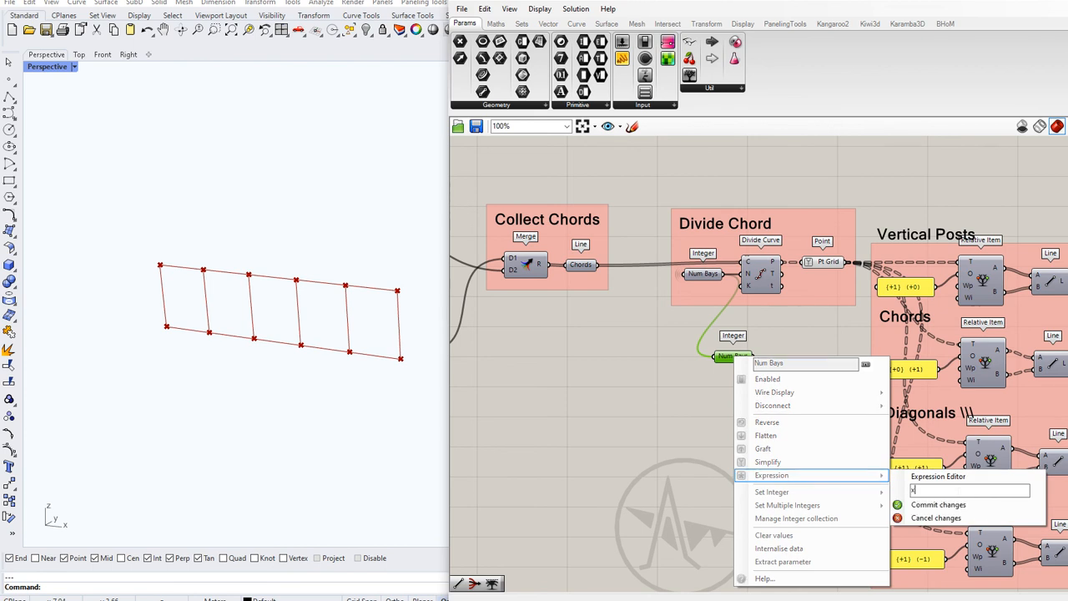
click(938, 504)
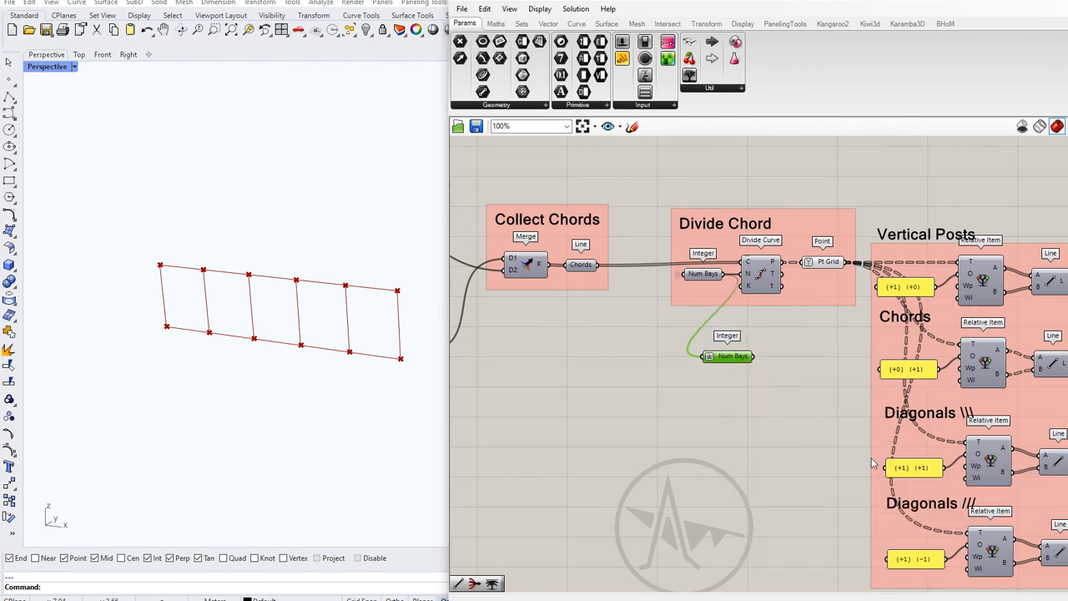
Step: Move the copied Num Bays under the copied "Diagonals \\\" Line and wire it into the Split List index input
scroll(691, 353, down, 7)
drag(734, 358, 896, 394)
scroll(841, 425, up, 9)
click(915, 390)
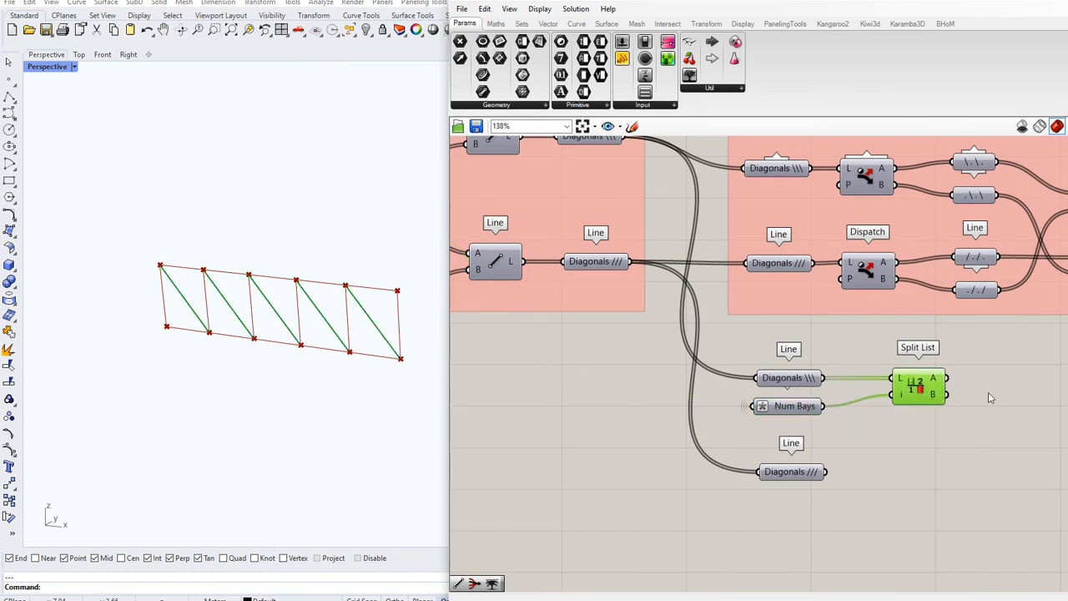
right_drag(914, 399, 794, 418)
scroll(795, 418, down, 3)
scroll(837, 386, up, 3)
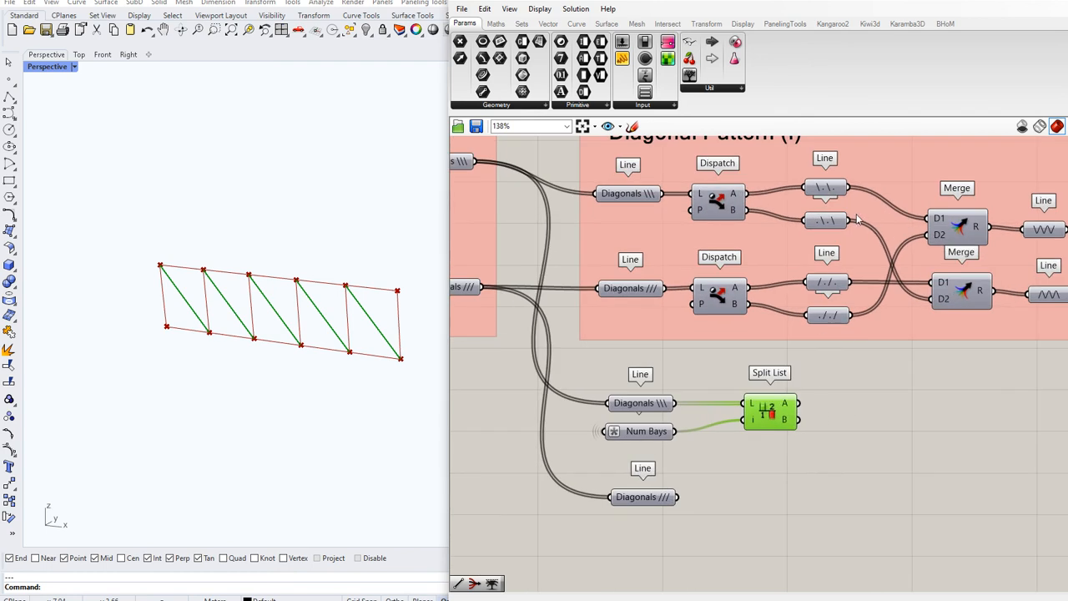
Step: Copy the "/./." and "././" Line parameters beside Split List and wire its A and B outputs into them
drag(799, 355, 866, 399)
key(ctrl+c)
key(ctrl+v)
click(840, 411)
scroll(839, 411, up, 3)
drag(798, 404, 843, 447)
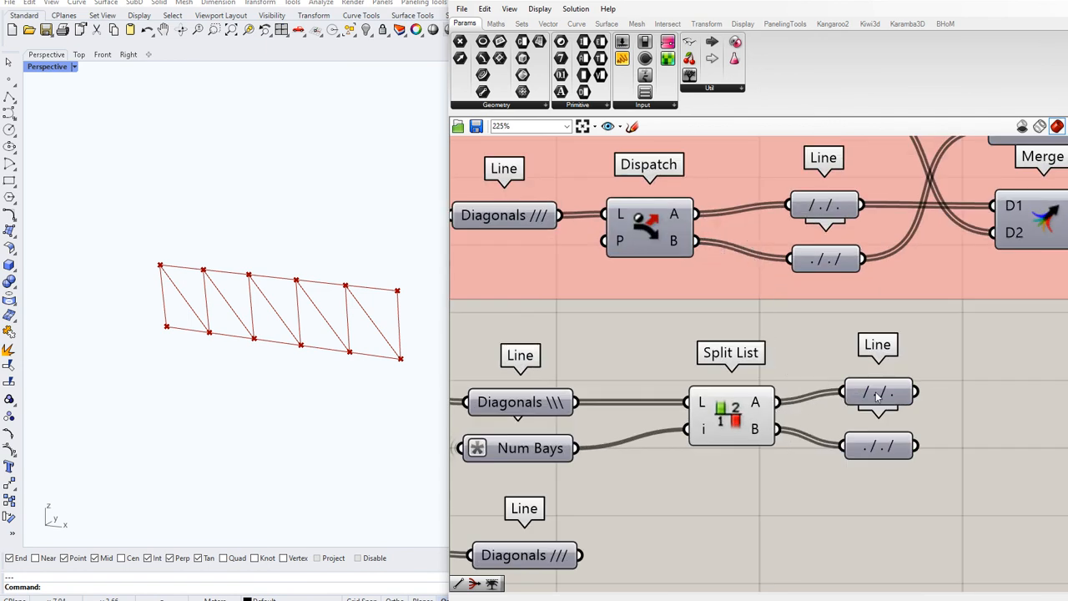
Step: Rename the Line parameter on Split List output A to "\\.."
right_click(876, 397)
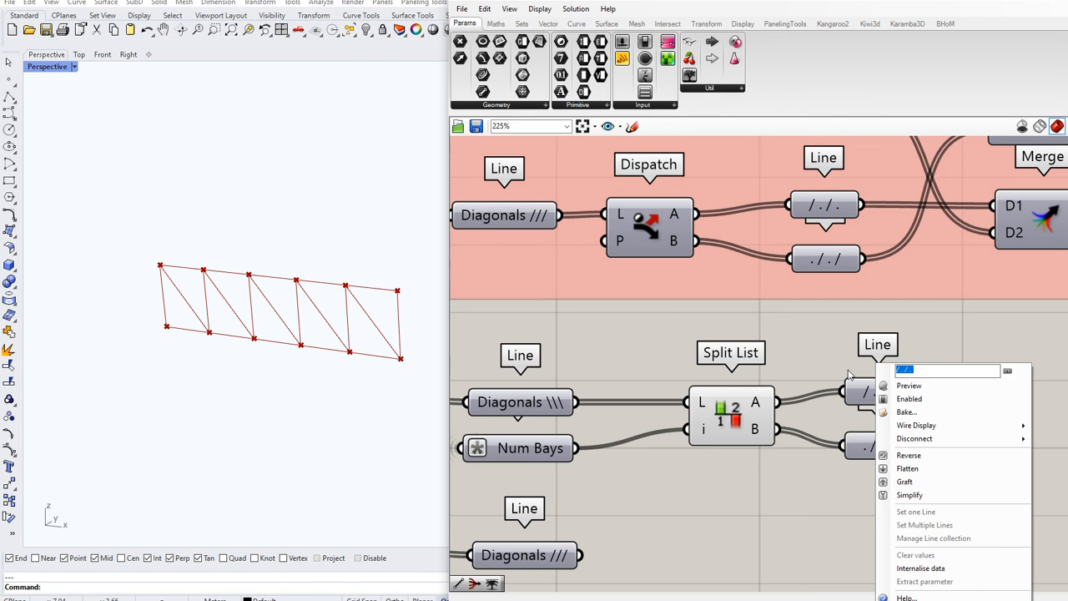
text(\)
text(.\\.)
click(960, 341)
Step: Rename the Line parameter on Split List output B to "..\\"
right_click(872, 450)
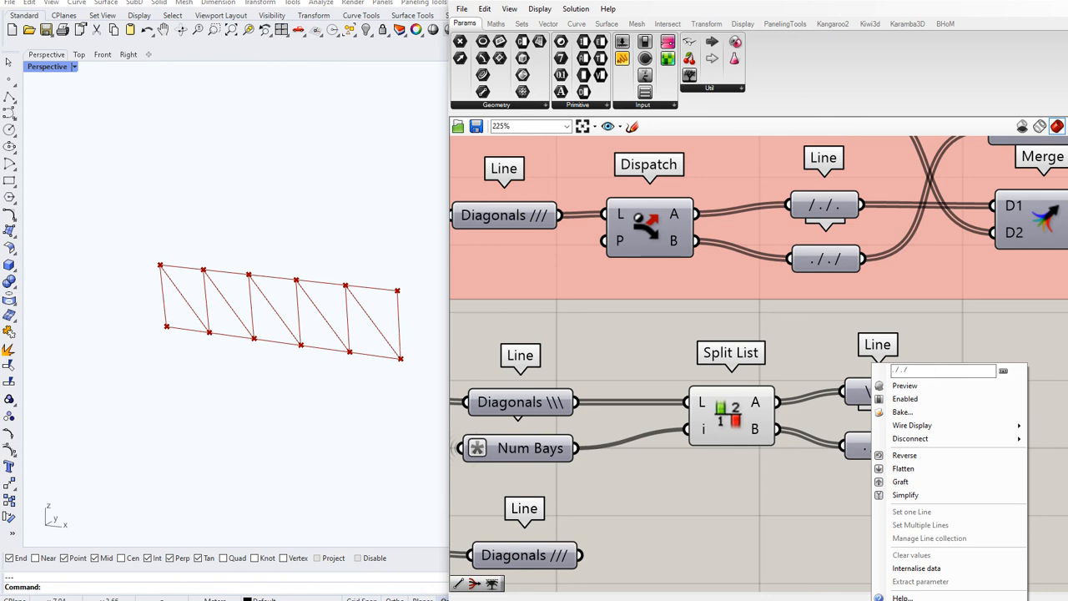
drag(918, 370, 833, 369)
text(\\)
click(797, 360)
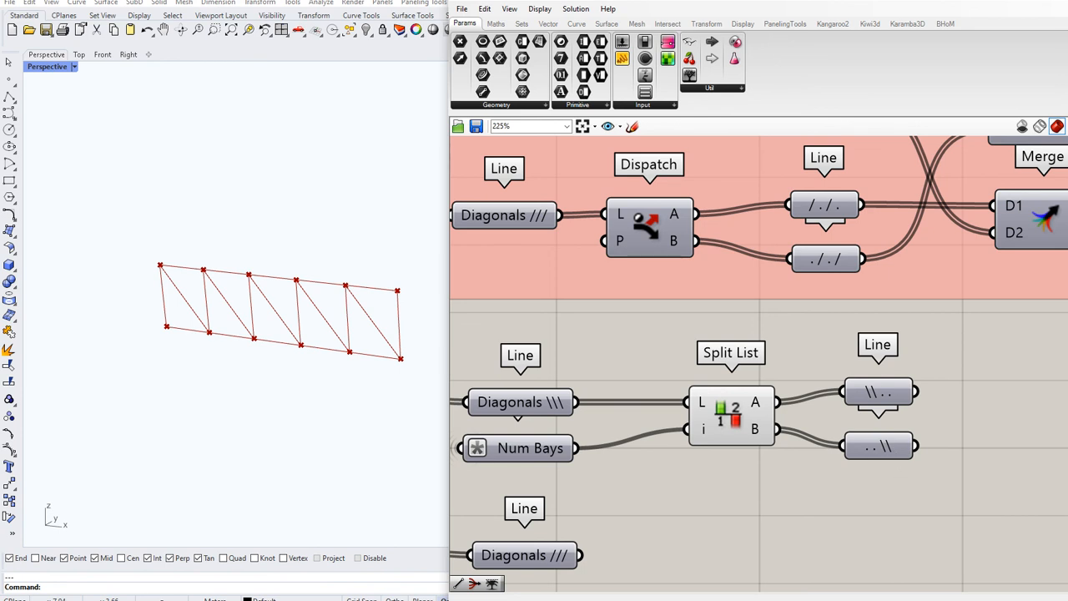
Step: Examine the line previews of the "\\.." and "..\\" parameters at the Split List outputs
click(1039, 127)
click(886, 394)
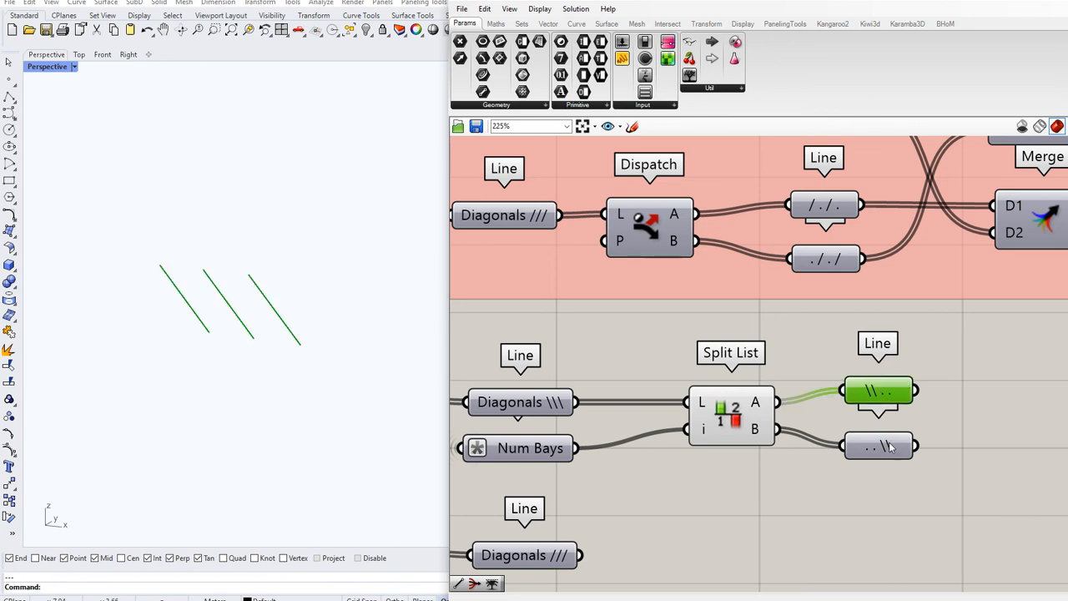
click(890, 449)
click(890, 393)
Step: Duplicate Split List and its two Line parameters beside "Diagonals ///" and wire that Line into the copy's L input
scroll(849, 464, down, 3)
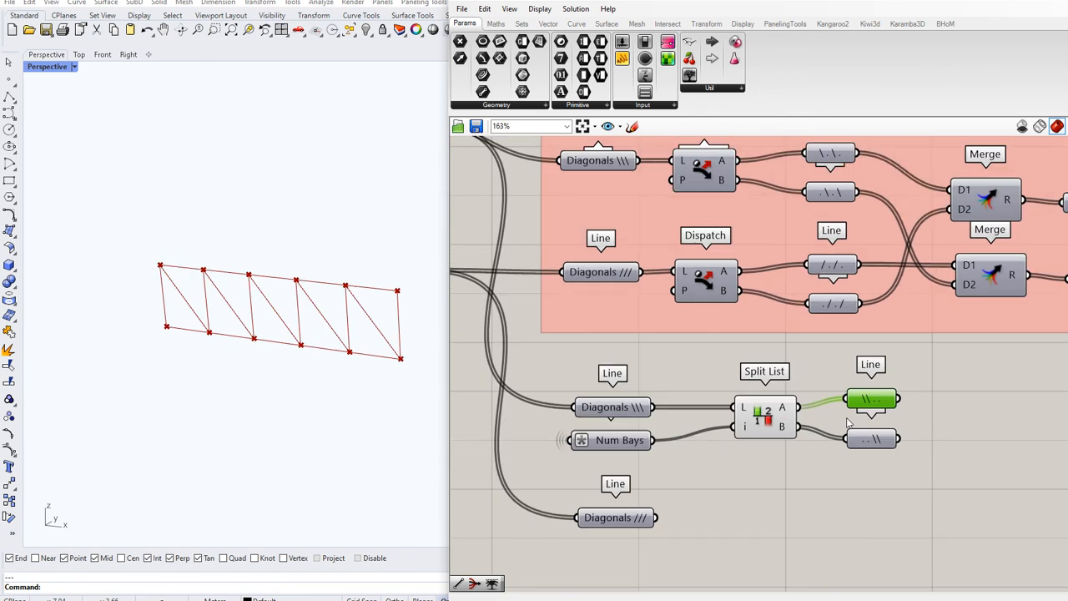
right_drag(848, 465, 839, 413)
drag(711, 315, 908, 460)
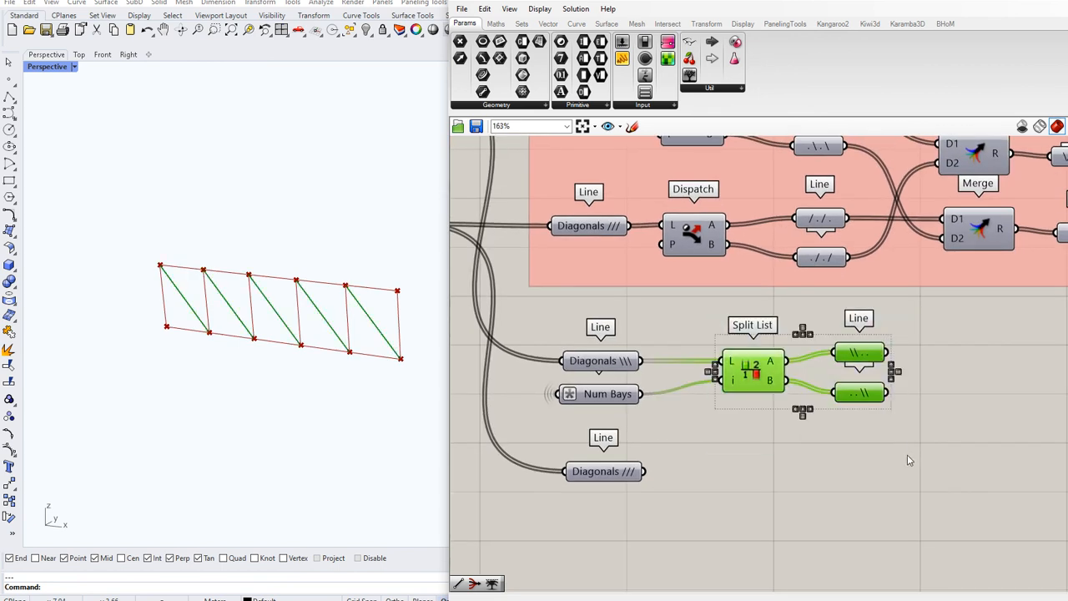
alt+drag(756, 379, 758, 481)
drag(643, 472, 723, 465)
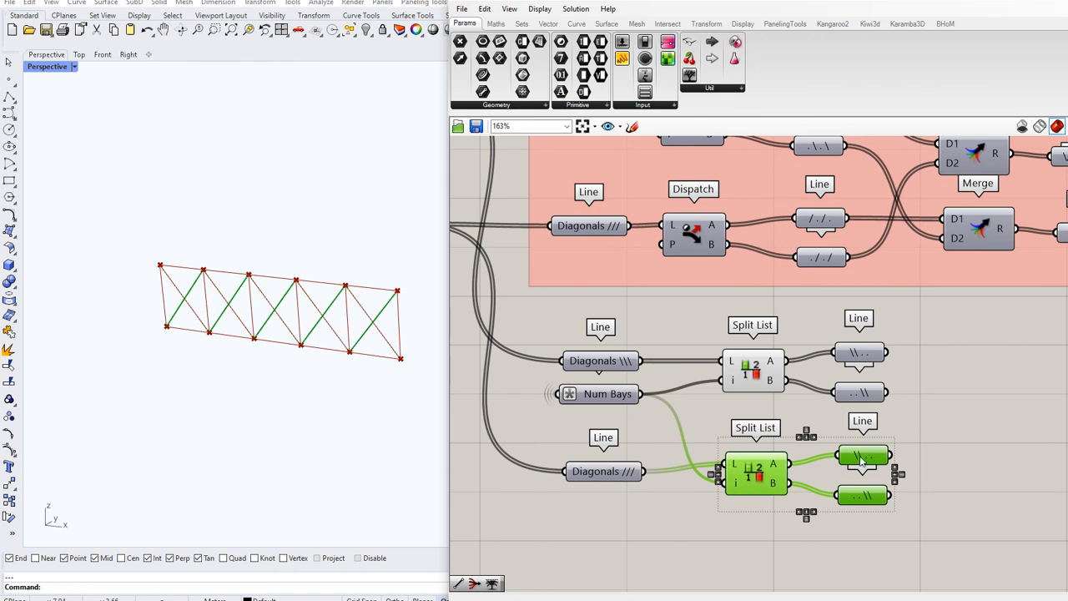
Step: Rename the duplicated Line parameters on Split List outputs A and B to "//.." and "..//"
right_click(864, 458)
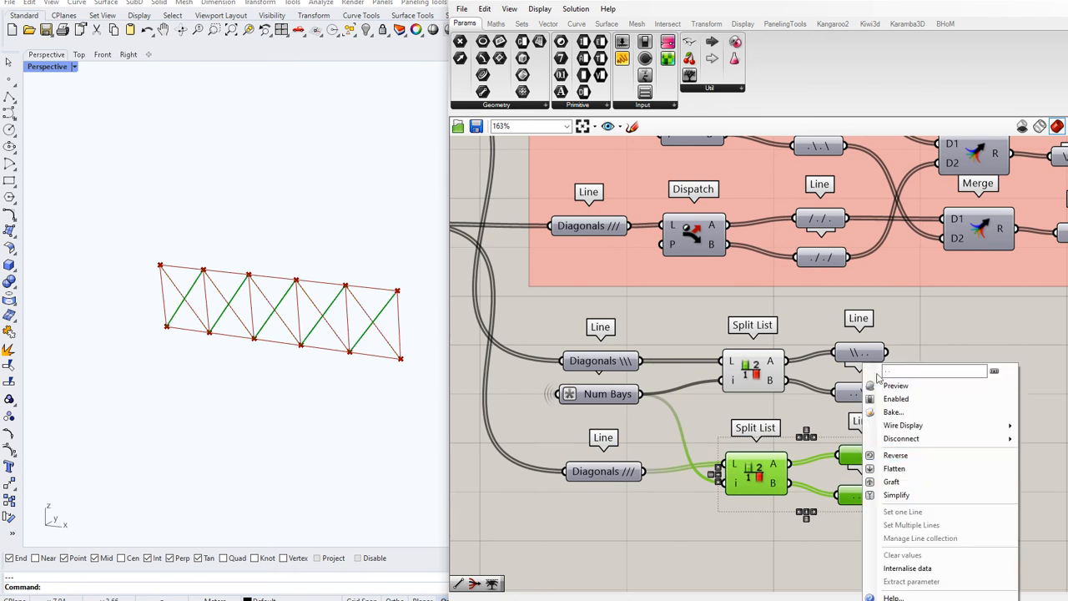
text(//)
click(944, 340)
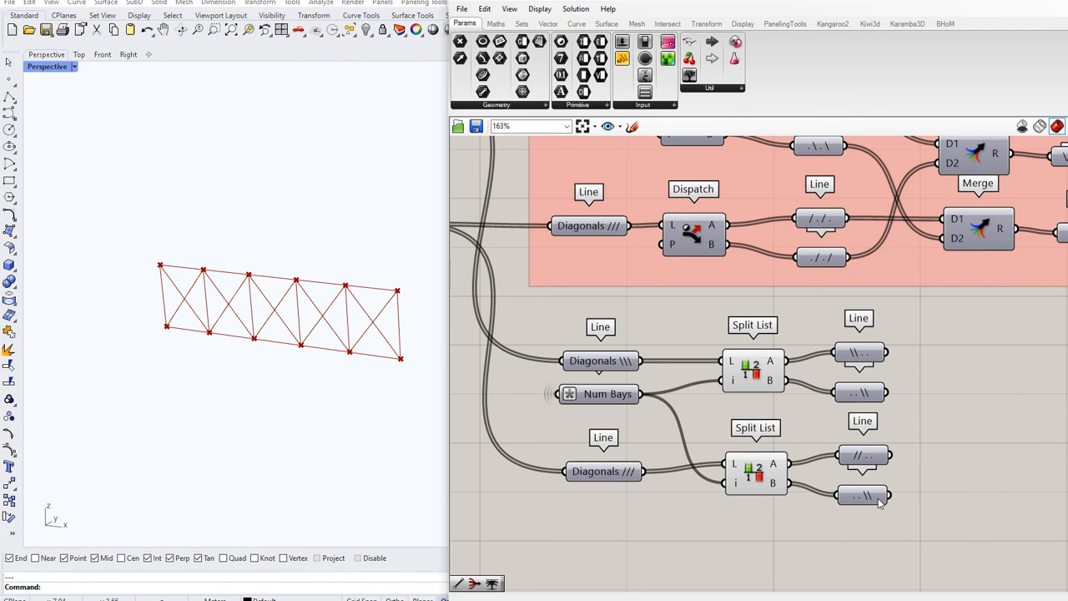
right_click(874, 499)
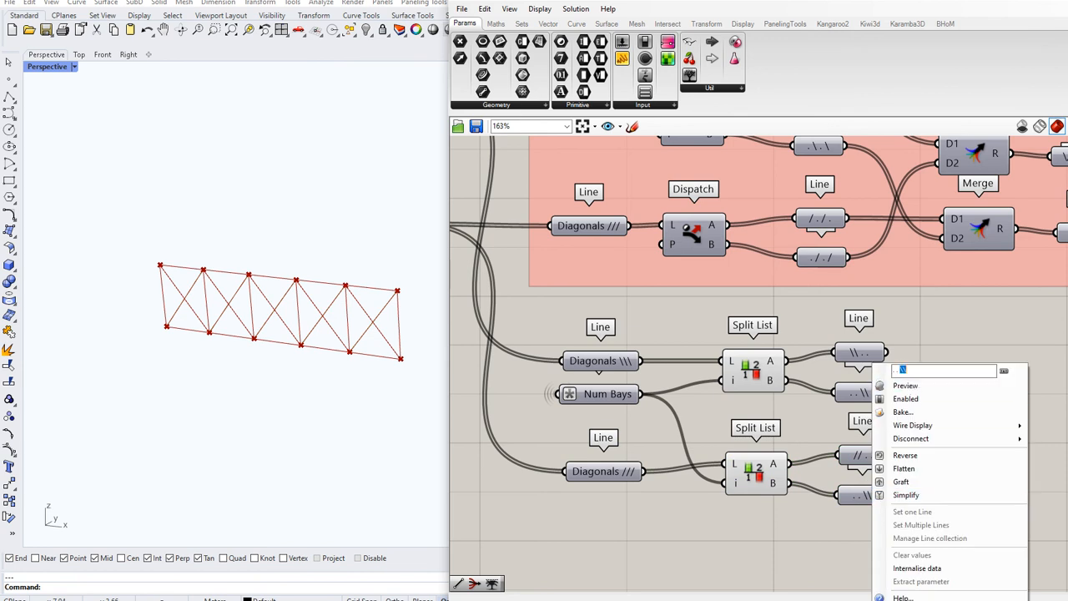
text(//)
click(957, 344)
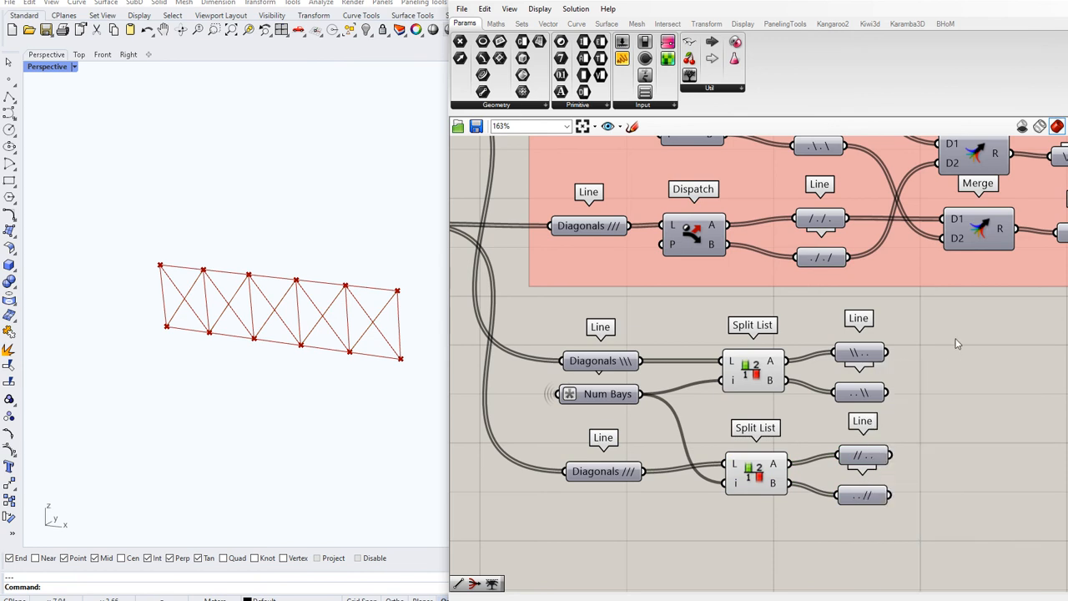
Step: Copy the two Merge components and their output Line parameters from Diagonal Pattern (I) beside the split diagonals
scroll(853, 499, down, 3)
drag(896, 371, 928, 397)
scroll(926, 395, up, 4)
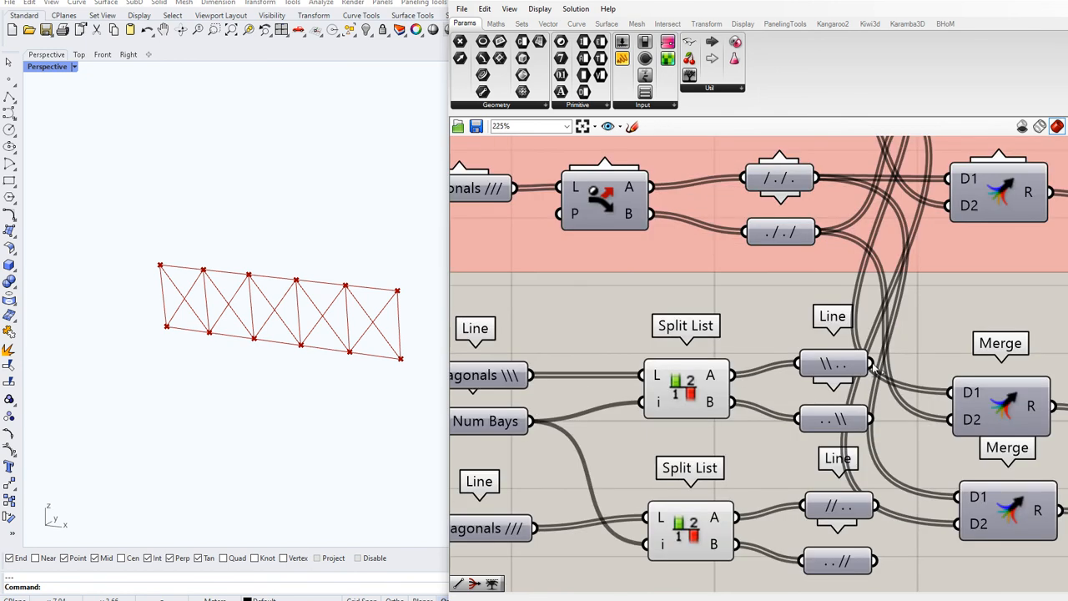
Step: Wire "\\.." and "..//" into the upper Merge copy, and "//.." and "..\\" into the lower one
drag(871, 364, 949, 395)
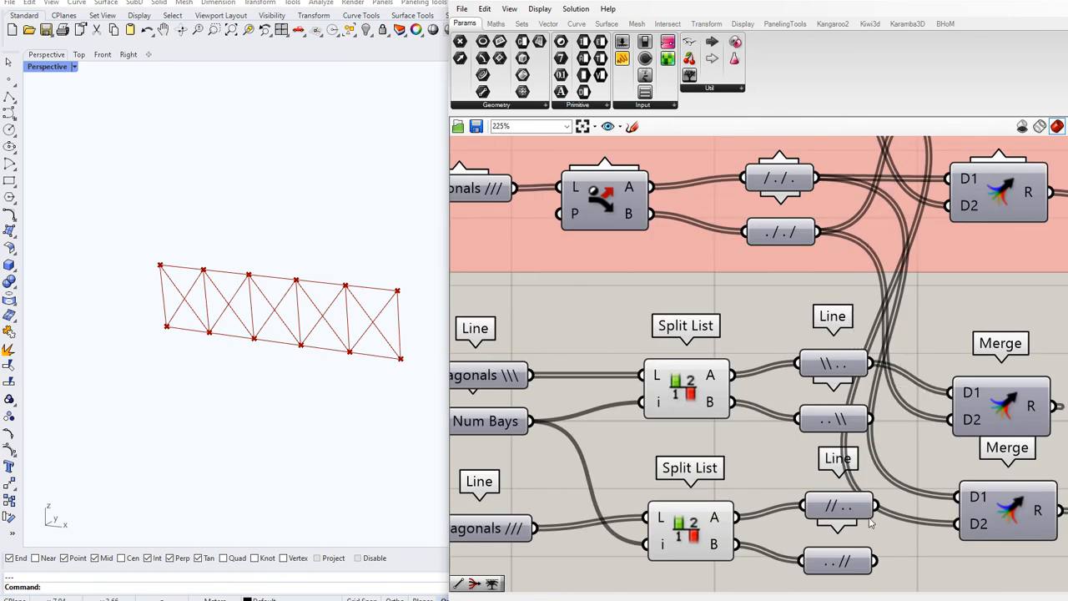
drag(874, 562, 957, 414)
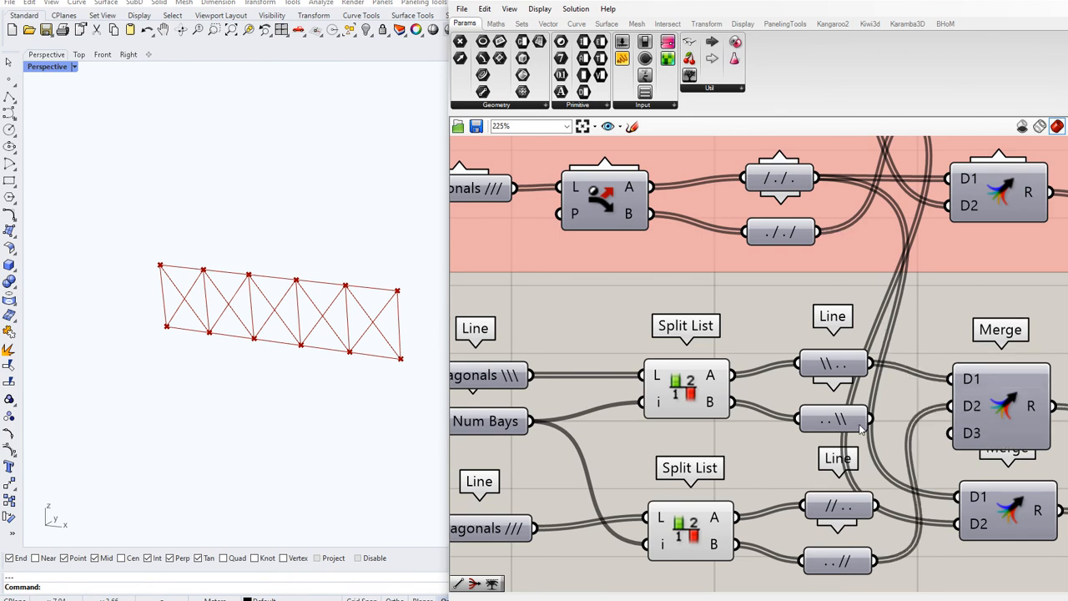
drag(874, 506, 957, 497)
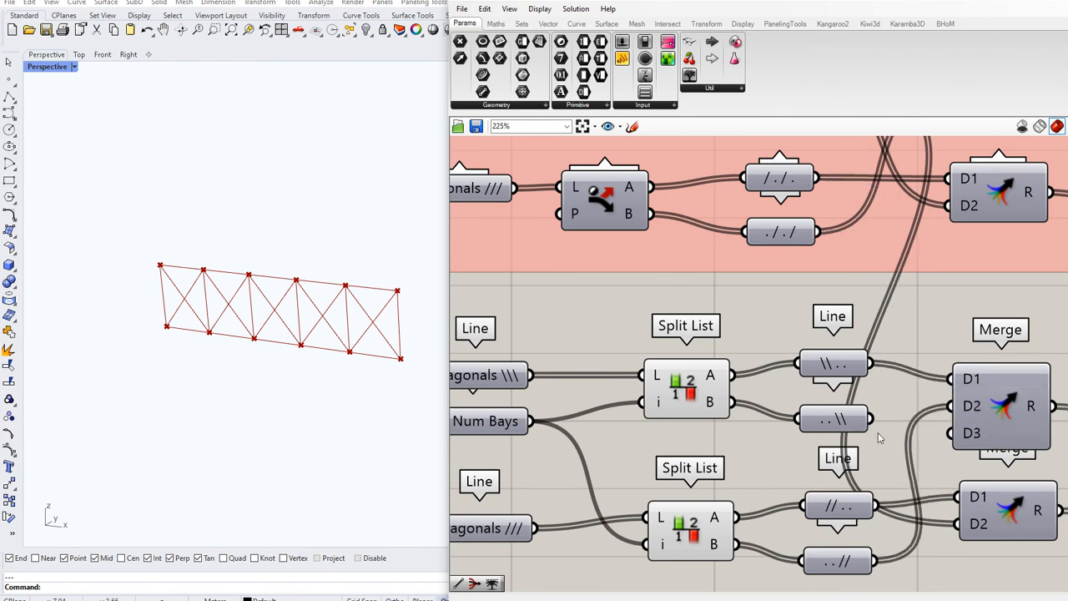
drag(872, 420, 973, 536)
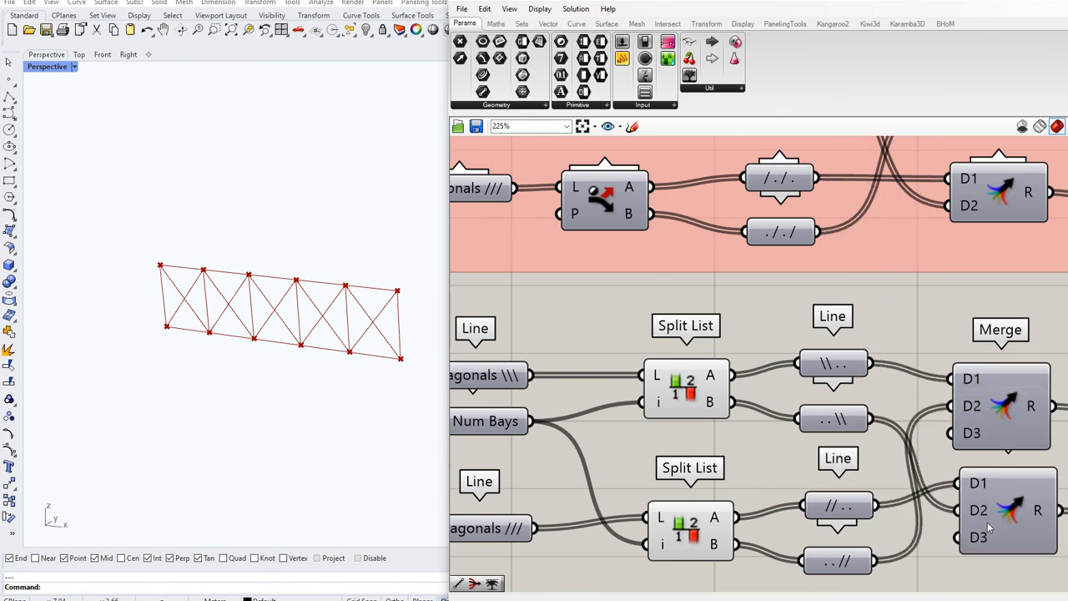
Step: Remove the unused D3 input from both copied Merge components
scroll(987, 522, up, 5)
click(1004, 551)
click(974, 254)
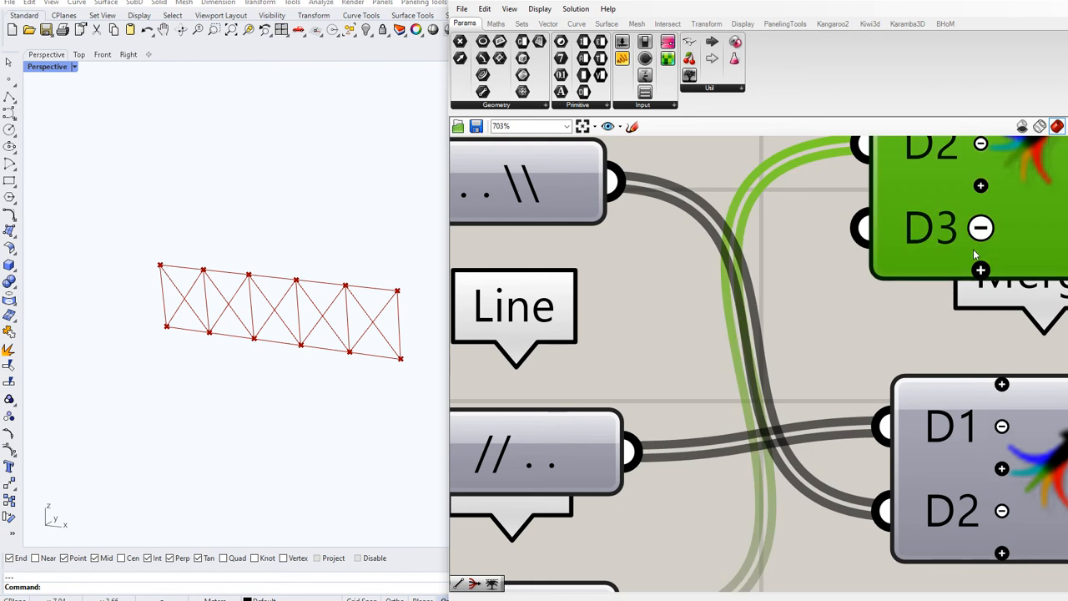
scroll(821, 360, down, 5)
scroll(879, 327, up, 1)
click(840, 338)
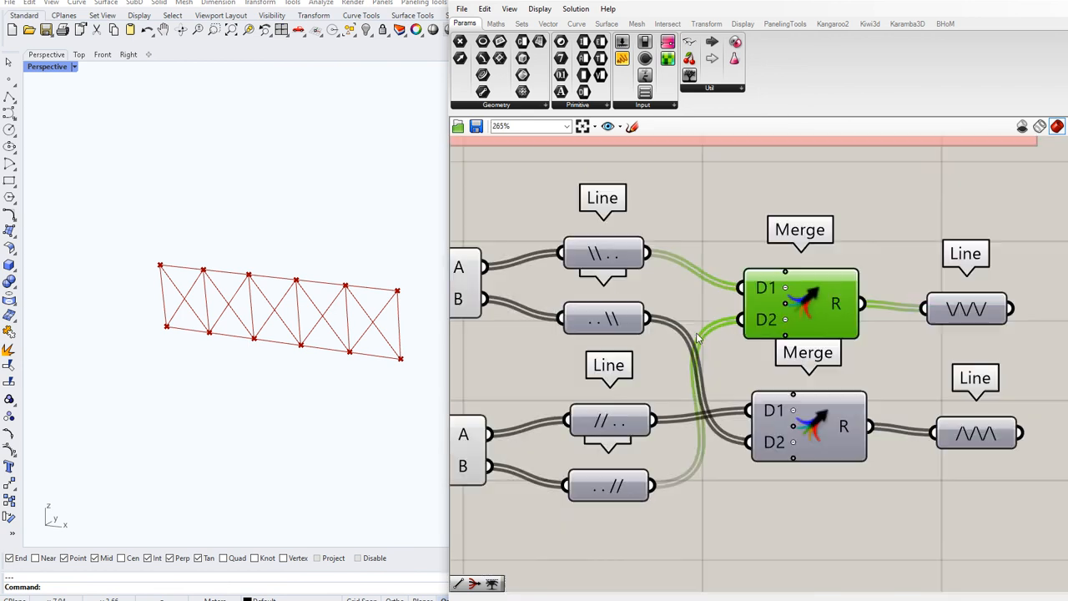
Step: Rename the Line parameters after the copied Merges to "\\\///" for the upper and "///\\\" for the lower
right_drag(697, 337, 613, 341)
right_click(883, 317)
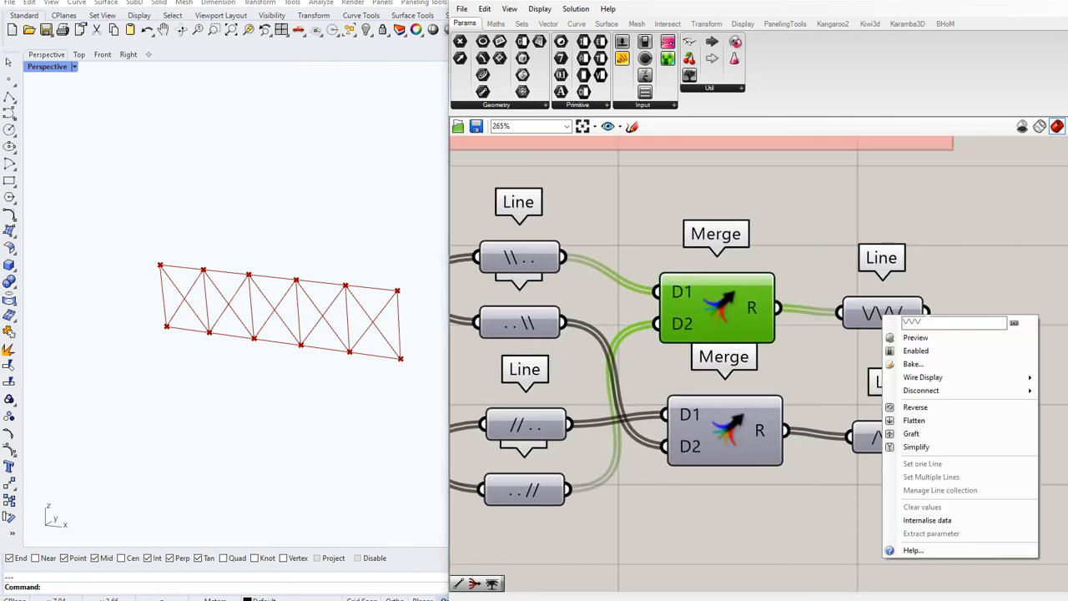
text(\\\//)
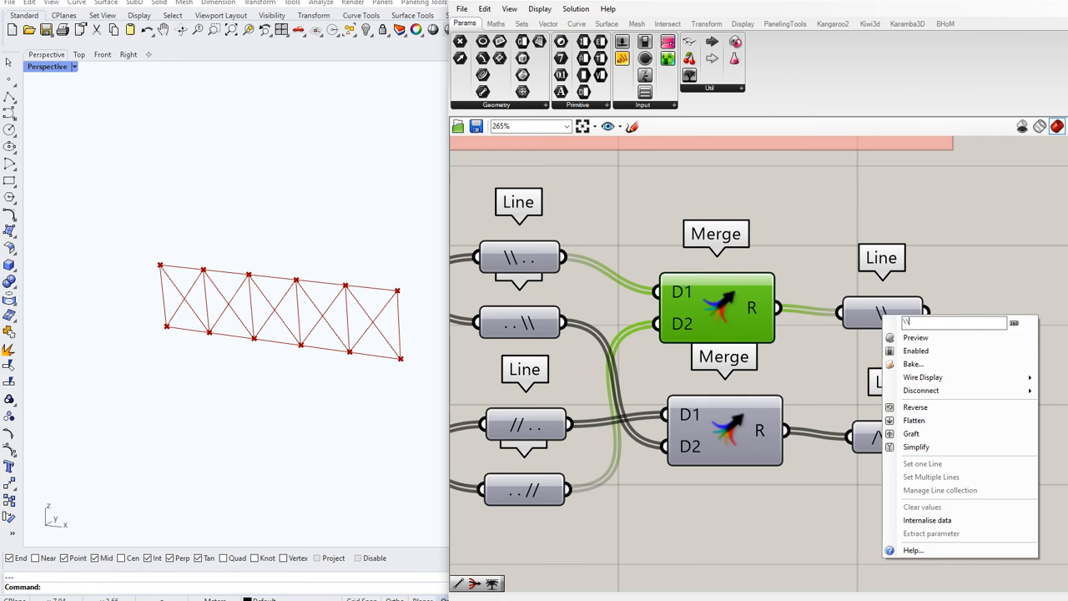
click(939, 262)
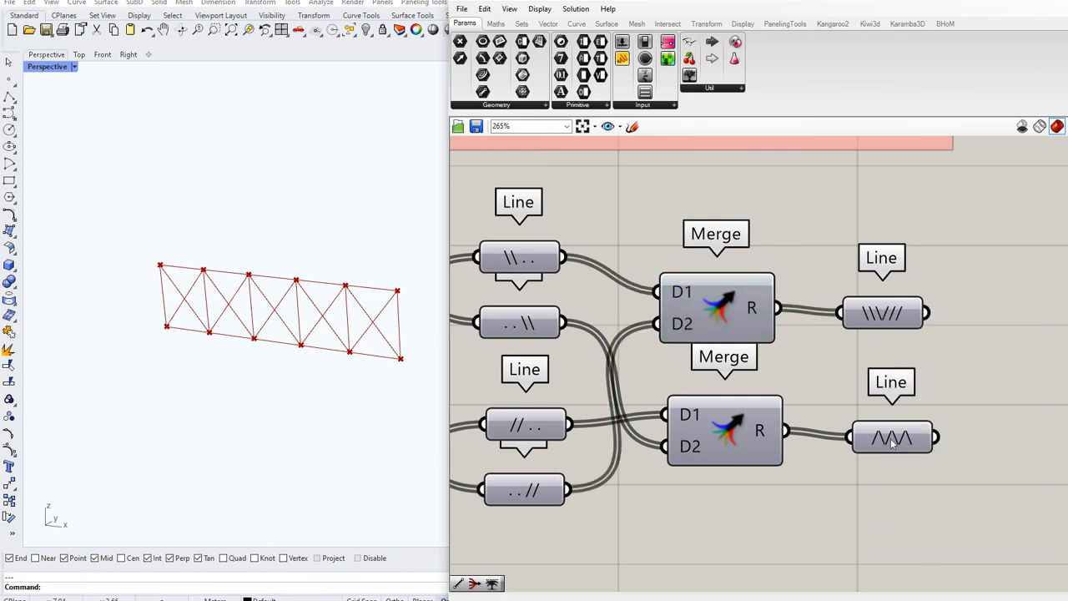
right_click(891, 439)
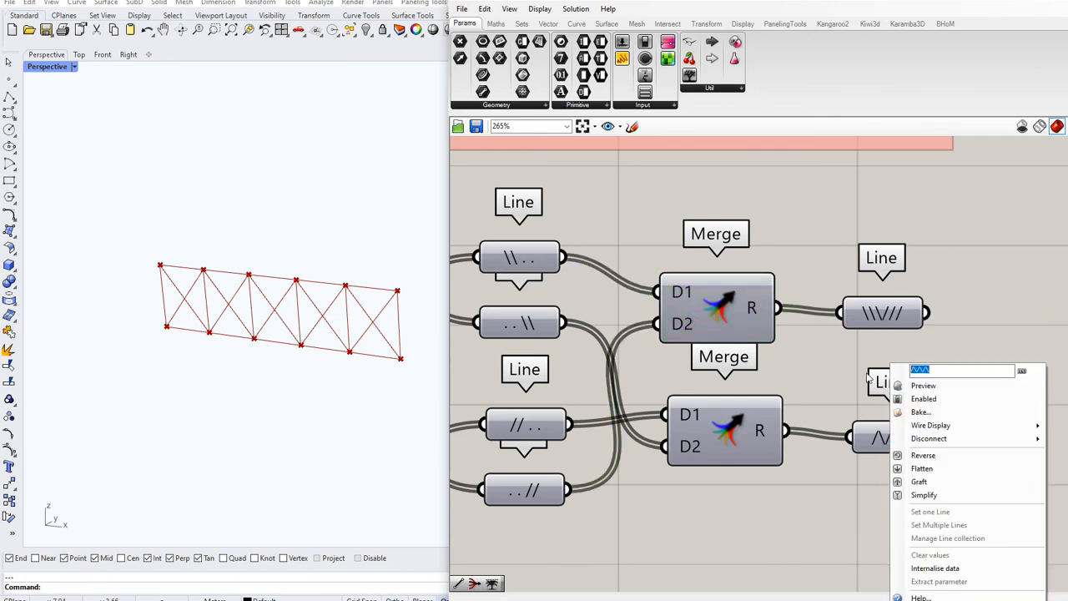
text(///\\\)
key(Return)
Step: Copy the "Diagonal Pattern (I)" title above the Split List components and change its text to "Diagonal Pattern (II)"
scroll(945, 343, down, 5)
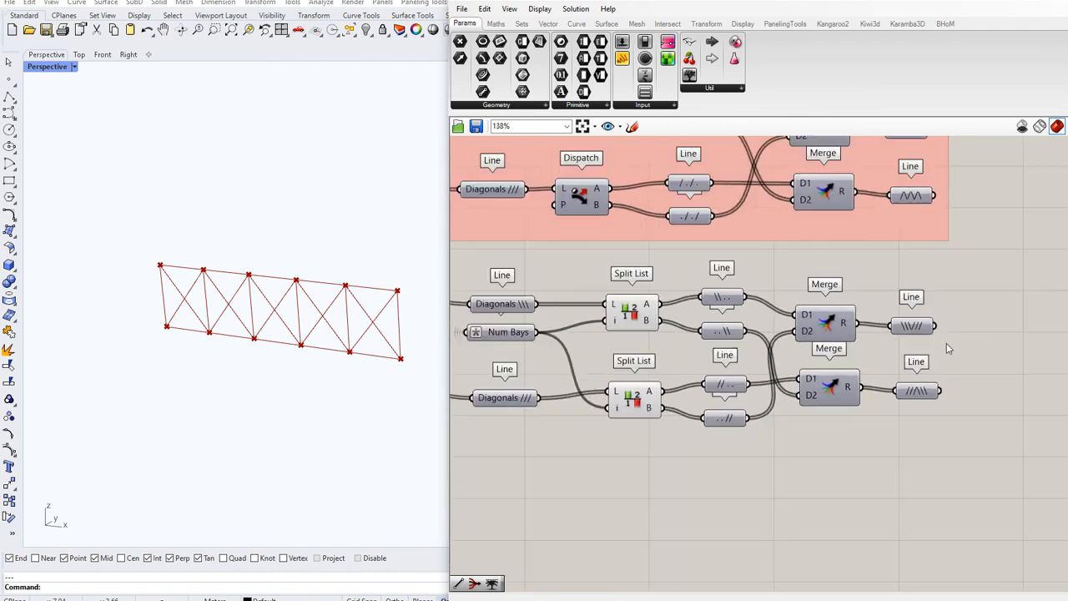
scroll(601, 357, down, 3)
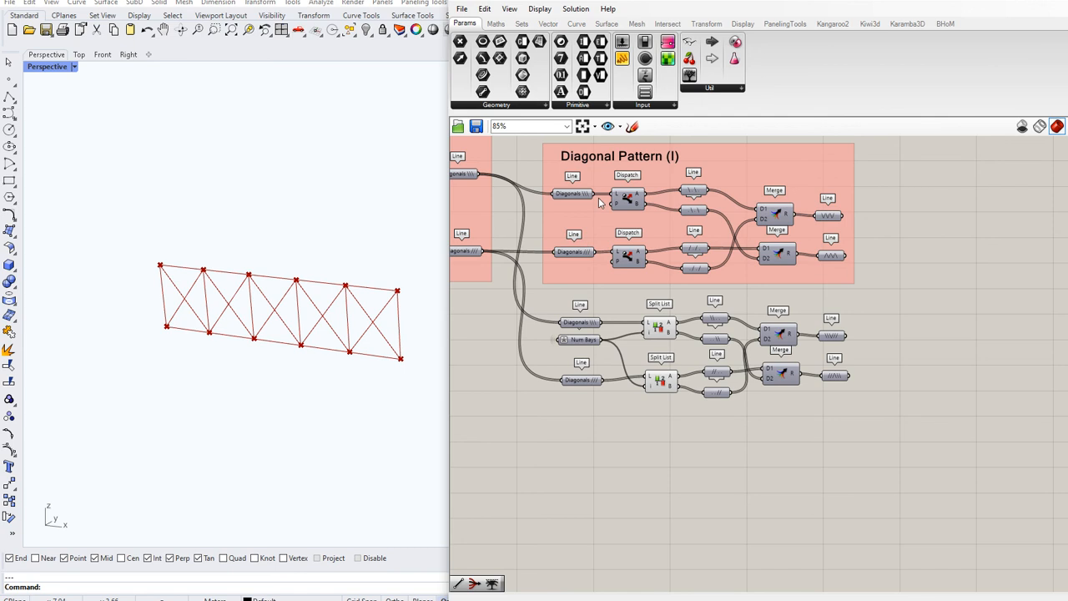
mouse_move(605, 161)
alt+mouse_down()
mouse_move(614, 219)
mouse_move(595, 300)
alt+mouse_up()
double_click(595, 294)
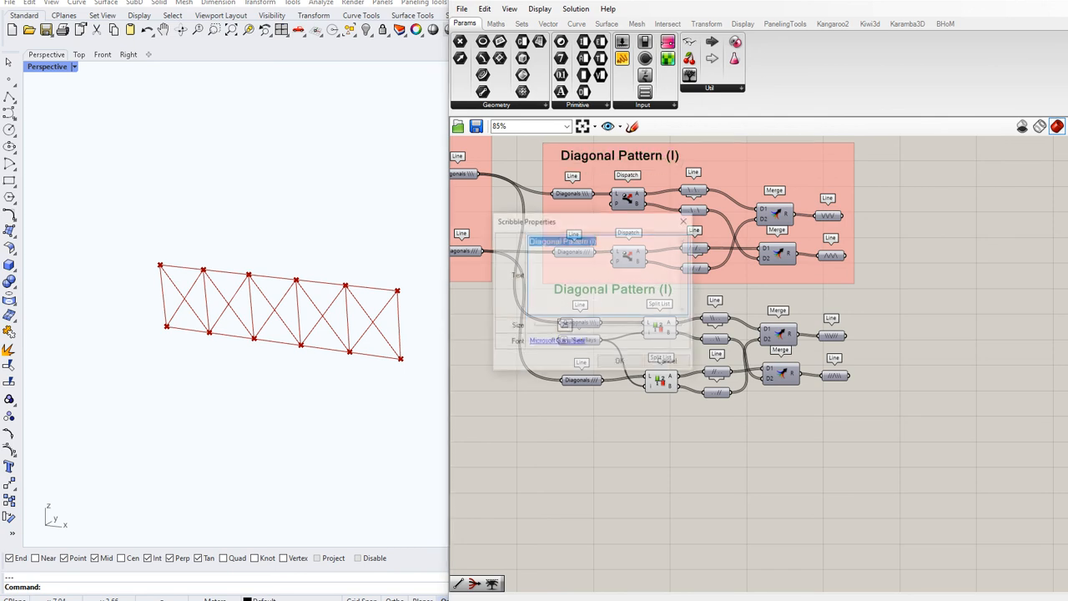
click(593, 240)
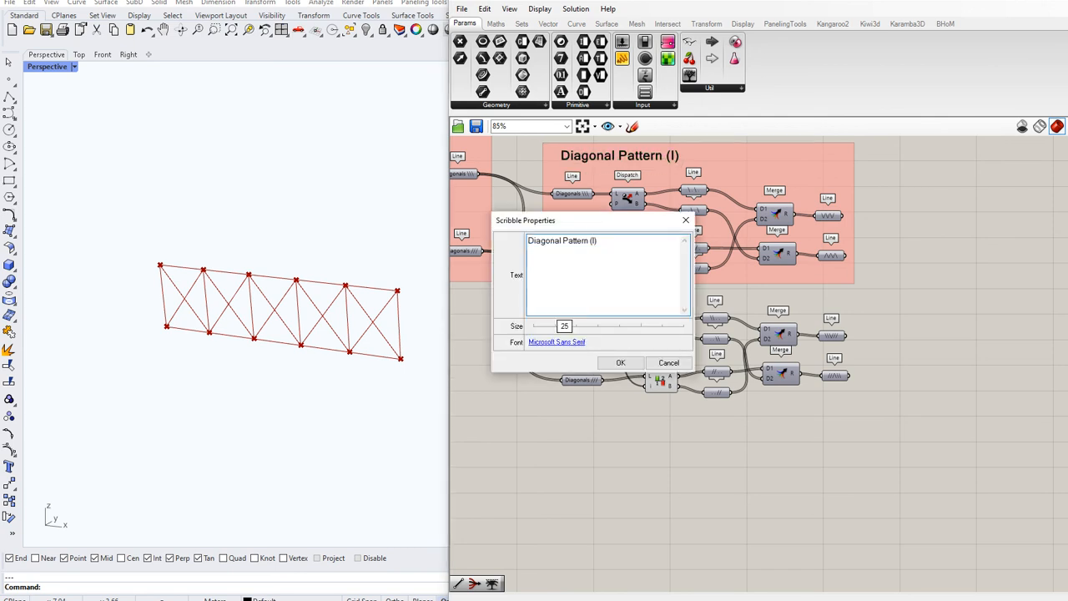
text(I)
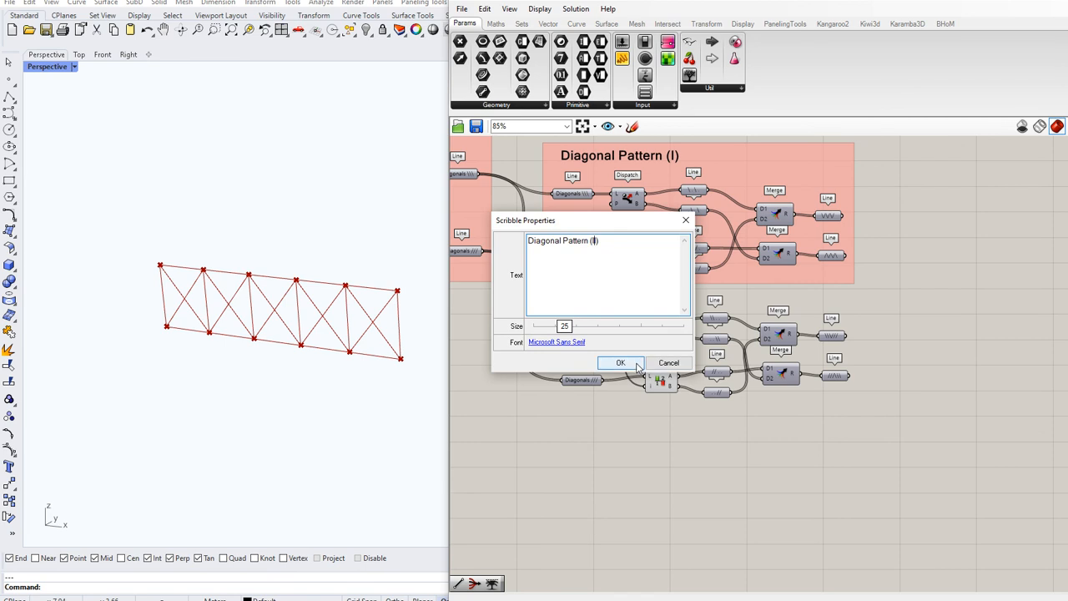
click(620, 362)
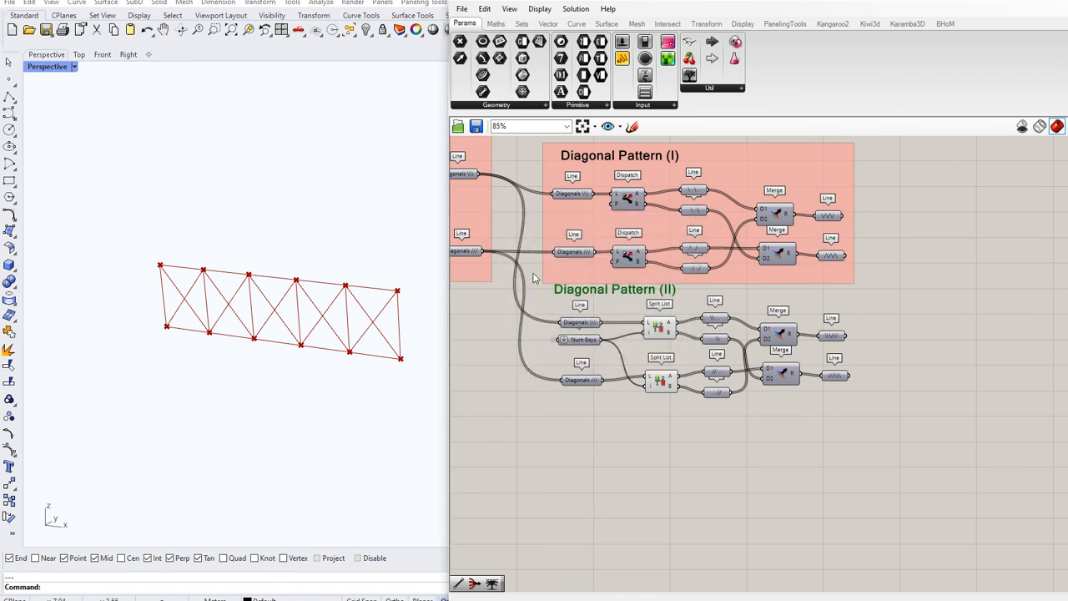
Step: Group the Diagonal Pattern (II) components with their title and move the group down, clear of Diagonal Pattern (I)
drag(534, 278, 900, 444)
key(ctrl+g)
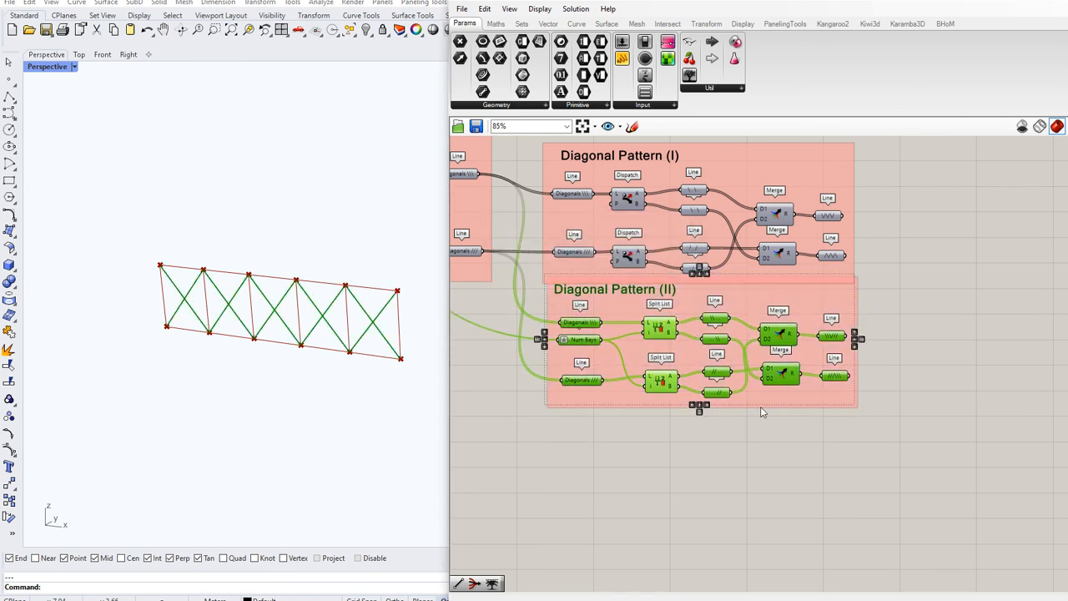
drag(769, 400, 770, 431)
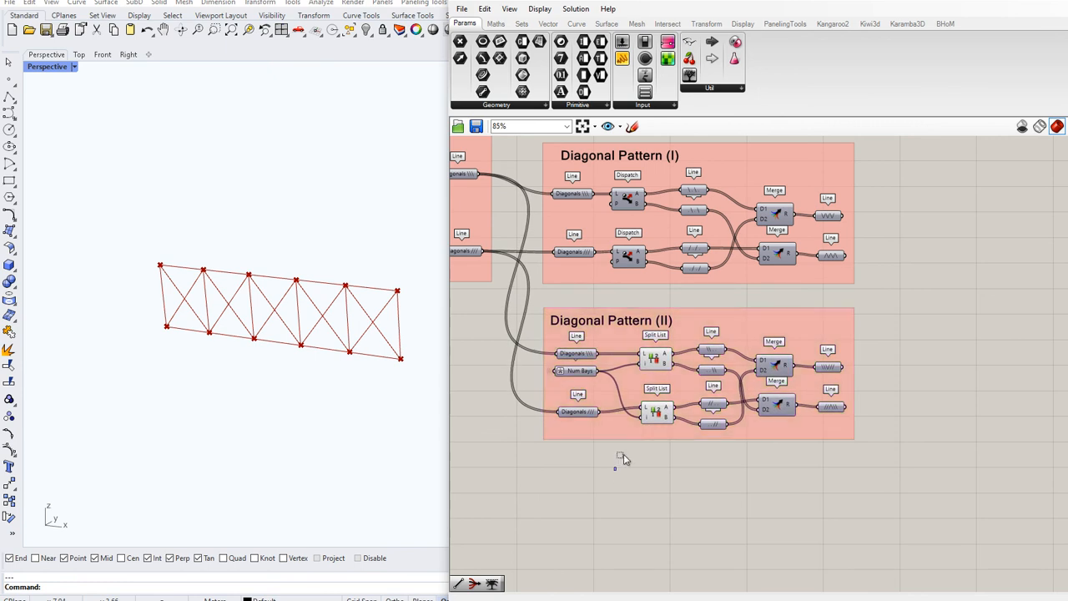
Step: Turn off the preview of both Split List components in Diagonal Pattern (II)
drag(624, 457, 697, 311)
right_click(706, 297)
click(734, 317)
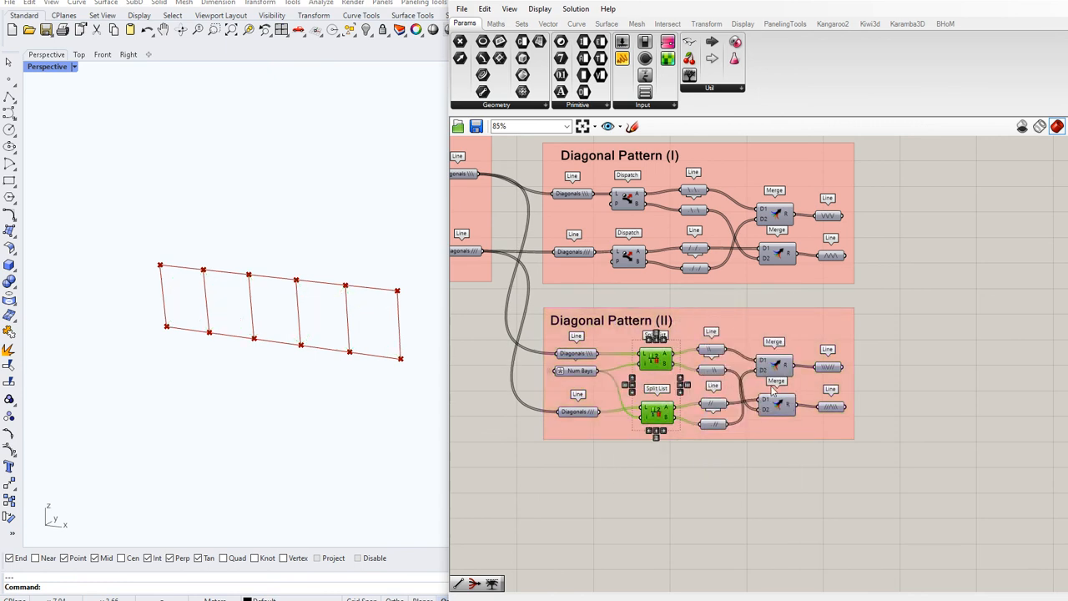
Step: Copy the Posts and Chords Line parameters outside their group and wire each original into its copy
scroll(772, 388, down, 3)
scroll(610, 209, up, 2)
drag(609, 204, 608, 261)
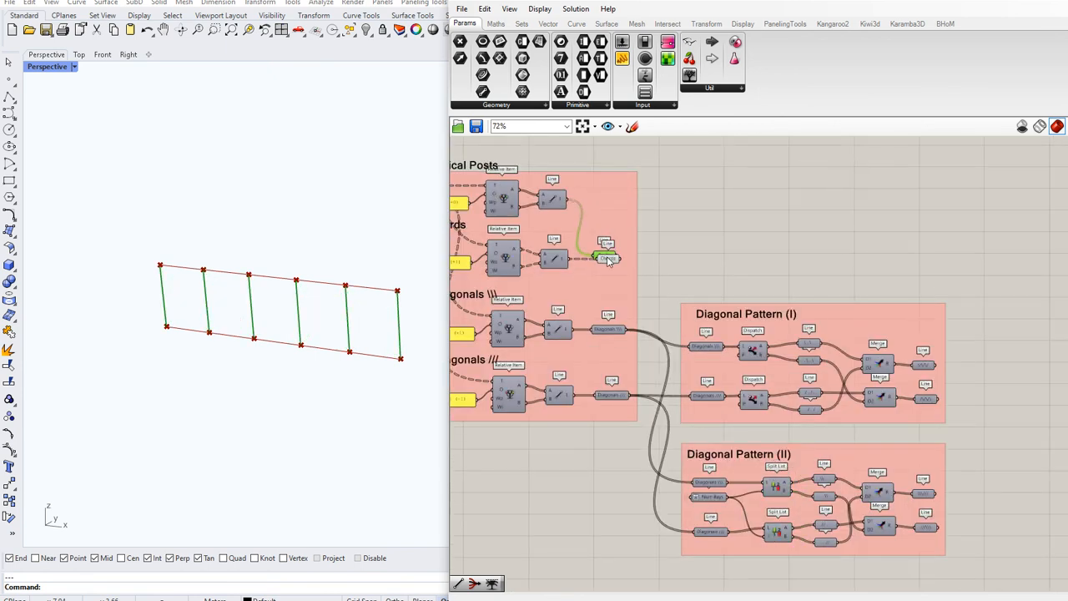
key(ctrl+z)
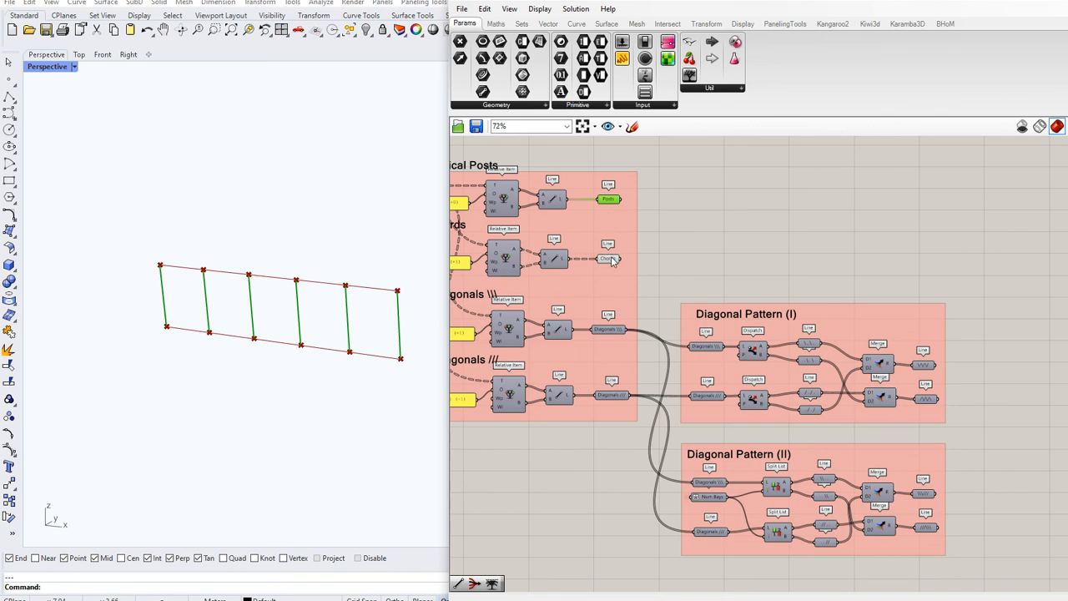
shift+click(612, 257)
alt+drag(610, 202, 671, 187)
click(732, 205)
scroll(634, 201, up, 4)
drag(598, 316, 674, 302)
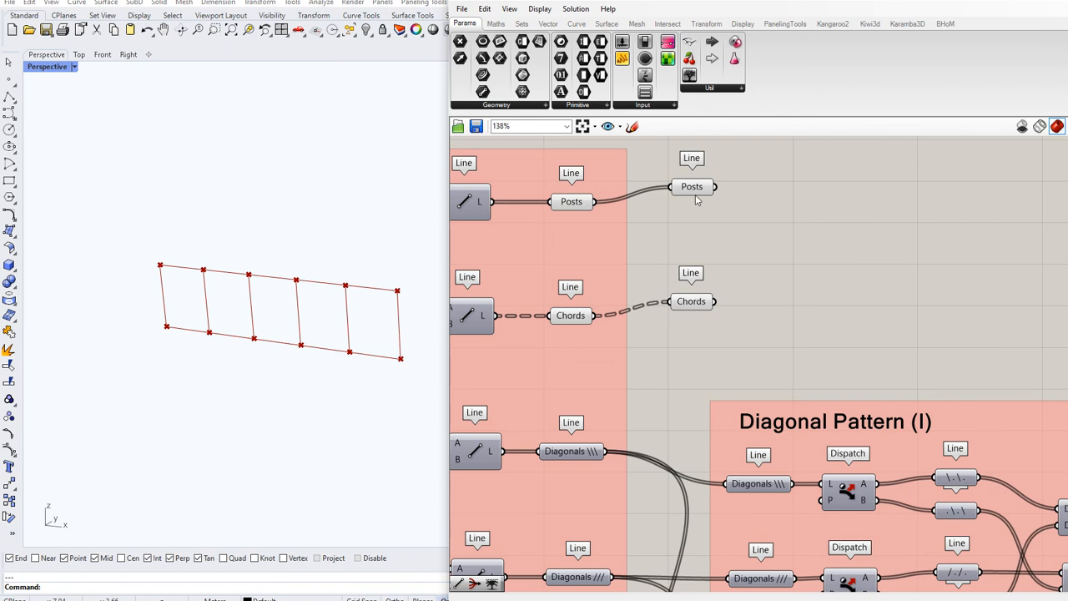
Step: Set the wire display of the copied Posts and Chords parameters to Hidden
right_click(689, 195)
mouse_move(756, 255)
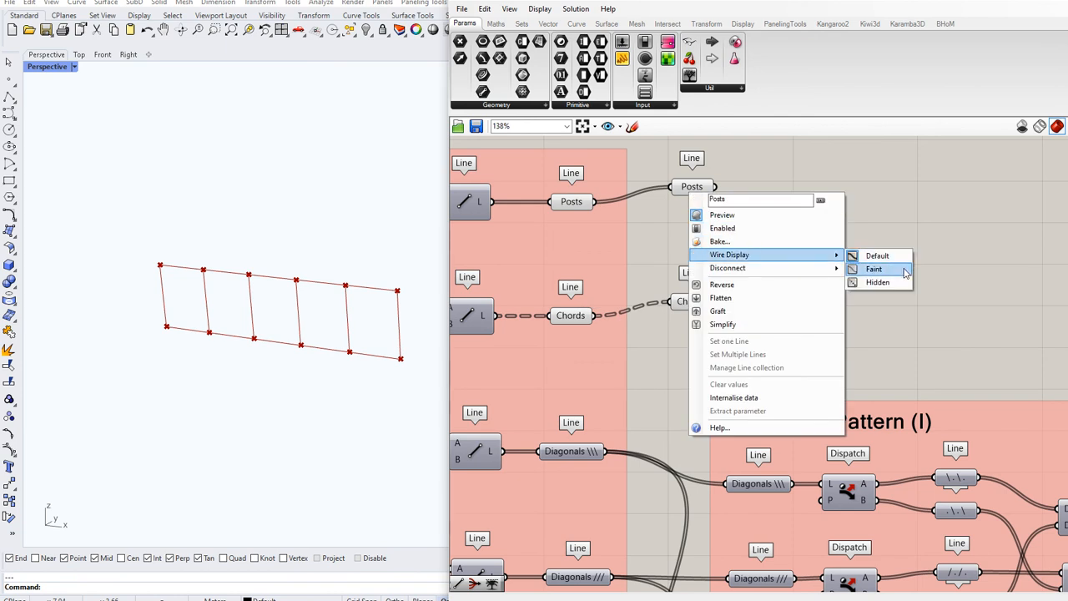
click(874, 269)
right_click(697, 307)
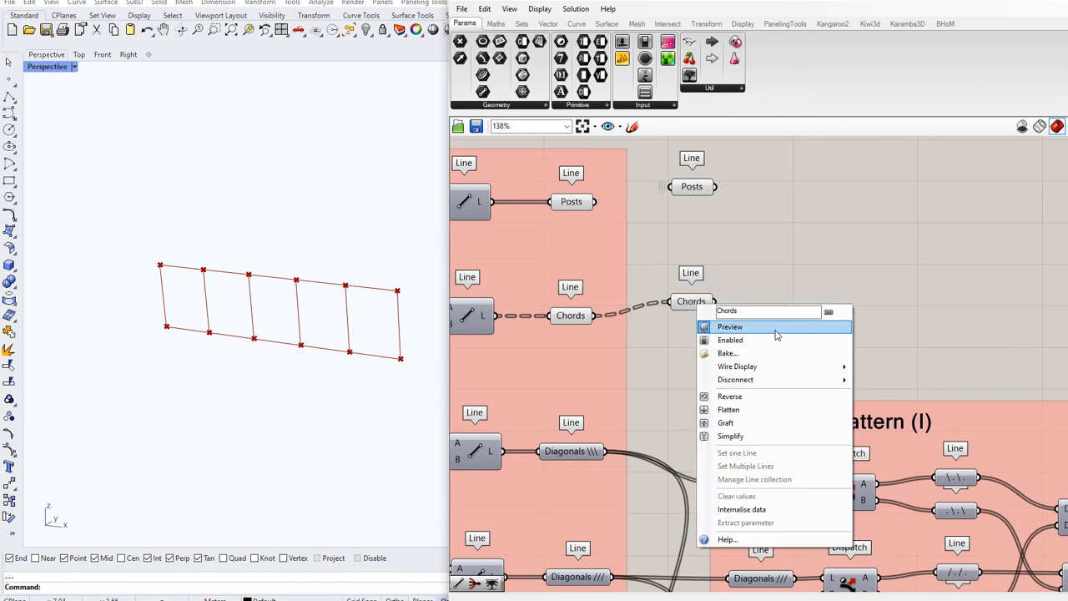
mouse_move(784, 368)
click(886, 394)
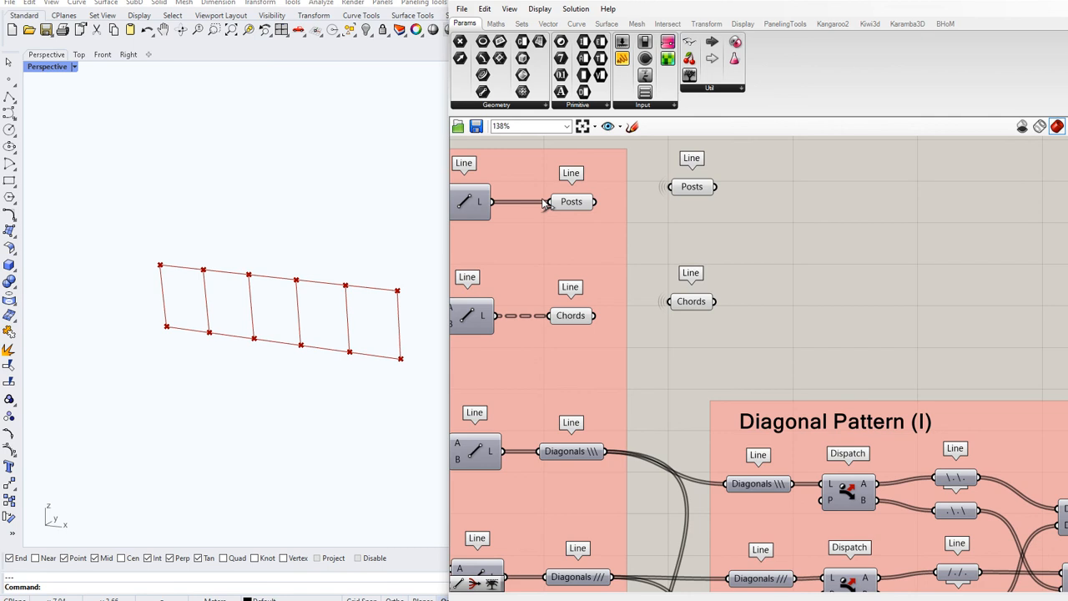
Step: Turn off the preview of the original Posts and Chords parameters inside their group
drag(524, 148, 638, 338)
right_click(639, 342)
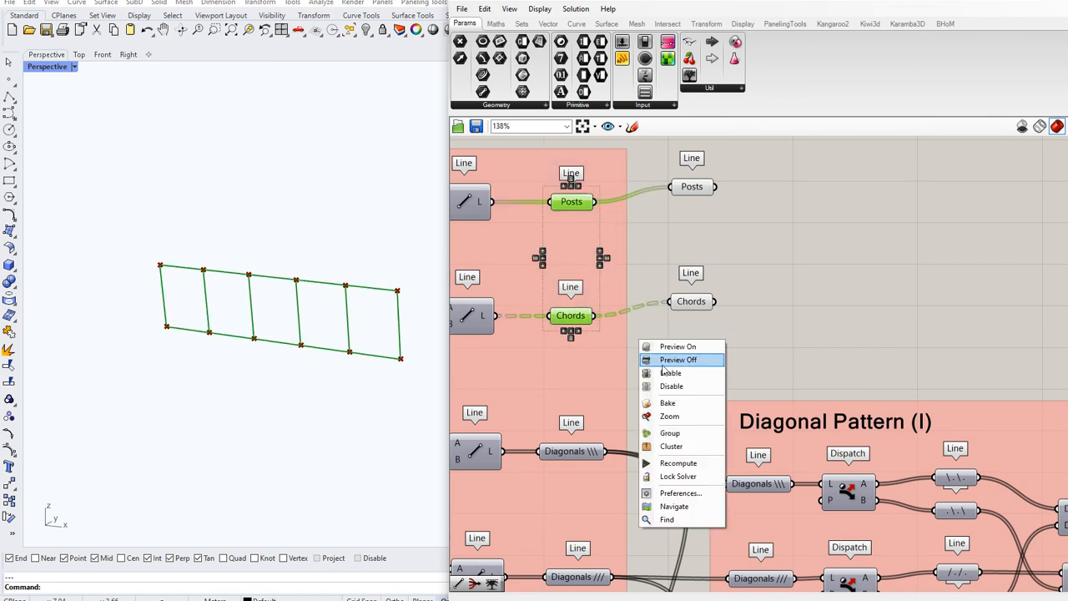
click(679, 363)
Step: Stack the copied Chords parameter directly under Posts and move both copies beside the Diagonal Pattern (I) group
click(727, 299)
drag(691, 302, 692, 230)
drag(747, 257, 708, 187)
scroll(697, 226, down, 5)
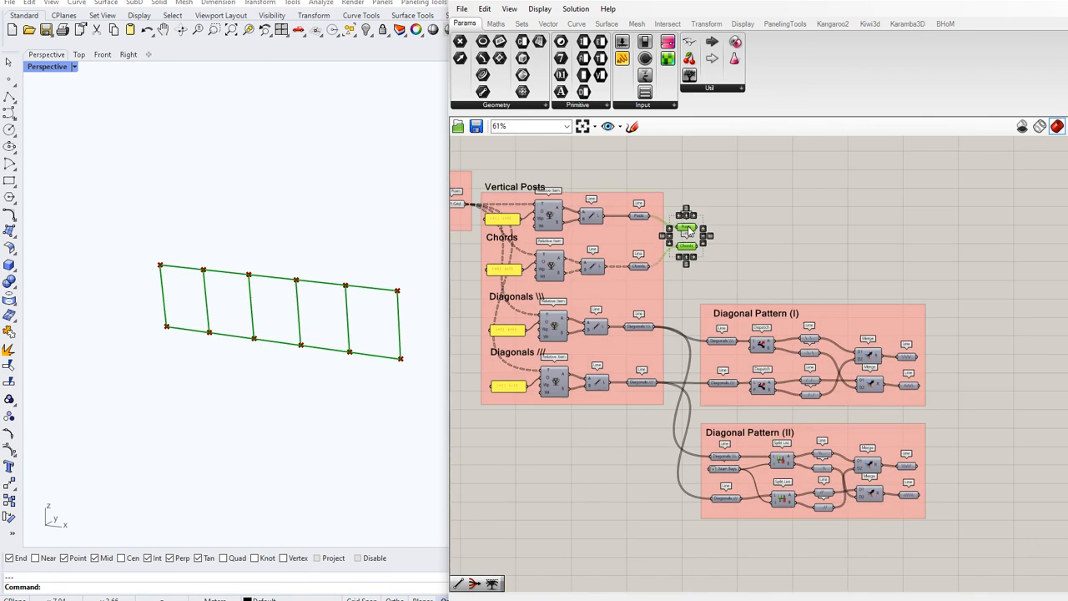
drag(692, 230, 846, 275)
scroll(853, 327, up, 4)
drag(853, 327, 861, 327)
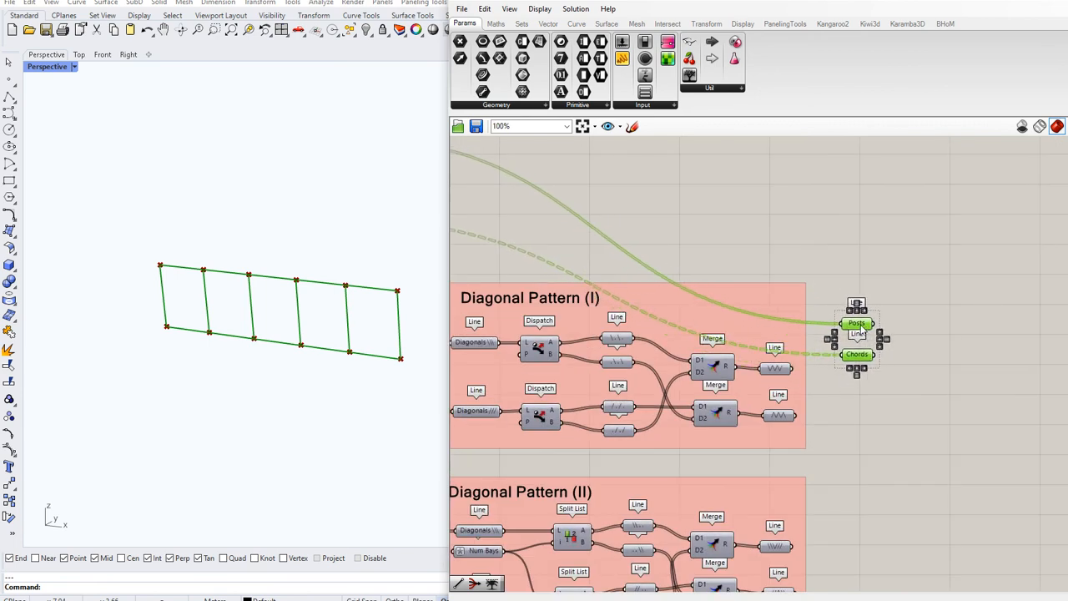
Step: Preview only the selected geometry and examine each of the four diagonal patterns in turn together with the posts and chords
right_drag(826, 440, 823, 299)
shift+click(770, 232)
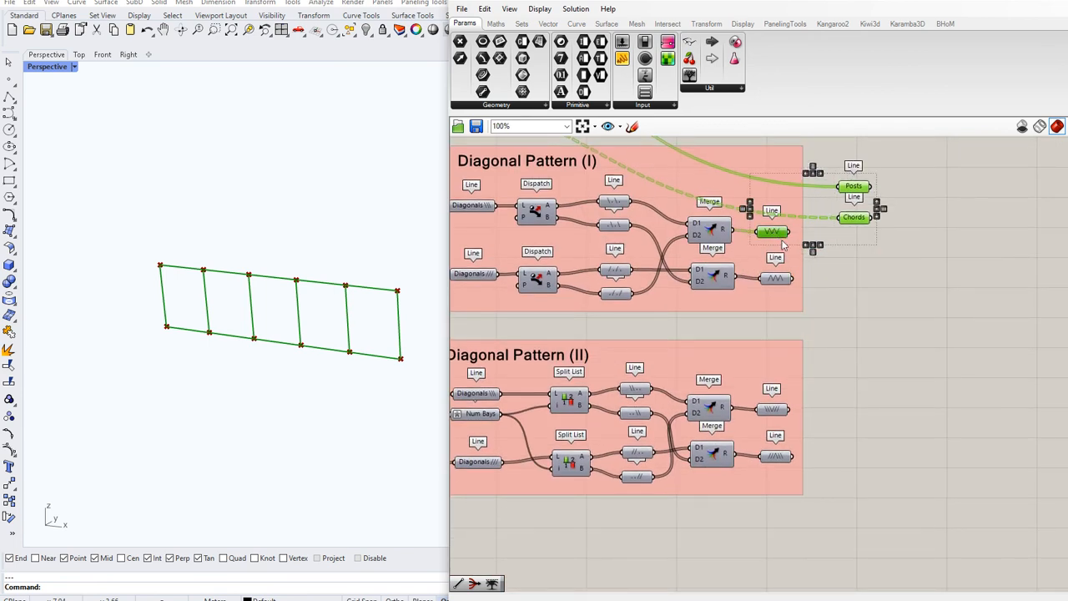
click(1067, 126)
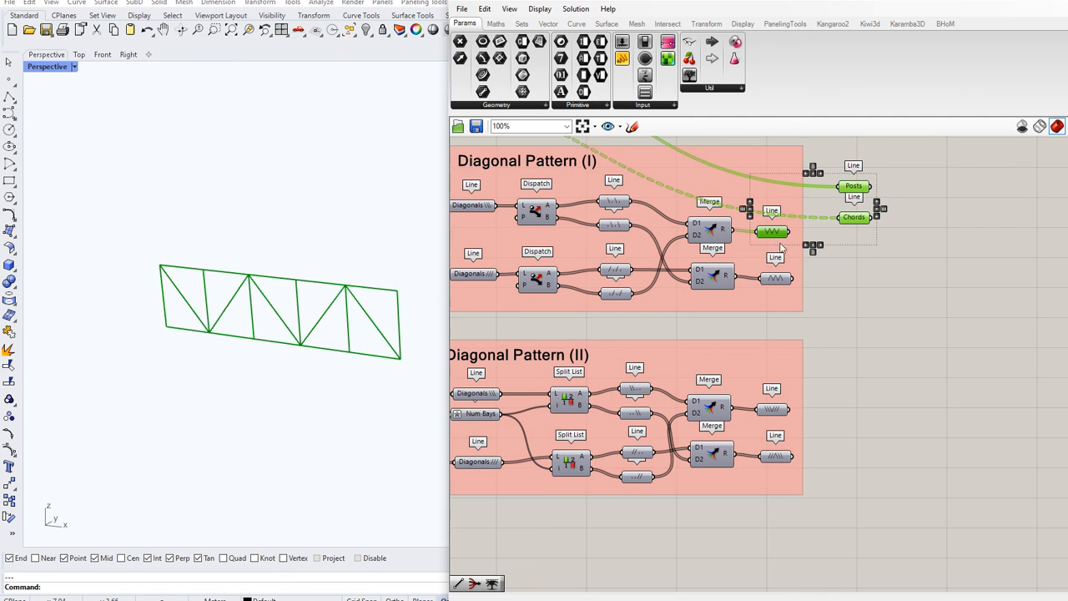
ctrl+click(772, 234)
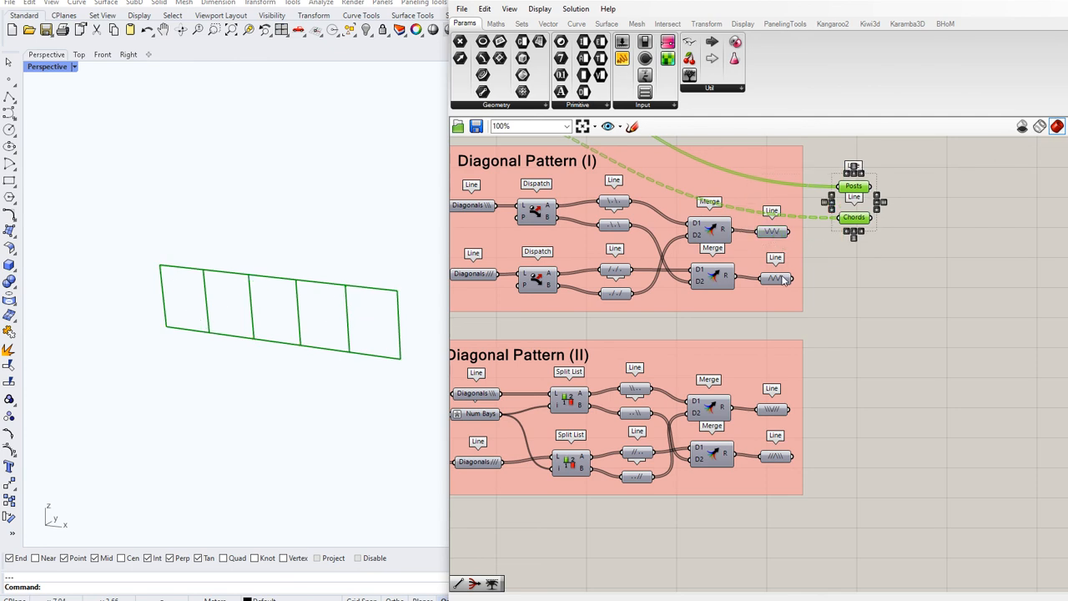
shift+click(780, 282)
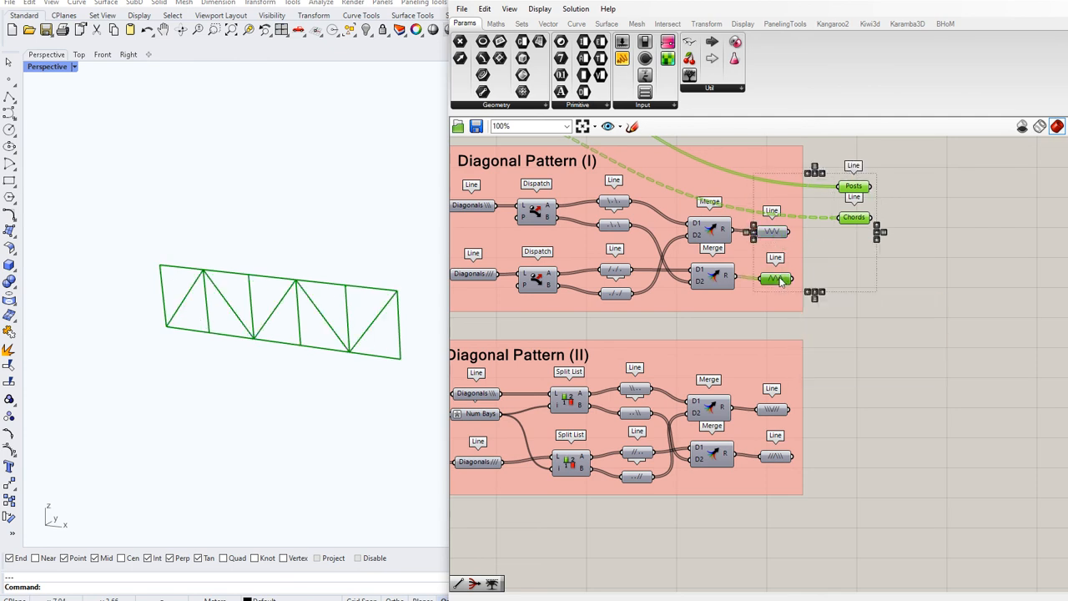
ctrl+click(781, 283)
shift+click(772, 409)
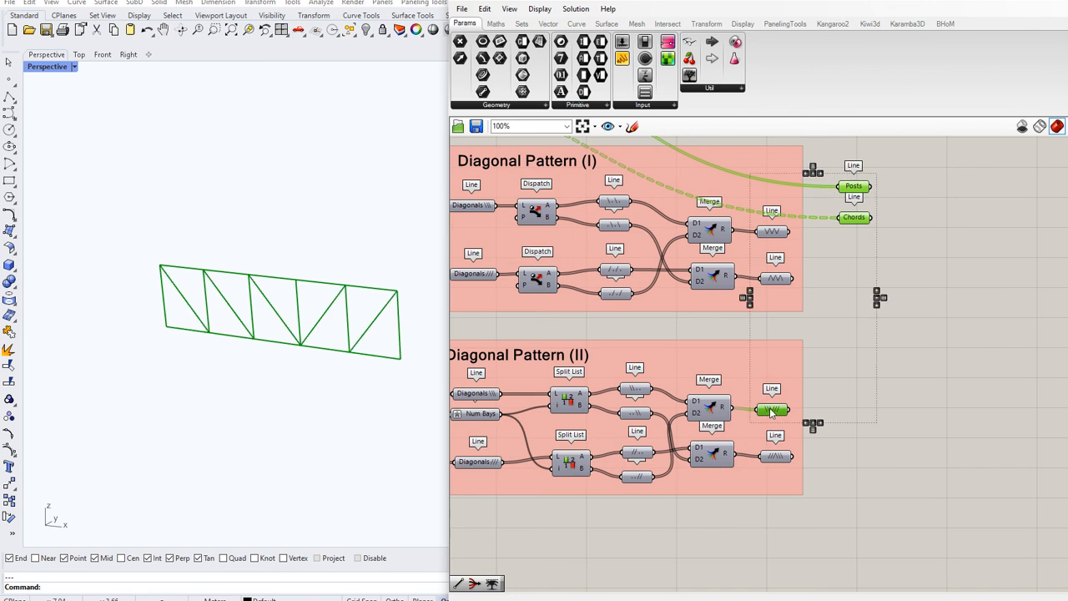
ctrl+click(773, 412)
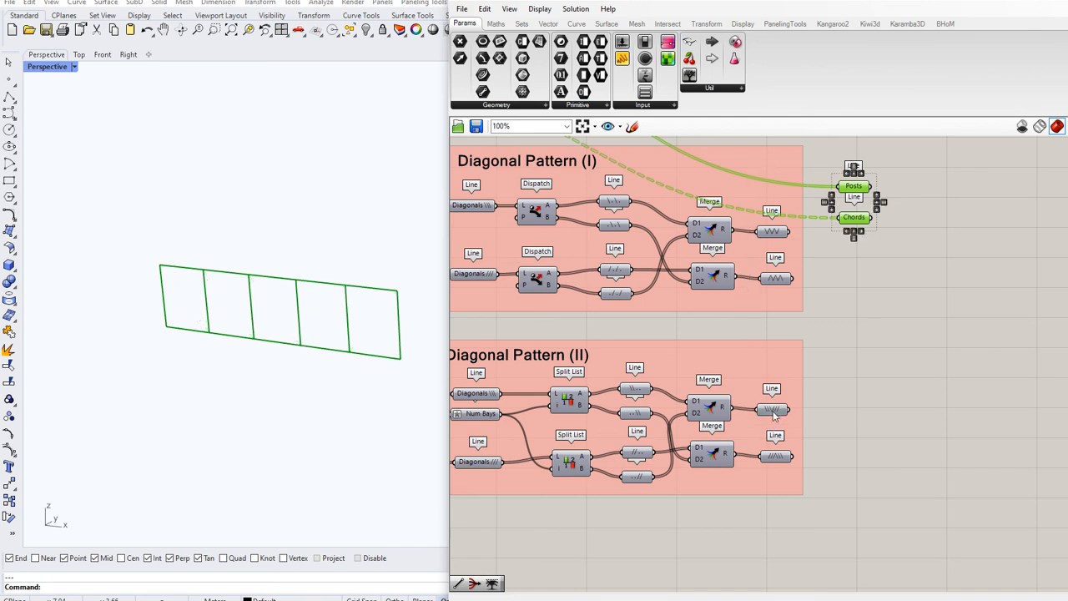
shift+click(776, 456)
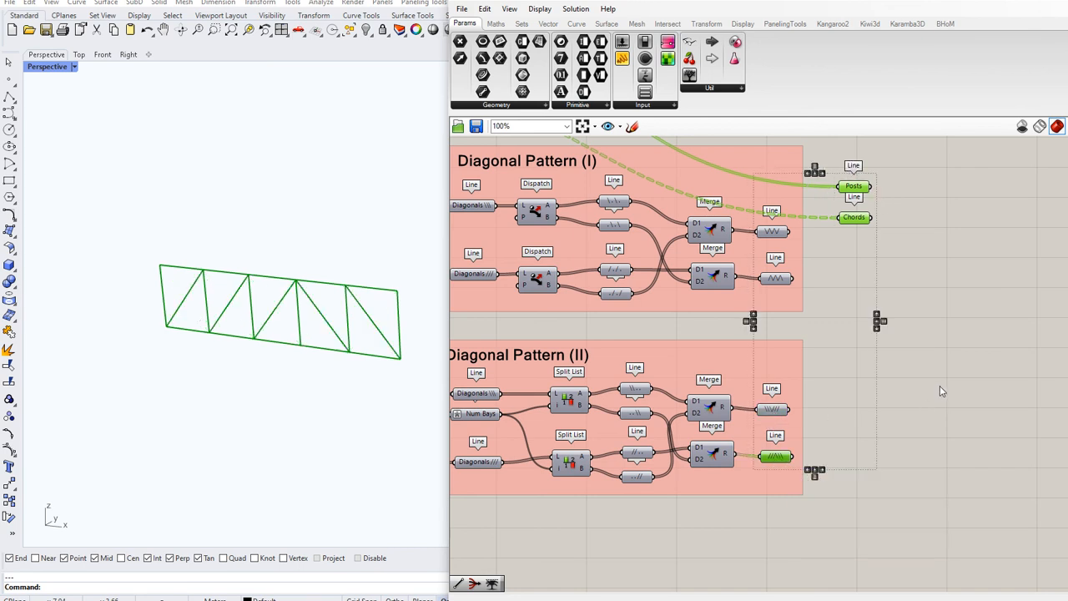
scroll(867, 433, down, 1)
click(911, 290)
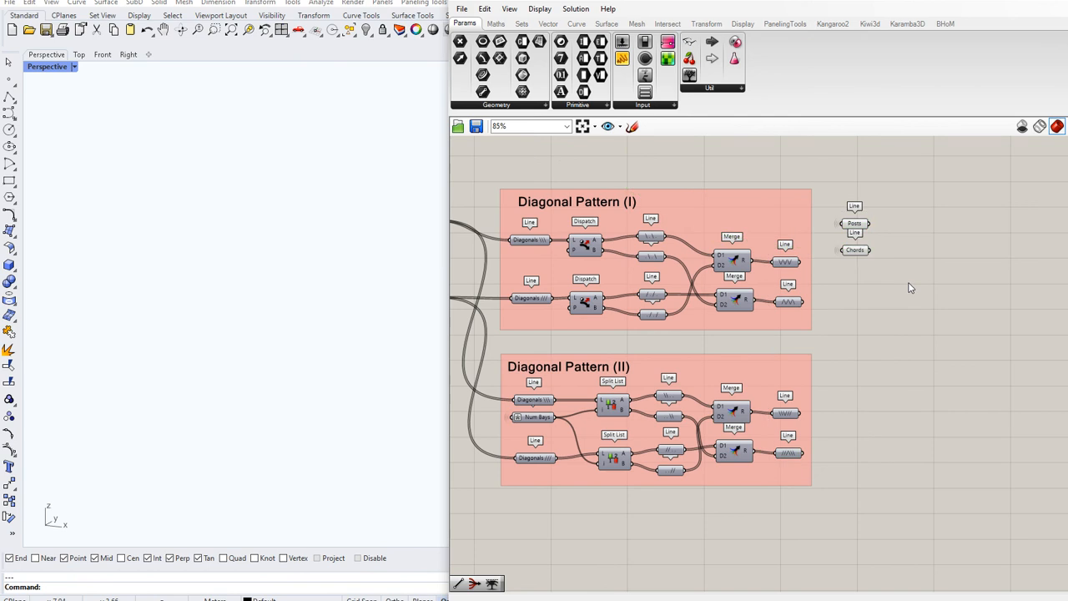
Step: Place a Stream Filter component below the copied Chords parameter, outside the diagonal pattern groups
double_click(891, 375)
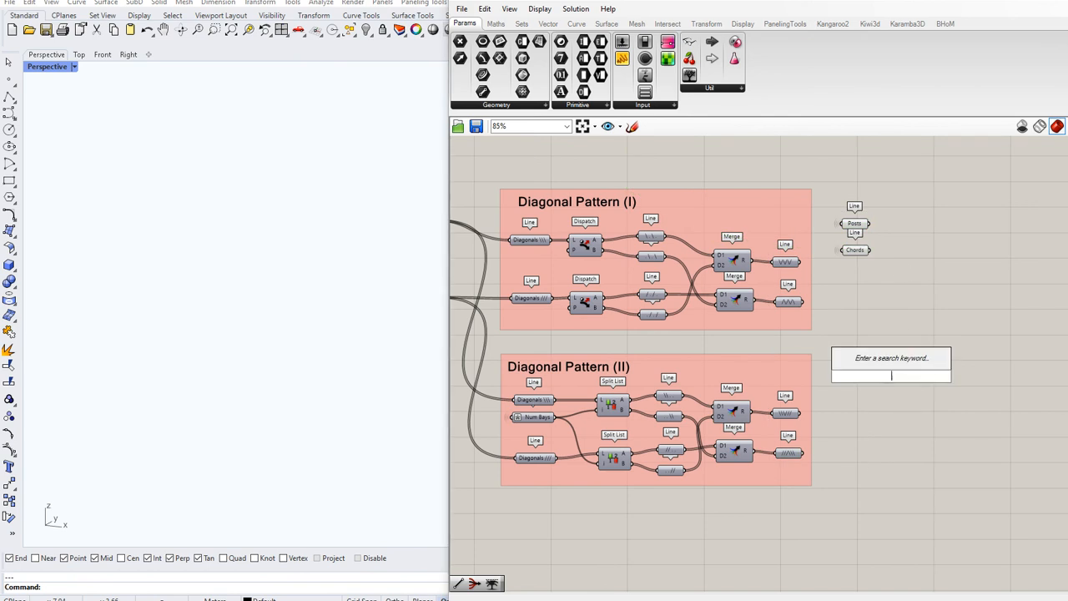
key(Escape)
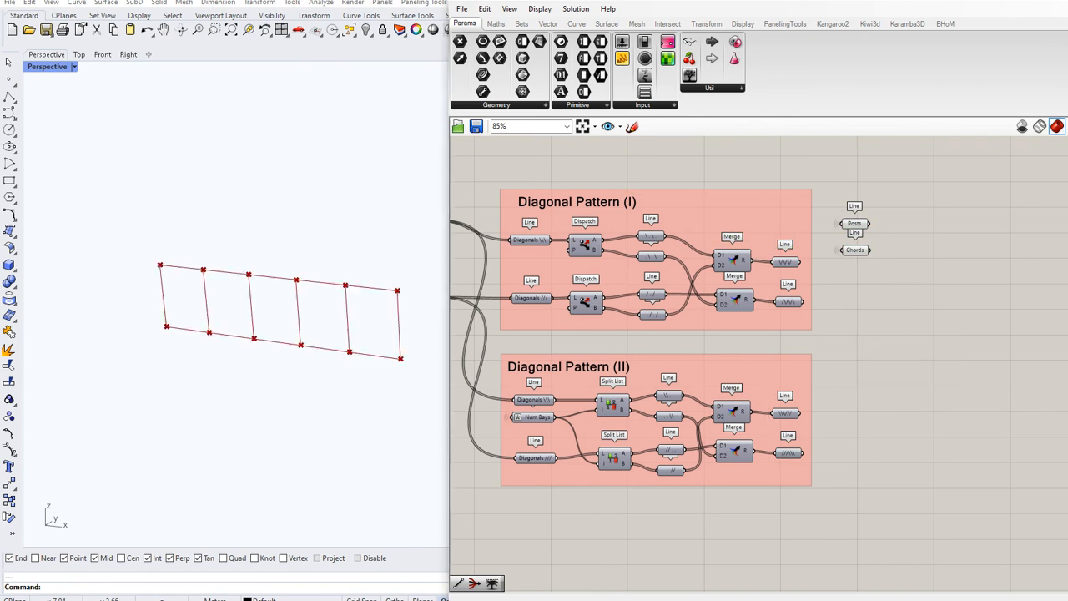
double_click(892, 370)
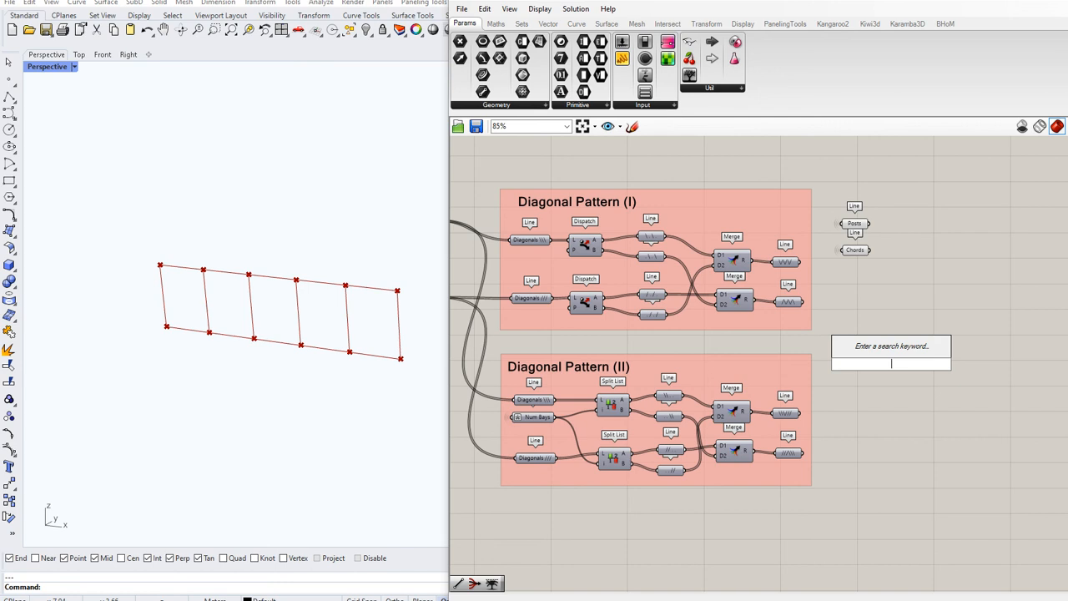
text(strea)
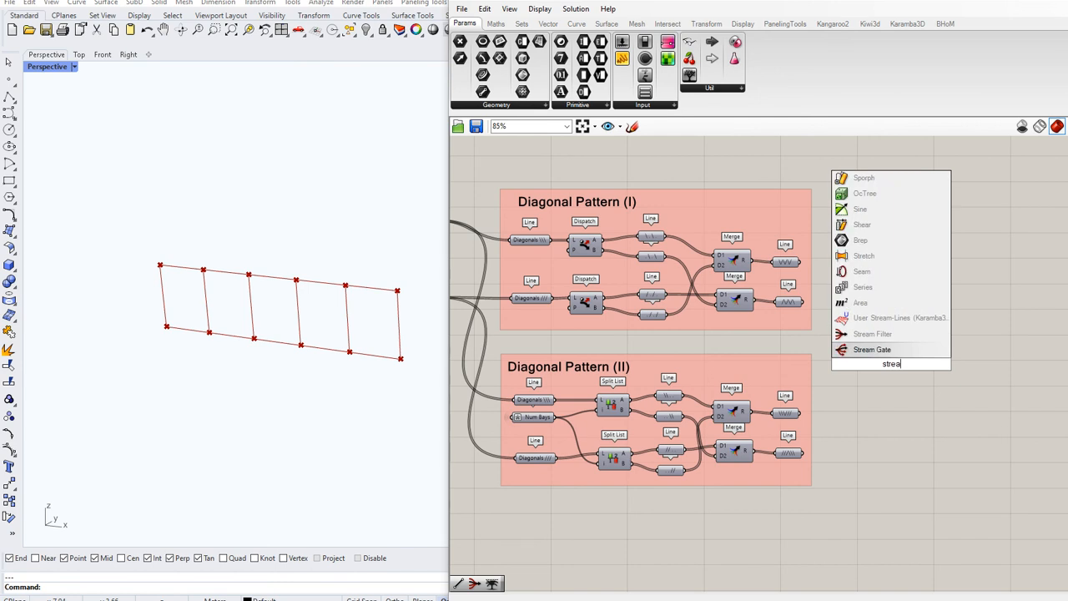
click(845, 342)
scroll(900, 359, up, 1)
click(871, 334)
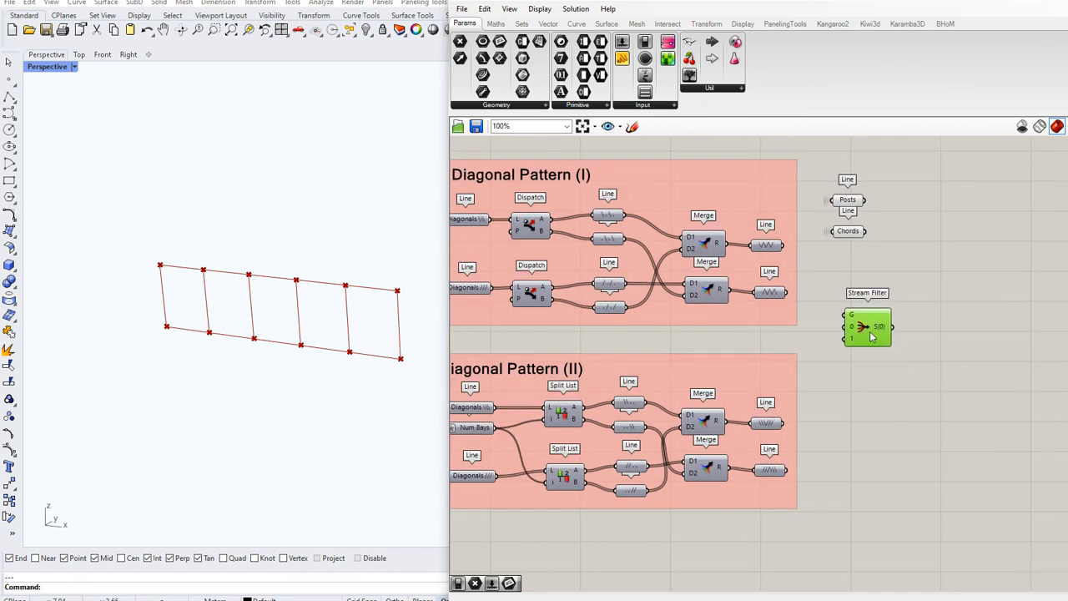
Step: Wire the first Diagonal Pattern (I) line into Stream Filter input 1 and add inputs 2, 3 and 4
drag(782, 245, 845, 337)
scroll(849, 342, up, 5)
click(870, 354)
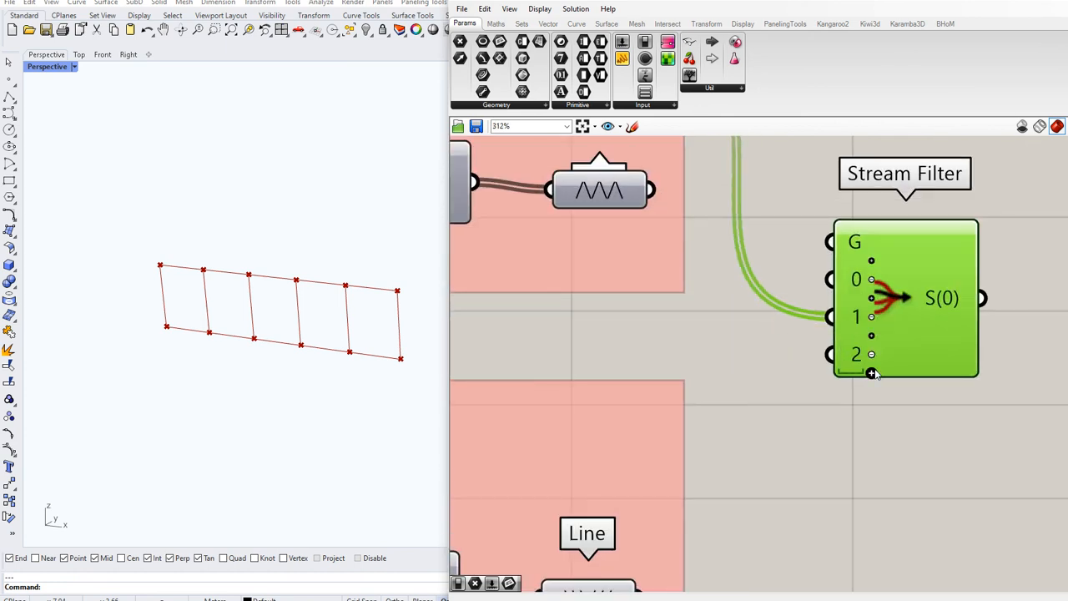
click(871, 372)
click(871, 390)
scroll(843, 405, down, 2)
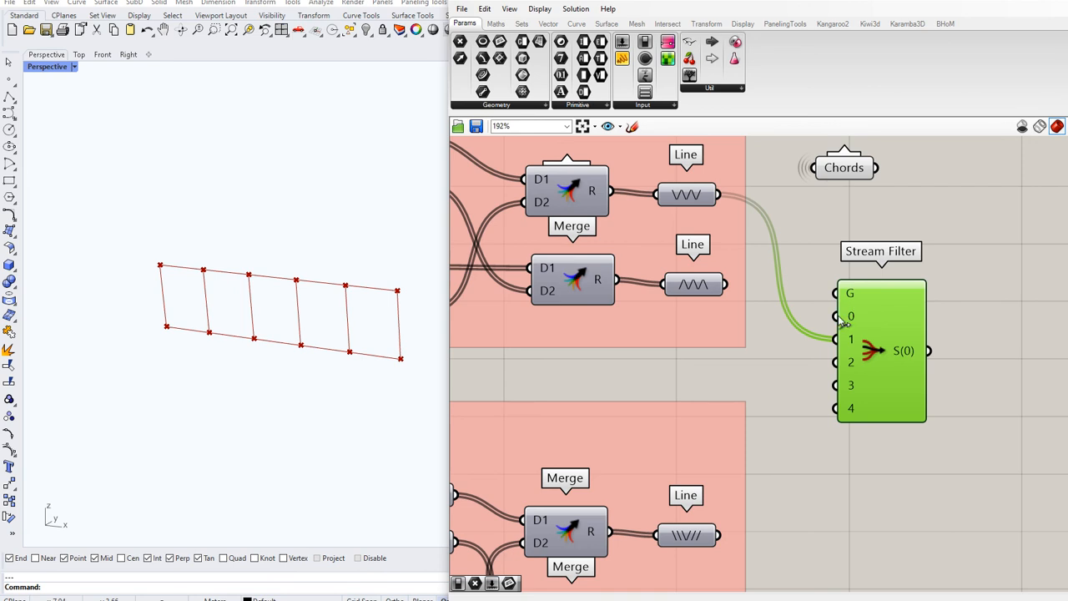
Step: Wire the second Diagonal Pattern (I) line into Stream Filter input 2 and the two Diagonal Pattern (II) lines into inputs 3 and 4
drag(743, 299, 835, 361)
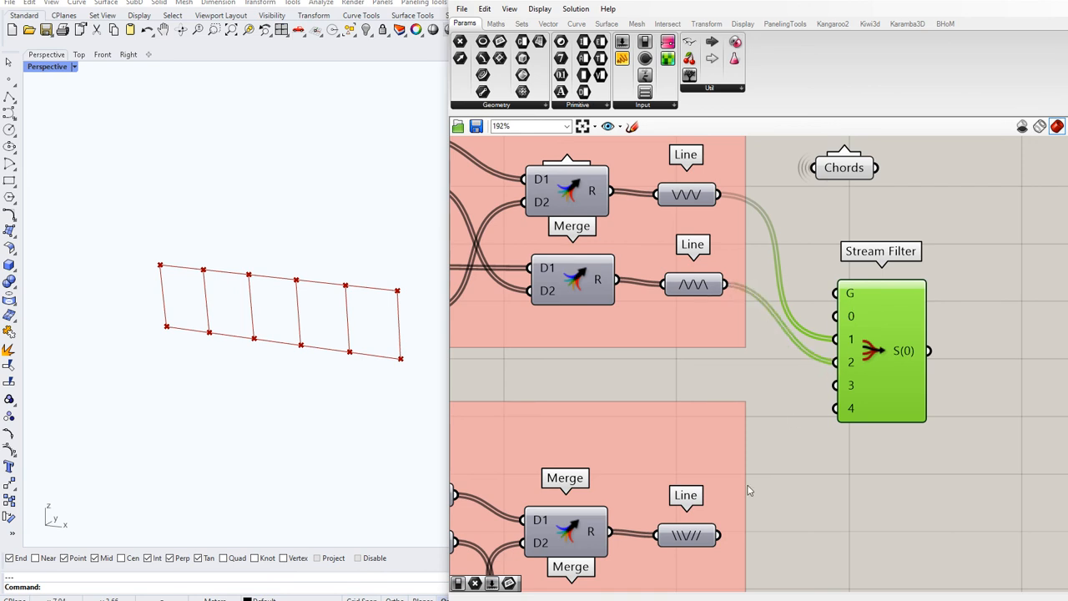
drag(720, 535, 835, 385)
scroll(830, 331, down, 5)
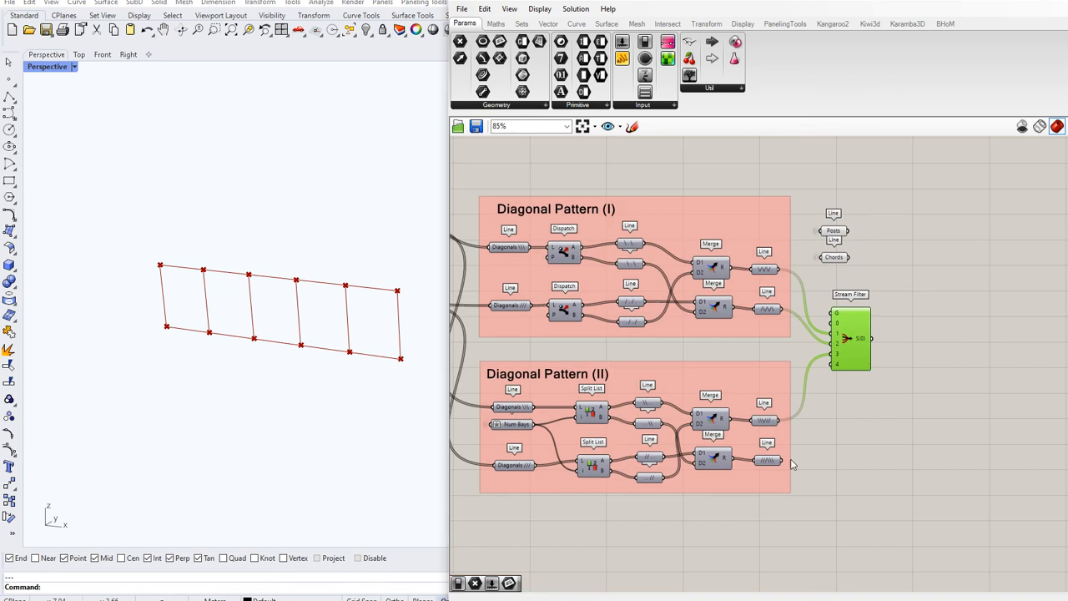
drag(789, 472, 833, 364)
Step: Add an integer number slider ranging from 0 to 4 below the Stream Filter and rename it Pattern
double_click(855, 414)
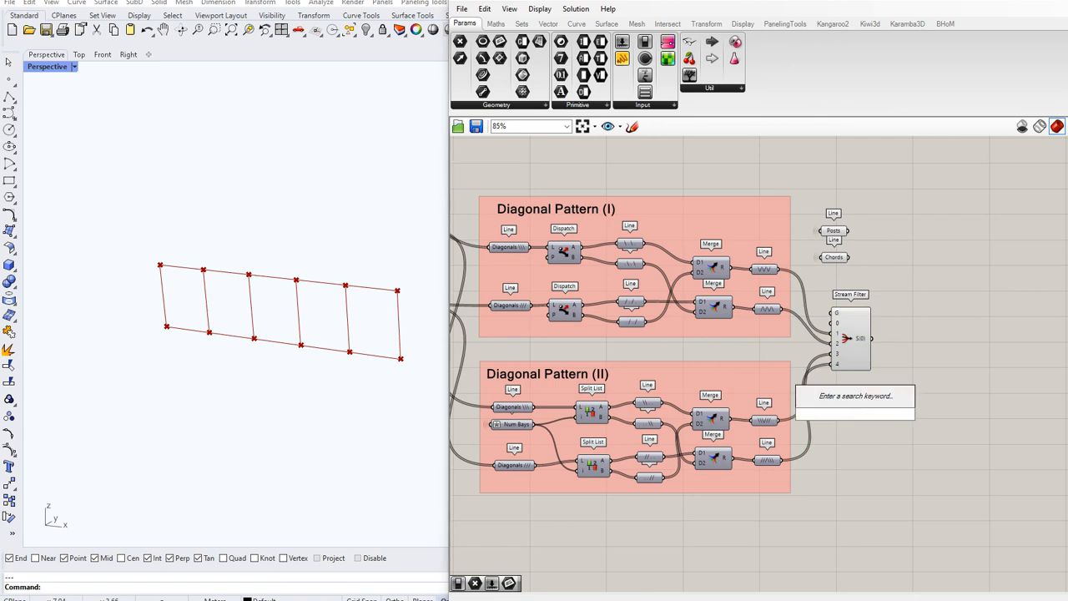
text(0.4)
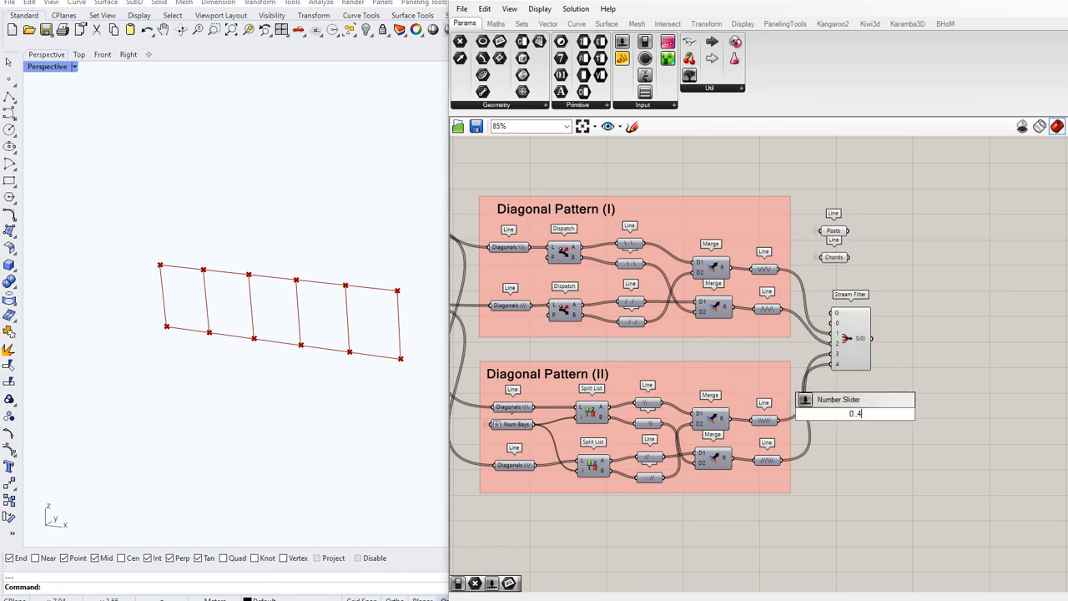
key(Return)
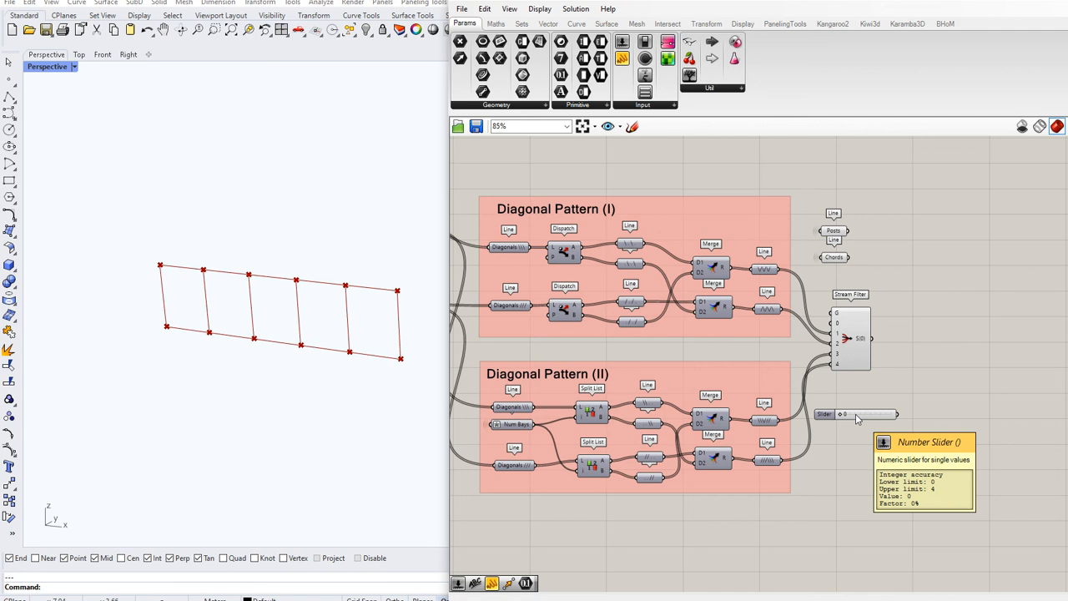
right_click(882, 415)
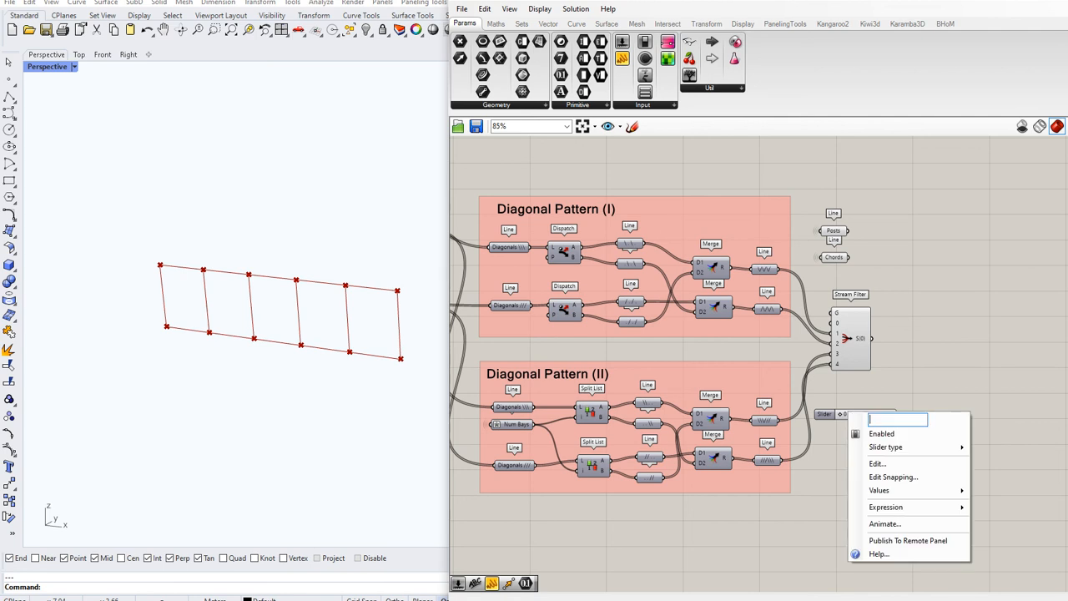
text(Pattern)
key(Return)
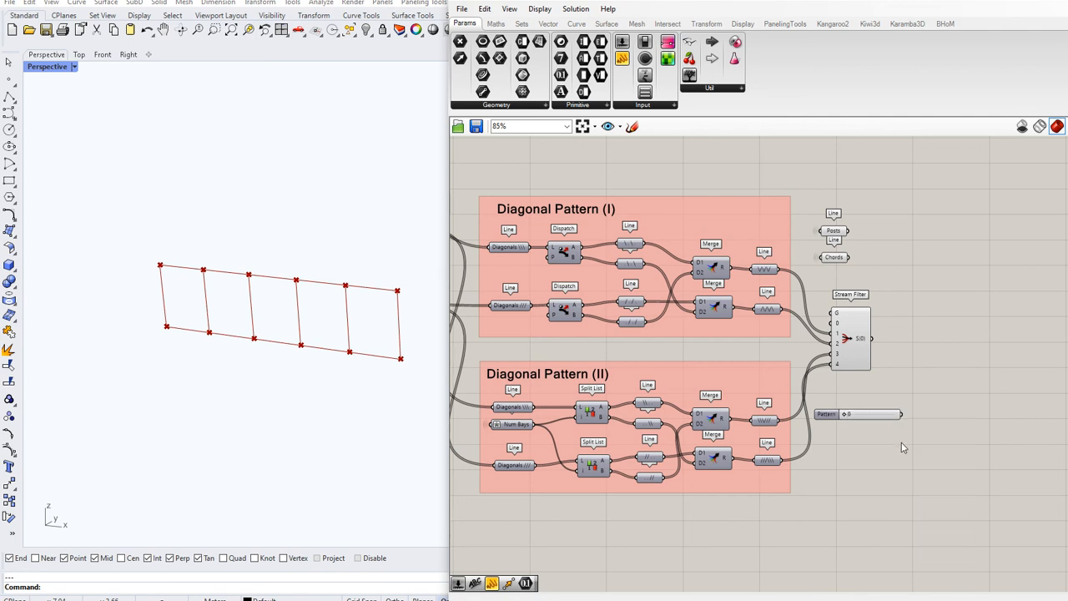
Step: Place an Integer parameter just below the Pattern slider
double_click(901, 443)
text(nu)
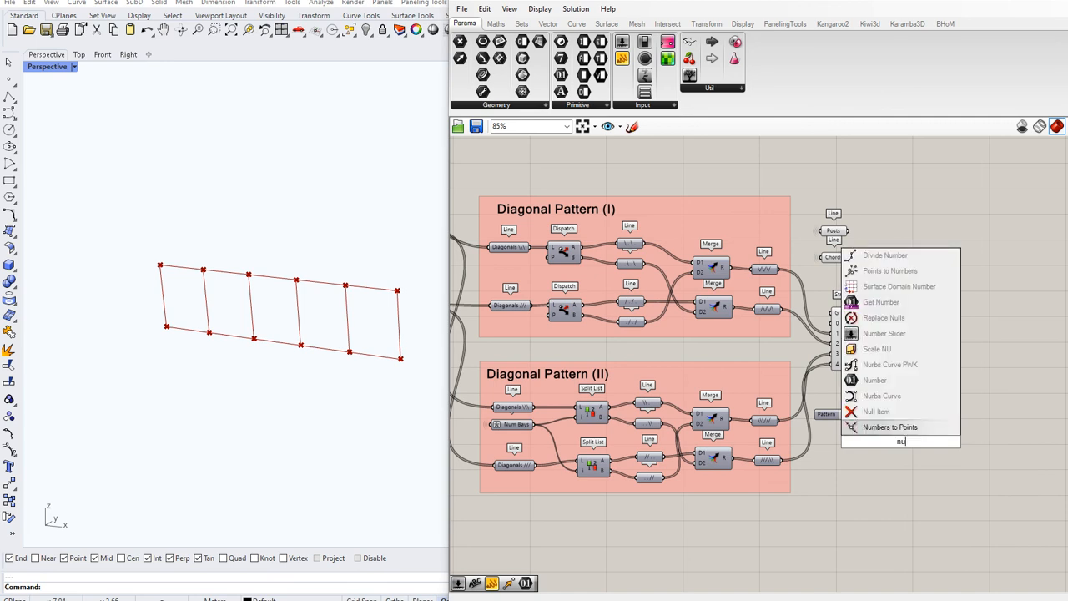
key(BackSpace)
key(BackSpace)
text(int)
key(Return)
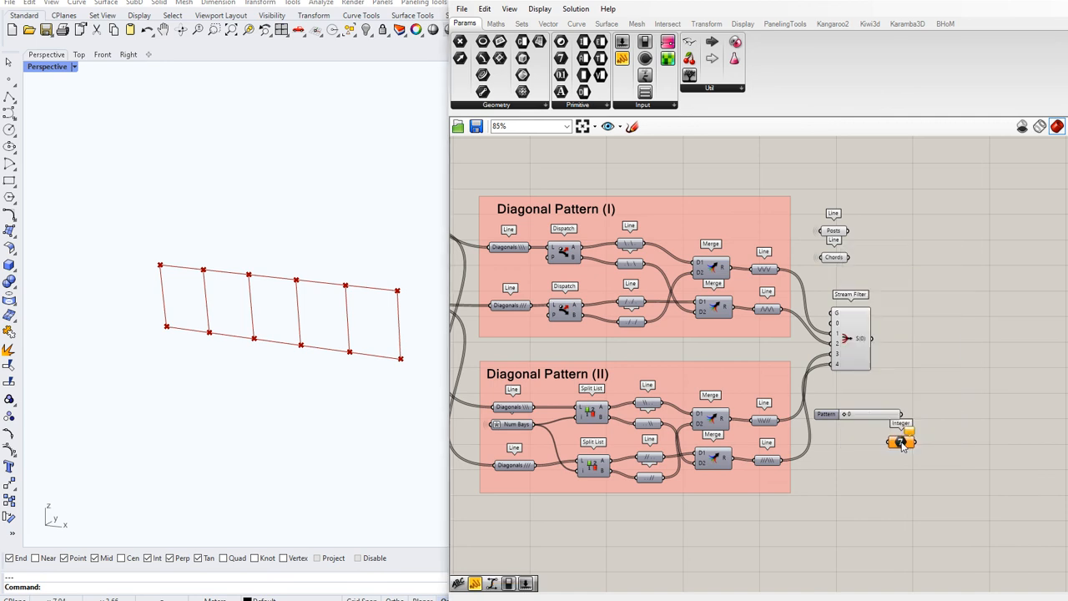
Step: Wire the Pattern slider into the Integer parameter and rename the parameter Pattern
scroll(902, 445, up, 2)
scroll(901, 445, up, 1)
drag(902, 397, 883, 444)
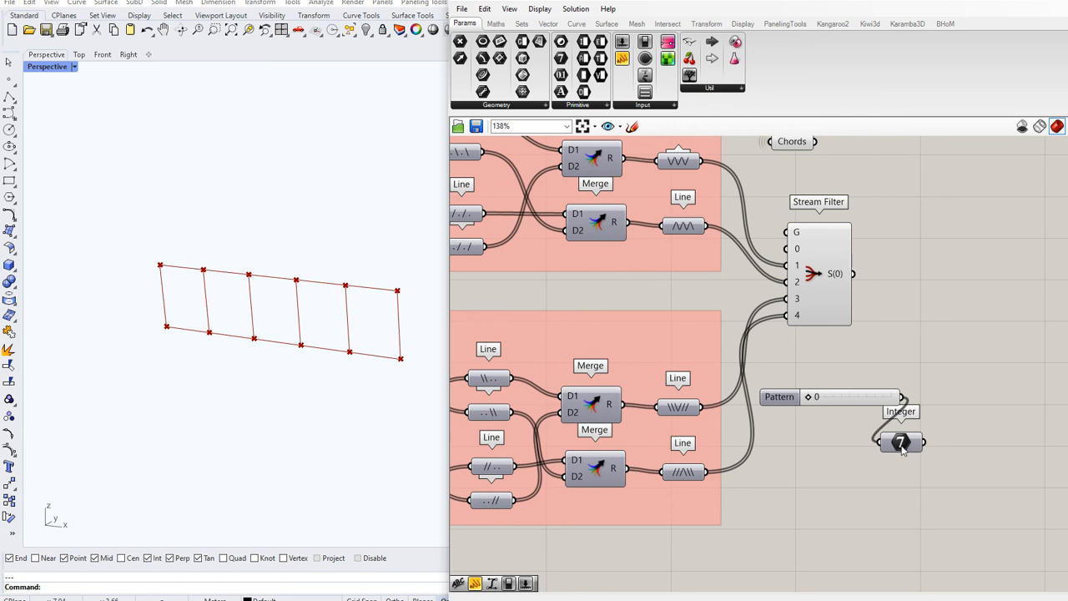
right_click(903, 451)
click(1033, 384)
key(Return)
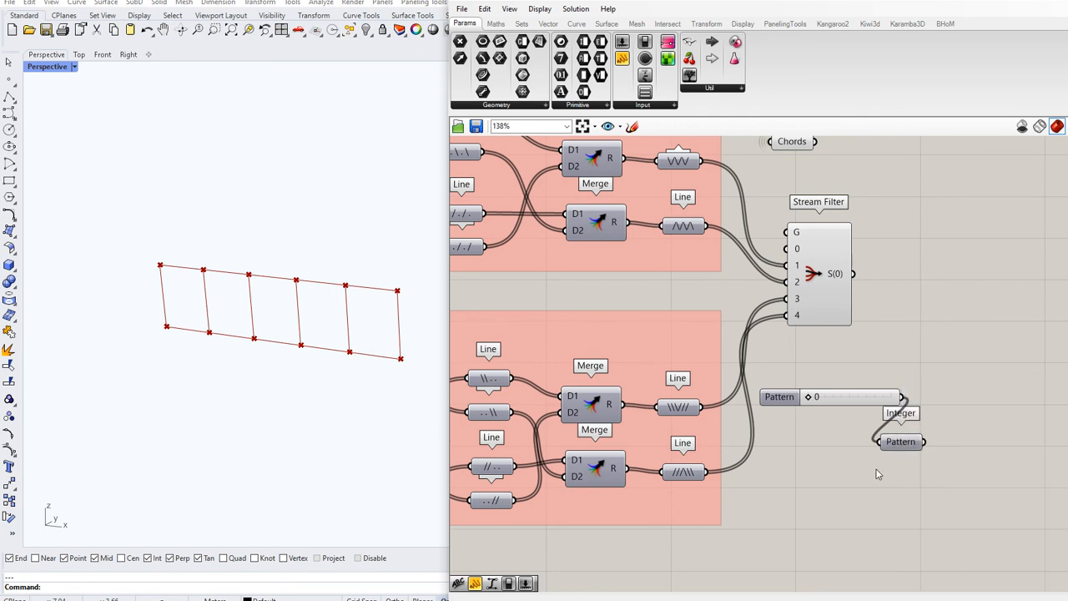
Step: Move the Pattern integer parameter in front of the Stream Filter and wire it into the G input
scroll(905, 447, down, 2)
drag(907, 424, 898, 329)
click(877, 322)
scroll(862, 306, up, 4)
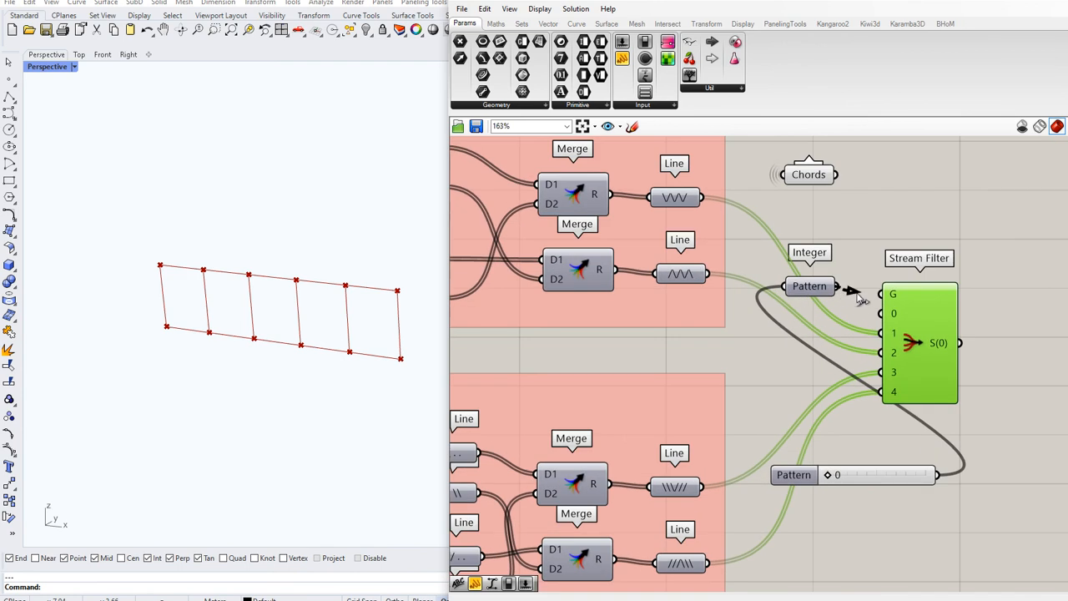
drag(822, 290, 834, 297)
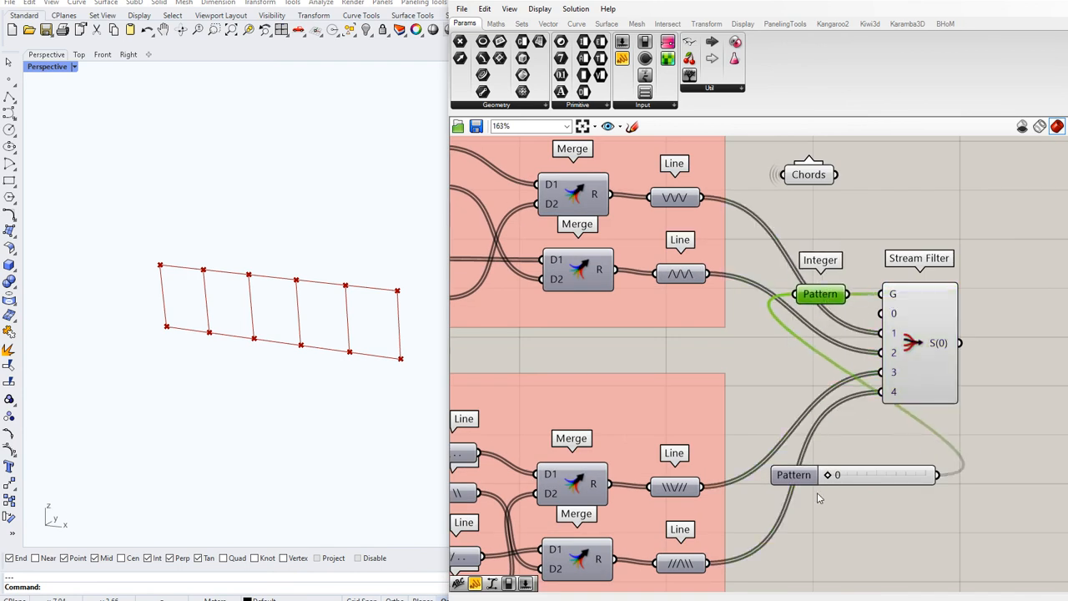
Step: Set the wire display of the Pattern integer parameter to Faint
right_click(811, 303)
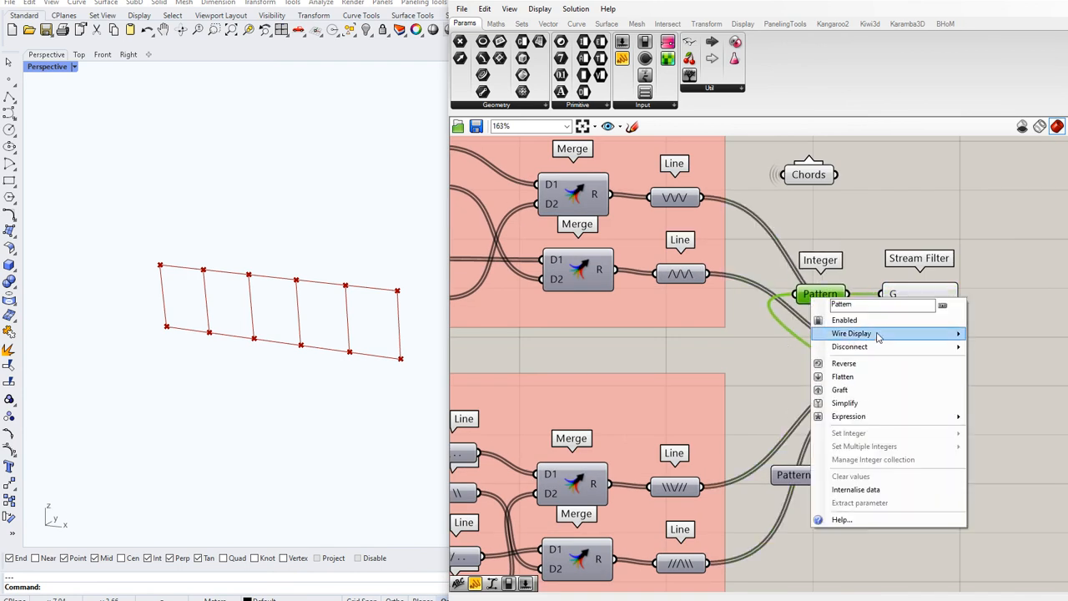
mouse_move(877, 336)
click(1001, 364)
click(1006, 373)
Step: Move the Pattern slider to the start of the definition, directly under the Num Bays slider
drag(801, 478, 534, 365)
scroll(942, 442, down, 10)
scroll(659, 424, down, 3)
scroll(573, 389, up, 8)
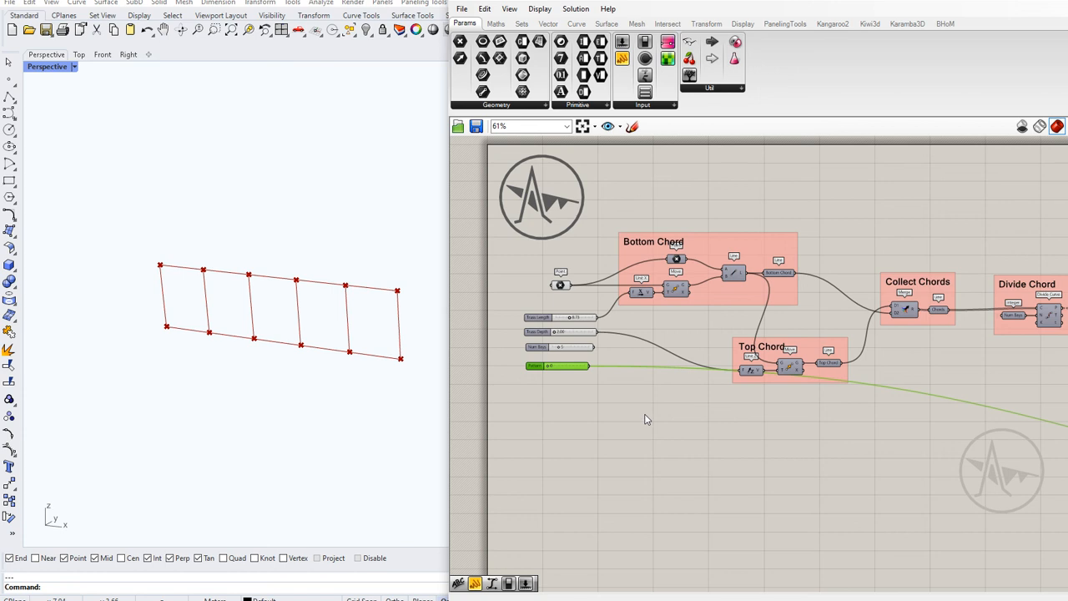
scroll(663, 416, down, 5)
right_drag(954, 465, 647, 404)
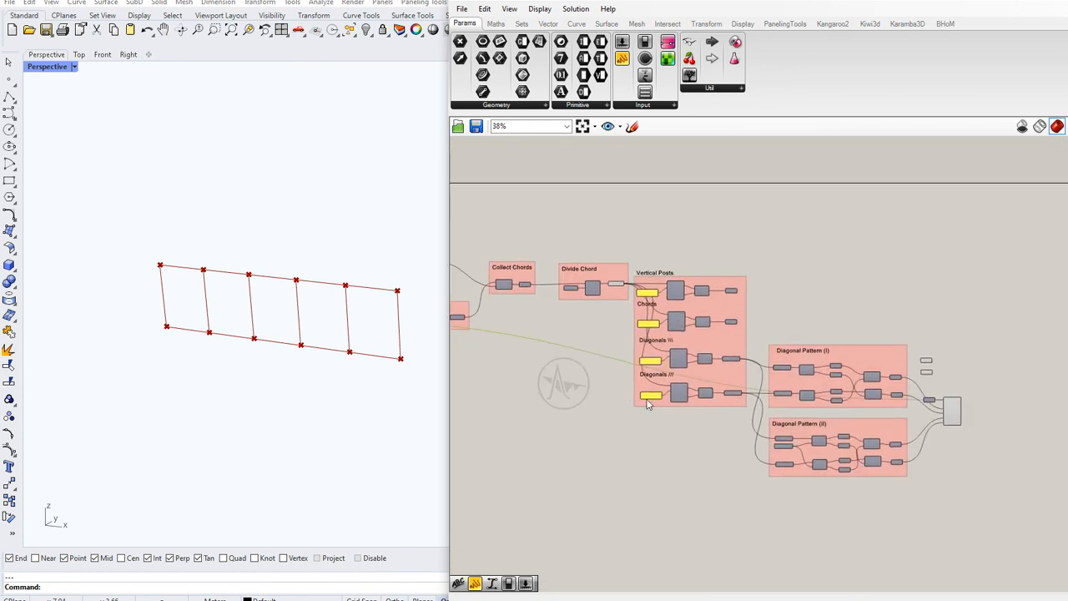
scroll(989, 420, up, 7)
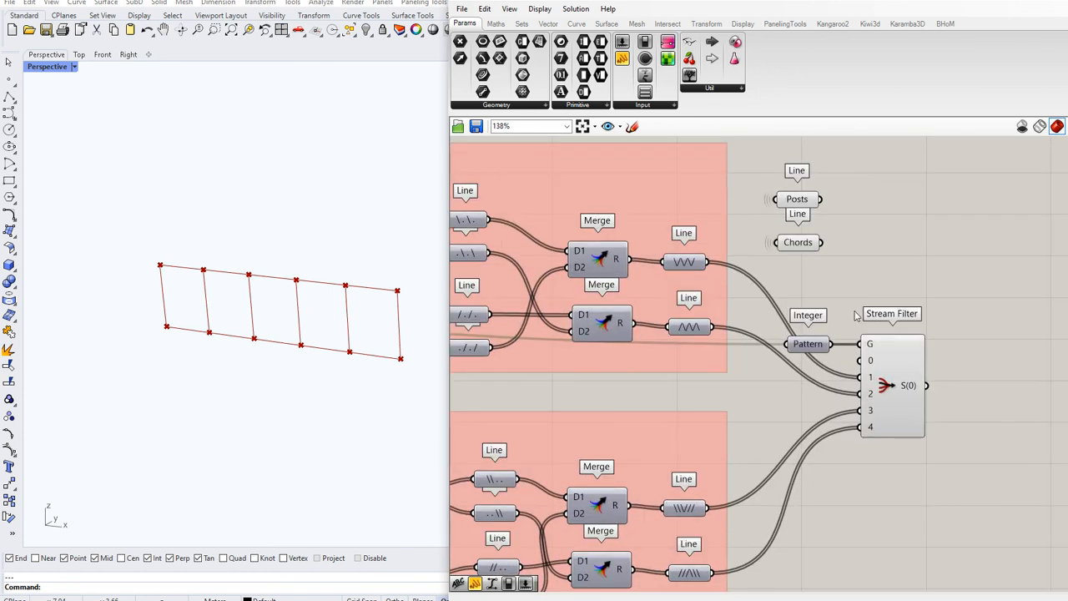
Step: Add a Line parameter after the Stream Filter, wire the S(0) output into it, and rename it Diagonals
right_drag(870, 315, 752, 377)
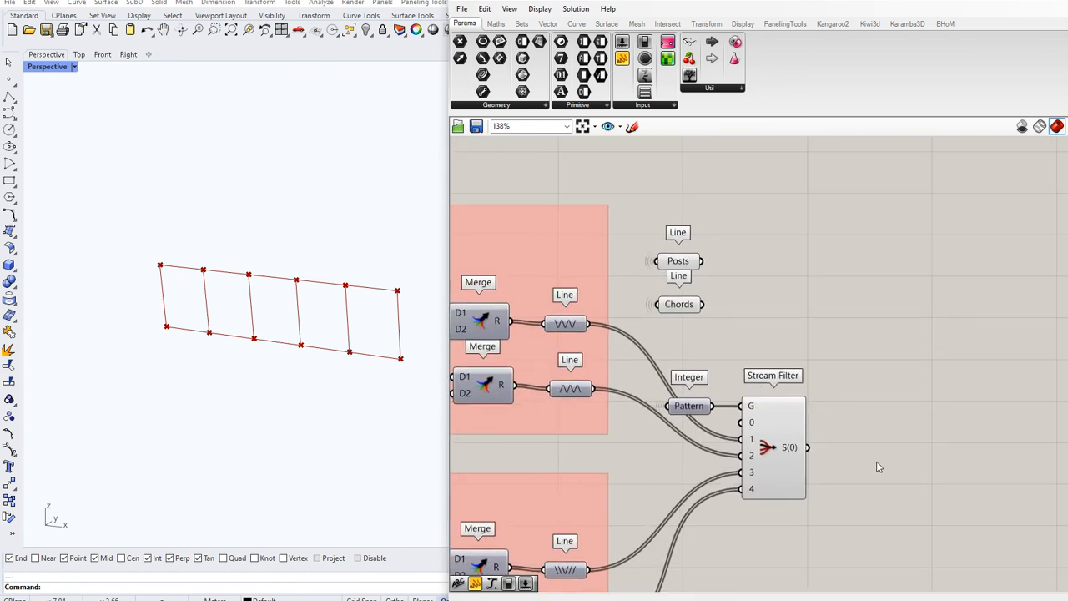
double_click(876, 467)
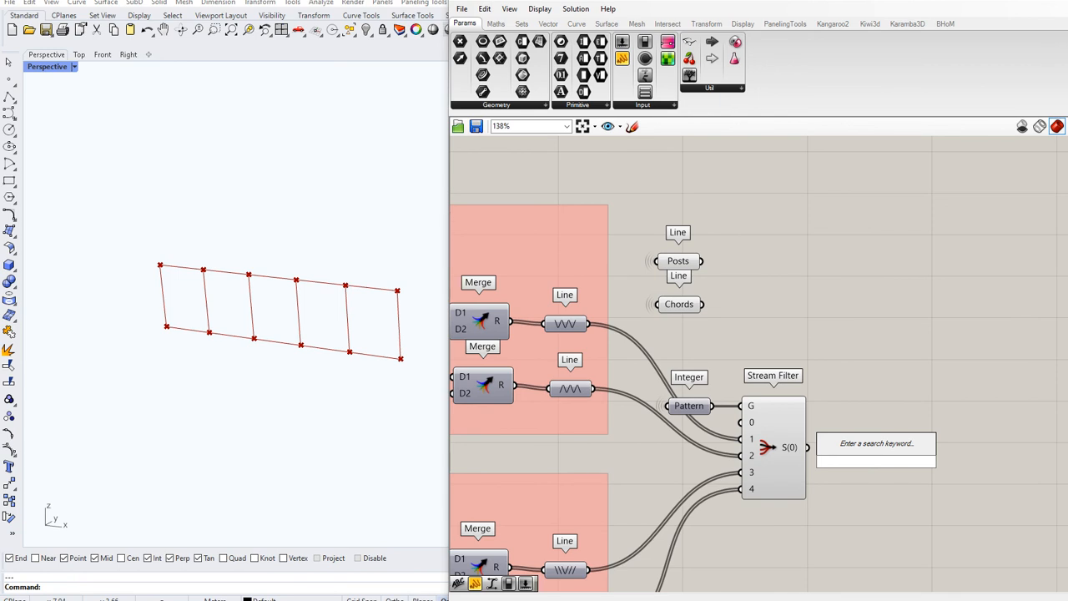
text(lin)
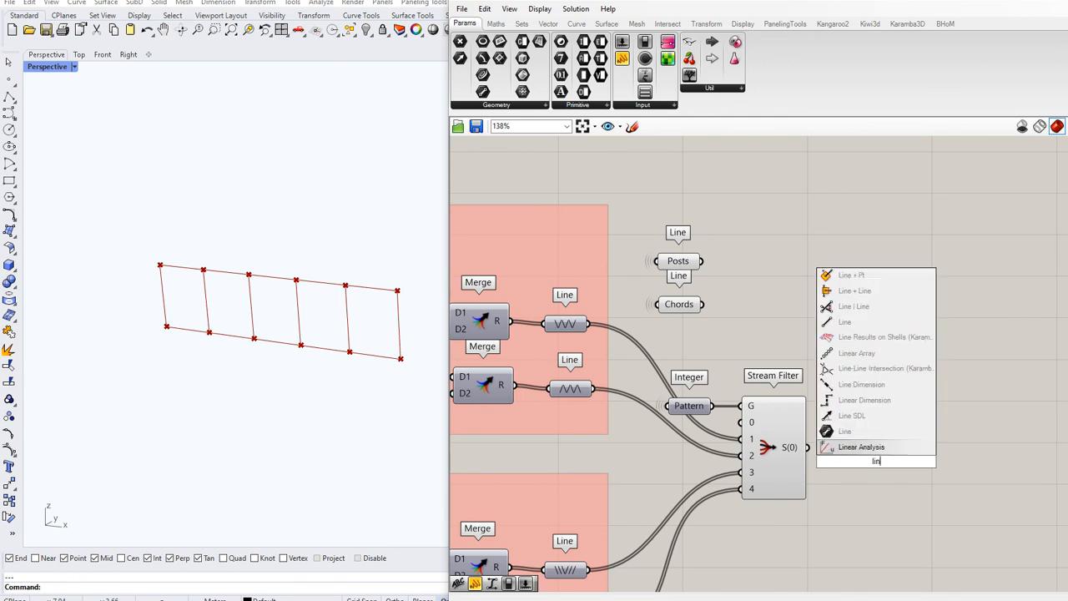
click(872, 431)
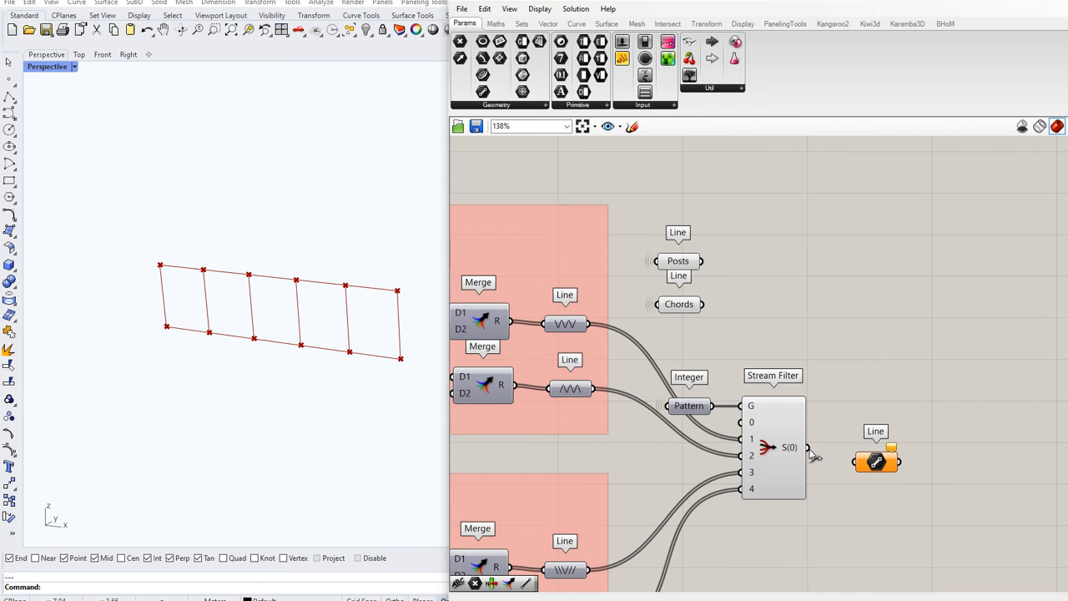
right_click(875, 463)
click(851, 472)
right_click(867, 460)
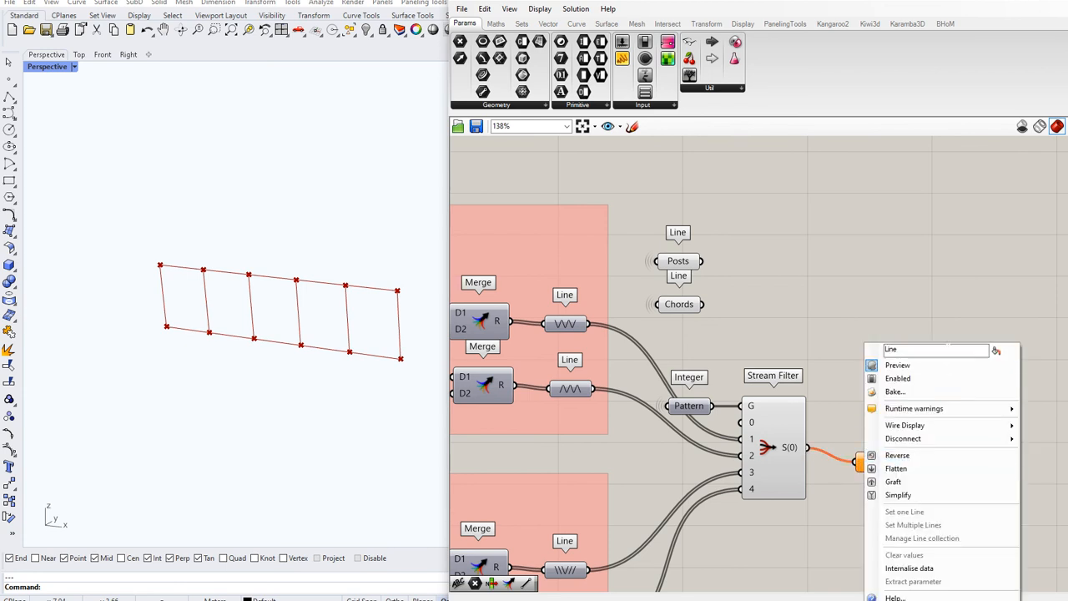
key(ctrl+a)
text(D)
key(Return)
Step: Move the Diagonals parameter up into the free area beyond the Stream Filter and set its wire display to Hidden
drag(883, 457, 911, 327)
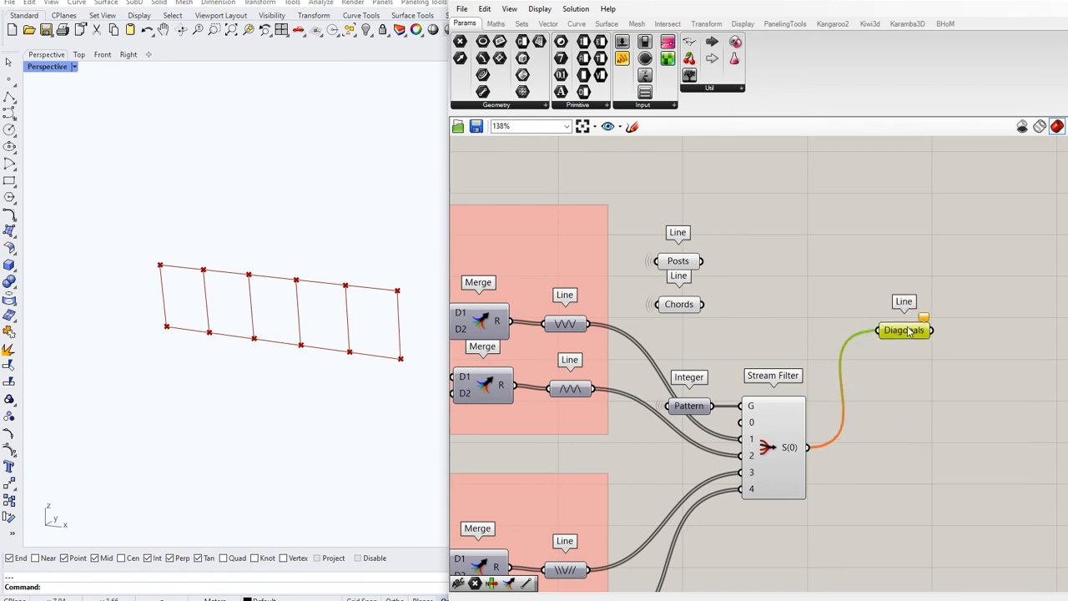
right_click(910, 326)
mouse_move(968, 411)
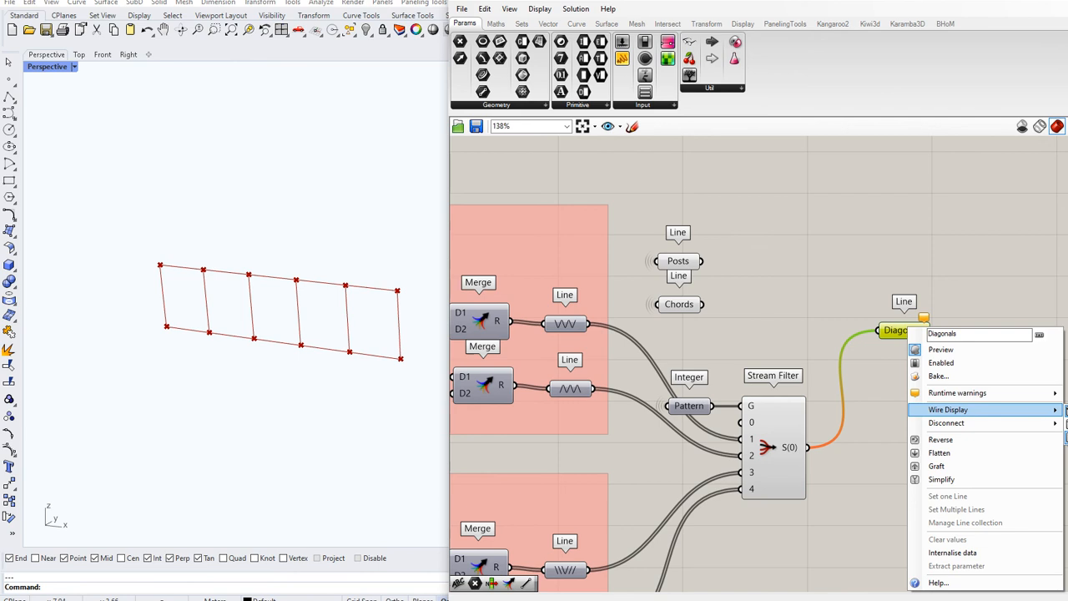
click(1065, 437)
Step: Move the Posts and Chords parameters together so they sit stacked directly above the Diagonals parameter
click(740, 302)
drag(723, 324, 649, 224)
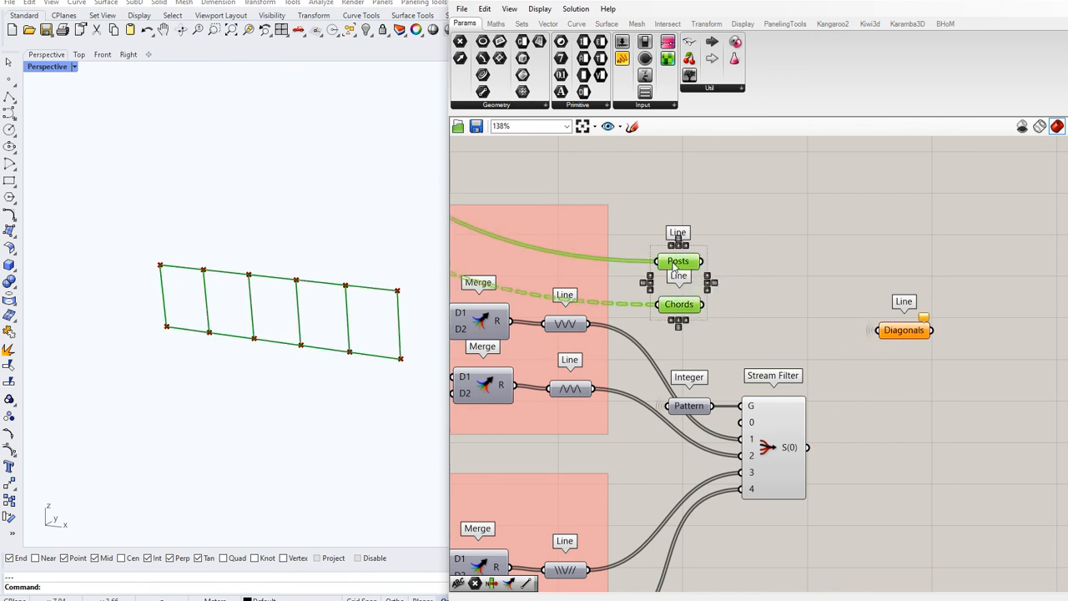
drag(667, 304, 852, 284)
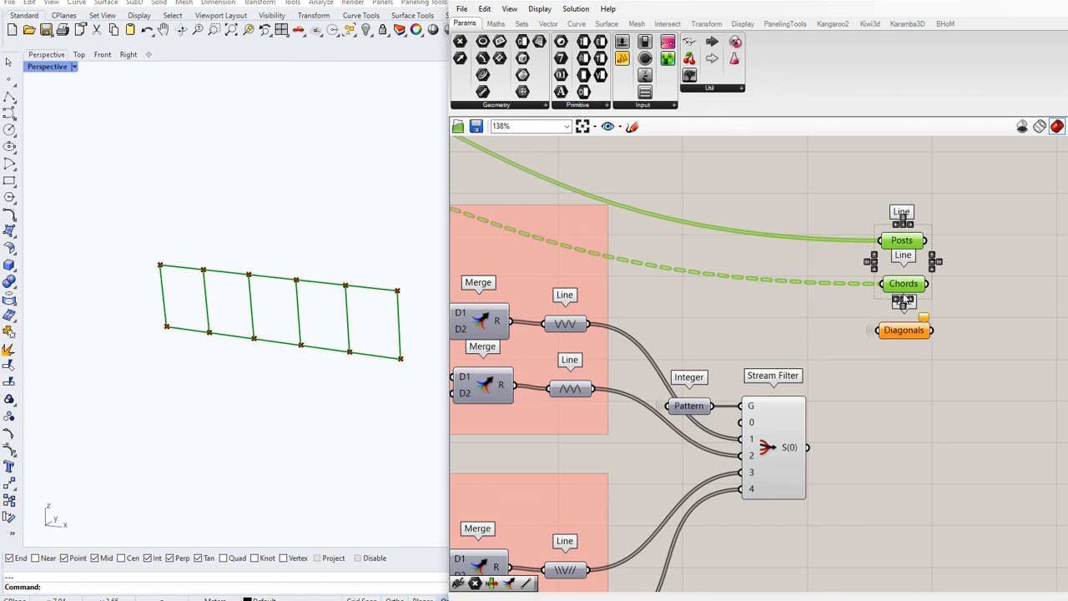
Step: Add a scribble reading "Karamba Inputs" as a heading above the Posts, Chords and Diagonals parameters
right_drag(872, 158, 843, 292)
double_click(844, 289)
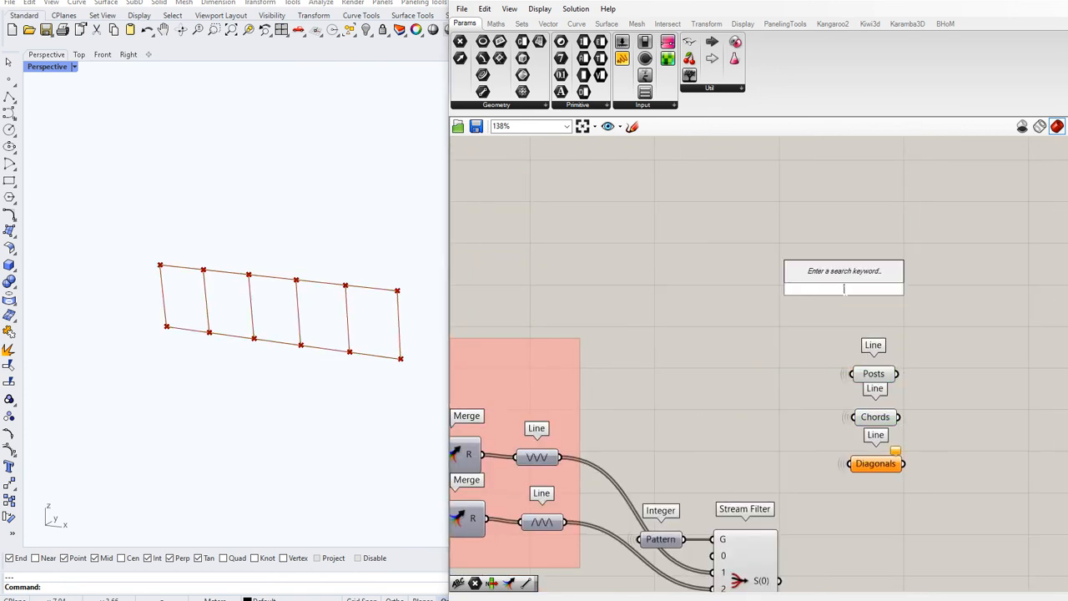
text(~K)
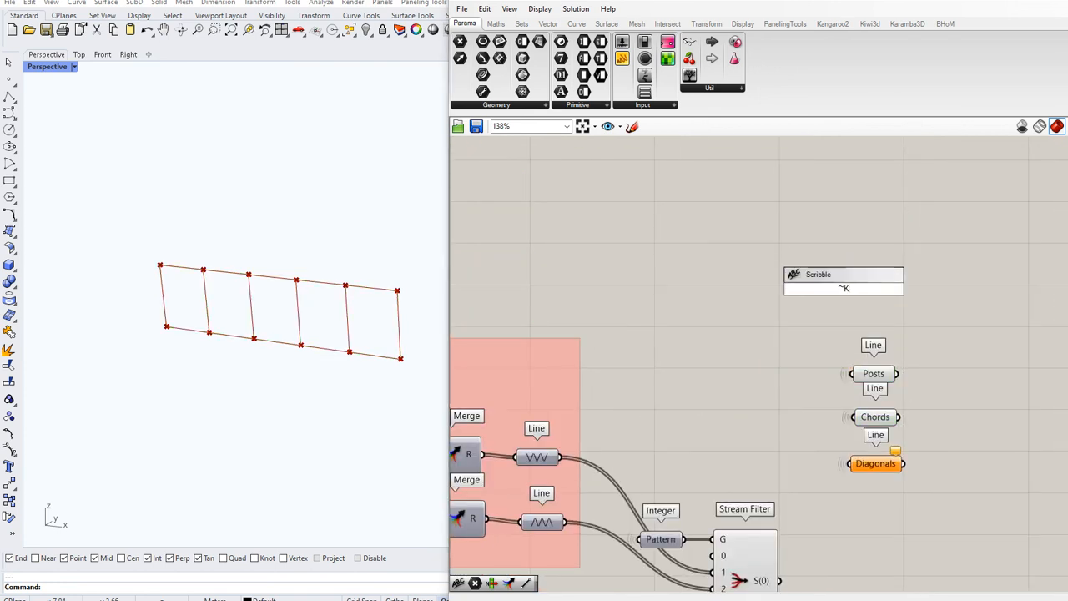
text(aramba Inputs)
key(Return)
drag(847, 294, 878, 324)
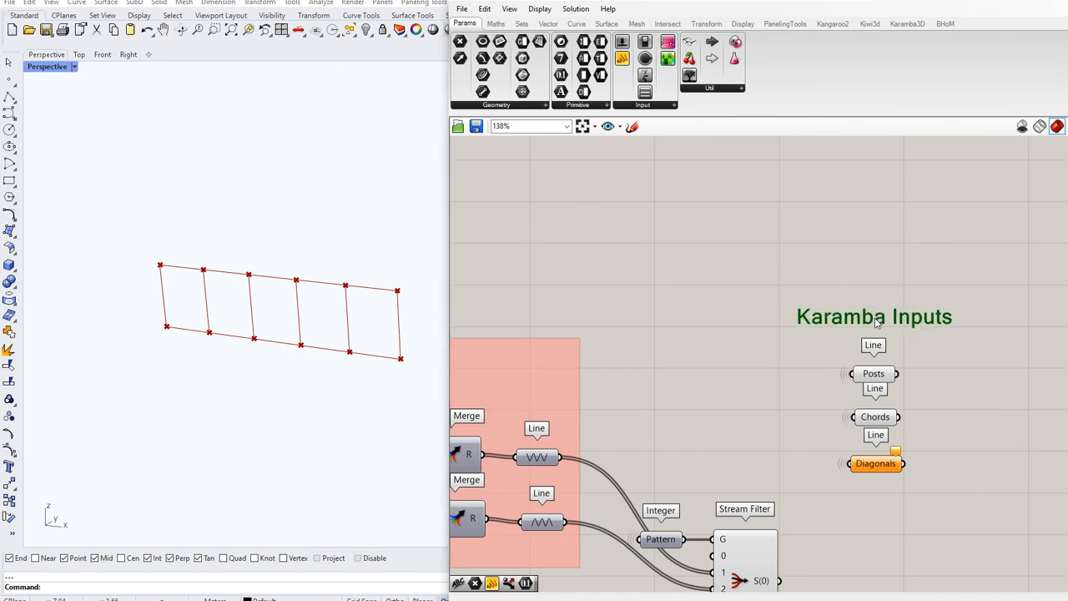
Step: Group the Karamba Inputs heading with the Posts, Chords and Diagonals parameters and colour the group bright green
mouse_move(772, 277)
mouse_down()
mouse_move(970, 529)
mouse_move(991, 527)
mouse_up()
key(ctrl+g)
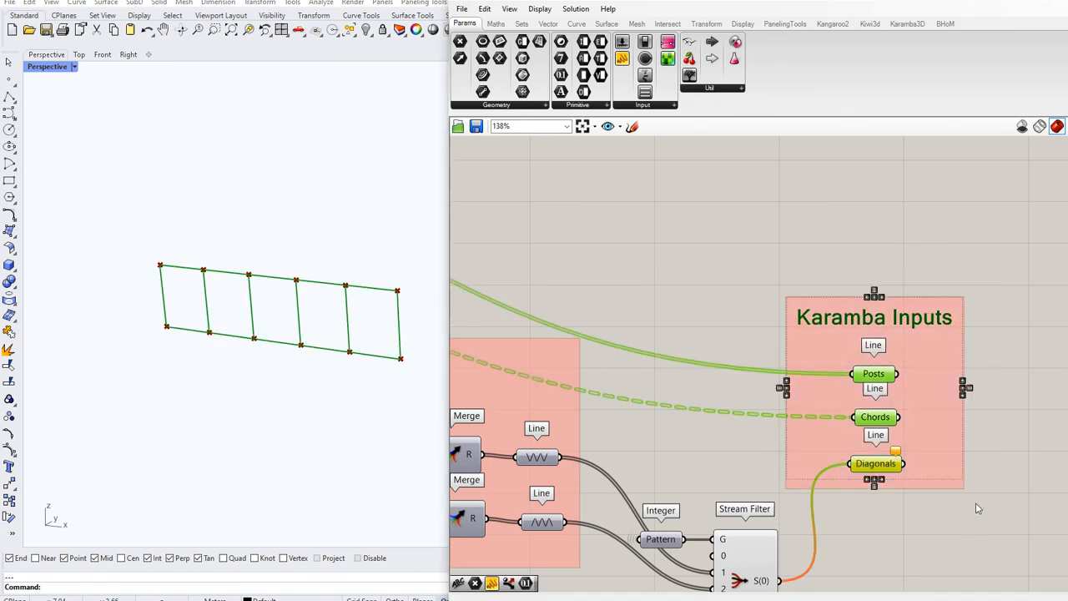
right_click(946, 459)
mouse_move(984, 587)
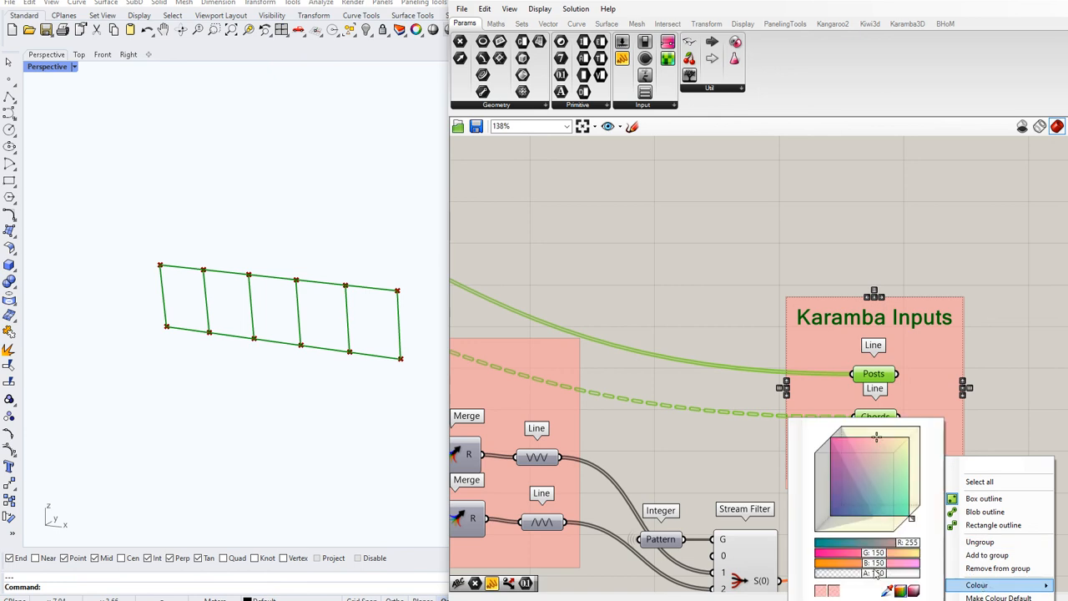
drag(876, 554, 814, 542)
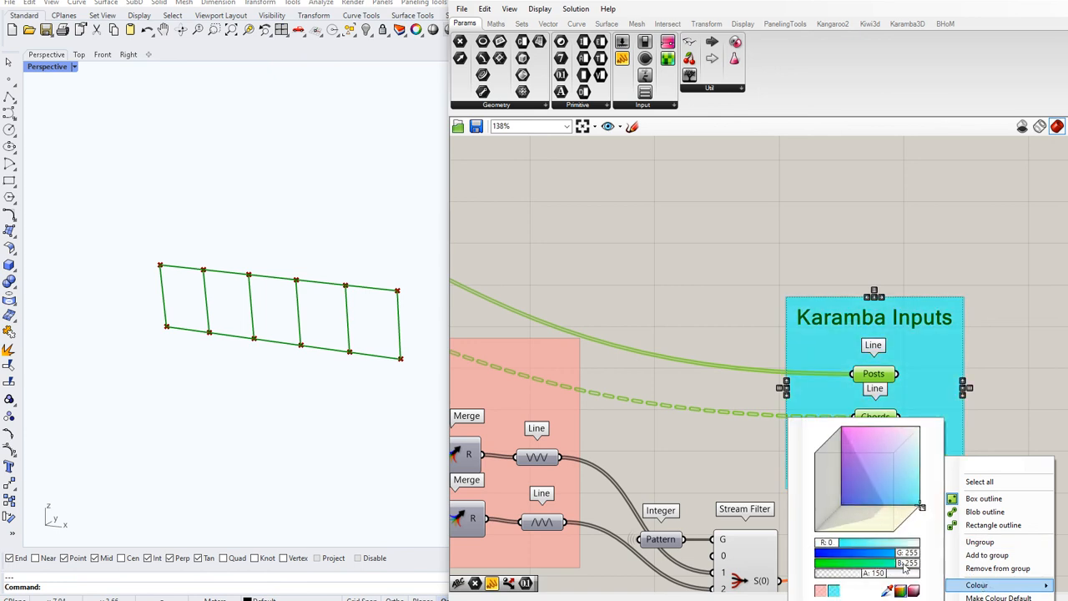
drag(908, 564, 786, 569)
click(811, 235)
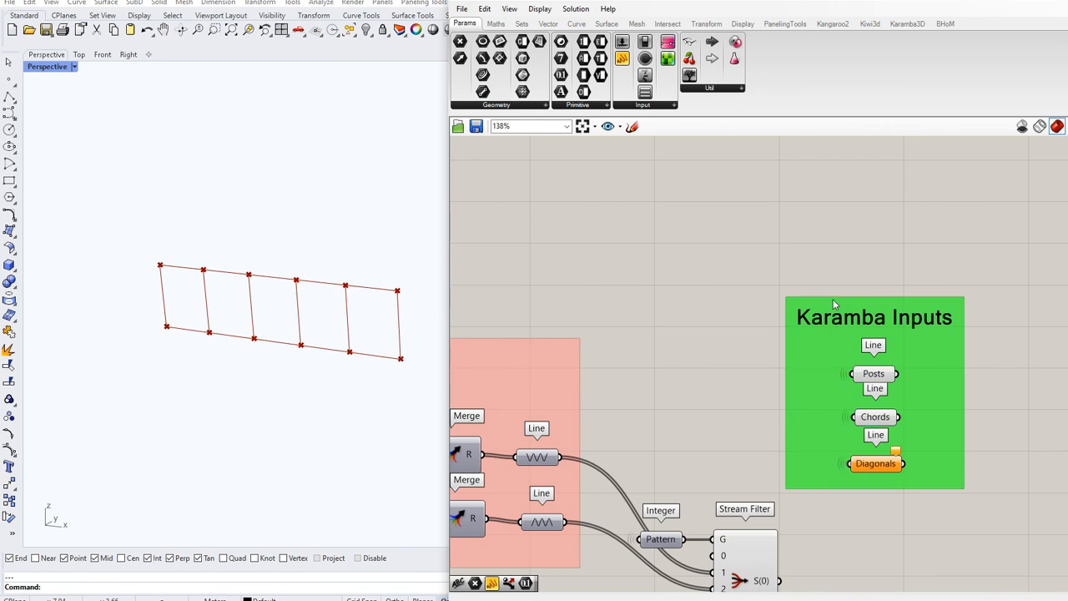
Step: Move the Karamba Inputs group to the start of the definition, beneath the Pattern slider
scroll(832, 299, down, 2)
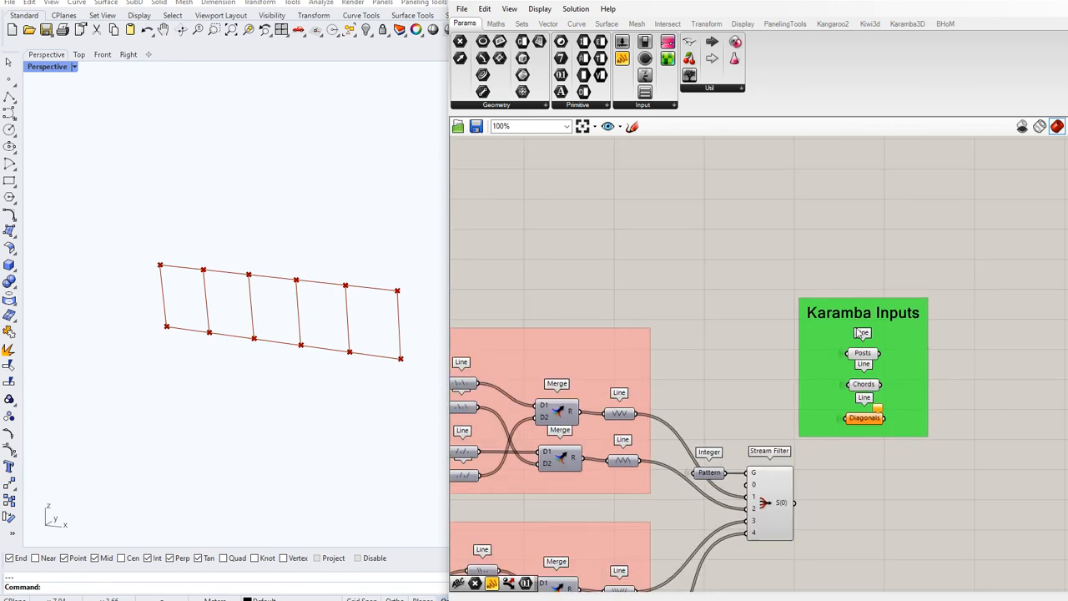
right_click(769, 506)
click(805, 522)
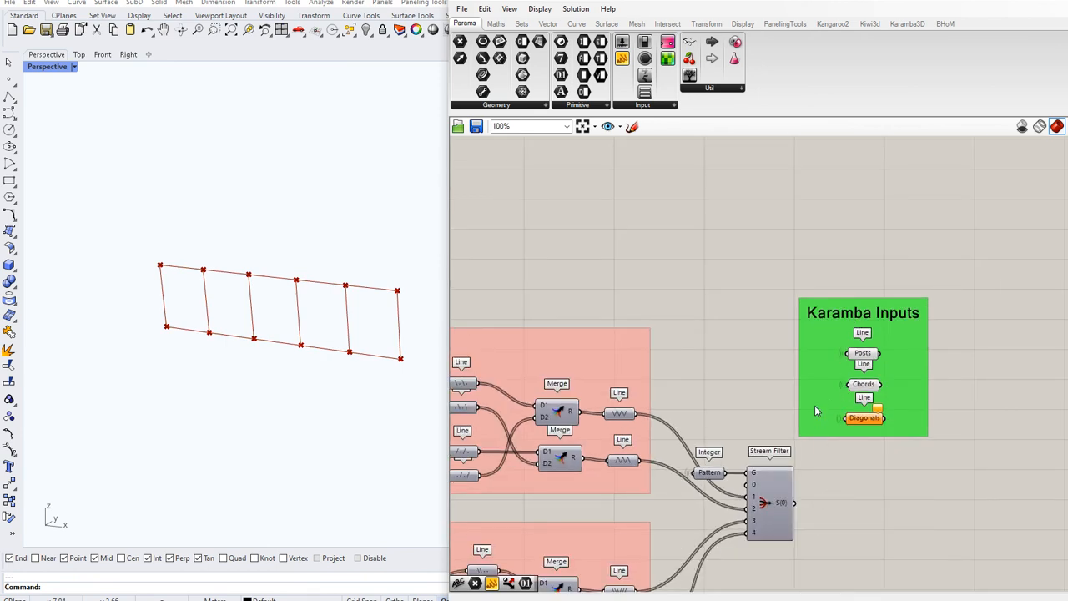
drag(814, 405, 635, 400)
right_drag(725, 271, 727, 362)
scroll(653, 262, up, 3)
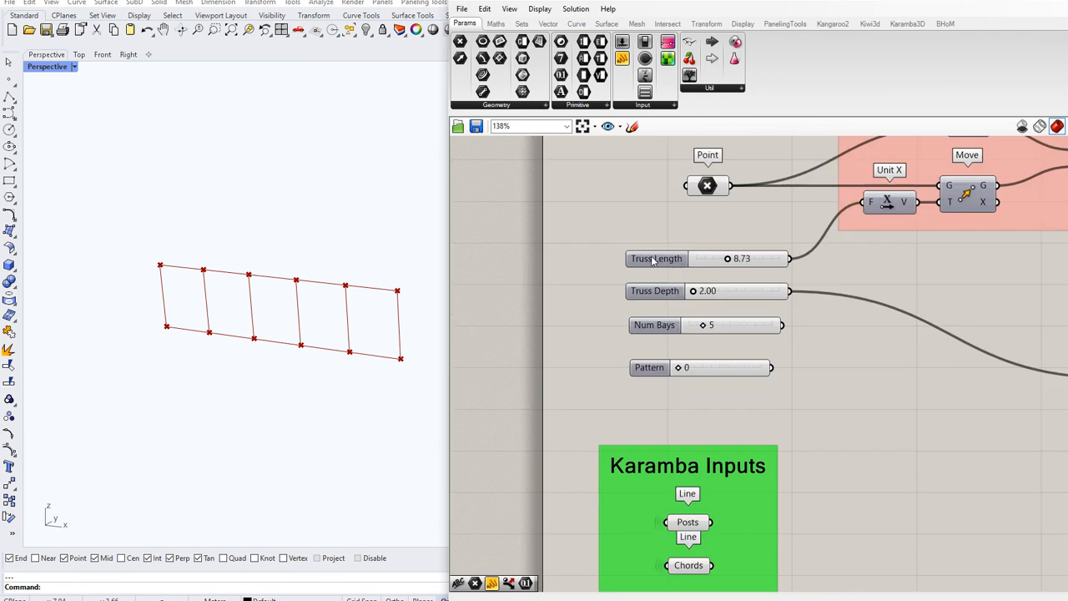
Step: Add a scribble reading "Parameters" as a heading above the Point parameter and the truss sliders
right_drag(620, 175, 674, 303)
double_click(675, 275)
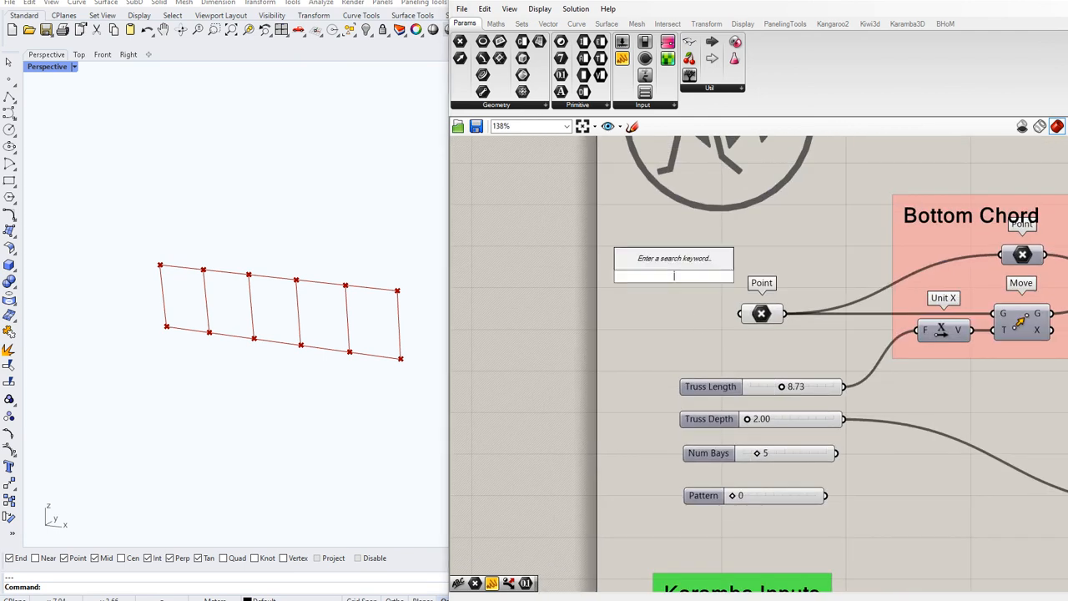
text(~Parameter)
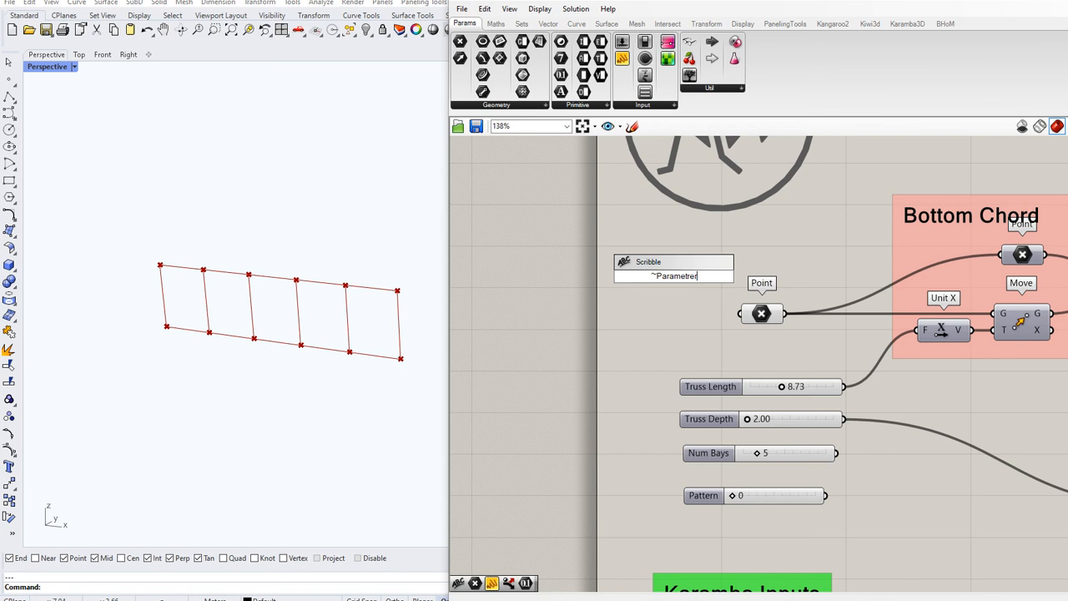
text(s)
key(Return)
drag(676, 282, 733, 269)
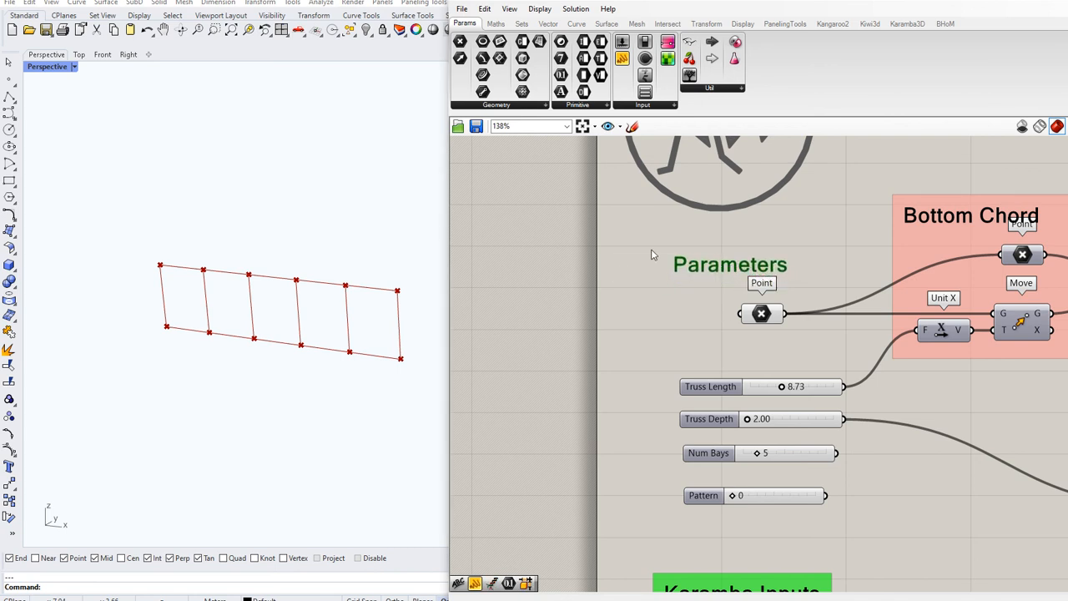
Step: Group the Parameters heading, the Point parameter and the four sliders, and colour the group bright yellow
drag(651, 249, 867, 530)
key(ctrl+g)
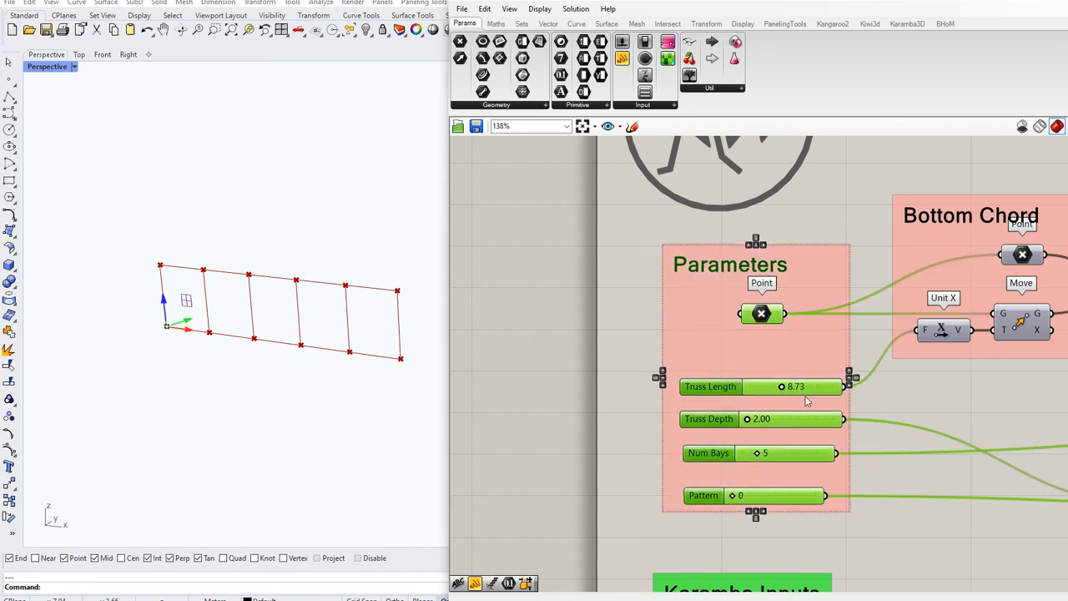
right_click(802, 362)
mouse_move(864, 491)
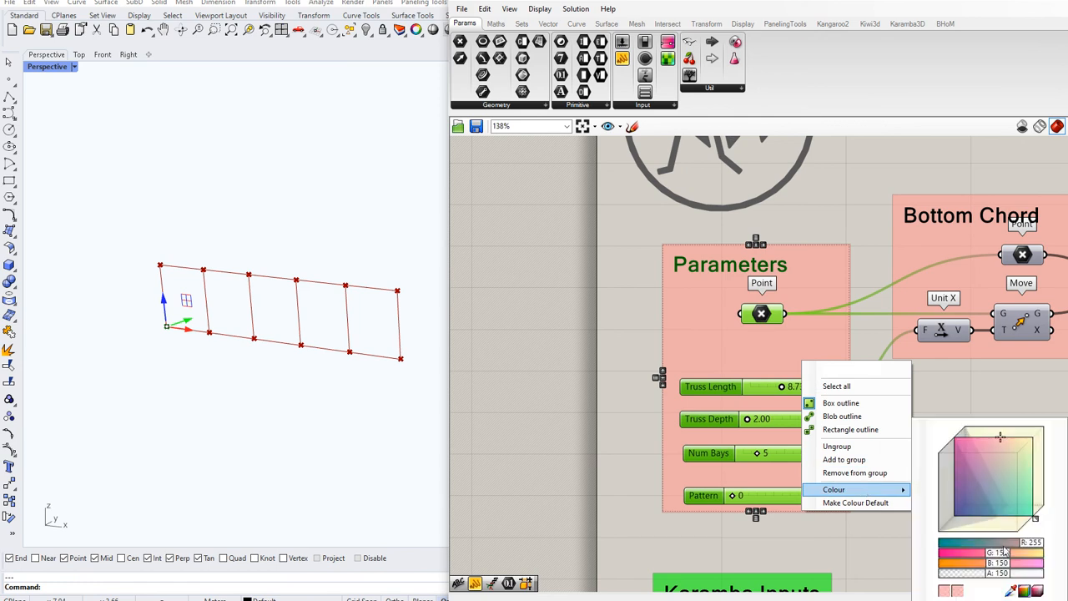
drag(1006, 552, 1036, 550)
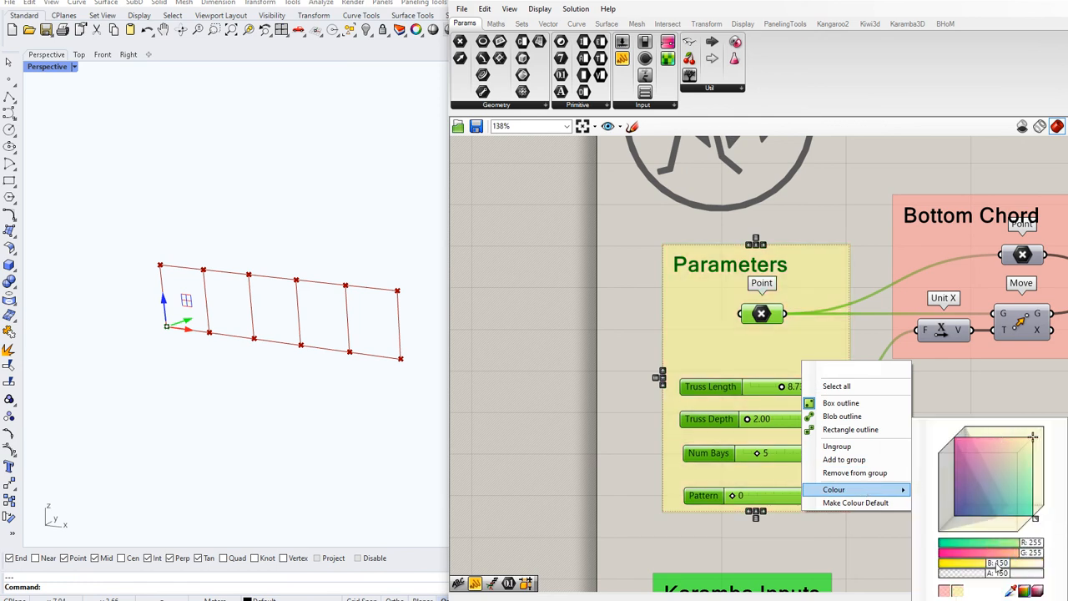
drag(999, 565, 903, 561)
click(822, 546)
Step: Shift the Karamba Inputs group closer so it lines up directly beneath the yellow Parameters group
scroll(720, 502, down, 2)
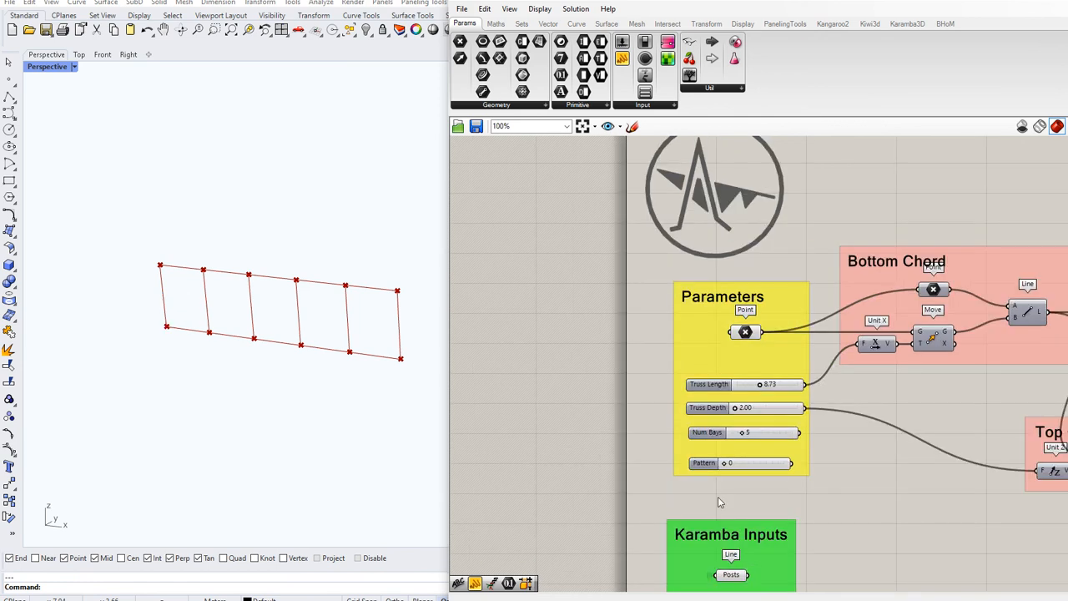
drag(768, 545, 780, 531)
Step: Test the truss sliders, setting Pattern to 3 and Truss Length to 9.50
right_drag(659, 460, 613, 299)
scroll(714, 317, up, 2)
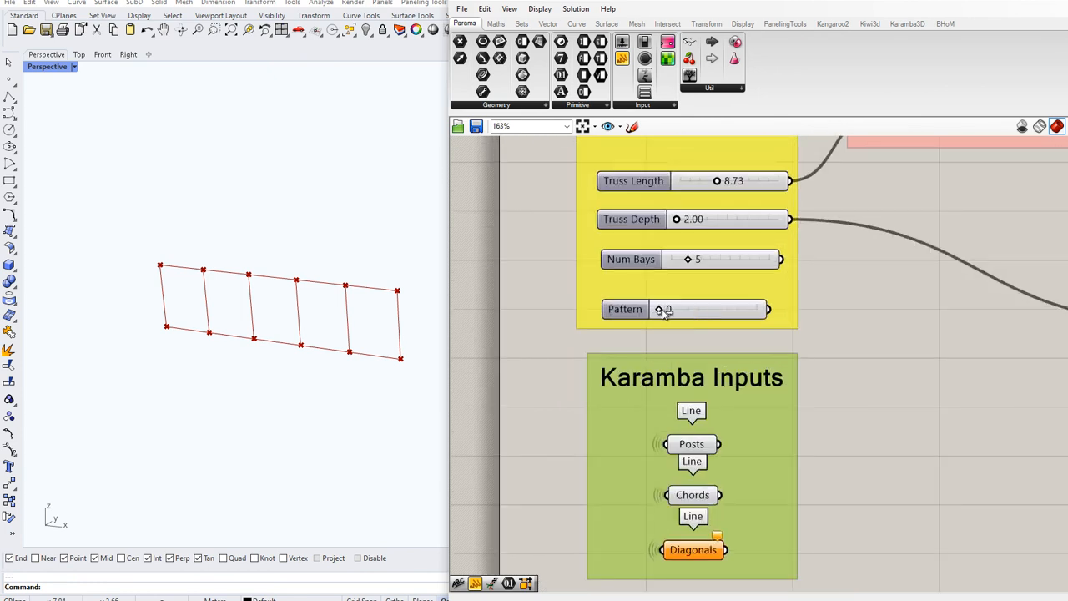
drag(671, 311, 741, 321)
mouse_move(689, 259)
mouse_down()
mouse_move(715, 258)
mouse_move(688, 259)
mouse_up()
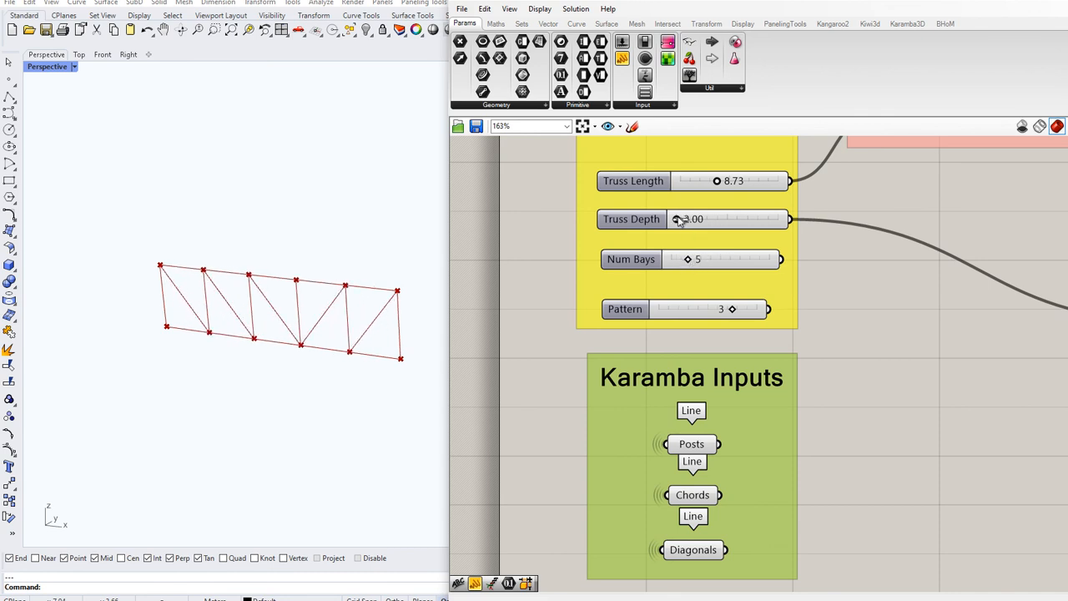
mouse_move(677, 219)
mouse_down()
mouse_move(697, 221)
mouse_move(676, 219)
mouse_up()
mouse_move(716, 181)
mouse_down()
mouse_move(699, 182)
mouse_move(721, 182)
mouse_up()
right_drag(323, 368, 351, 345)
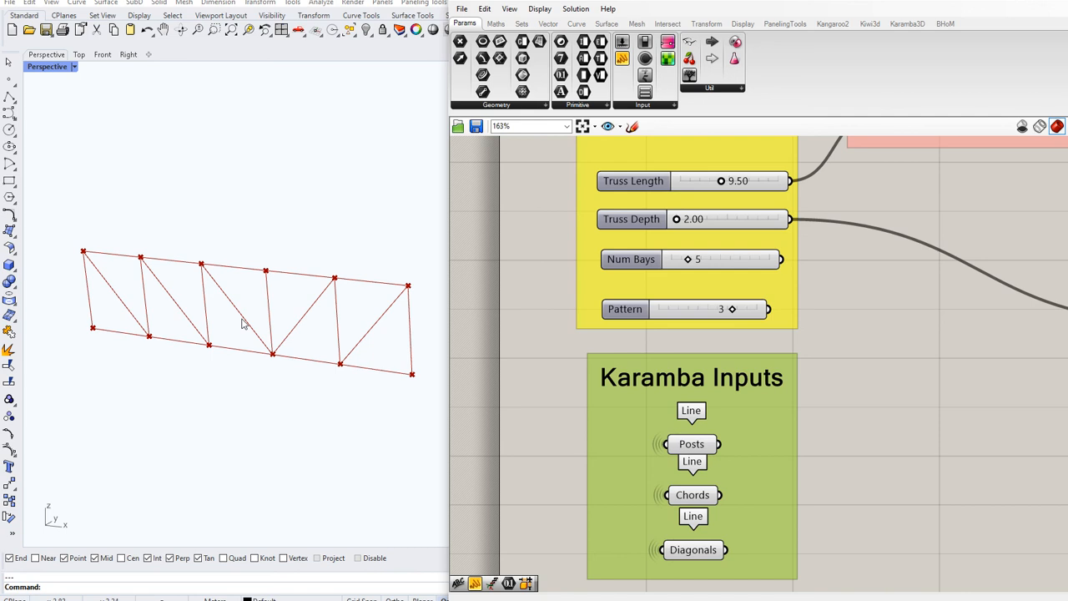
Step: Restrict the Num Bays slider to even numbers and set it to 6
right_click(640, 261)
mouse_move(693, 301)
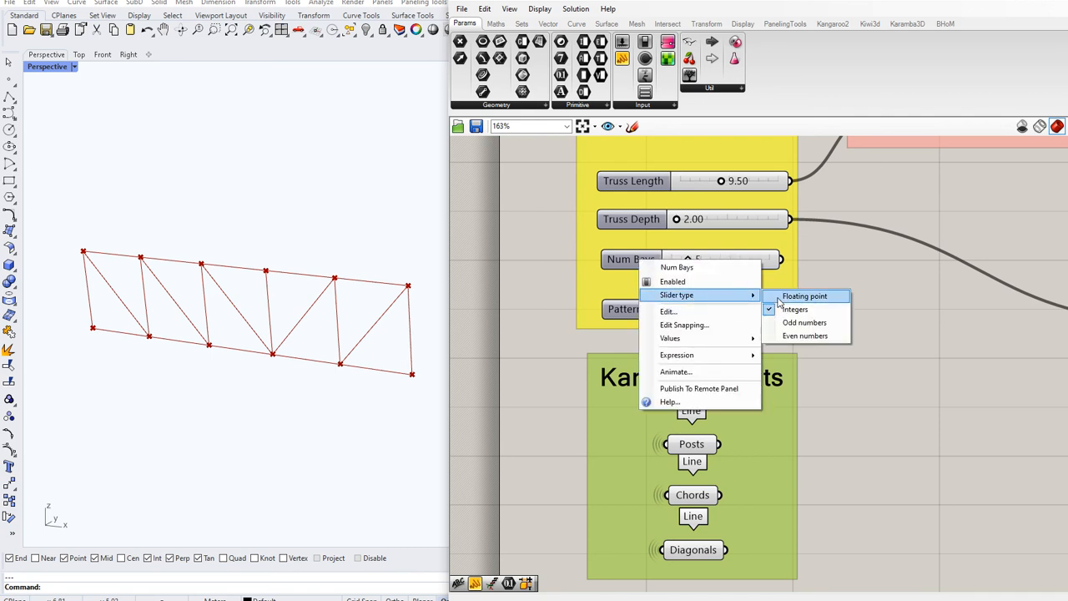
click(799, 336)
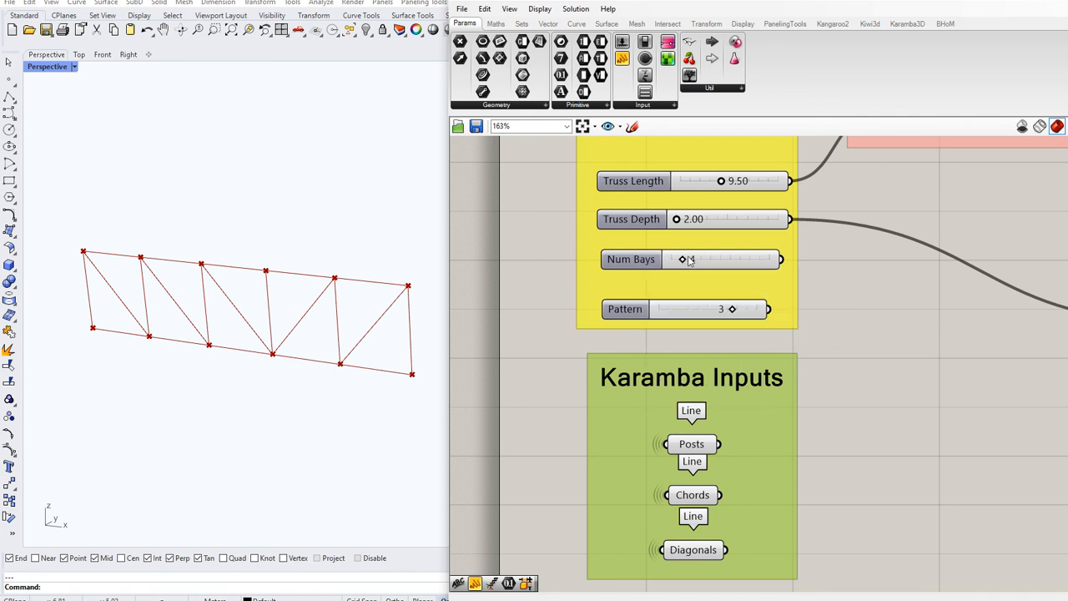
mouse_move(689, 261)
mouse_down()
mouse_move(709, 270)
mouse_move(692, 259)
mouse_up()
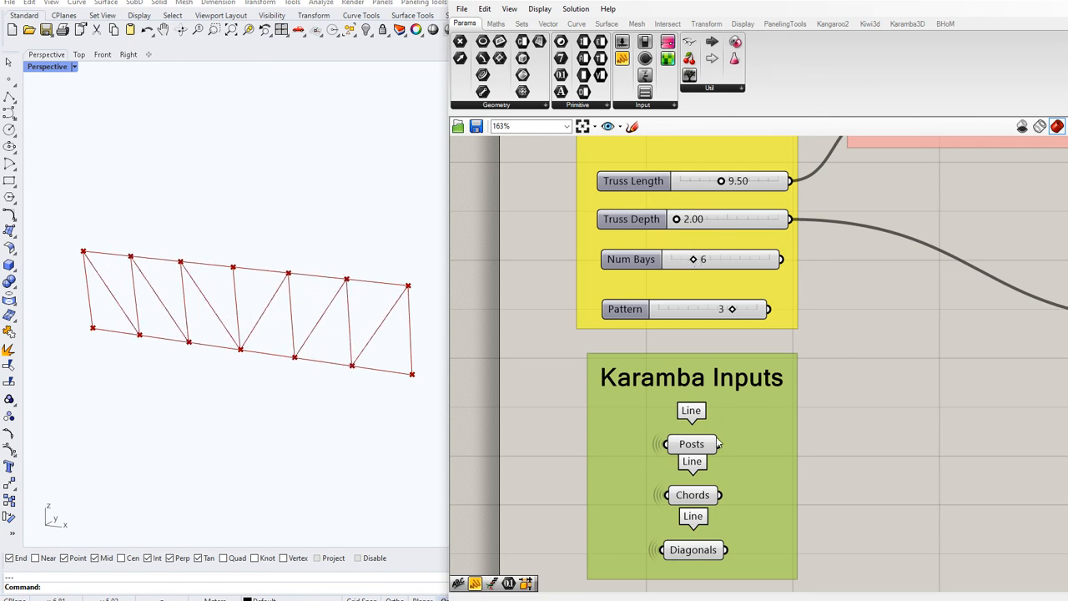
Step: Select the Posts, Chords and Diagonals parameters in turn to check which truss members each one holds
click(705, 446)
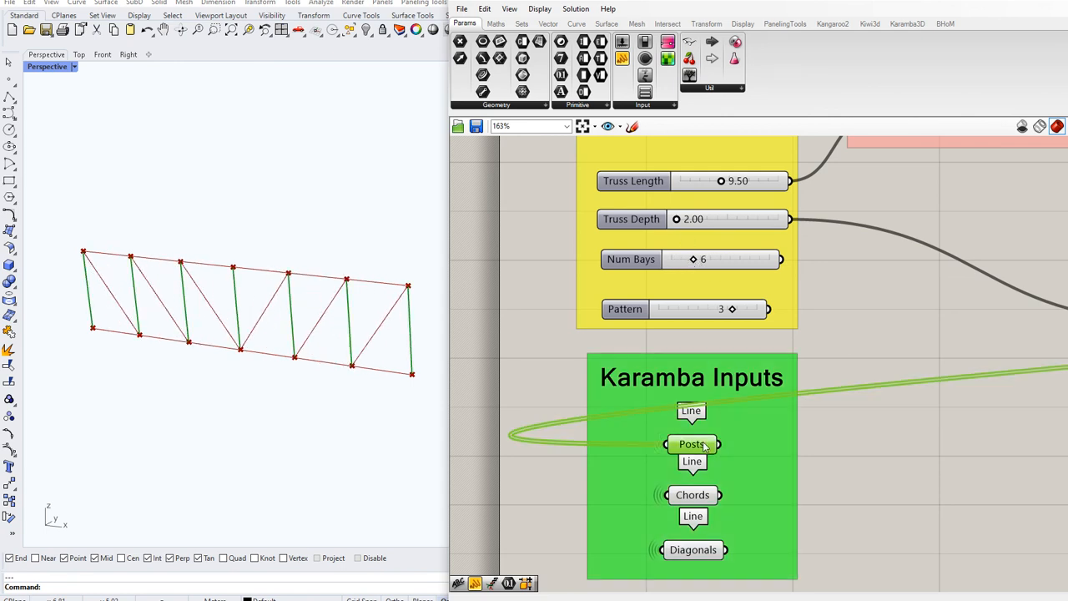
click(701, 498)
click(700, 552)
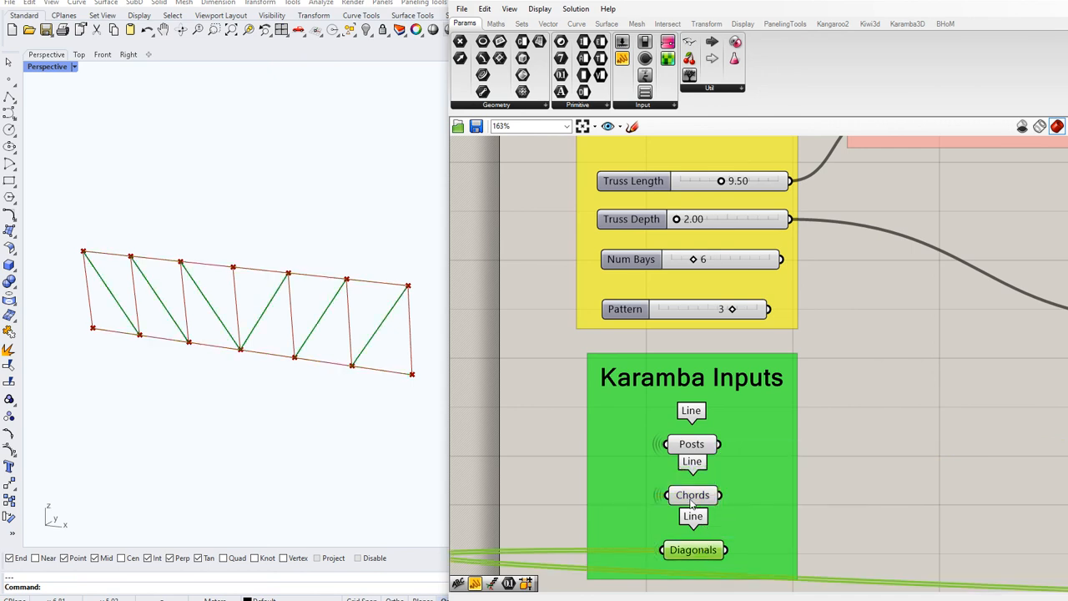
scroll(712, 392, down, 5)
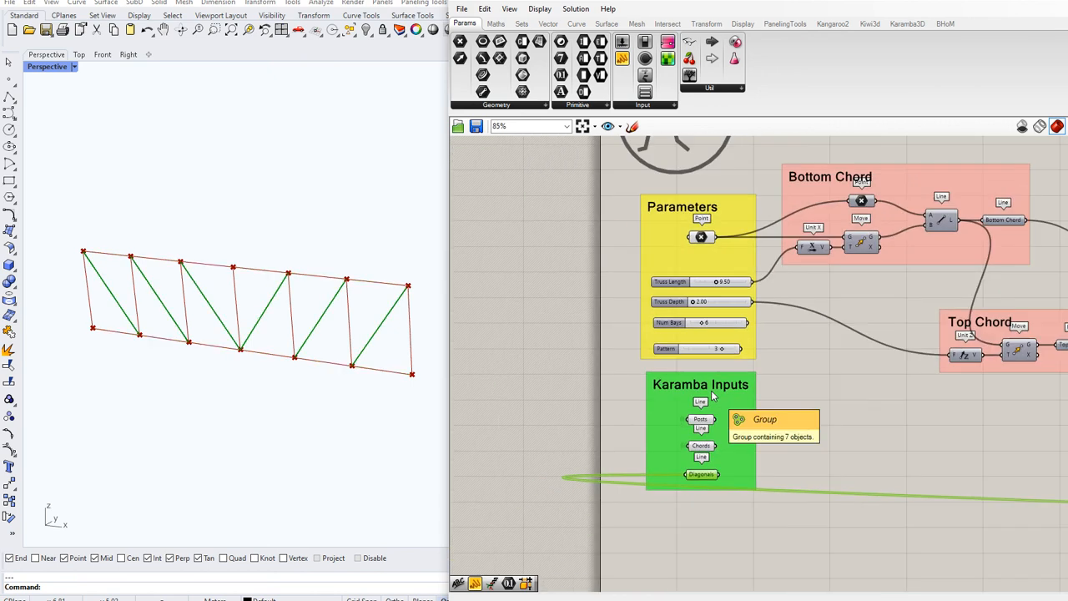
Step: Add an End Points component below the Top Chord group and feed it the Bottom Chord line
click(892, 376)
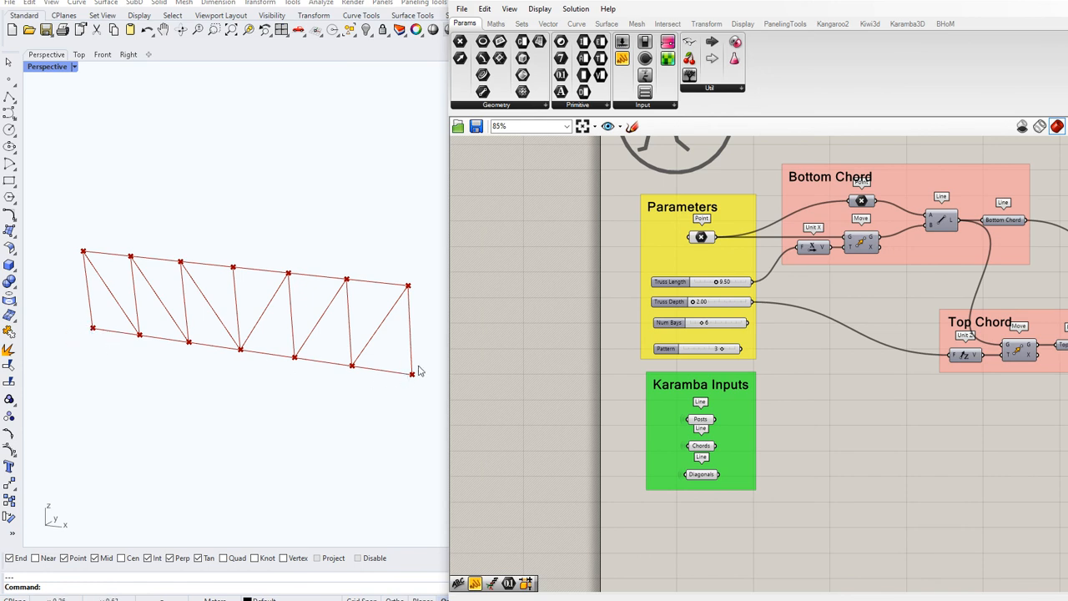
right_drag(874, 392, 776, 391)
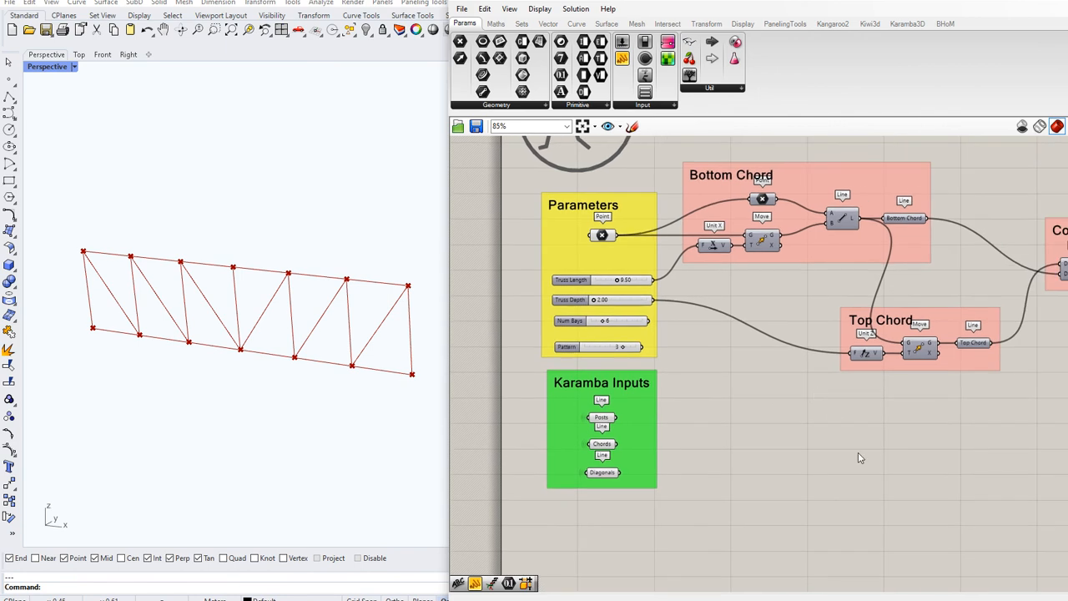
click(911, 217)
click(826, 428)
double_click(826, 428)
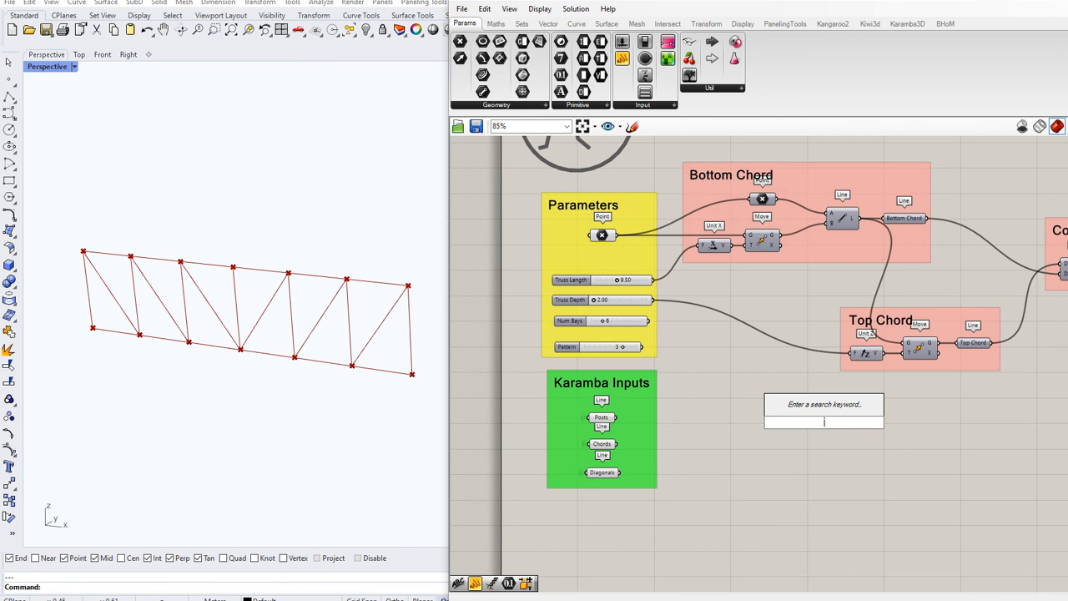
text(end)
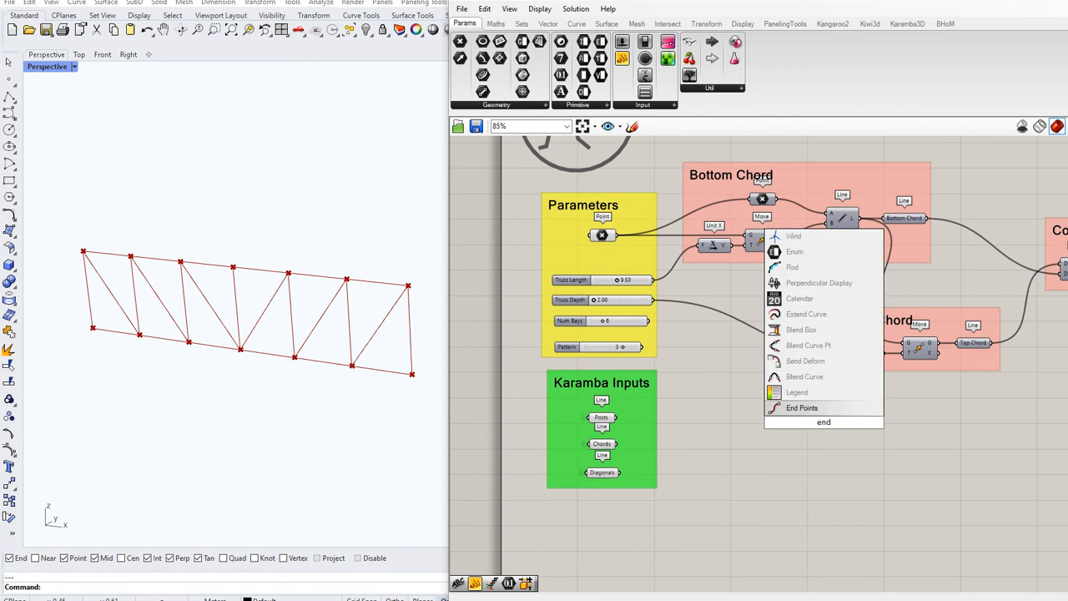
key(Return)
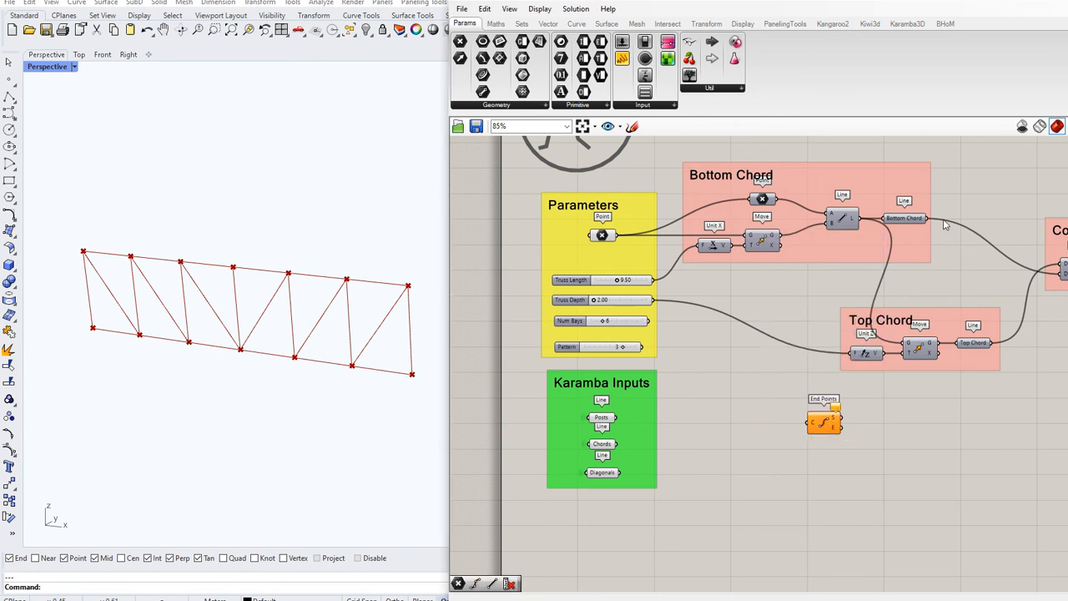
drag(926, 219, 833, 455)
scroll(833, 456, up, 3)
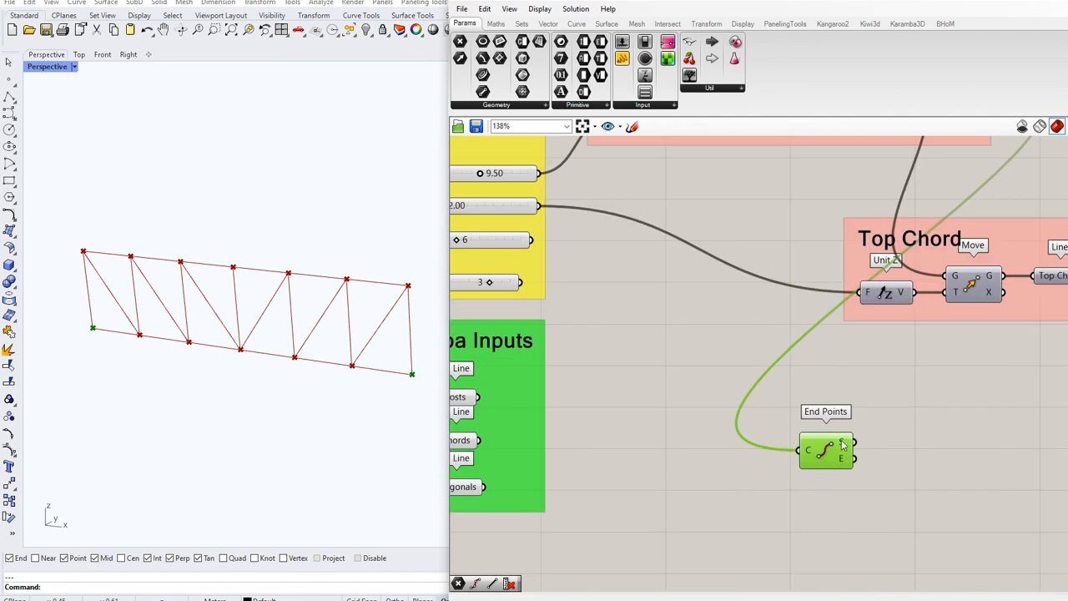
Step: Add a Point parameter beside End Points and connect both the start and end outputs to it
double_click(906, 452)
text(//point)
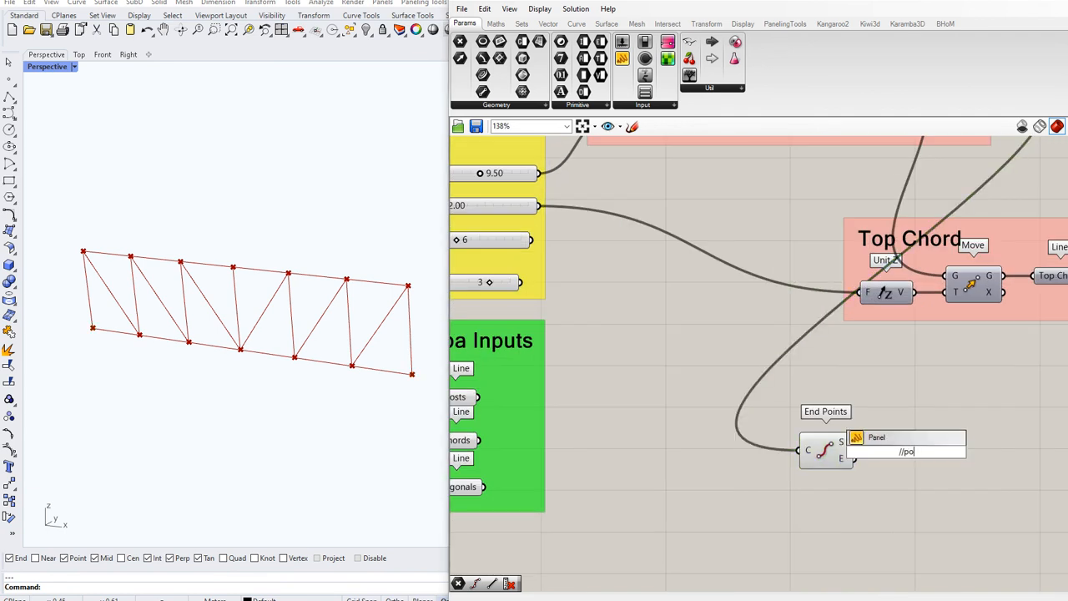
key(BackSpace)
key(BackSpace)
key(BackSpace)
key(BackSpace)
key(BackSpace)
key(BackSpace)
key(BackSpace)
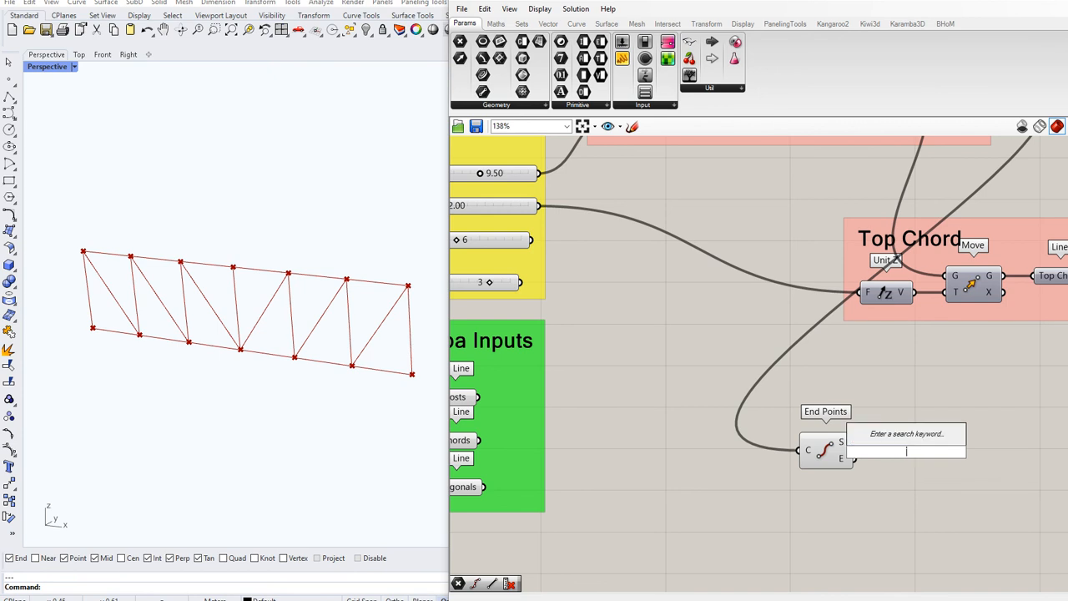
text(point)
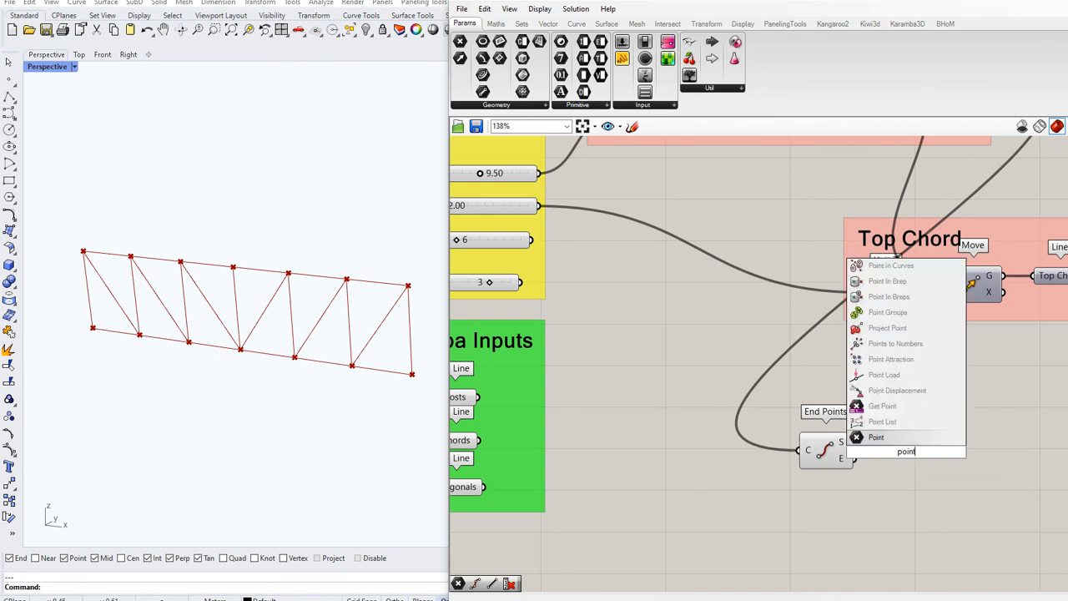
key(Return)
drag(886, 451, 854, 458)
Step: Rename the new Point parameter as Pt Supports
right_click(906, 453)
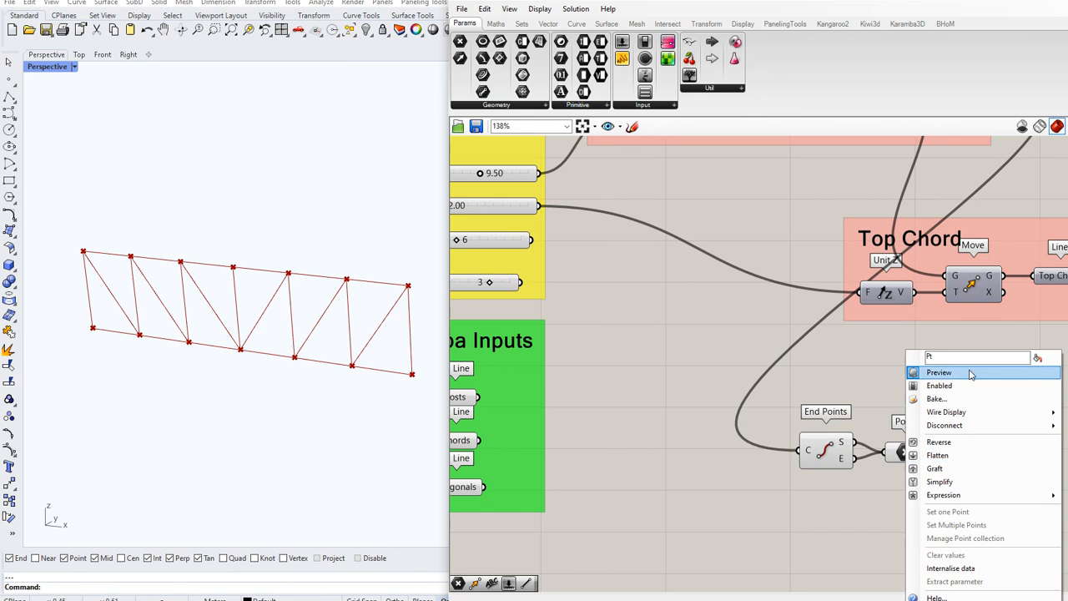
text(Pt)
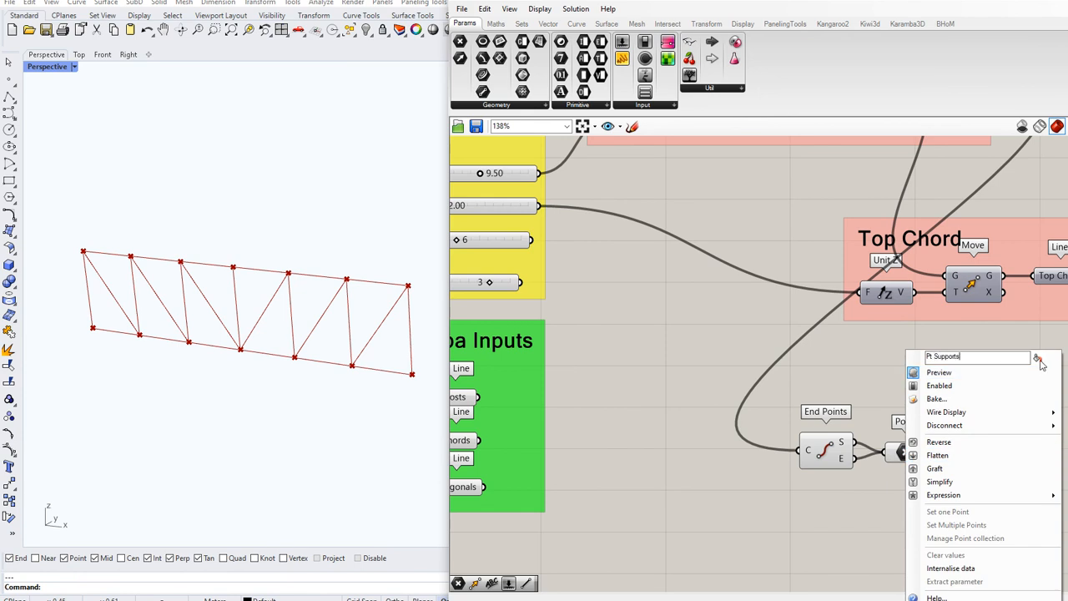
click(895, 360)
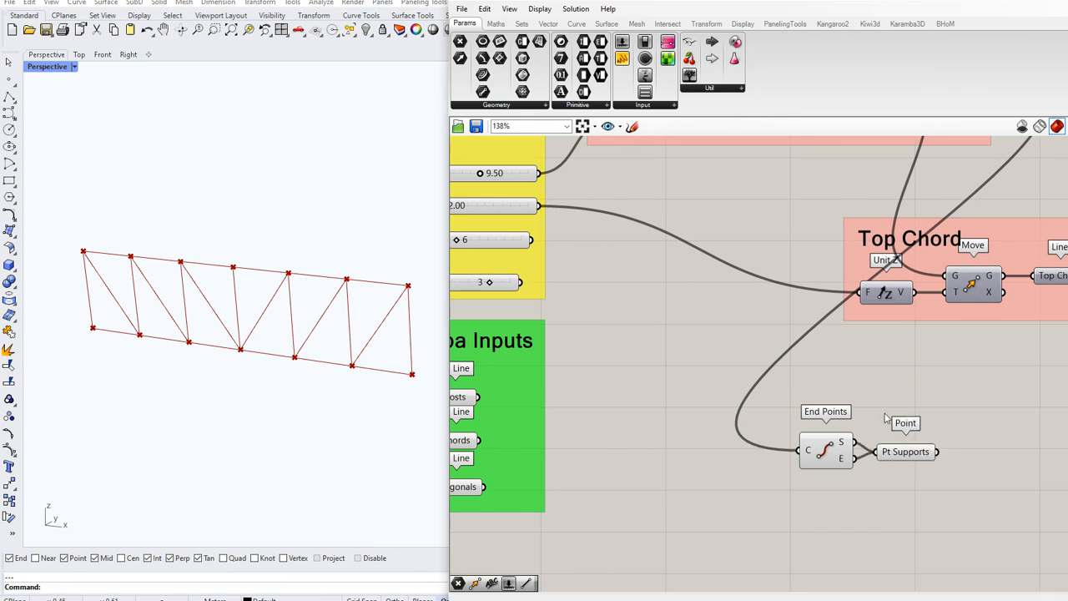
Step: Make a copy of the Pt Supports parameter fed by the original and set its wire display to Hidden
click(908, 453)
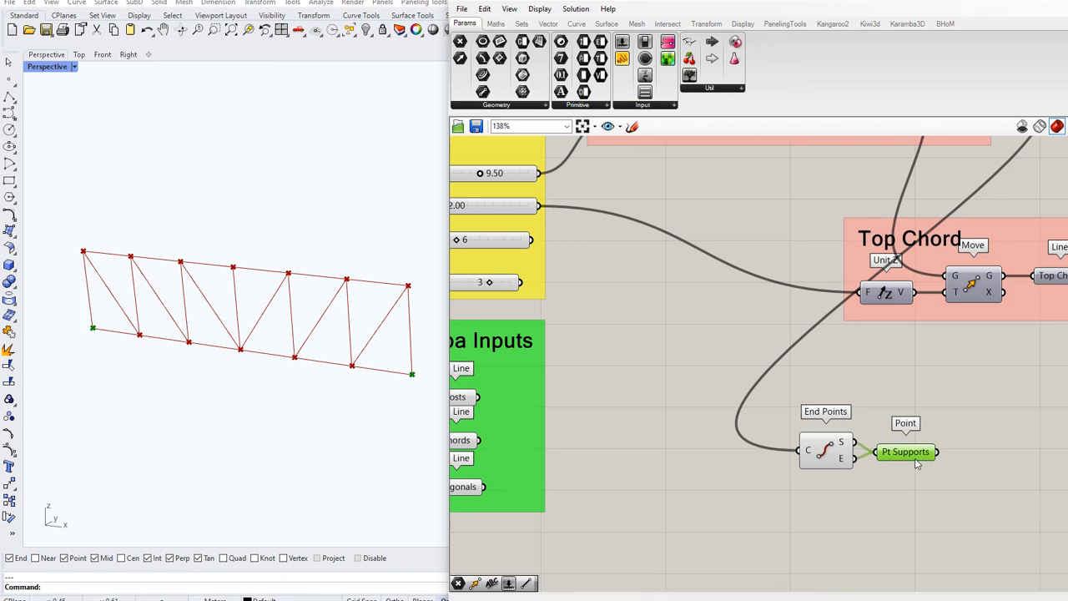
alt+drag(916, 464, 938, 504)
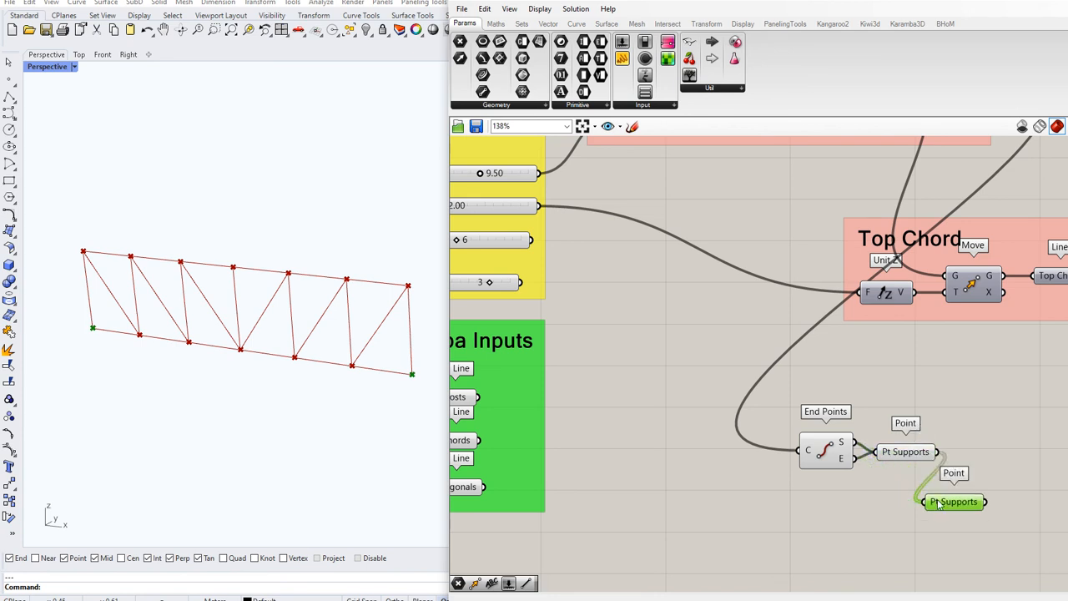
right_click(938, 503)
mouse_move(1031, 414)
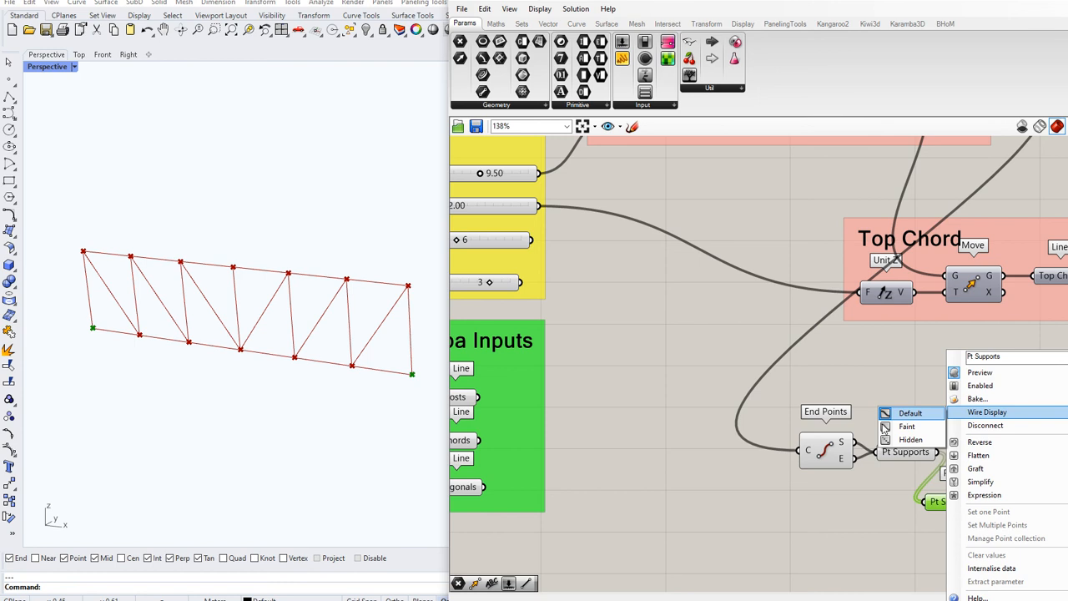
click(909, 440)
Step: Place the Pt Supports copy beneath Diagonals and include it in the Karamba Inputs group
scroll(814, 544, down, 4)
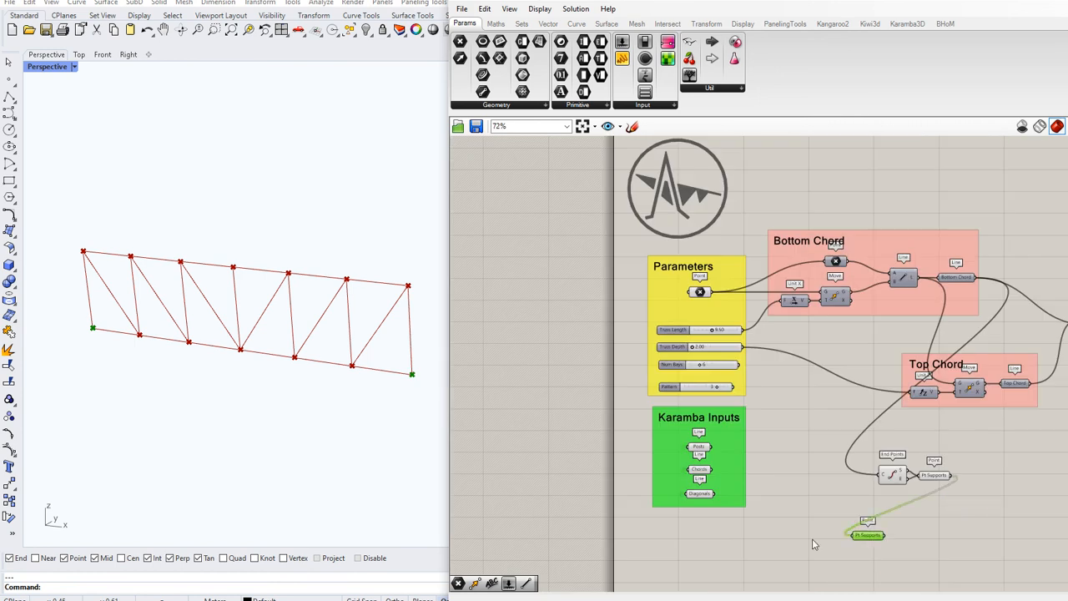
scroll(758, 537, up, 4)
drag(960, 534, 644, 496)
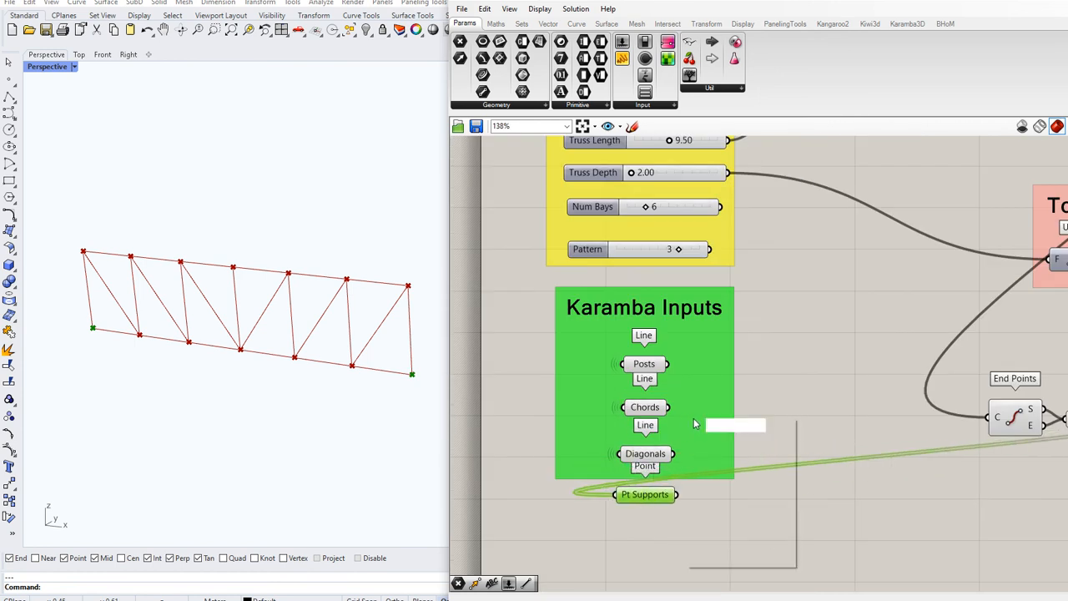
click(768, 514)
Step: Label the End Points and Pt Supports components with a Support Points scribble and group all three
right_drag(1000, 496, 827, 469)
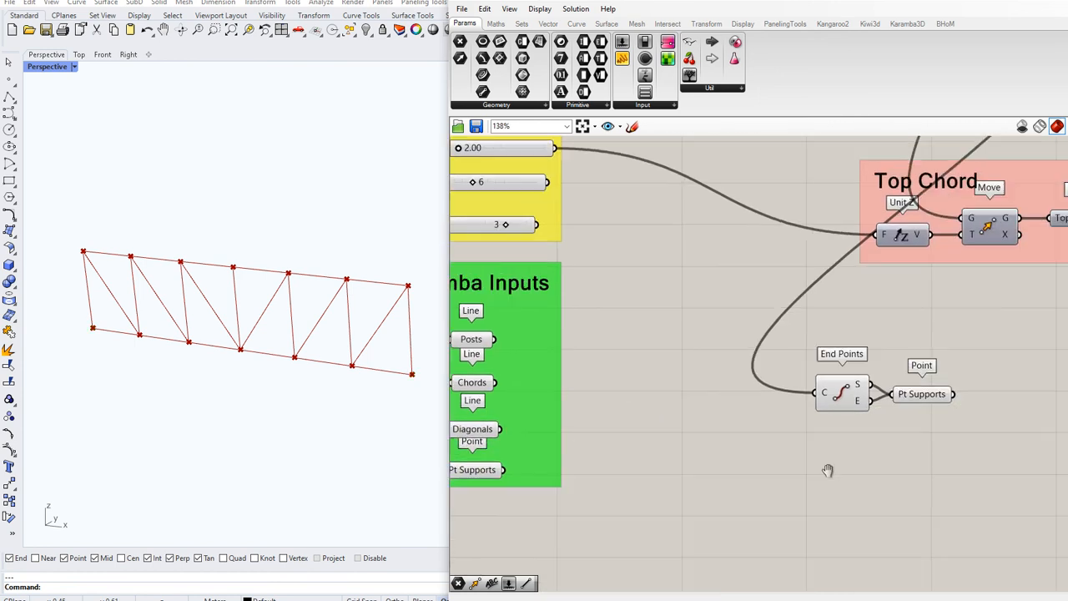
double_click(837, 339)
text(~)
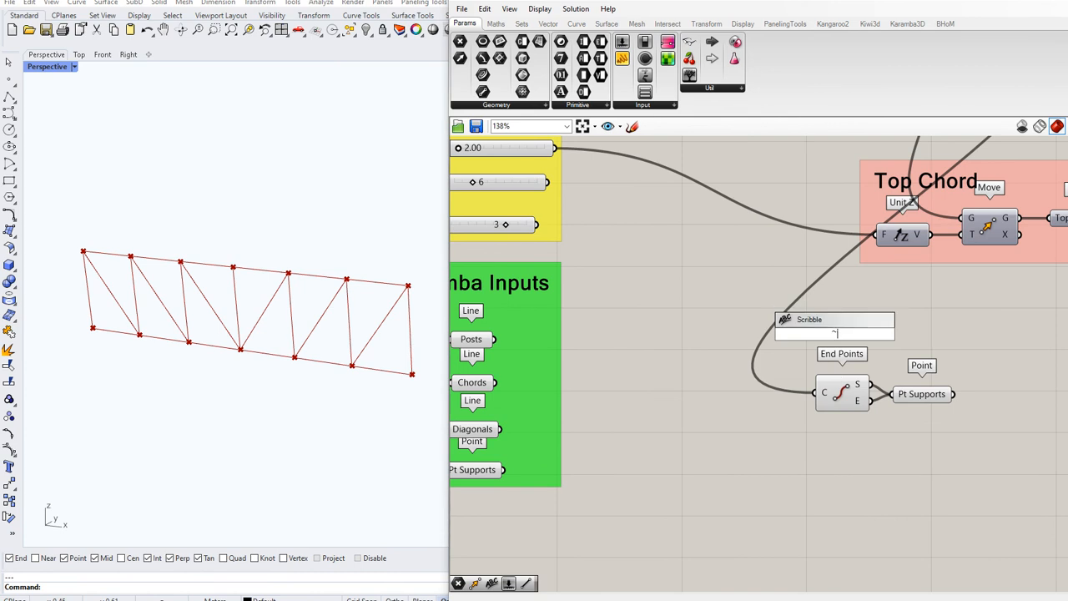
text(Support Points)
key(Return)
mouse_move(746, 322)
mouse_down()
mouse_move(793, 328)
mouse_move(993, 476)
mouse_up()
key(ctrl+g)
click(989, 482)
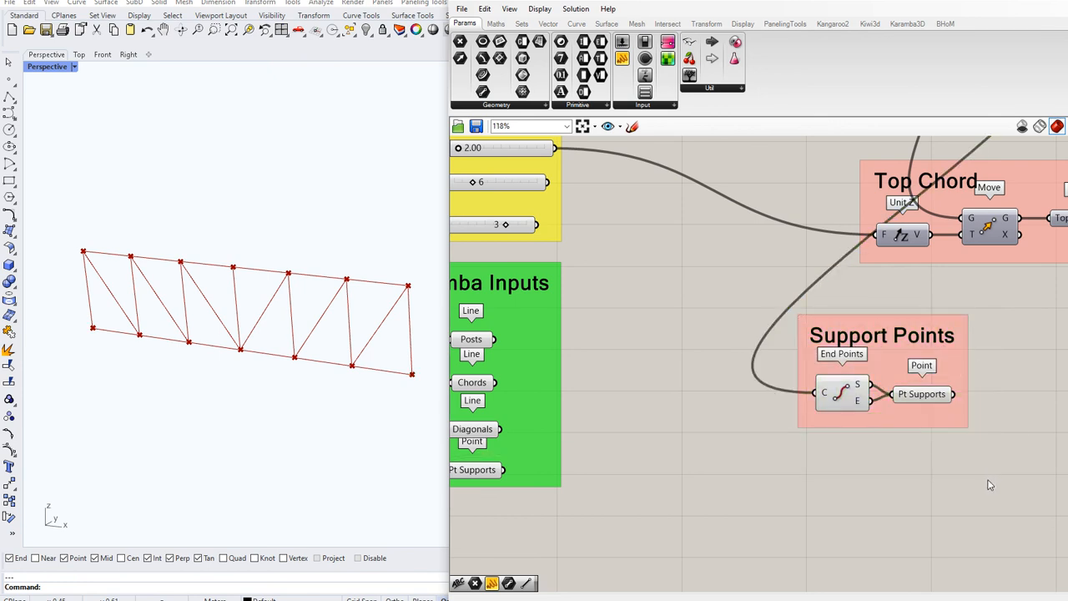
Step: Turn off the preview of the Support Points components and shift their group closer beneath the Top Chord group
scroll(990, 484, down, 2)
scroll(872, 417, down, 5)
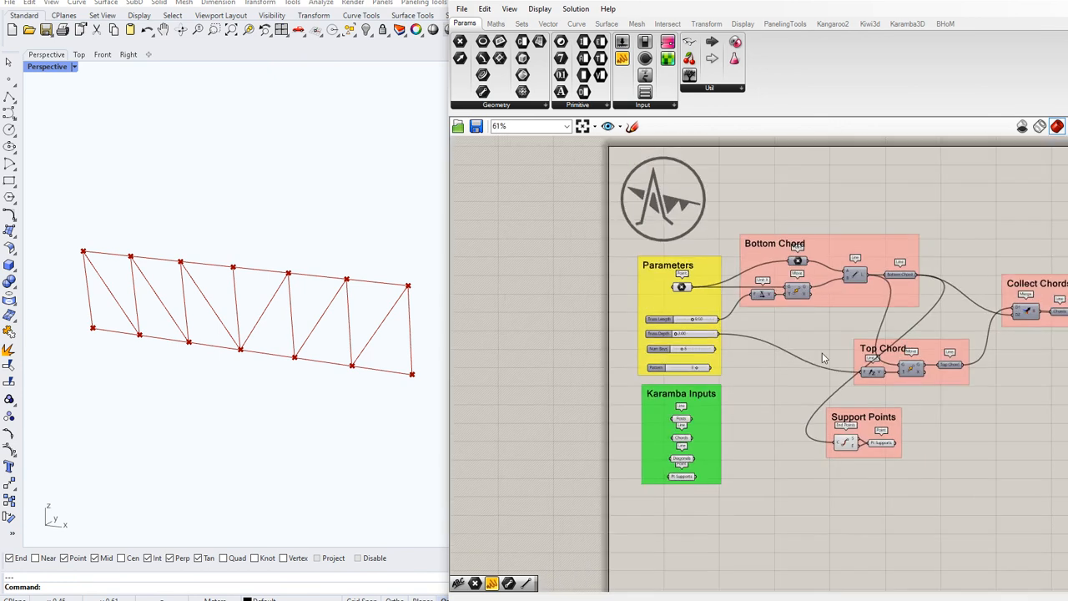
scroll(788, 251, up, 6)
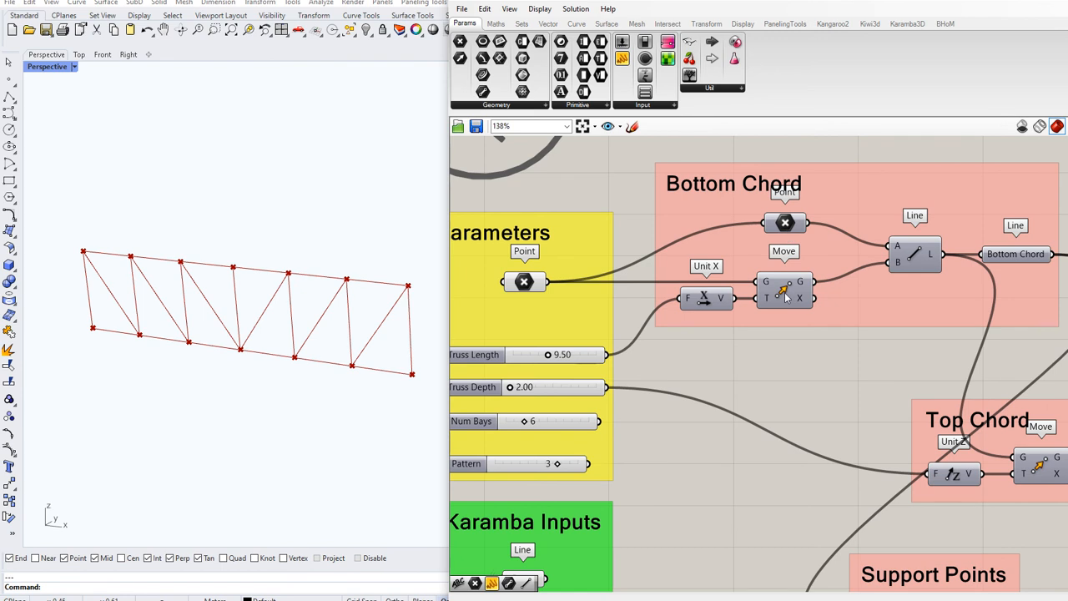
scroll(768, 367, down, 5)
scroll(793, 432, up, 4)
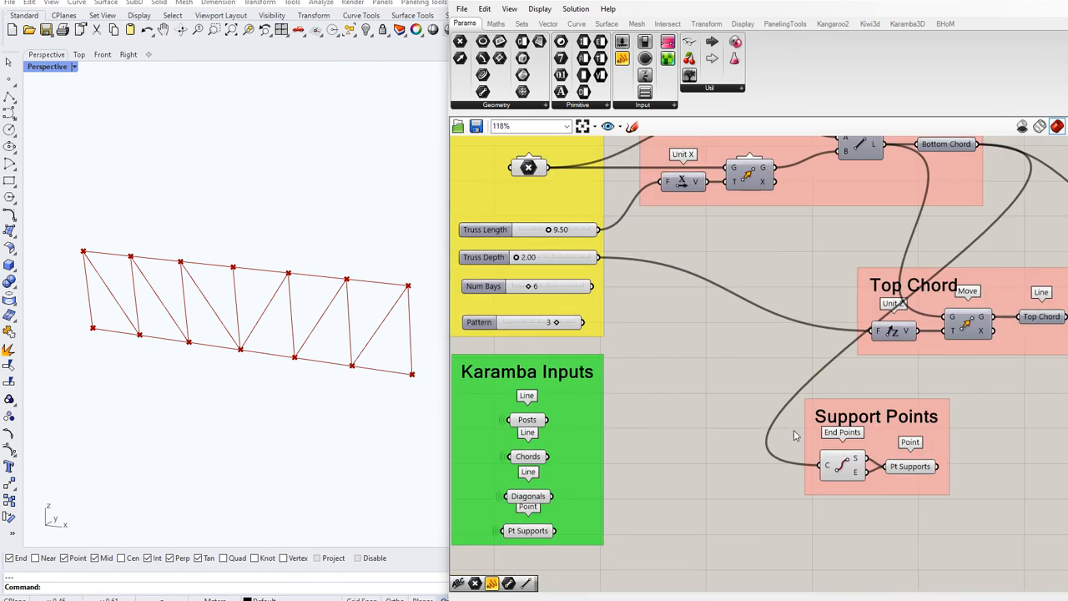
drag(774, 443, 964, 519)
right_click(965, 520)
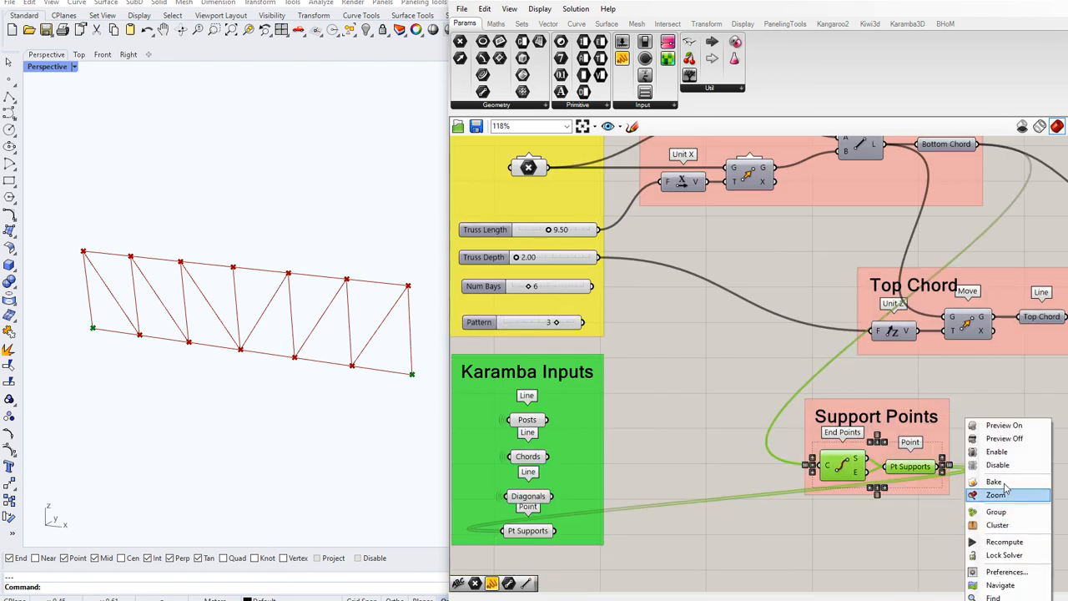
click(993, 439)
click(961, 451)
drag(947, 455, 1033, 433)
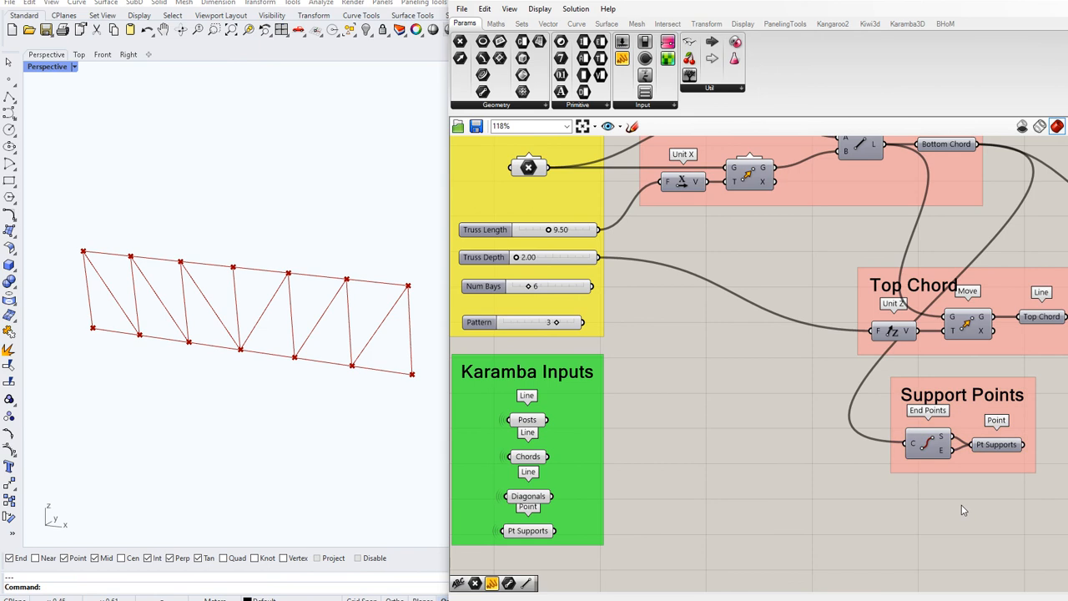
Step: Select Posts, Chords, Diagonals and Pt Supports in turn to check the geometry each Karamba input holds
scroll(962, 510, down, 5)
scroll(697, 459, up, 5)
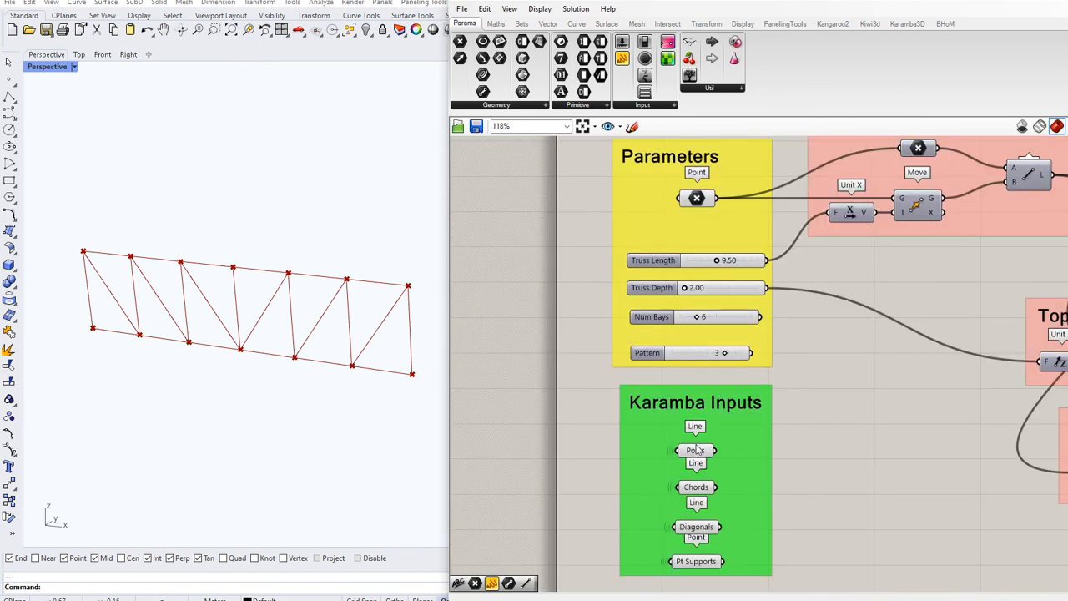
click(695, 450)
click(696, 487)
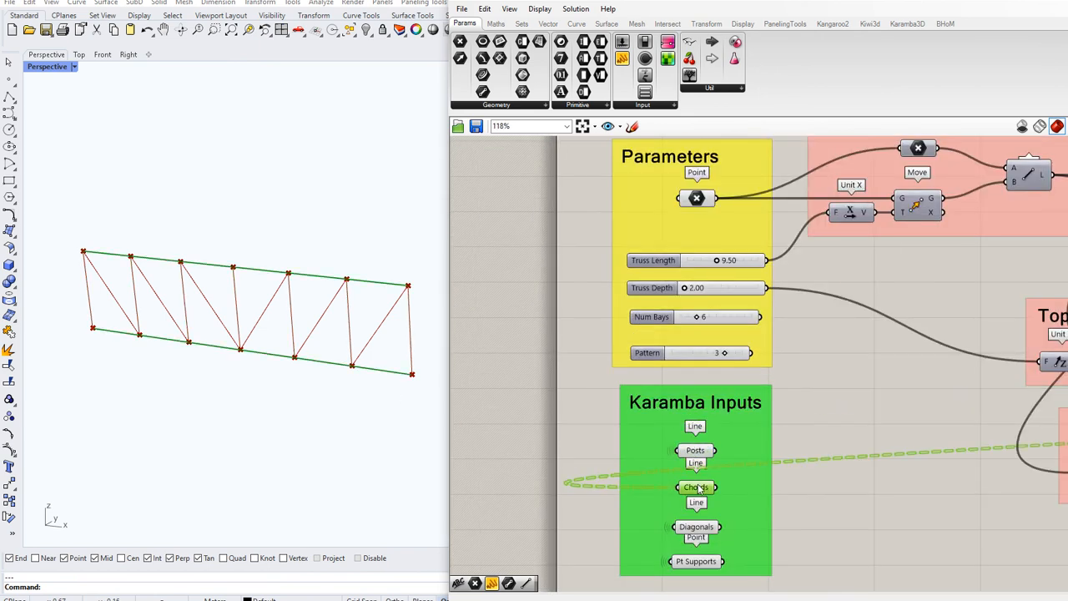
click(699, 527)
click(701, 561)
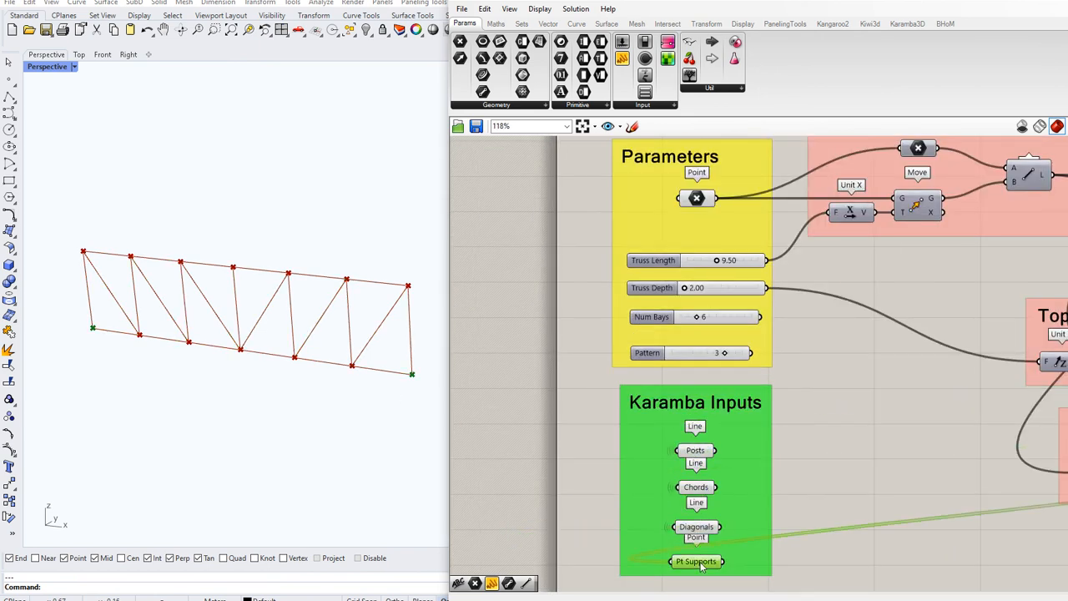
click(827, 470)
Step: Turn off the preview of the components from chord division through the diagonal patterns
scroll(827, 470, down, 5)
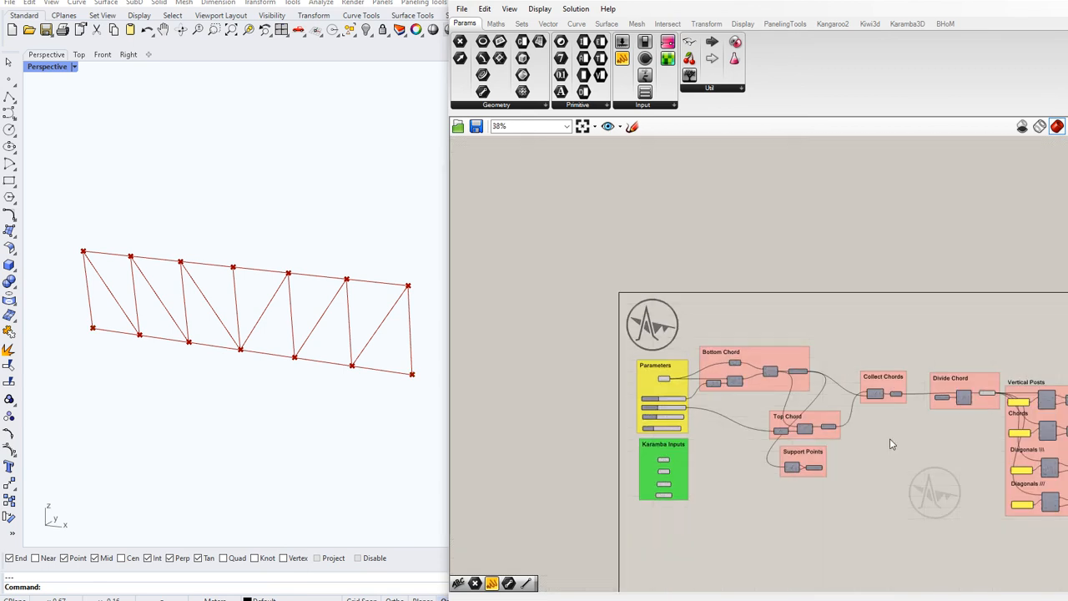
right_drag(890, 443, 703, 321)
drag(769, 278, 937, 449)
scroll(826, 351, down, 3)
right_click(937, 449)
click(958, 439)
click(926, 455)
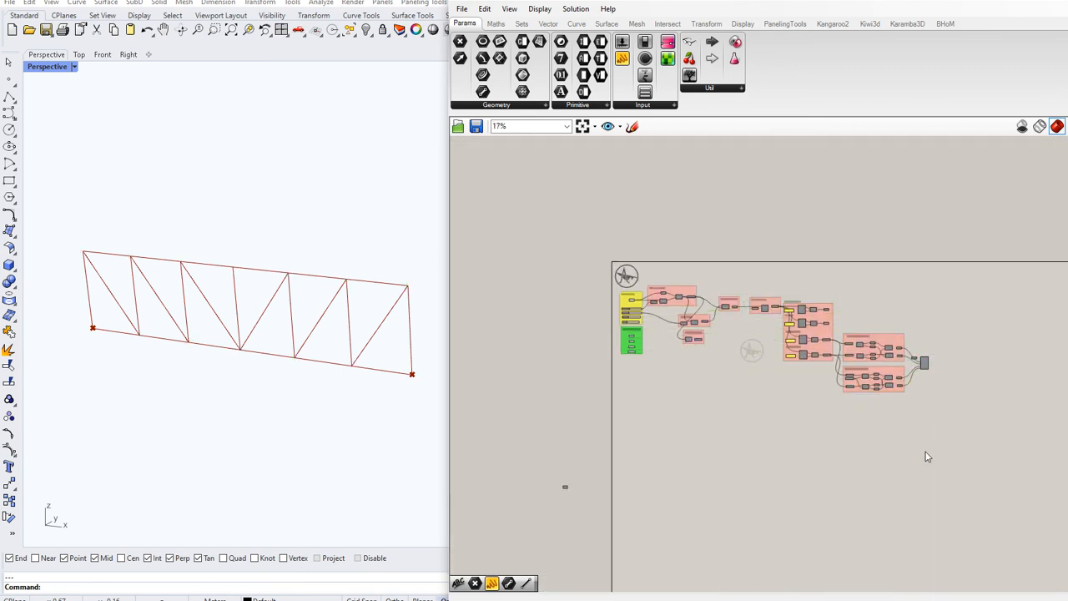
Step: Move the Point parameter and the Parameters title down closer to the Truss Length slider to tighten the group
scroll(632, 343, up, 4)
scroll(631, 342, up, 4)
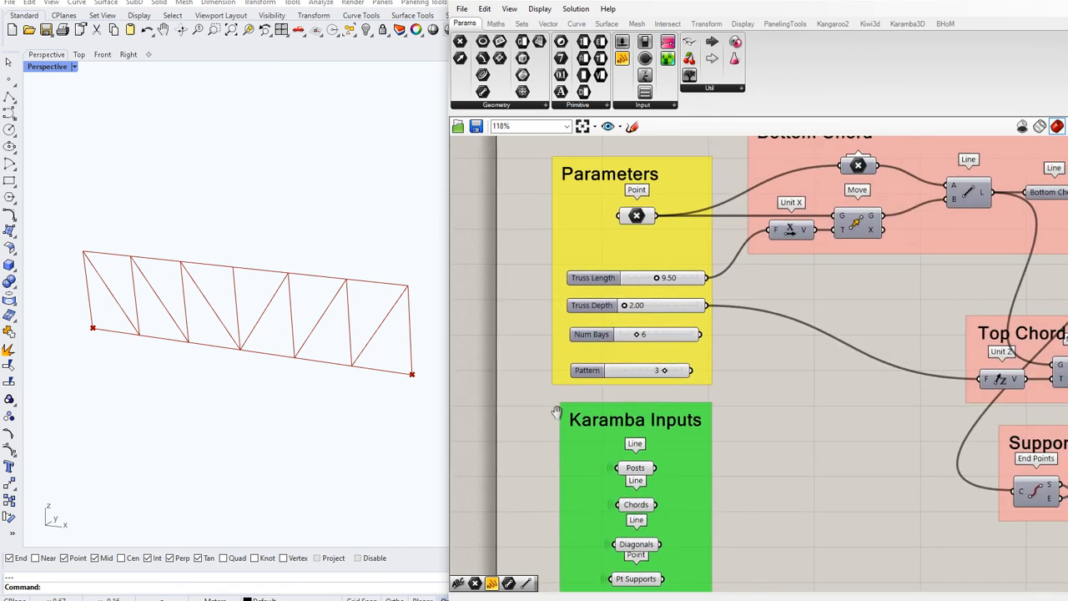
drag(633, 212, 664, 240)
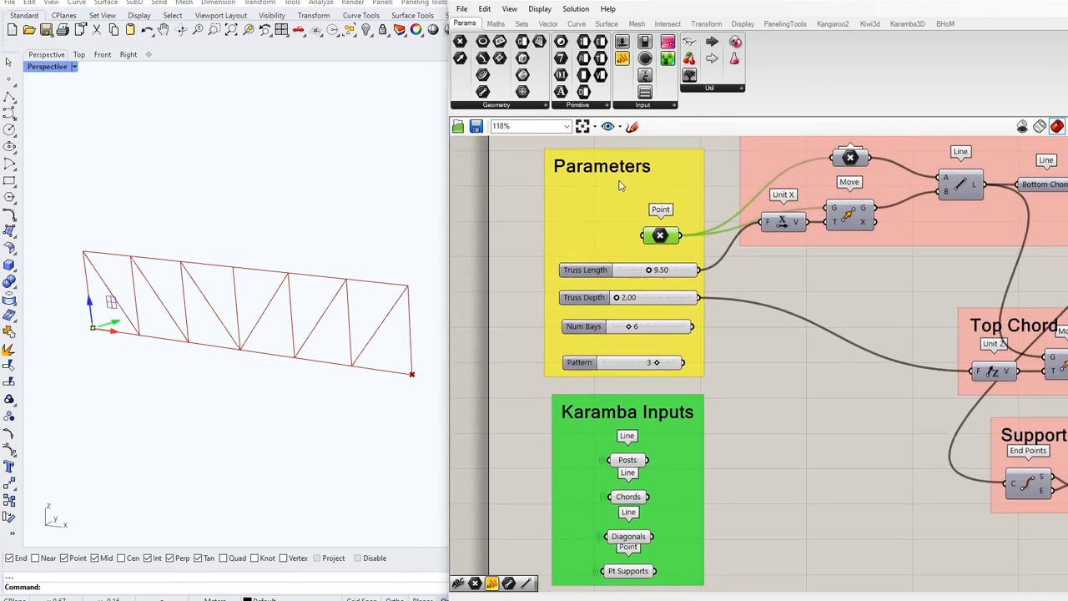
right_drag(727, 393, 694, 417)
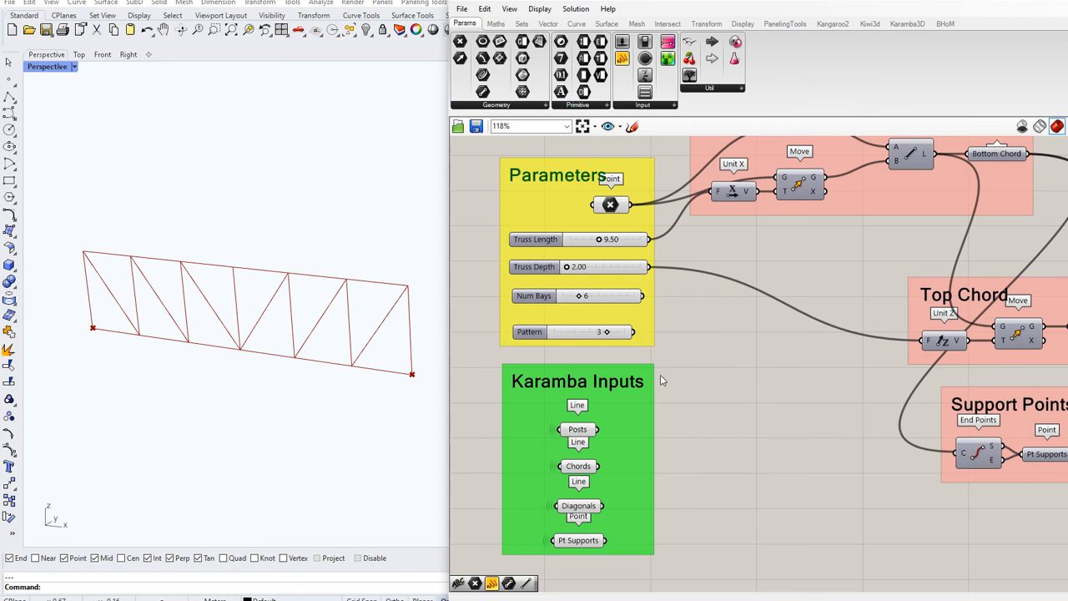
scroll(673, 377, down, 3)
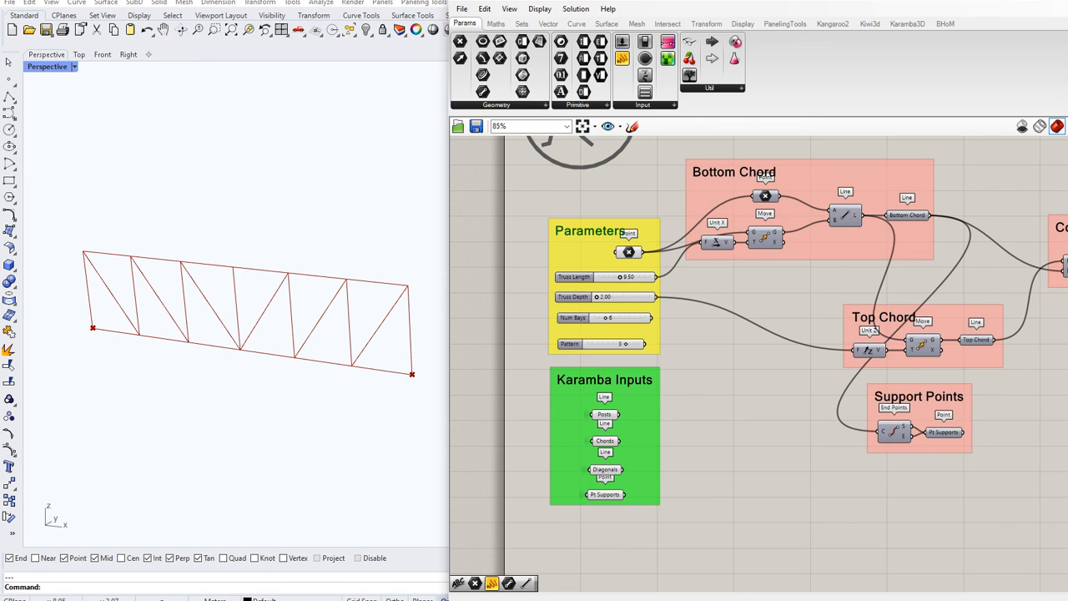
mouse_move(484, 598)
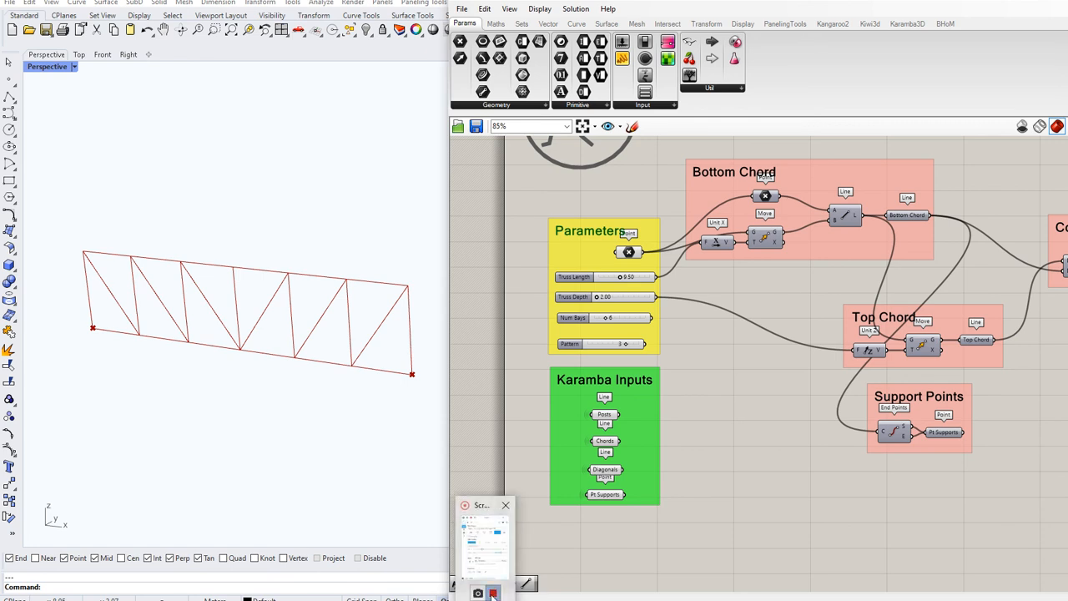